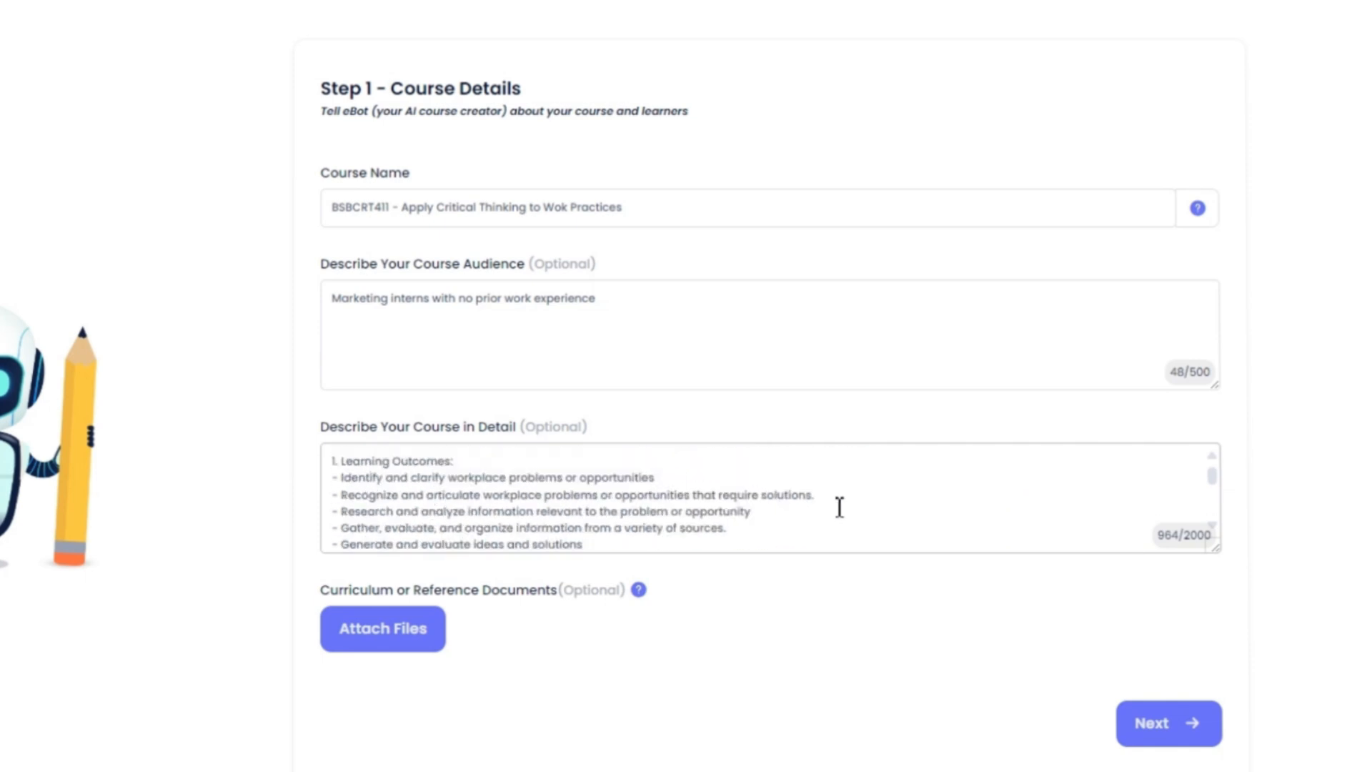
Step: Attach "Curriculum for BSBCRT411.pdf" to the course as a Curriculum Document and continue to the course context
{"action": "scroll", "coordinate": [840, 508], "scroll_direction": "down", "scroll_amount": 5}
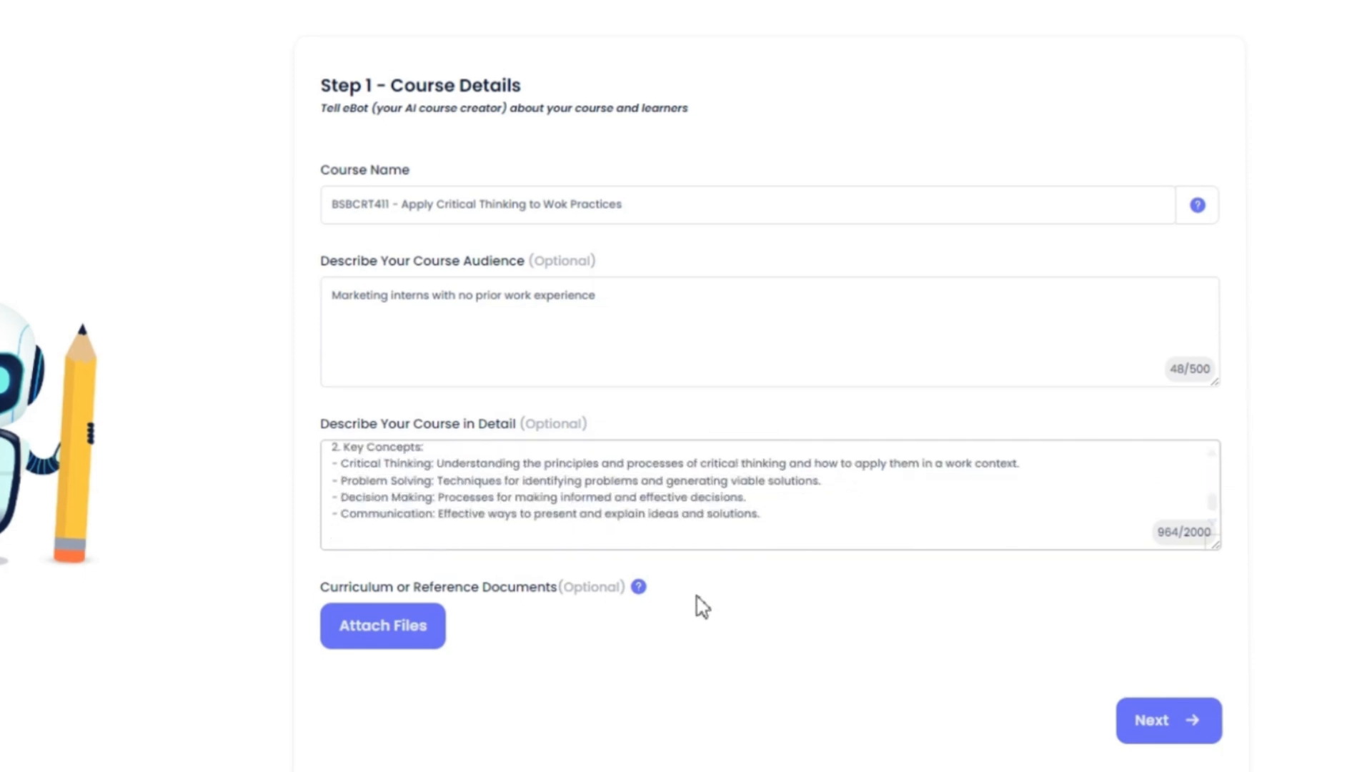
{"action": "left_click", "coordinate": [431, 638]}
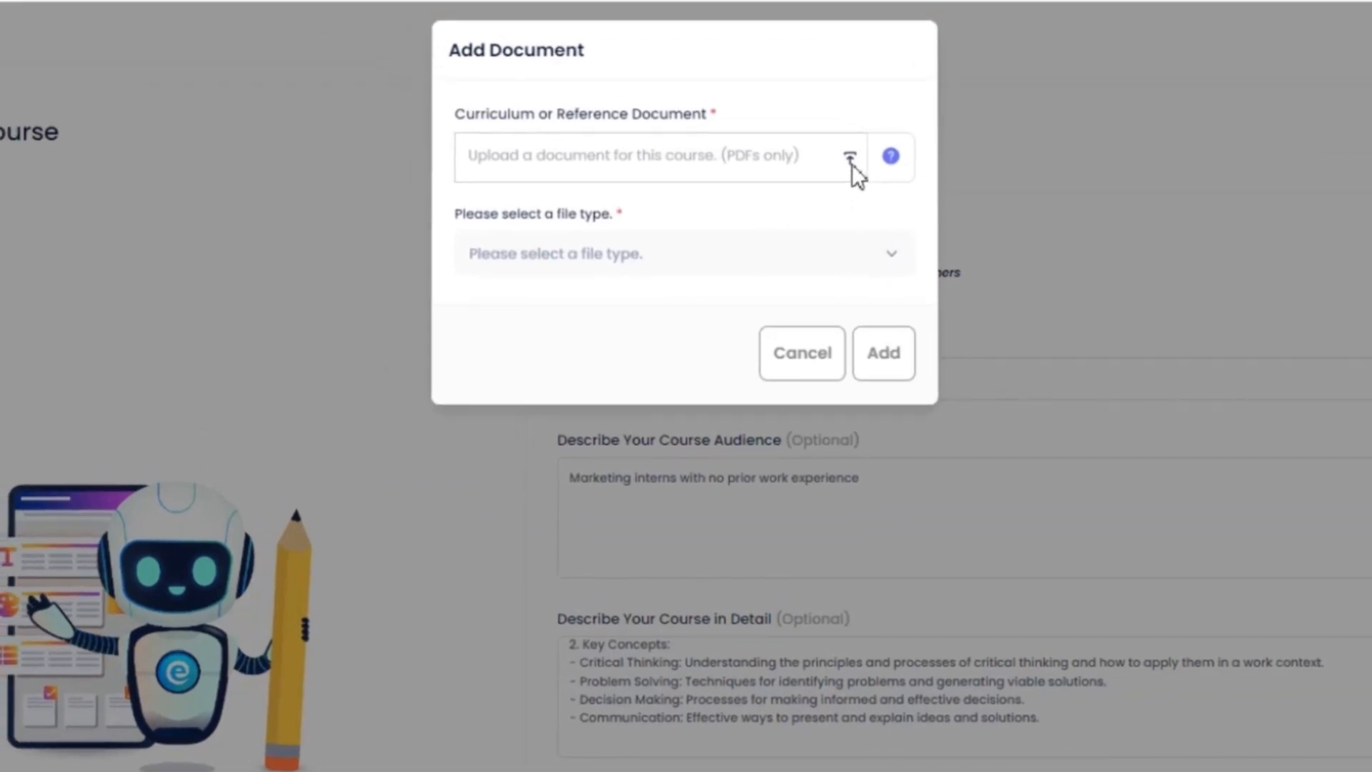
{"action": "left_click", "coordinate": [851, 162]}
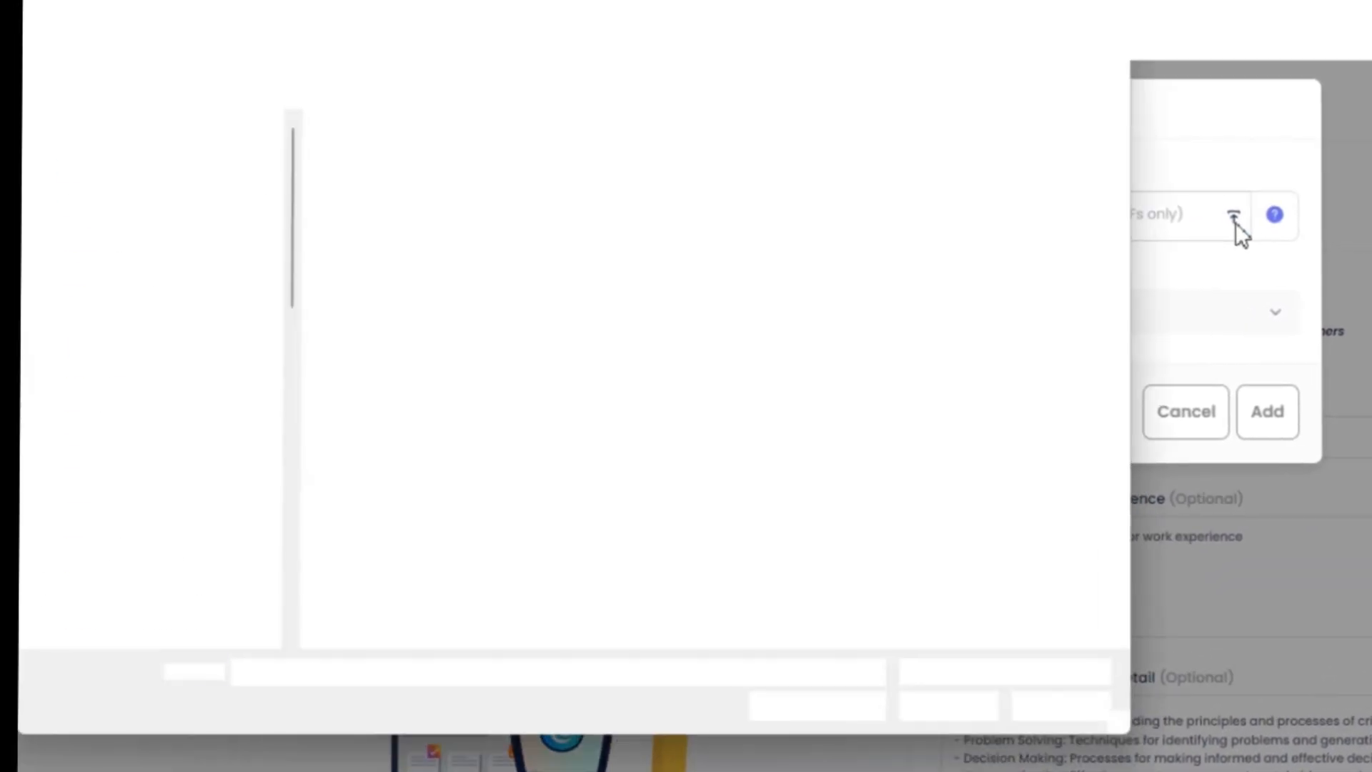
{"action": "left_click", "coordinate": [401, 247]}
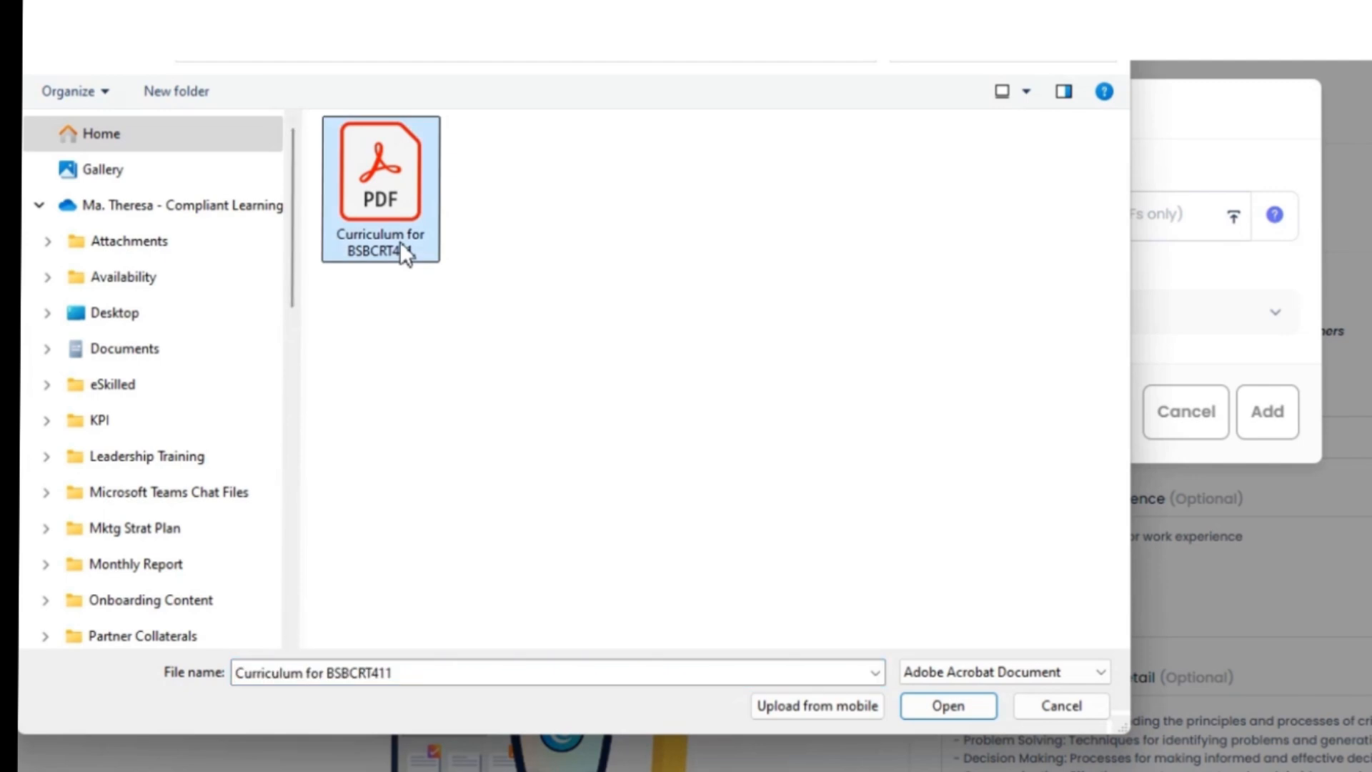
{"action": "left_click", "coordinate": [924, 708]}
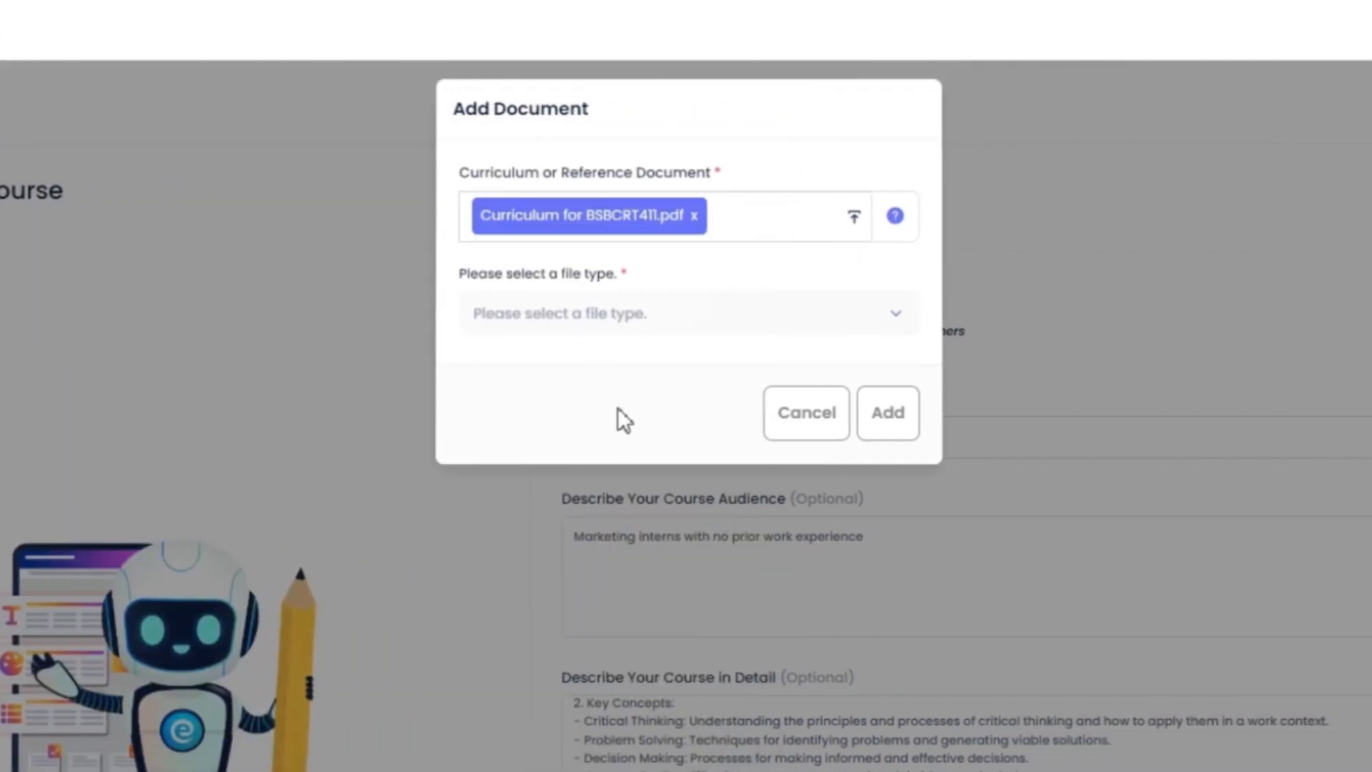
{"action": "left_click", "coordinate": [879, 330]}
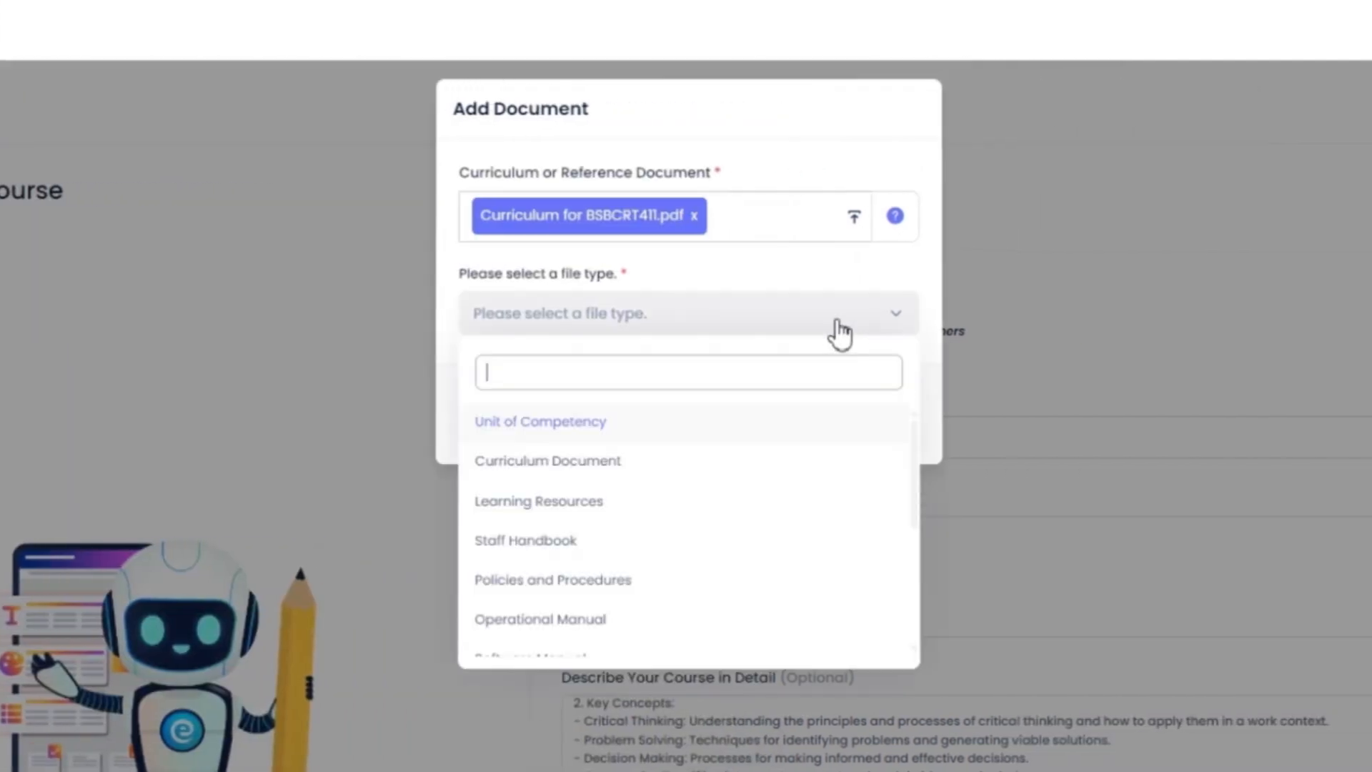
{"action": "left_click", "coordinate": [626, 464]}
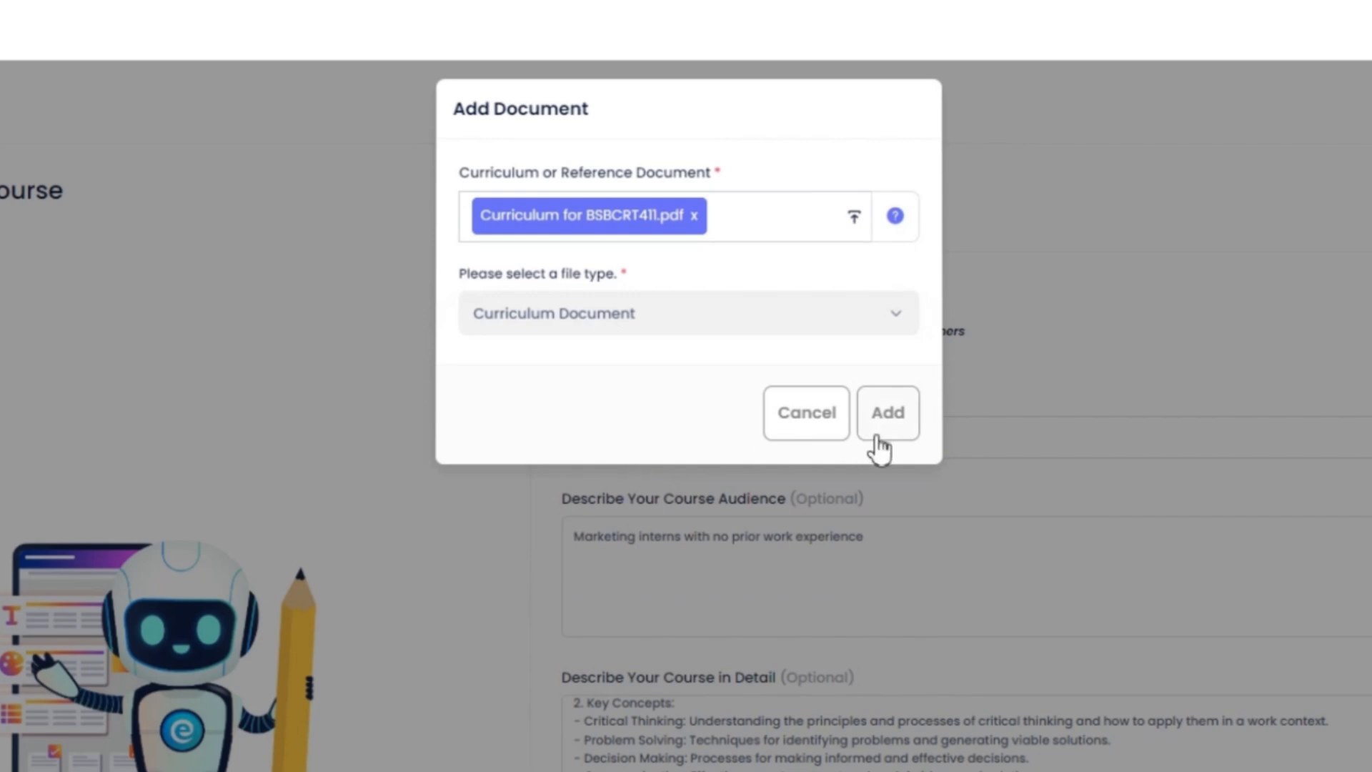
{"action": "left_click", "coordinate": [897, 423]}
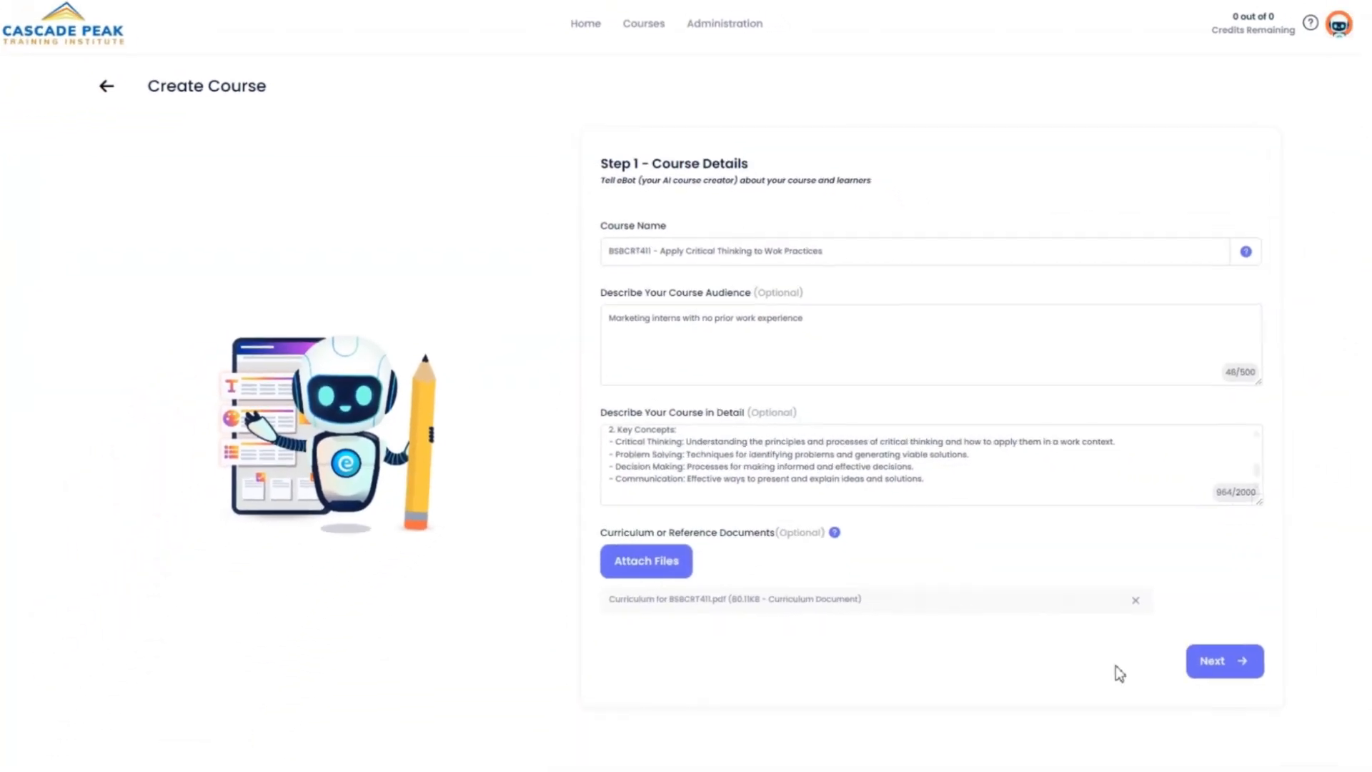
{"action": "left_click", "coordinate": [1224, 667]}
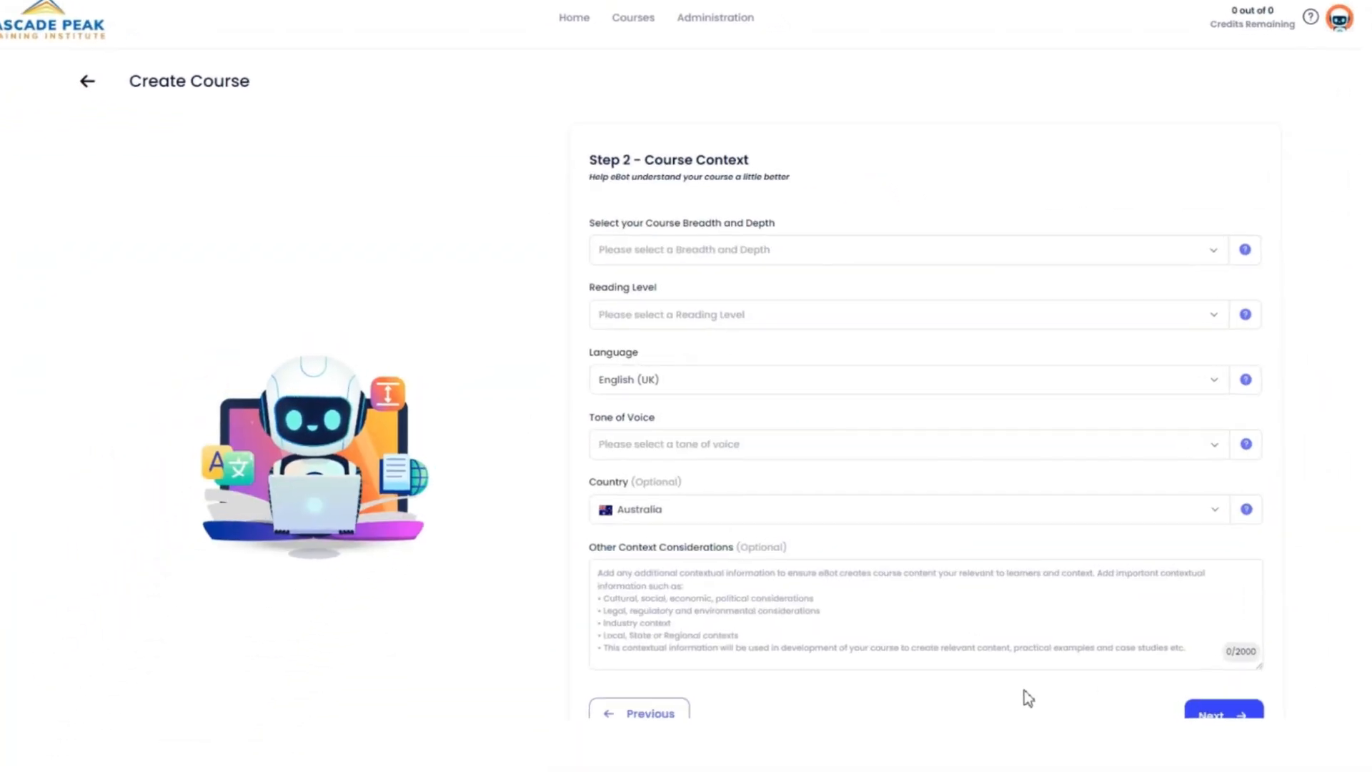
Step: Set both the course breadth and depth and the reading level to Standard
{"action": "mouse_move", "coordinate": [1242, 254]}
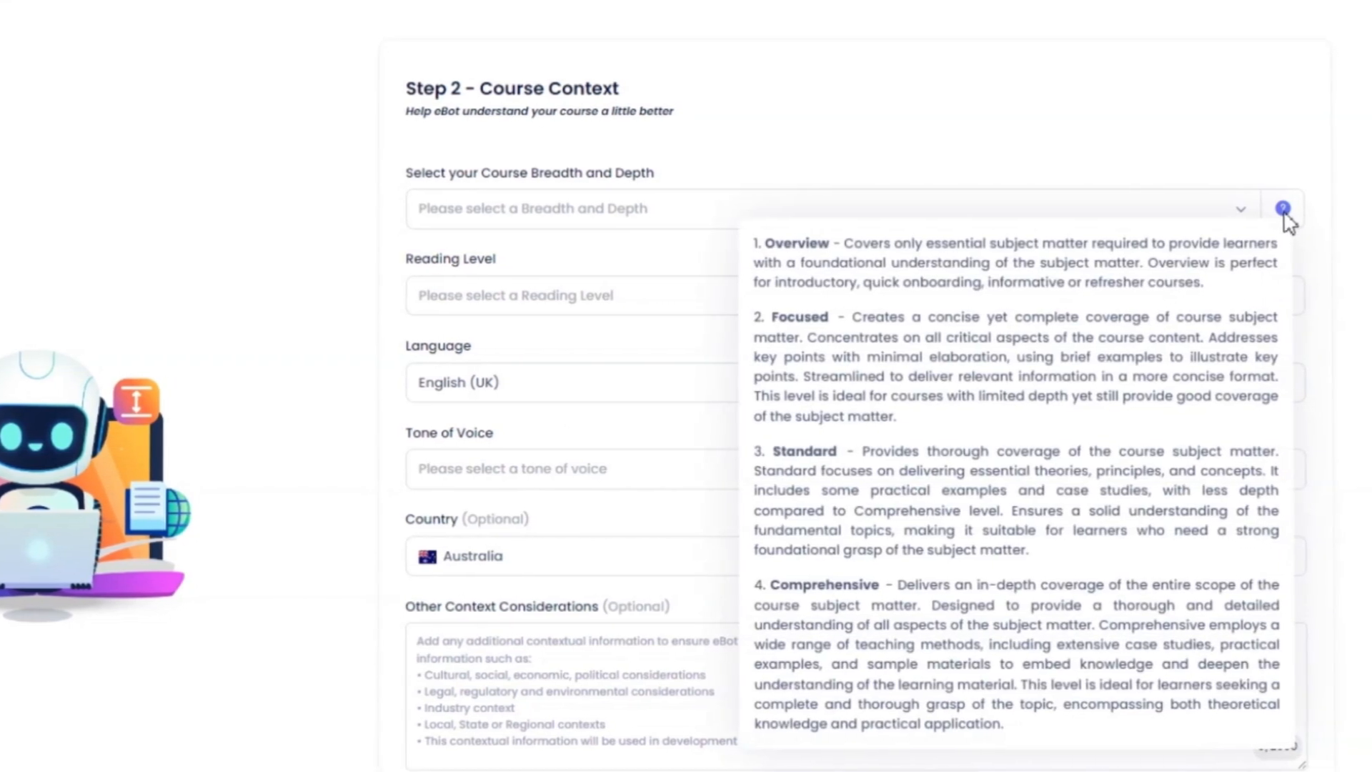
{"action": "left_click", "coordinate": [1234, 220]}
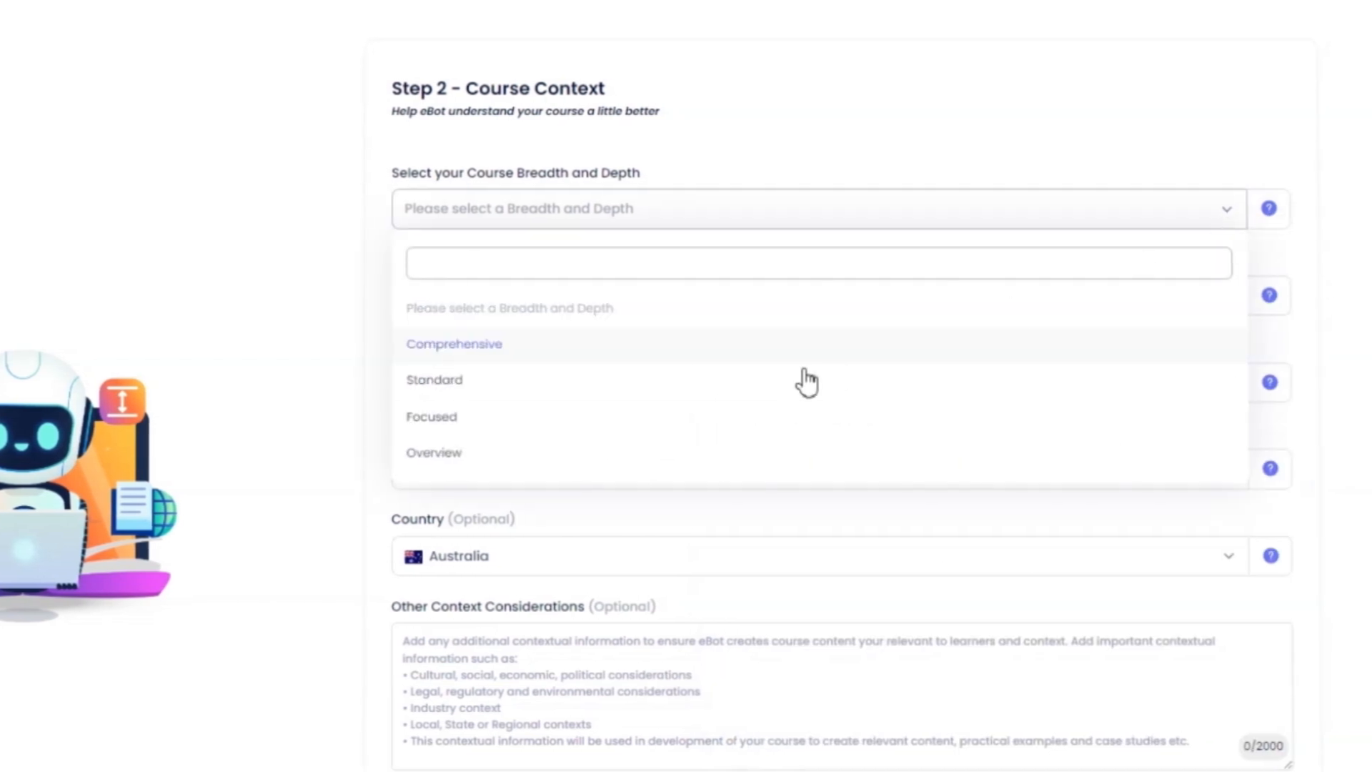
{"action": "left_click", "coordinate": [787, 388]}
{"action": "mouse_move", "coordinate": [1268, 300]}
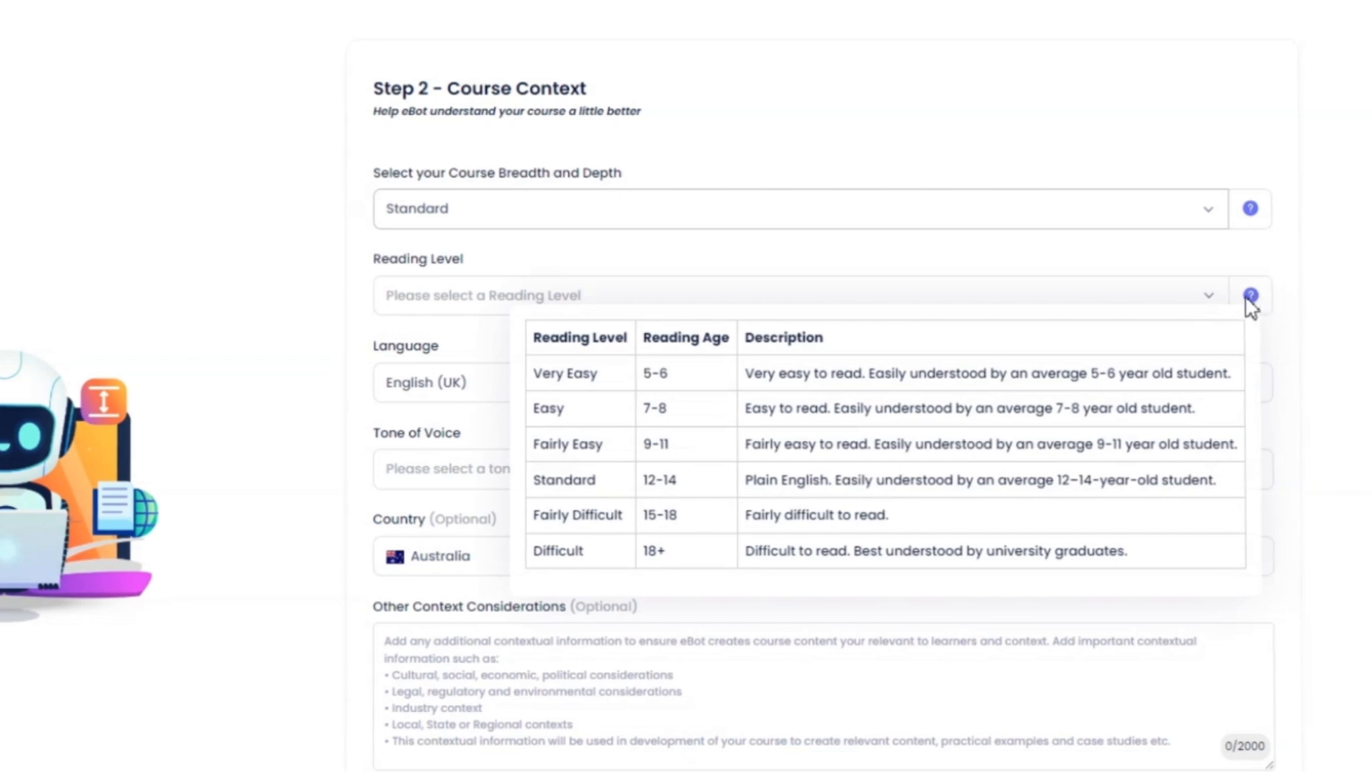
{"action": "left_click", "coordinate": [1217, 311]}
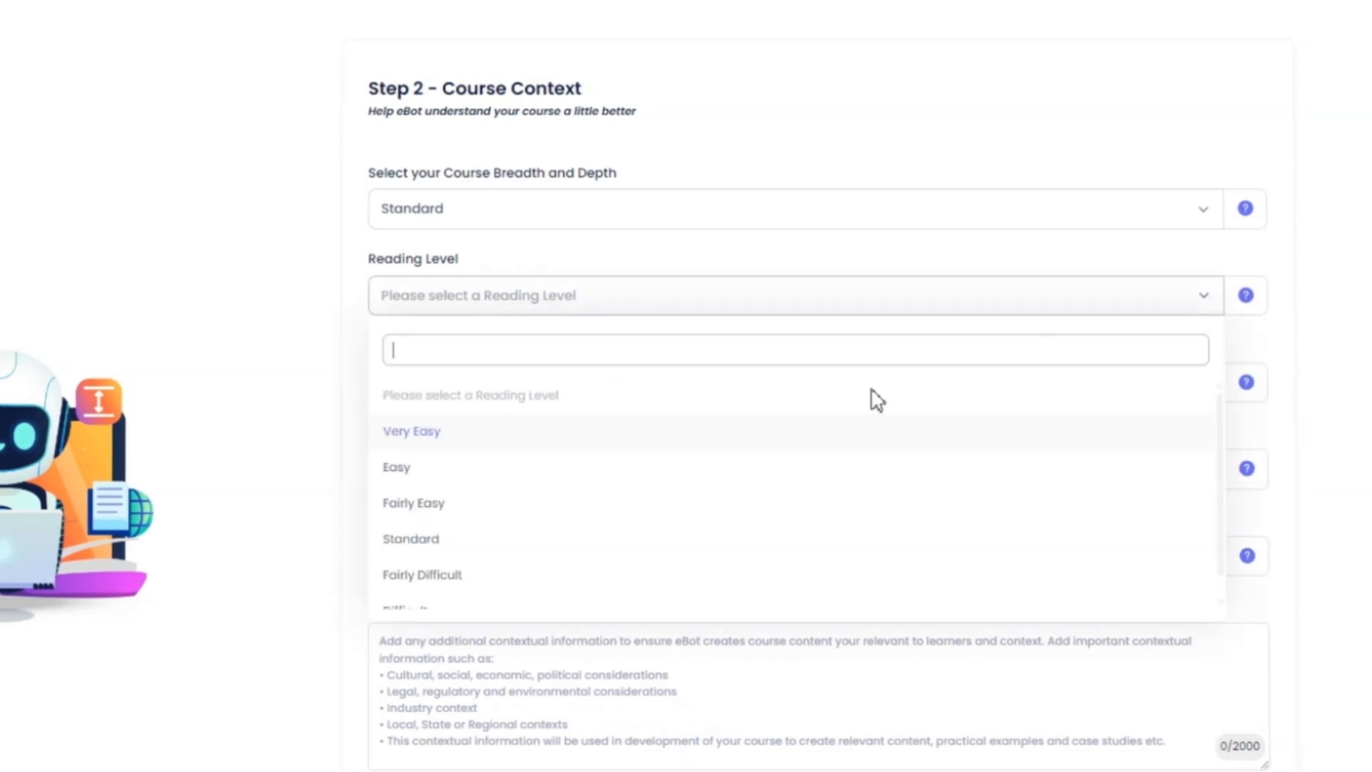
{"action": "left_click", "coordinate": [596, 539]}
Step: Choose English (UK) as the course output language
{"action": "mouse_move", "coordinate": [1237, 385]}
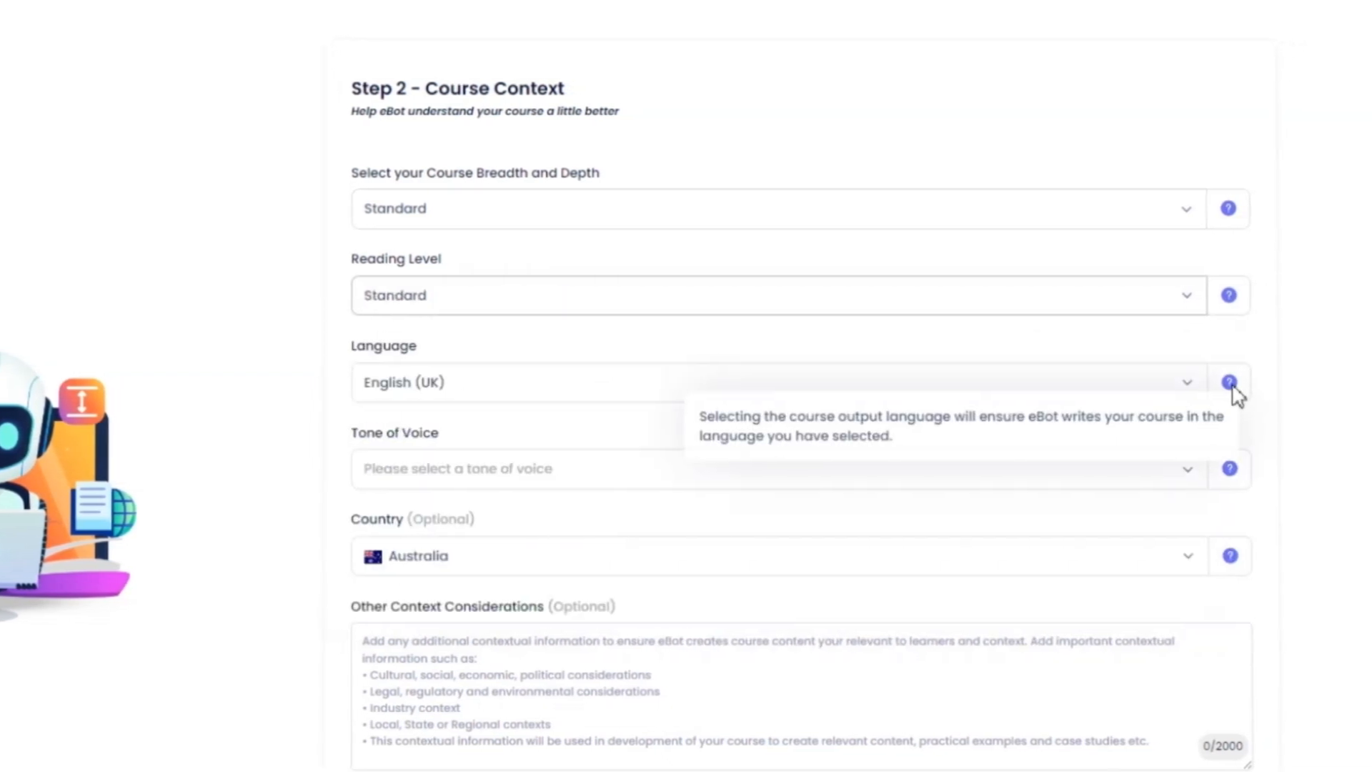
{"action": "left_click", "coordinate": [1190, 389]}
{"action": "scroll", "coordinate": [633, 590], "scroll_direction": "down", "scroll_amount": 3}
{"action": "scroll", "coordinate": [632, 591], "scroll_direction": "down", "scroll_amount": 2}
{"action": "scroll", "coordinate": [631, 590], "scroll_direction": "up", "scroll_amount": 5}
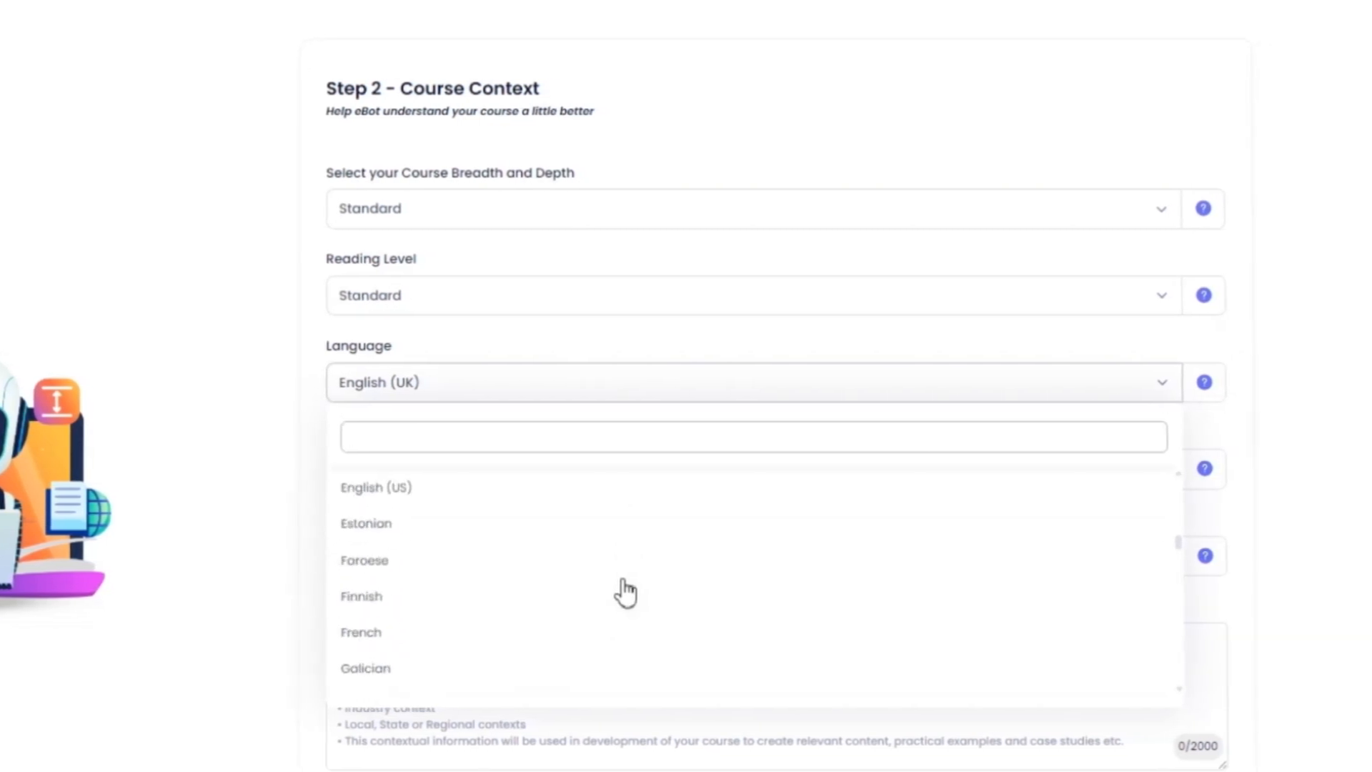
{"action": "left_click", "coordinate": [493, 570]}
Step: Set the course's tone of voice to Casual
{"action": "mouse_move", "coordinate": [1202, 411]}
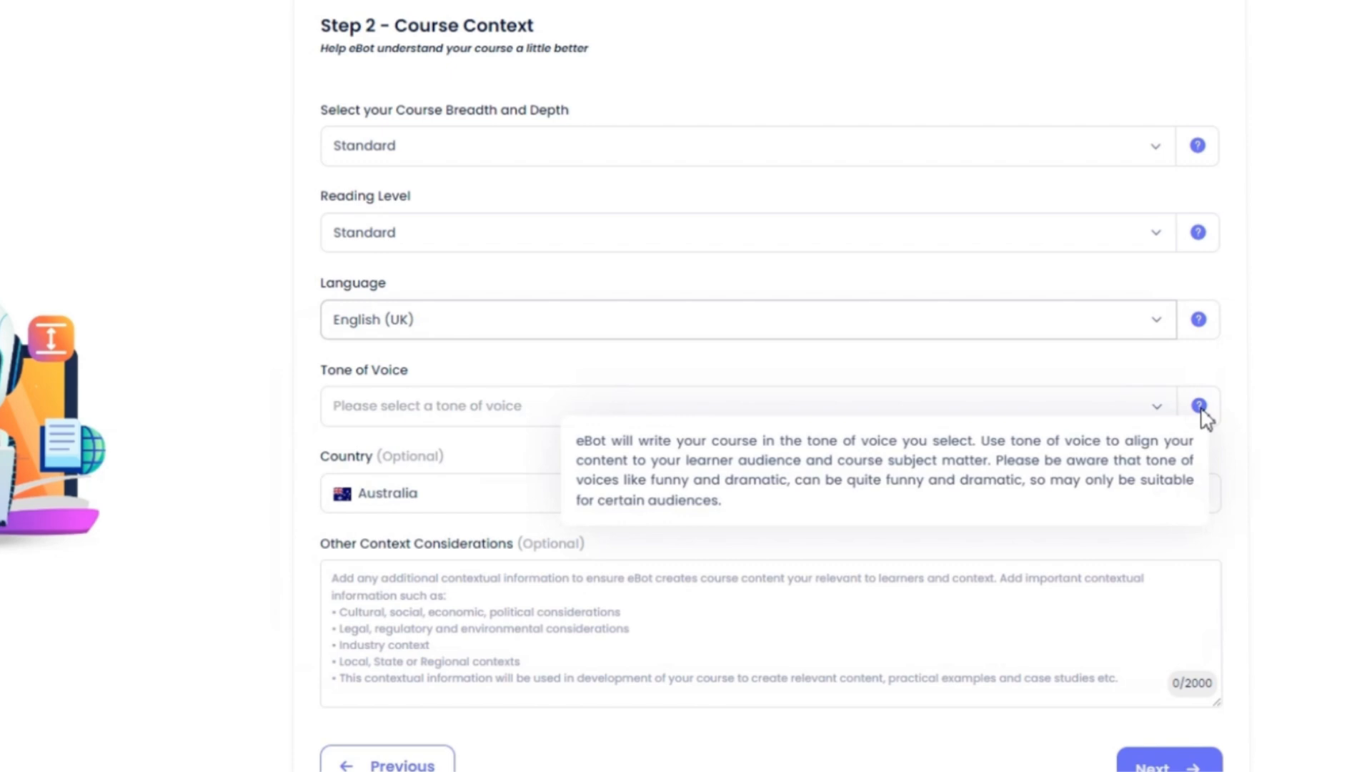
{"action": "left_click", "coordinate": [1168, 419]}
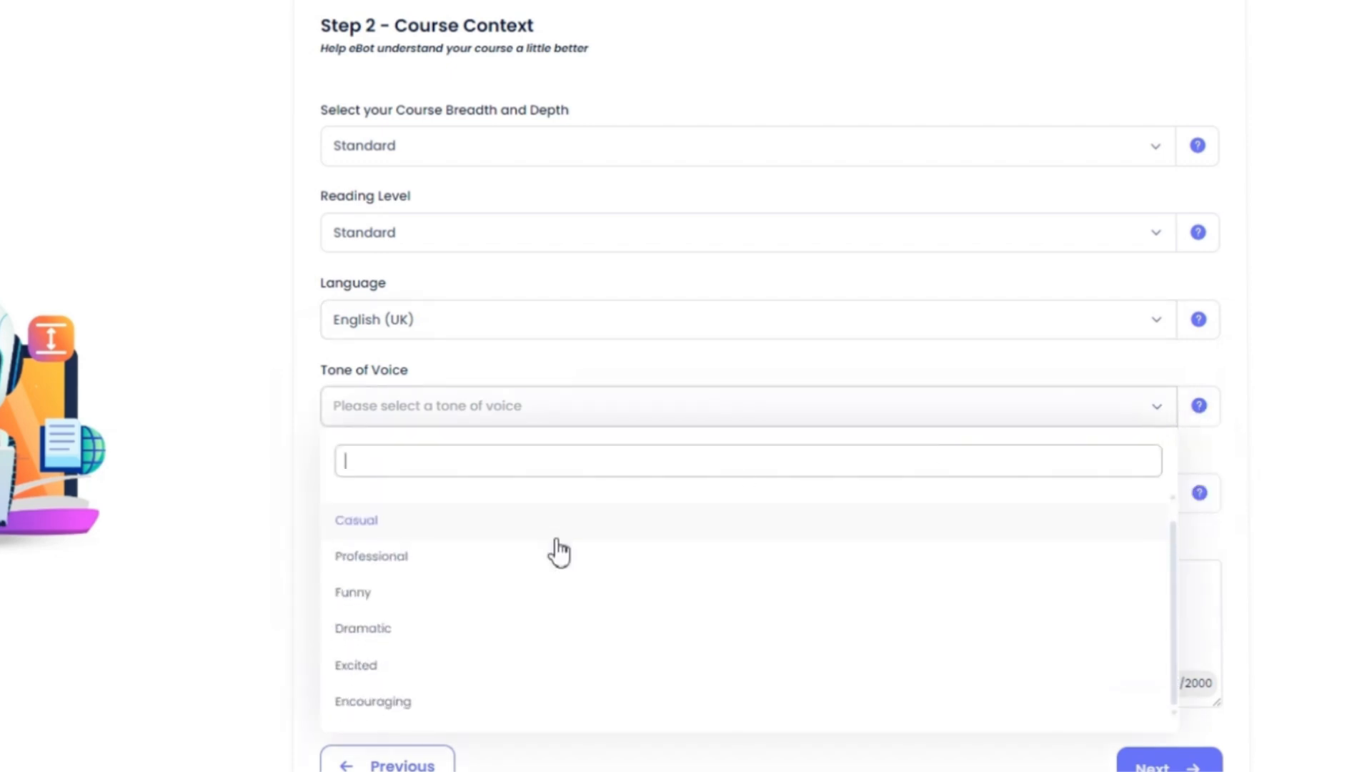
{"action": "left_click", "coordinate": [458, 529]}
Step: Choose Australia as the country context for the course content
{"action": "mouse_move", "coordinate": [1202, 497]}
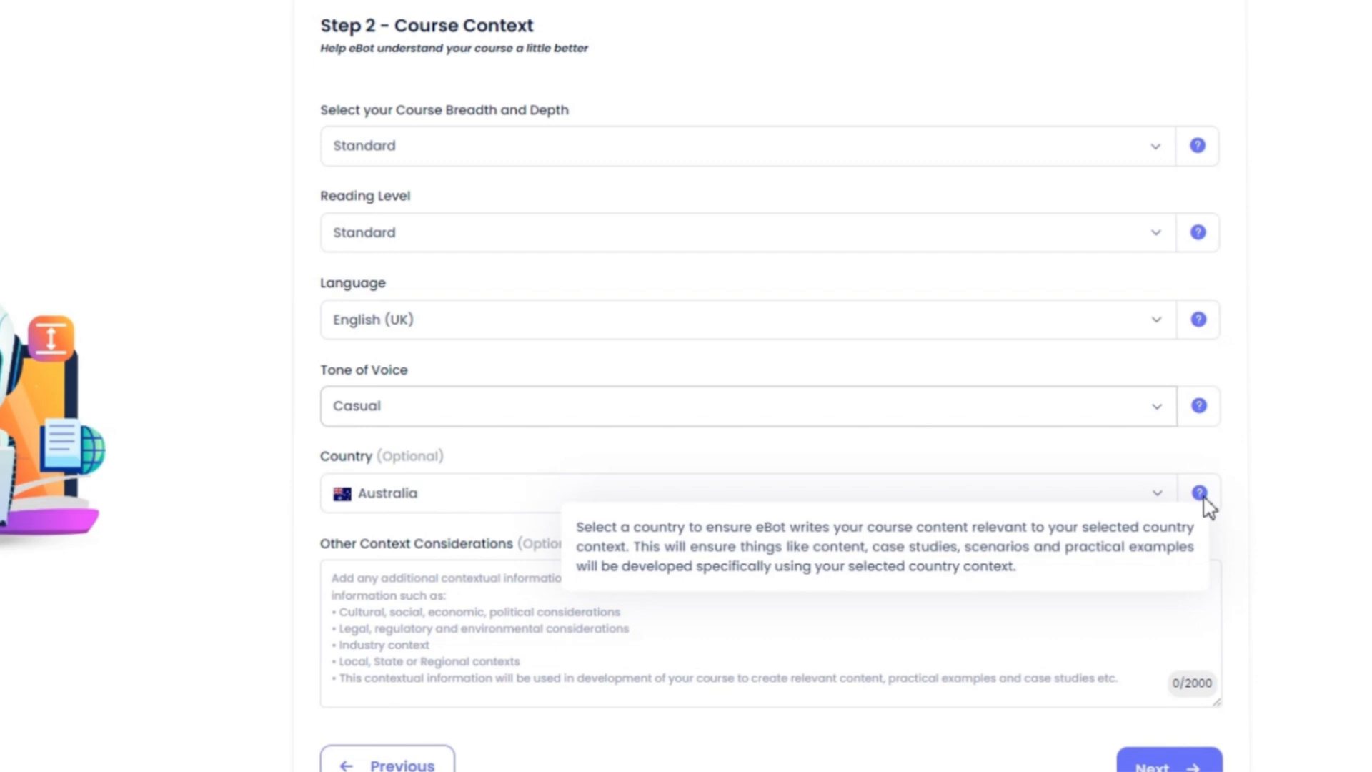
{"action": "left_click", "coordinate": [1143, 504]}
{"action": "scroll", "coordinate": [506, 390], "scroll_direction": "down", "scroll_amount": 1}
{"action": "scroll", "coordinate": [506, 389], "scroll_direction": "down", "scroll_amount": 3}
{"action": "scroll", "coordinate": [508, 393], "scroll_direction": "up", "scroll_amount": 3}
{"action": "scroll", "coordinate": [505, 392], "scroll_direction": "up", "scroll_amount": 1}
{"action": "left_click", "coordinate": [490, 322]}
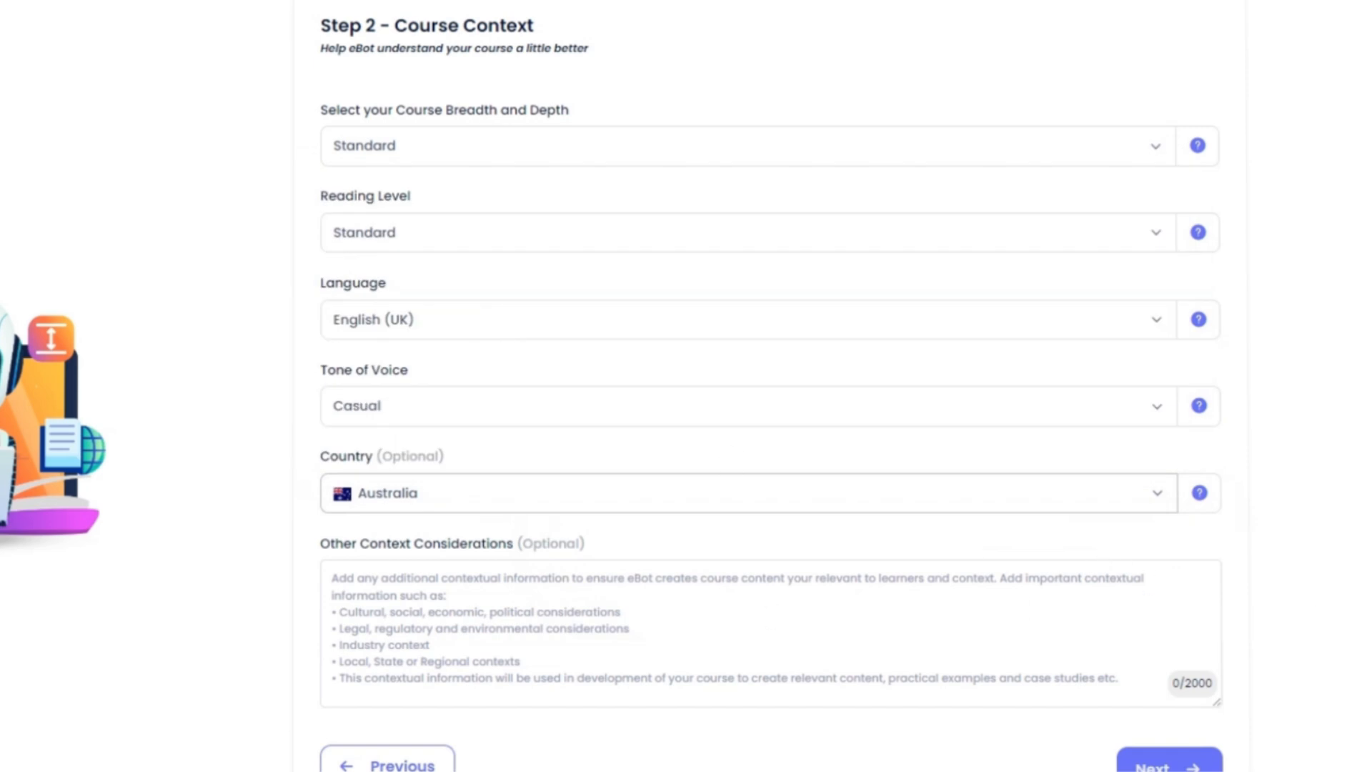
Step: Enter "Case studies are in workplace settings." as the other context considerations and continue to the course settings
{"action": "left_click", "coordinate": [331, 579]}
{"action": "type", "text": "Case studies are in workplace settings."}
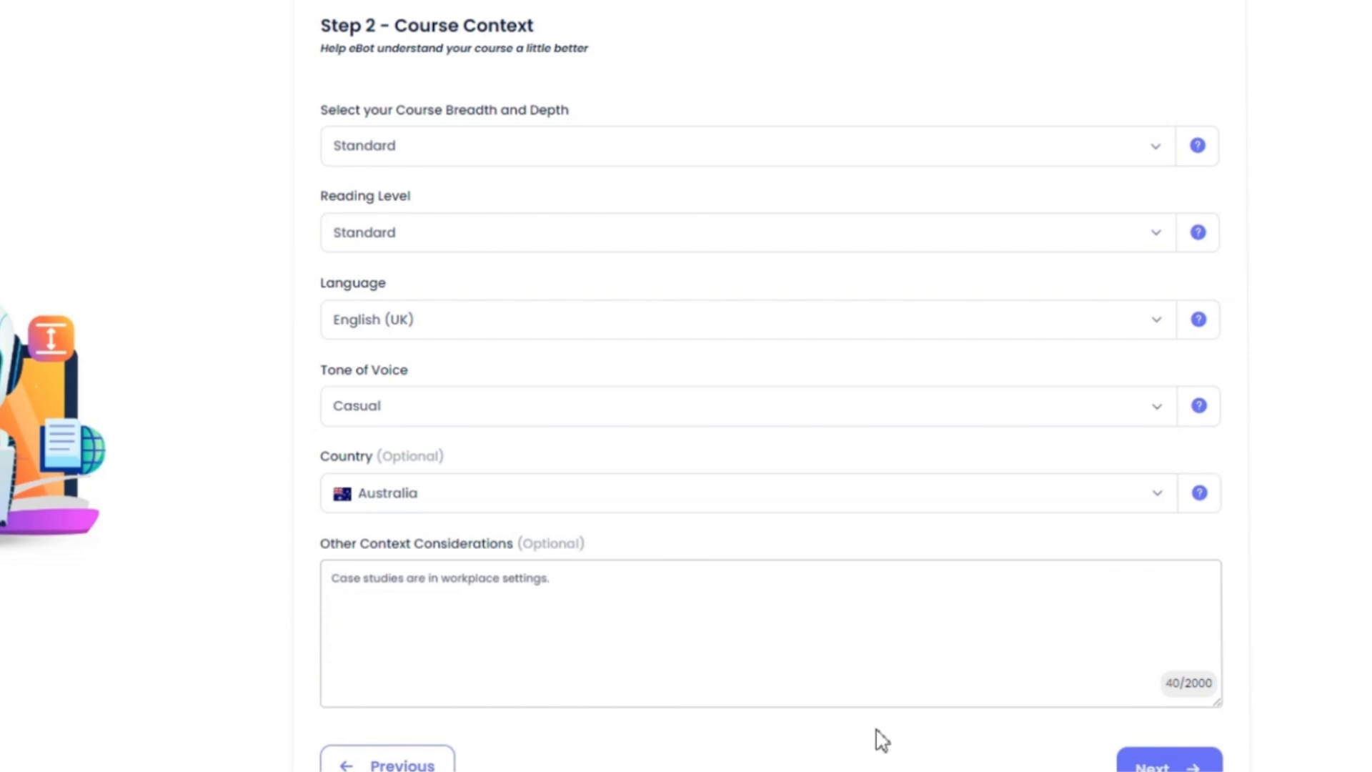
{"action": "scroll", "coordinate": [886, 750], "scroll_direction": "down", "scroll_amount": 1}
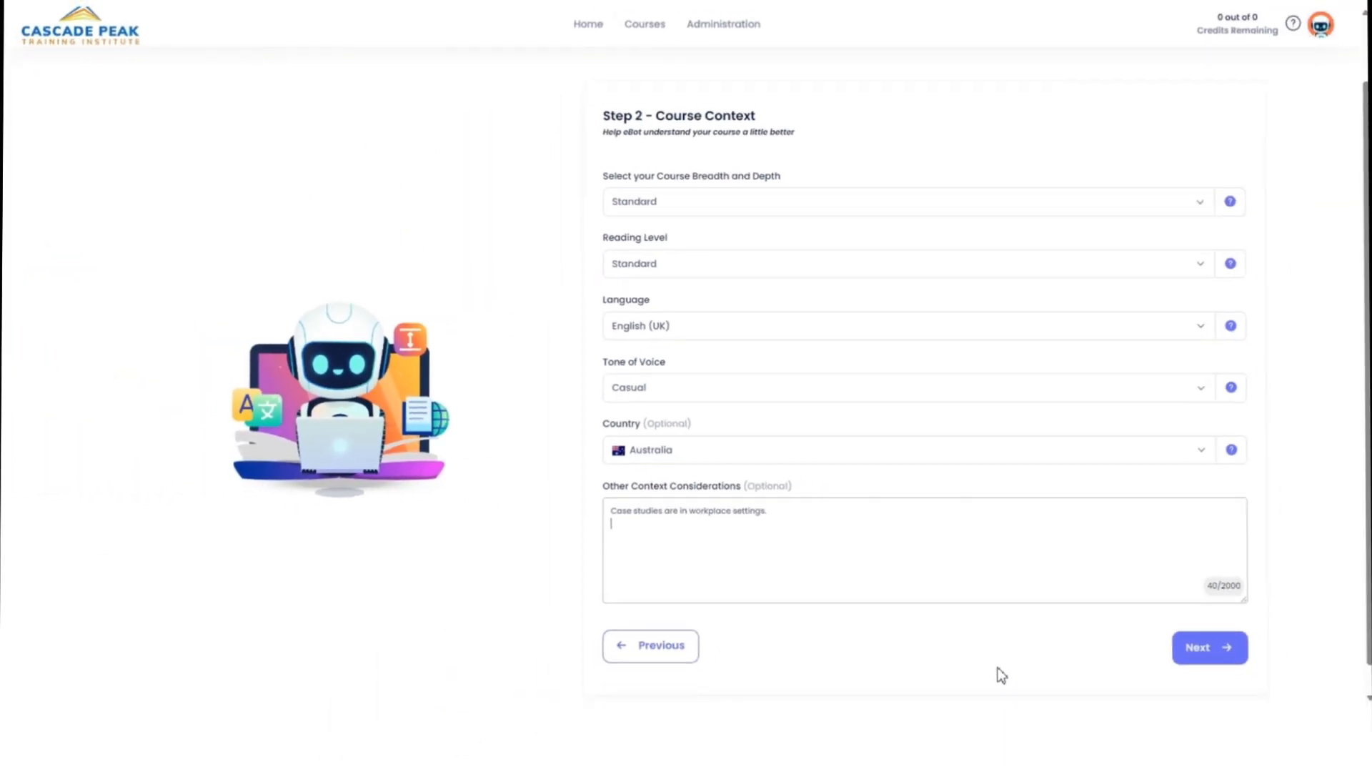
{"action": "left_click", "coordinate": [1204, 649]}
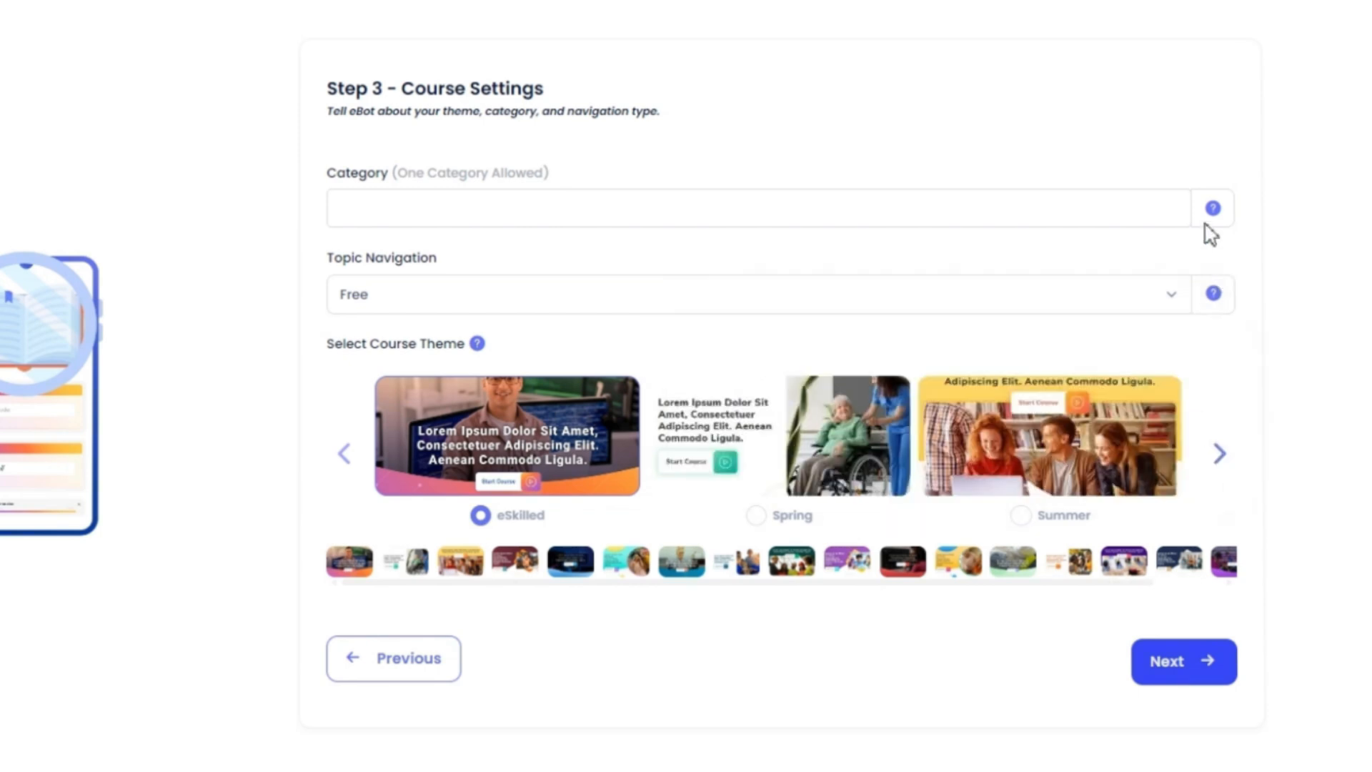
Step: Assign the Business category to the course
{"action": "mouse_move", "coordinate": [1208, 219]}
{"action": "left_click", "coordinate": [997, 205]}
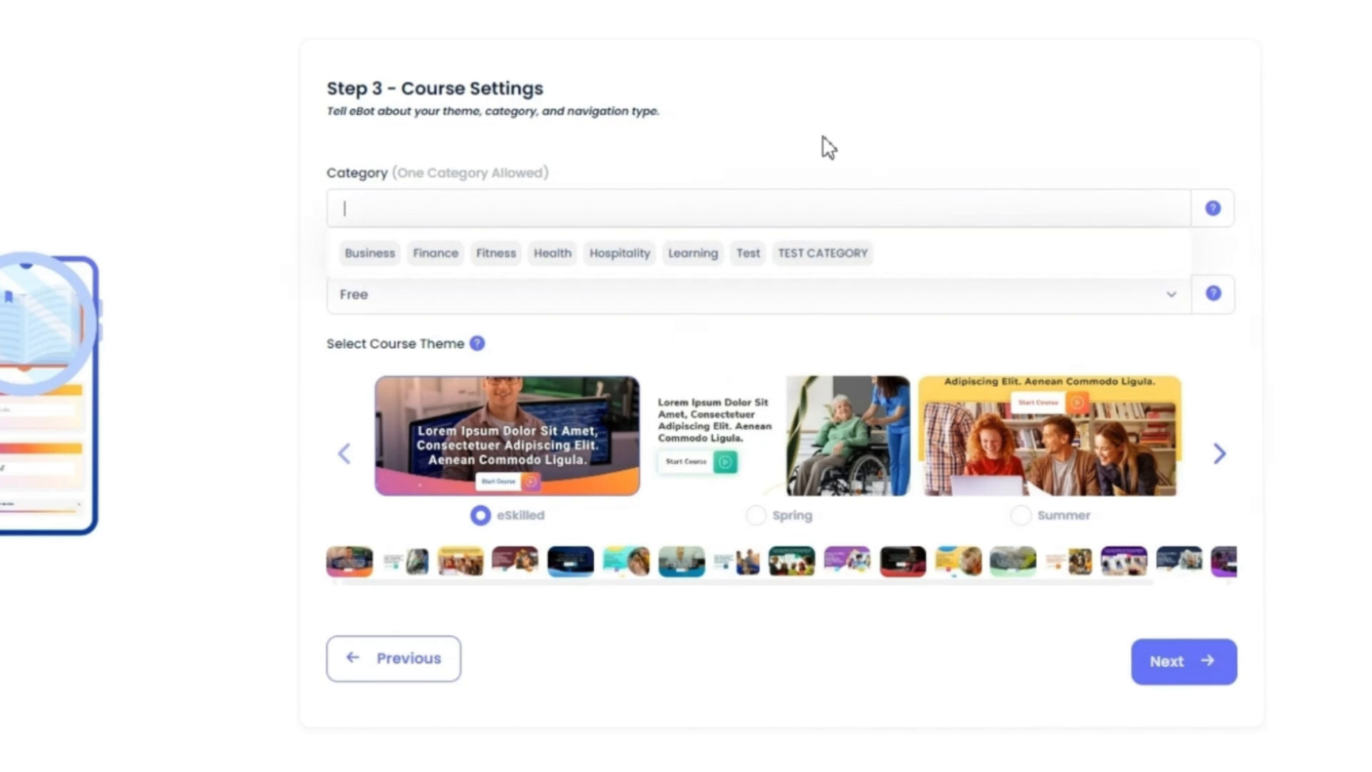
{"action": "mouse_move", "coordinate": [649, 30]}
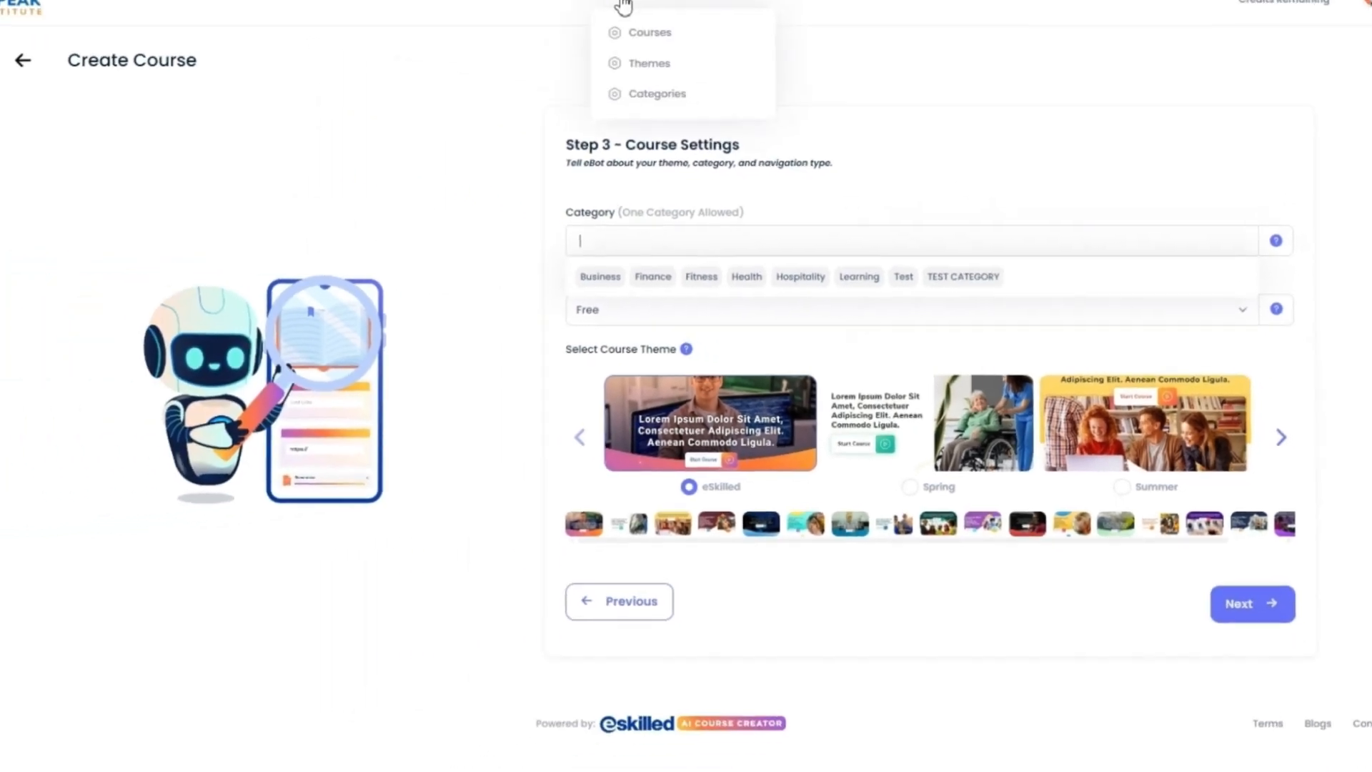
{"action": "left_click", "coordinate": [664, 123]}
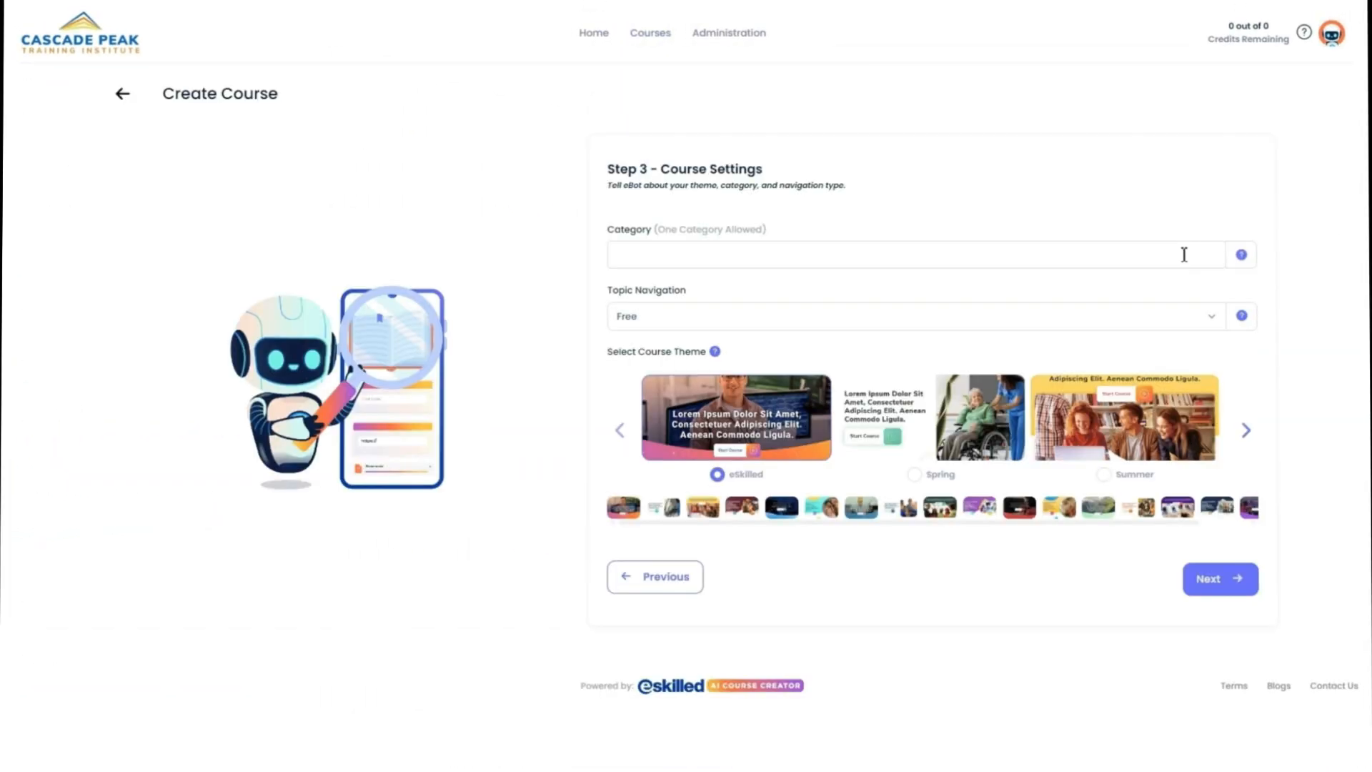
{"action": "left_click", "coordinate": [1185, 255]}
{"action": "left_click", "coordinate": [640, 286]}
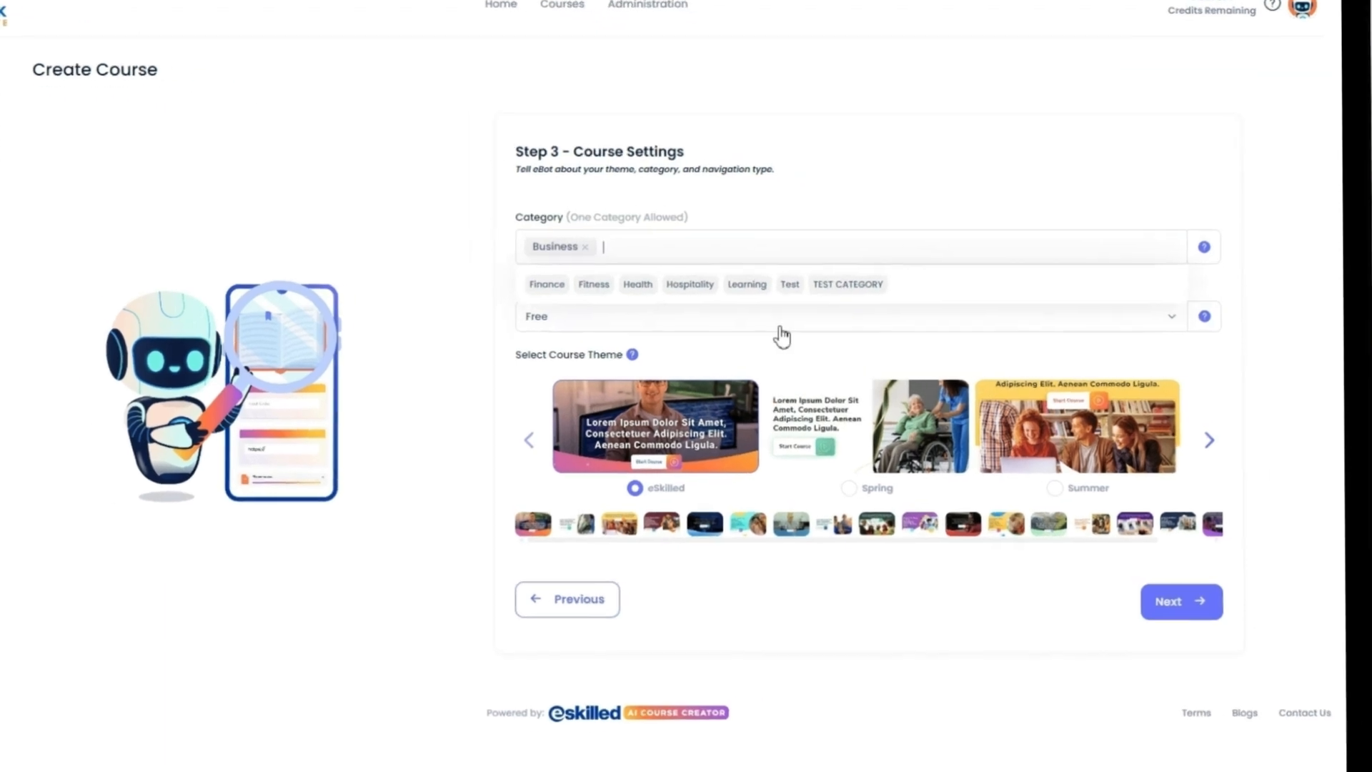
Step: Set the topic navigation to Free so learners can move through the course without a linear progression
{"action": "mouse_move", "coordinate": [1180, 312]}
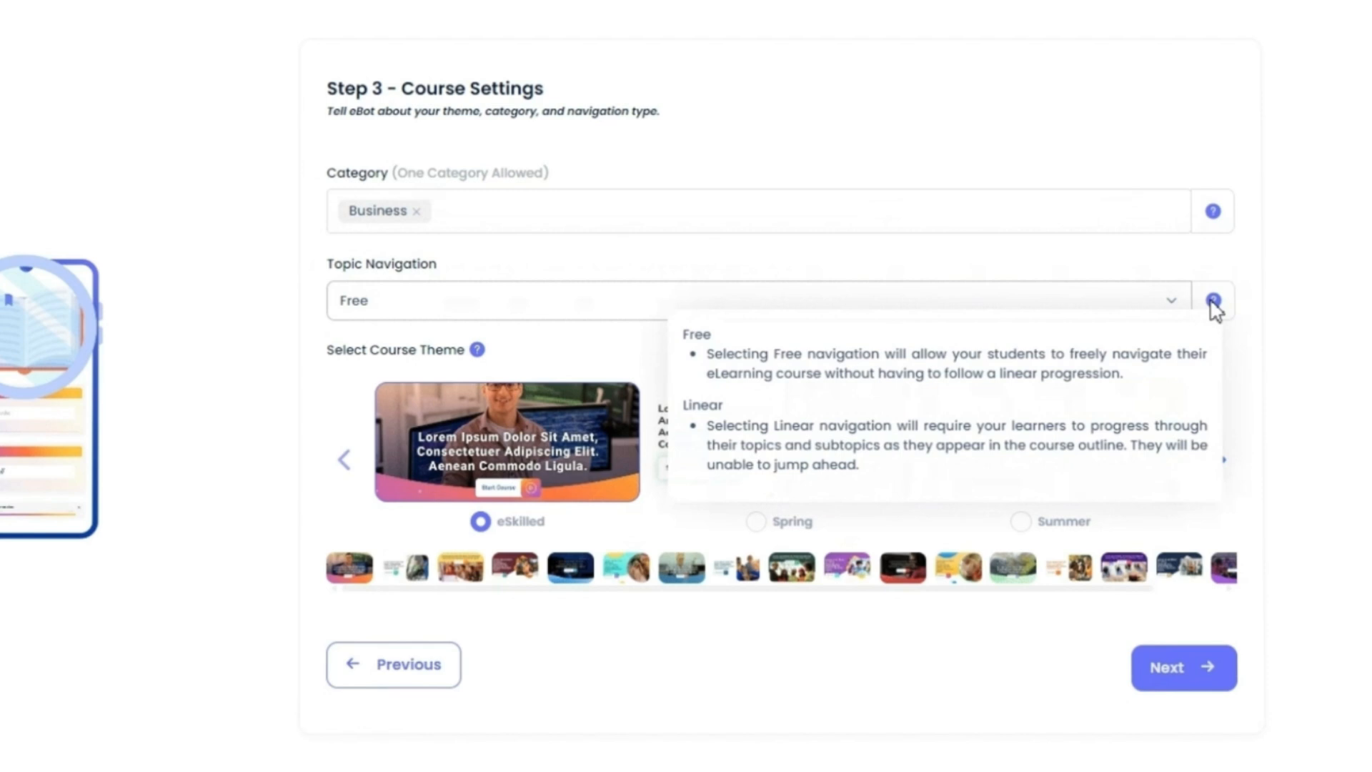
{"action": "left_click", "coordinate": [1178, 303]}
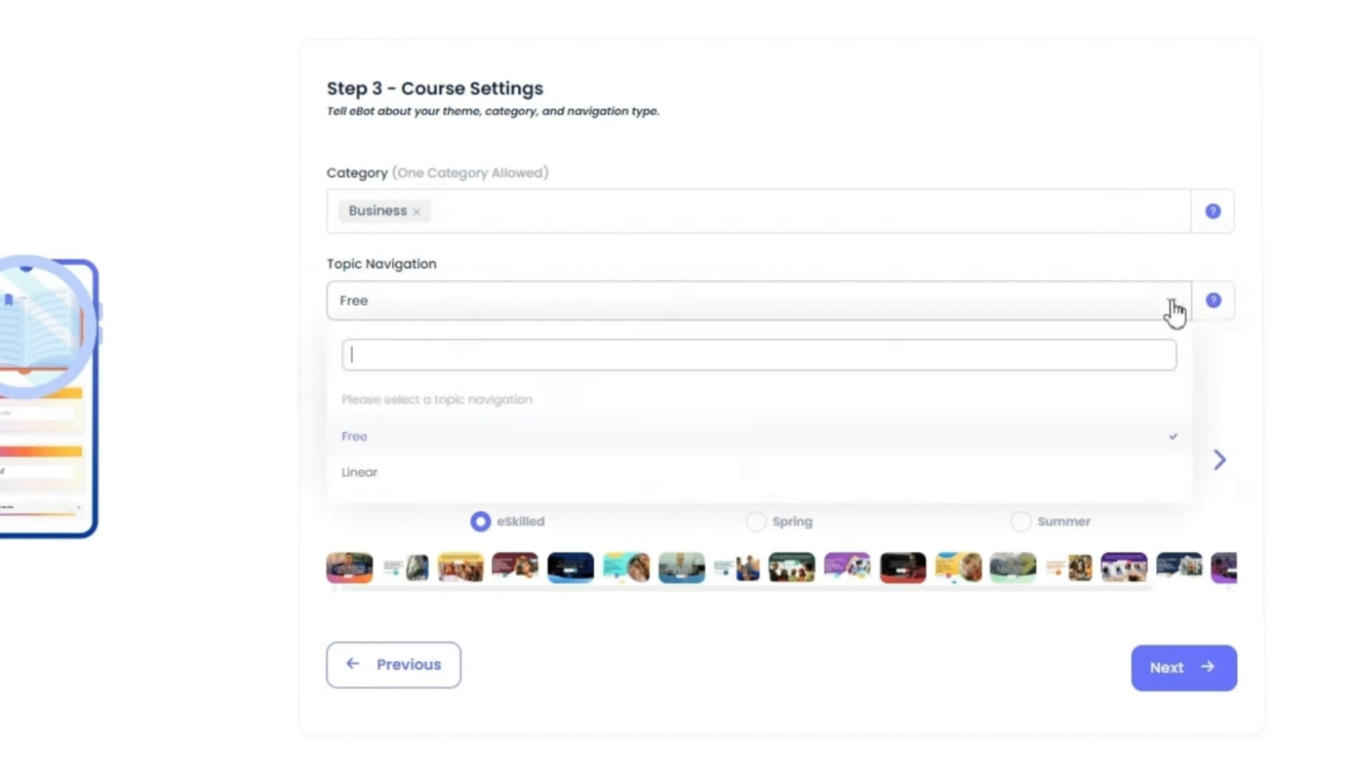
{"action": "left_click", "coordinate": [431, 446]}
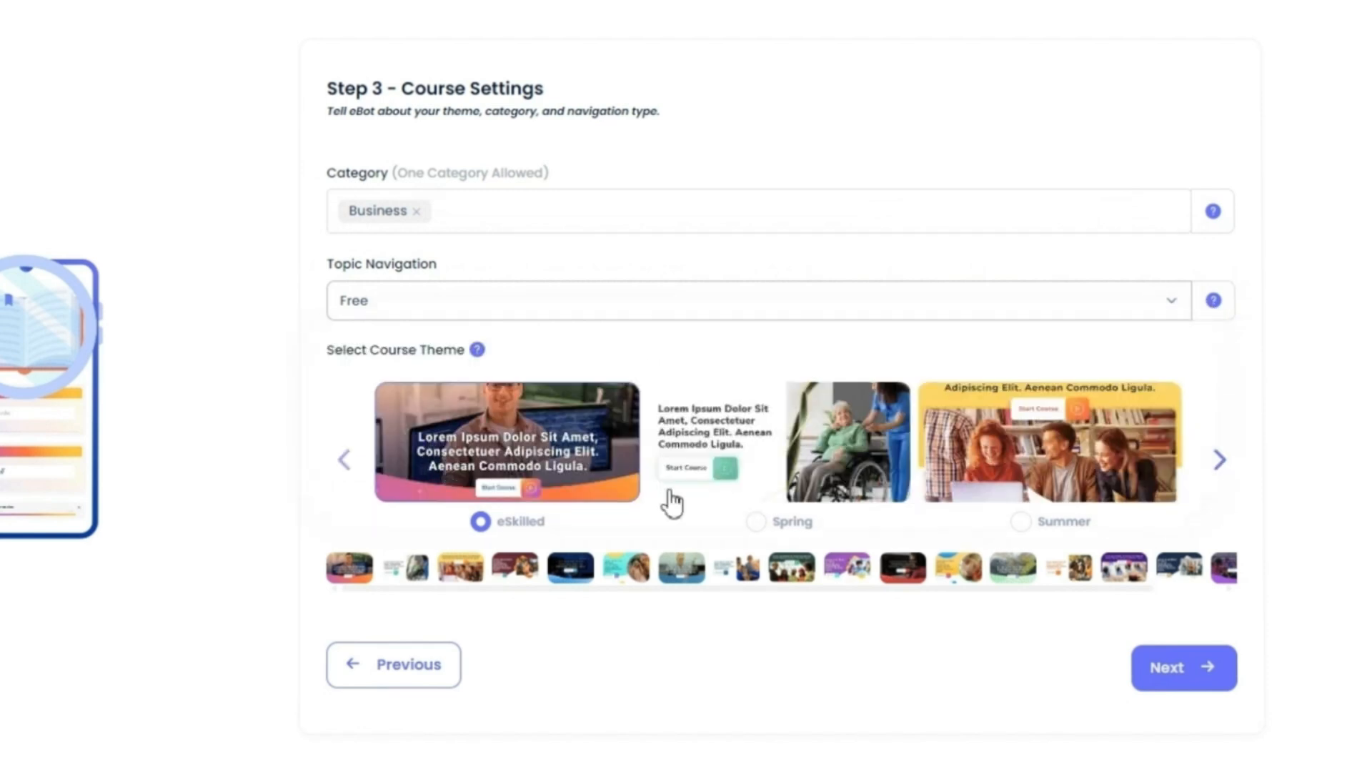
Step: Browse the available course themes, select the Summer theme and continue to the quiz settings
{"action": "left_click", "coordinate": [1219, 464]}
{"action": "left_click", "coordinate": [1220, 463]}
{"action": "left_click", "coordinate": [1219, 463]}
{"action": "left_click", "coordinate": [344, 461]}
{"action": "left_click", "coordinate": [344, 461]}
{"action": "left_click", "coordinate": [344, 461]}
{"action": "left_click", "coordinate": [748, 522]}
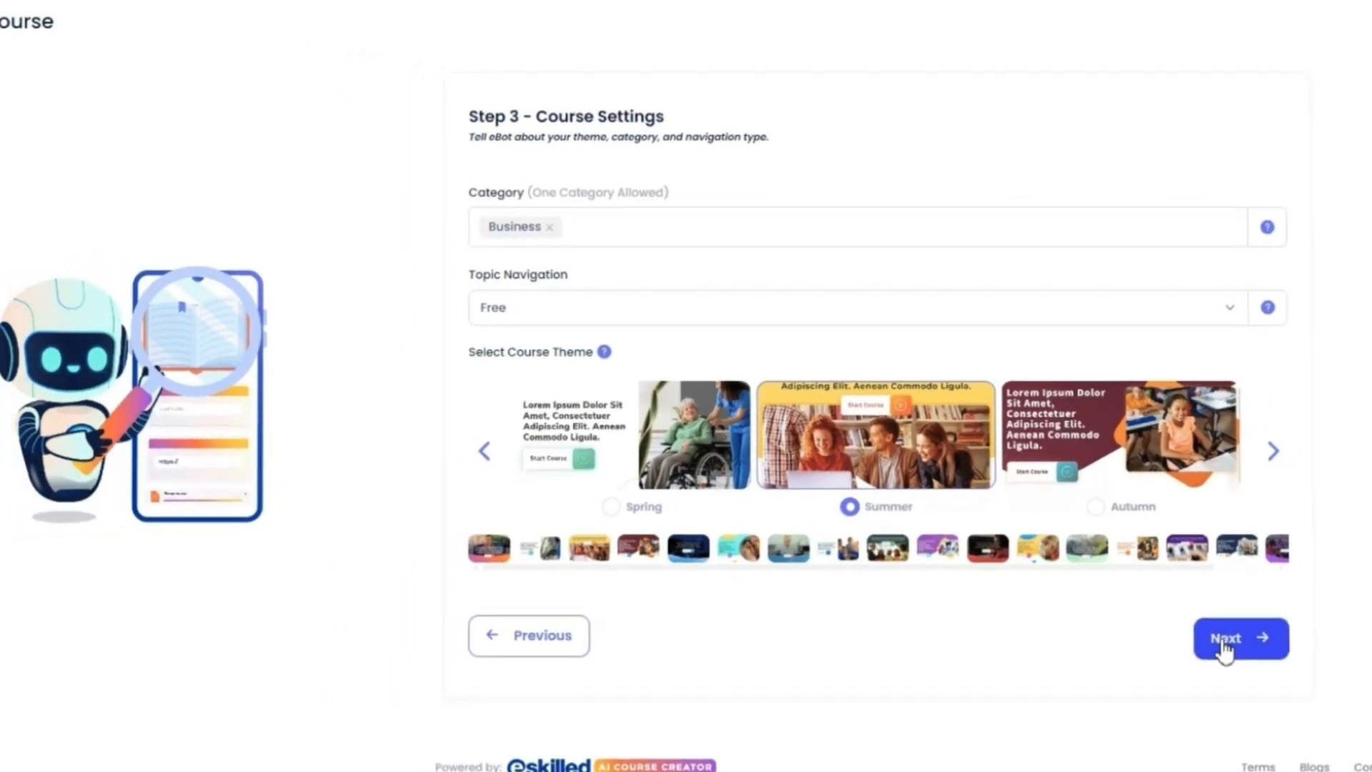
{"action": "left_click", "coordinate": [1224, 644]}
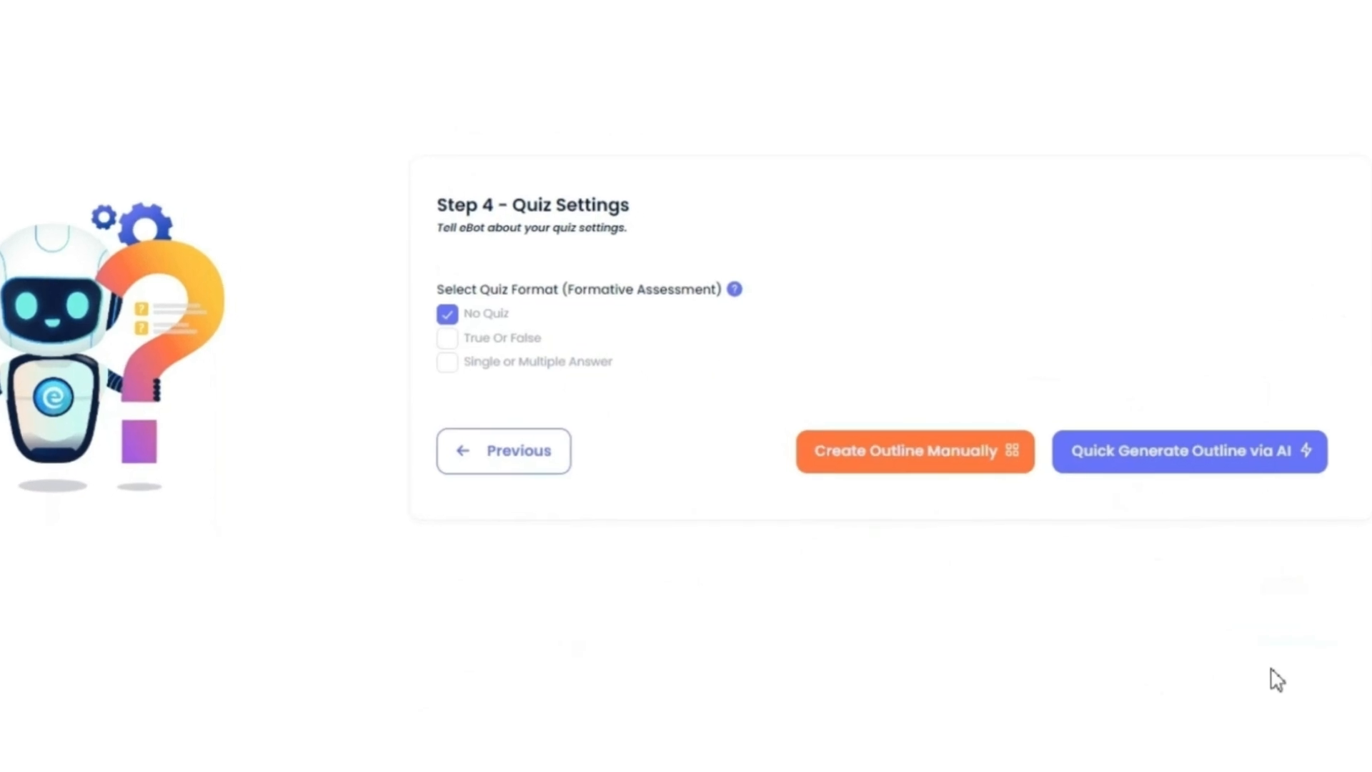
Step: Set the quiz format to True Or False with a maximum of 10 questions for each topic and subtopic
{"action": "mouse_move", "coordinate": [733, 293]}
{"action": "left_click", "coordinate": [448, 340]}
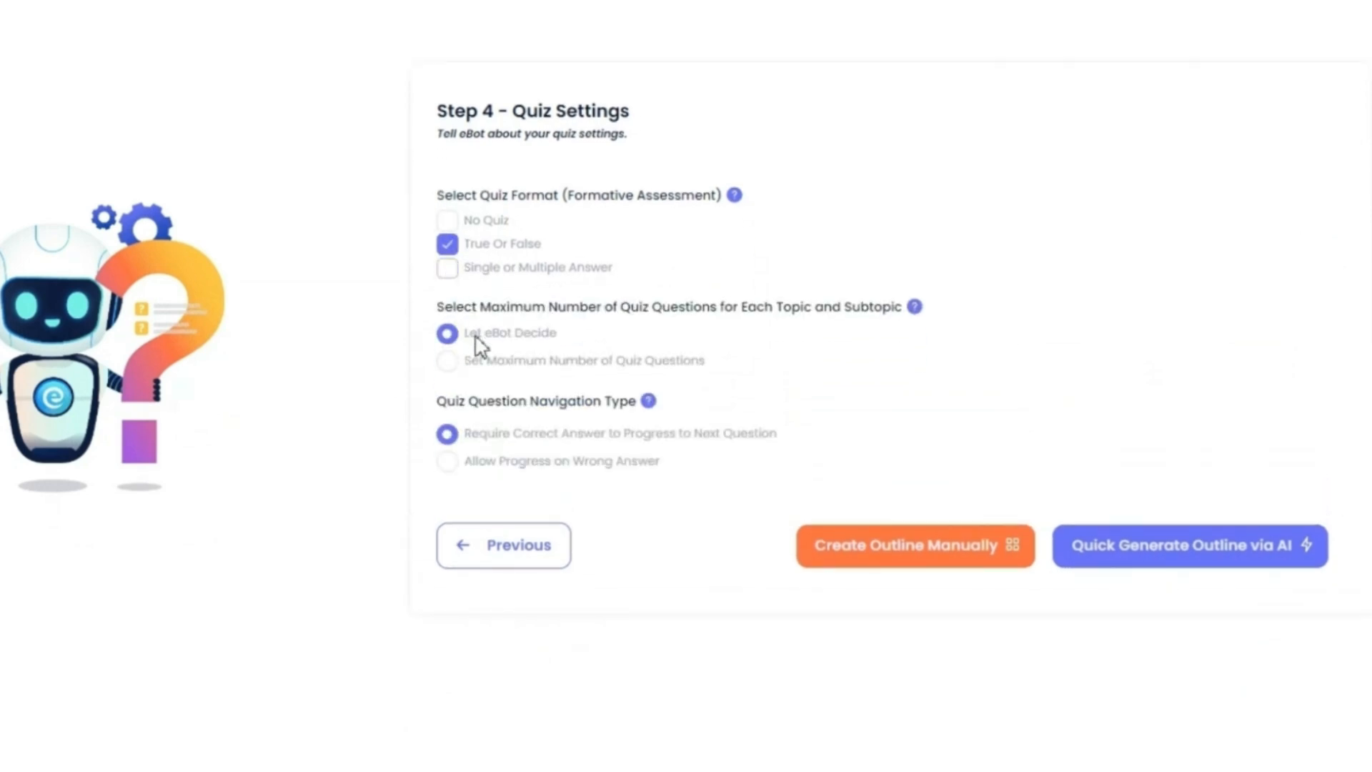
{"action": "left_click", "coordinate": [449, 363]}
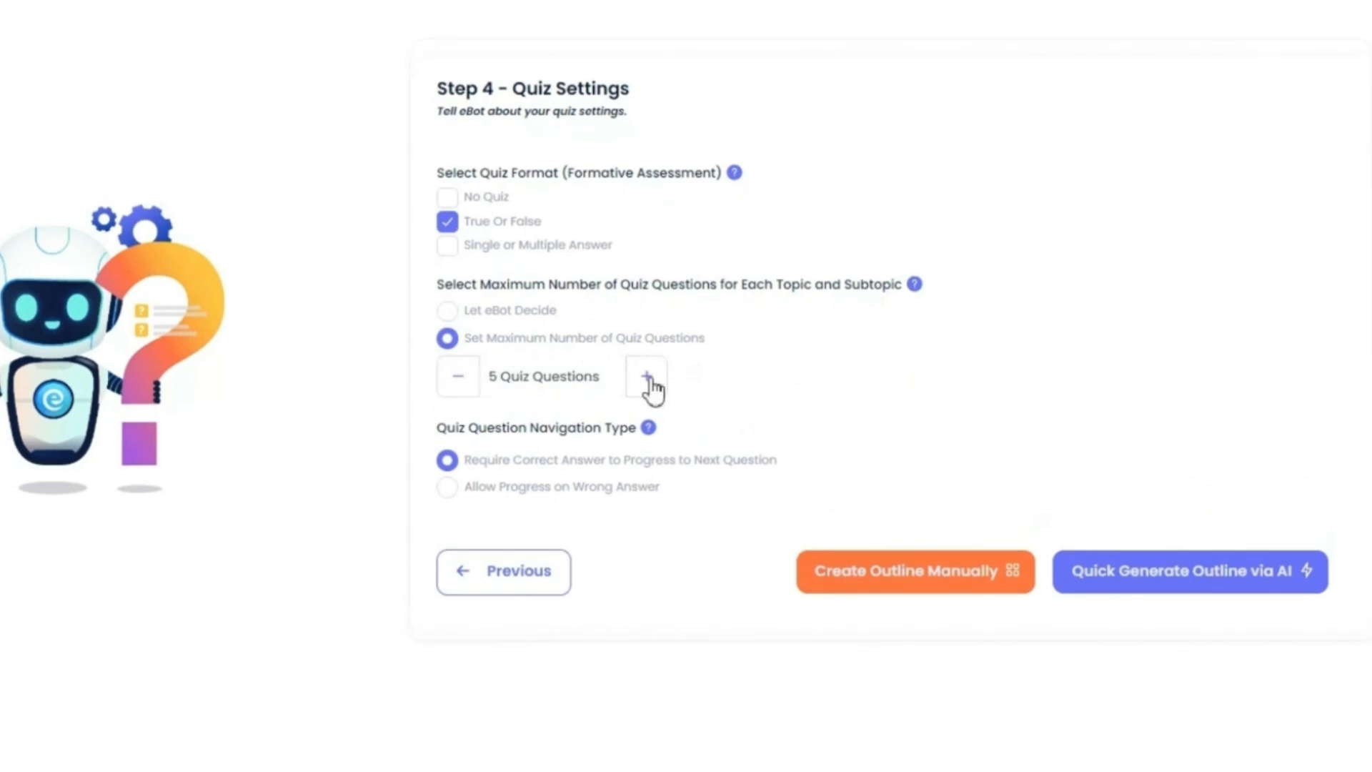
{"action": "left_click", "coordinate": [648, 381]}
{"action": "left_click", "coordinate": [648, 380]}
{"action": "left_click", "coordinate": [649, 379]}
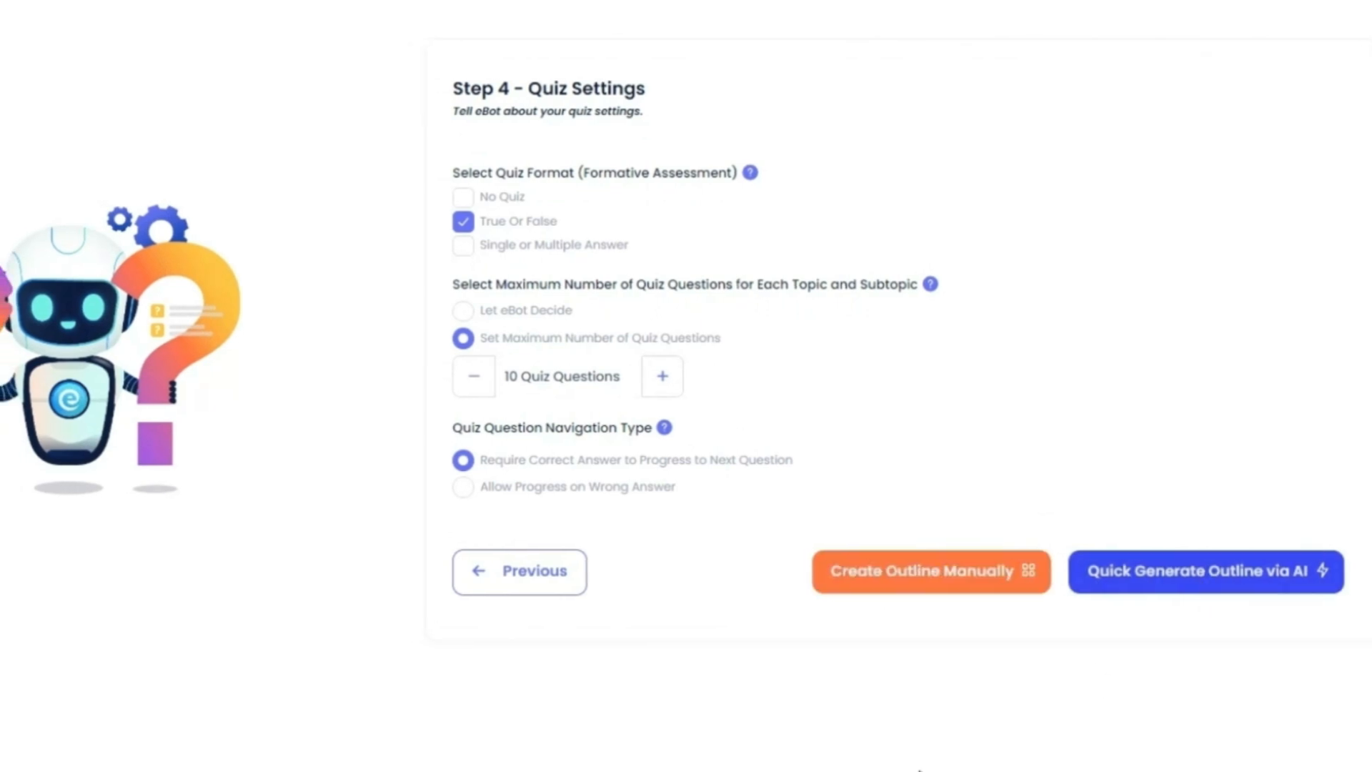
Step: Generate the course outline quickly via AI
{"action": "left_click", "coordinate": [1201, 575]}
{"action": "left_click", "coordinate": [682, 493]}
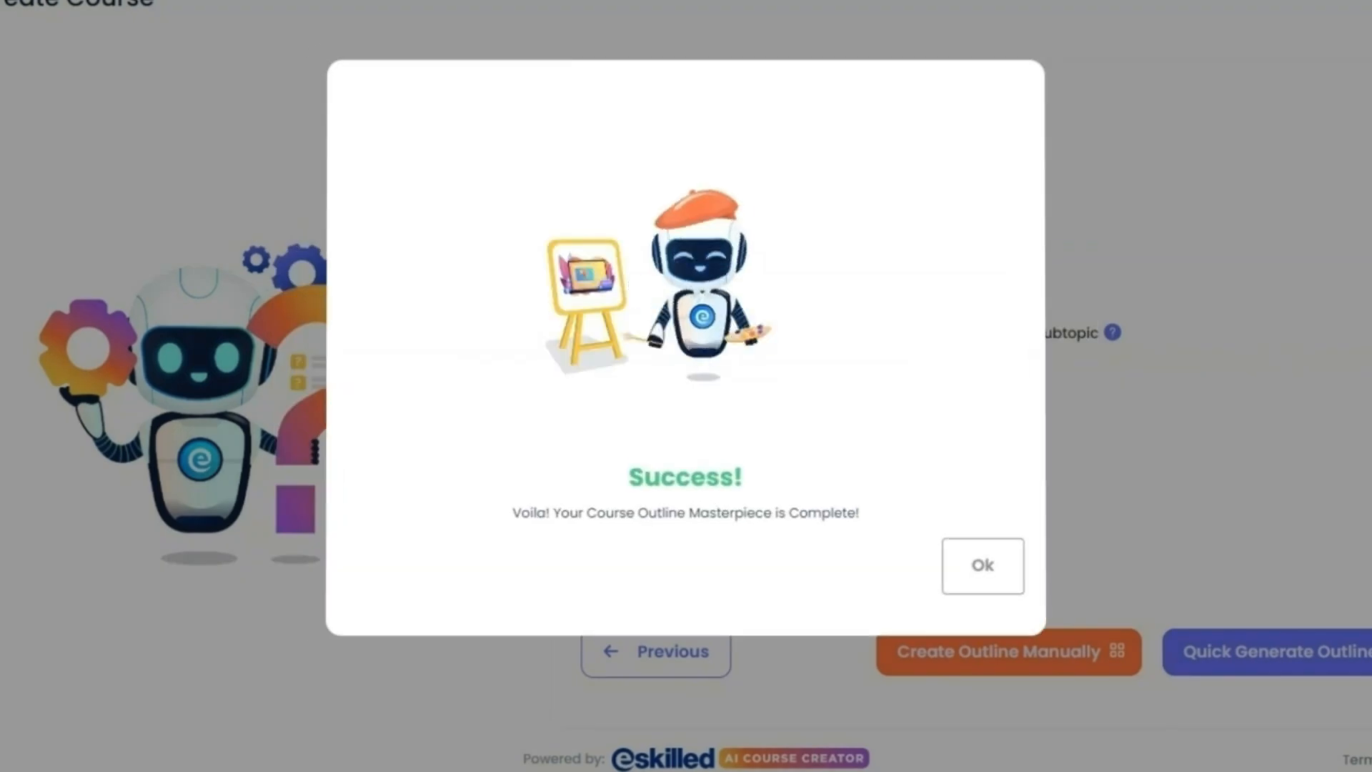
Step: Move the Understanding Critical Thinking topic to the start of the generated outline and delete its Characteristics of a Critical Thinker subtopic
{"action": "left_click", "coordinate": [983, 566]}
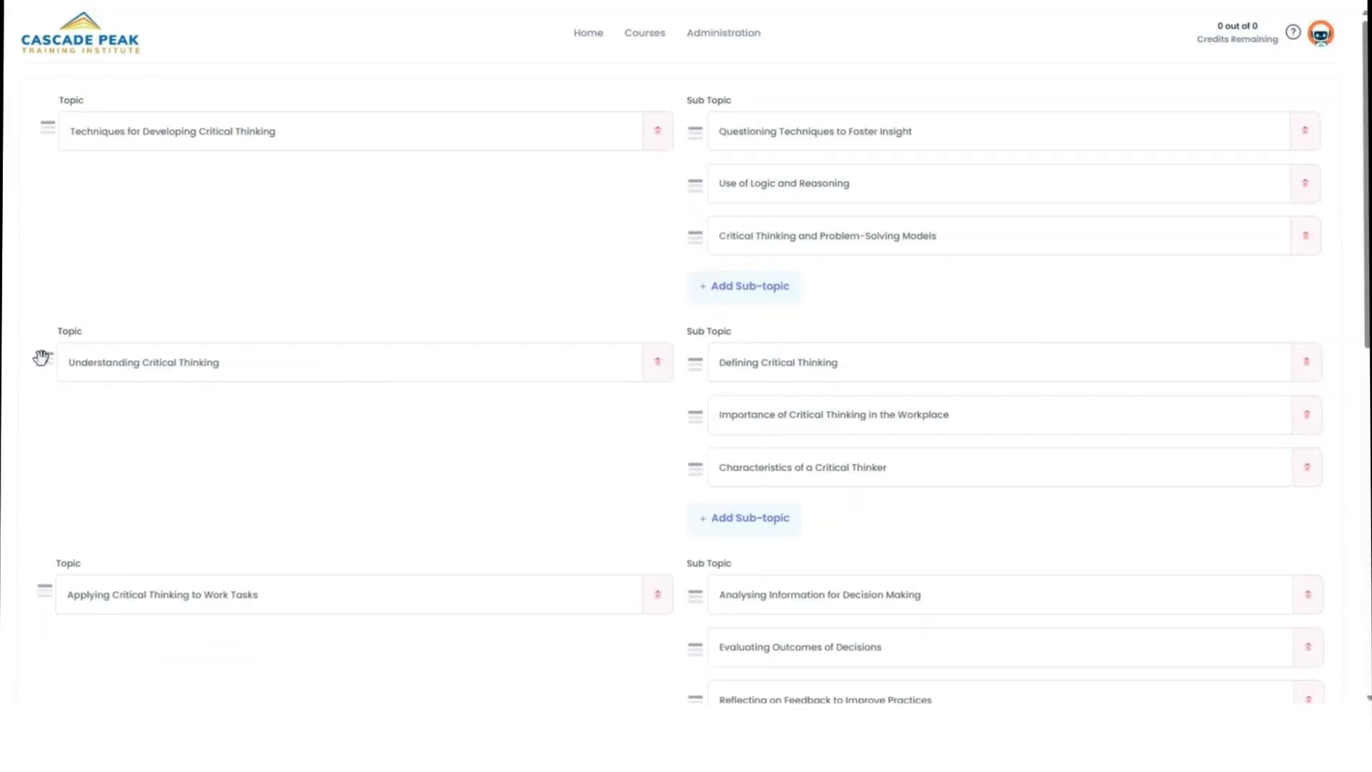
{"action": "left_click_drag", "start_coordinate": [40, 357], "coordinate": [34, 116]}
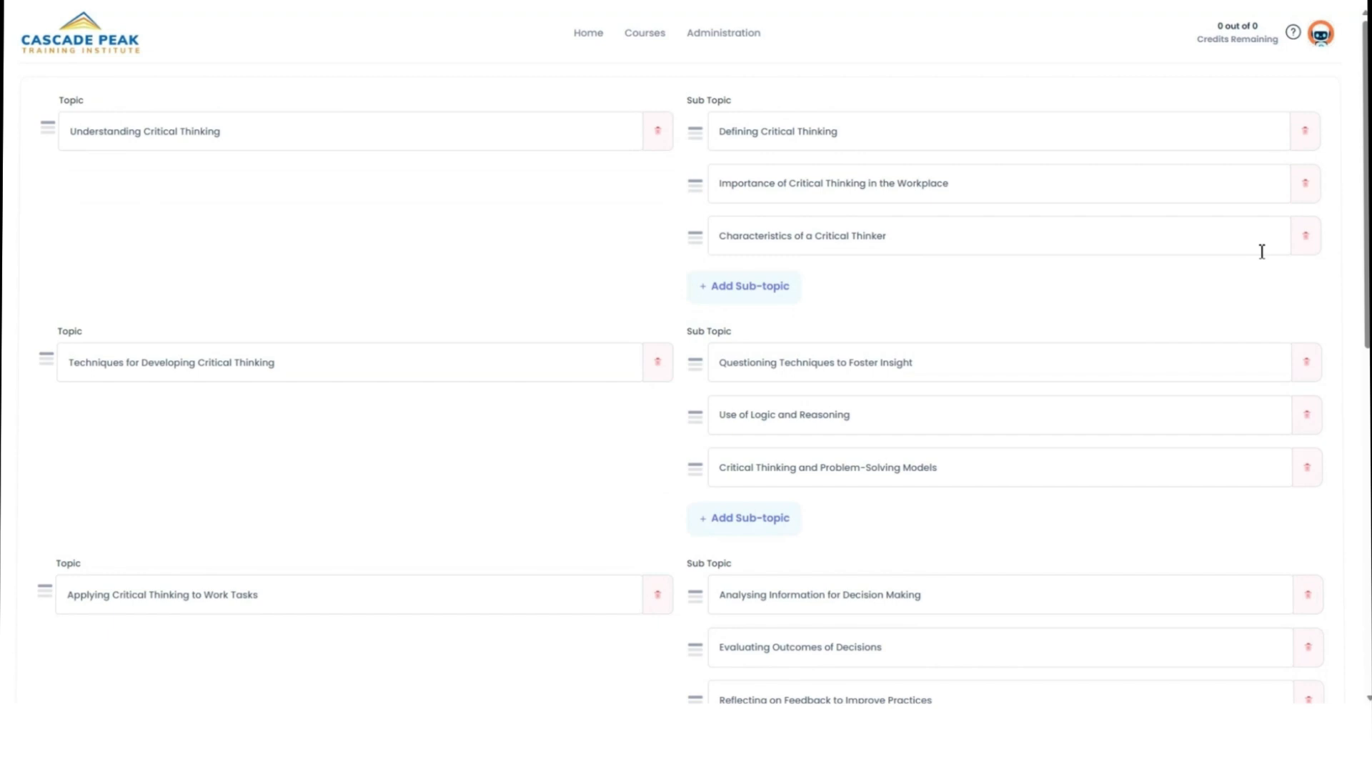
{"action": "left_click", "coordinate": [1308, 237]}
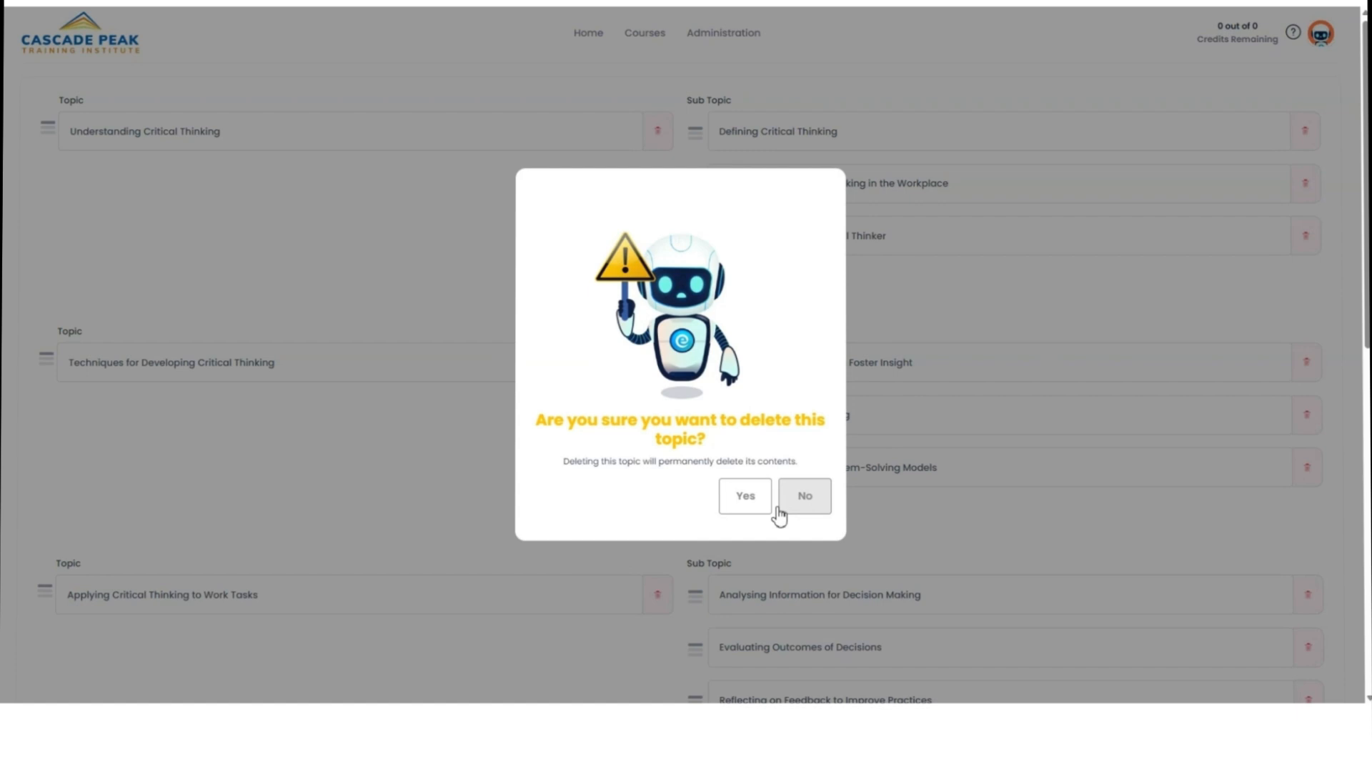
{"action": "left_click", "coordinate": [744, 509]}
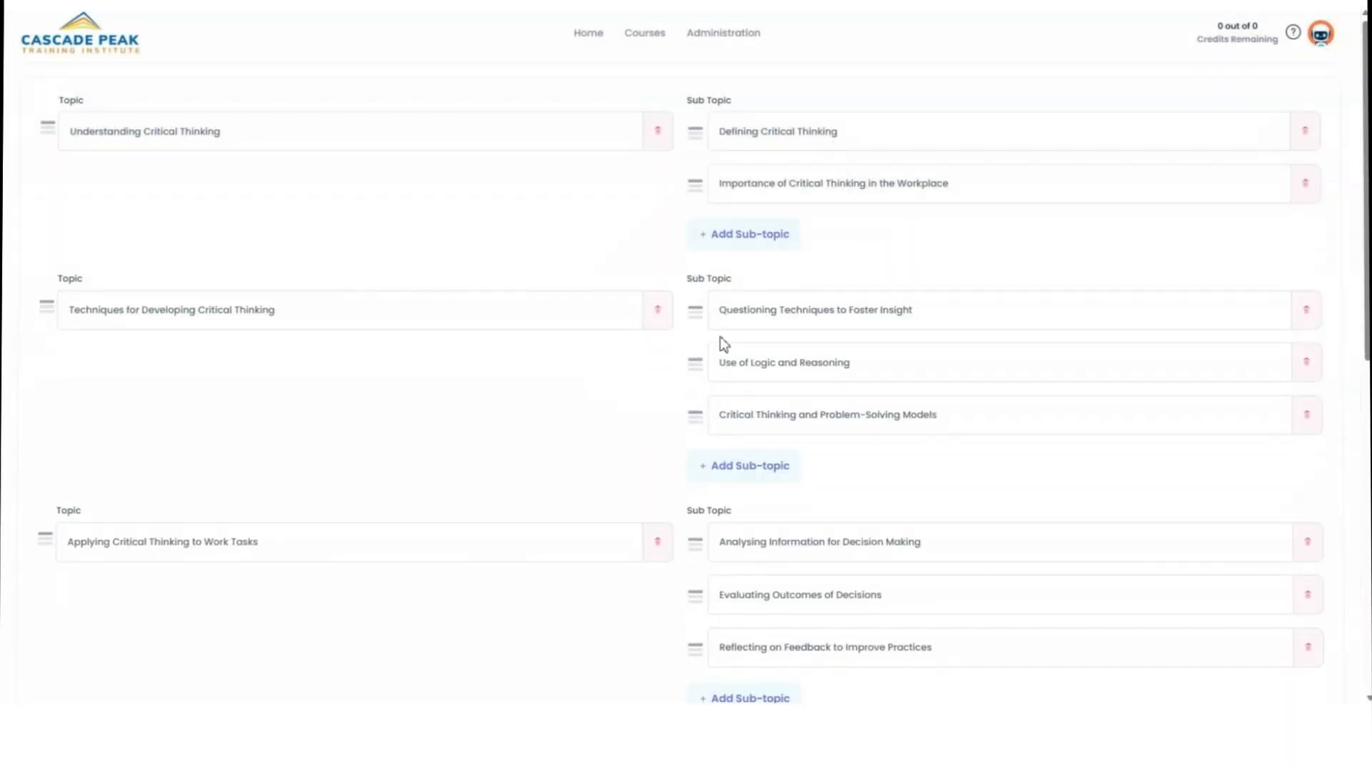
Step: Add a subtopic named Characteristics of a Critical Thinker under Understanding Critical Thinking
{"action": "left_click", "coordinate": [745, 234]}
{"action": "left_click", "coordinate": [745, 238]}
{"action": "type", "text": "Characteristics of a Critical Thinker"}
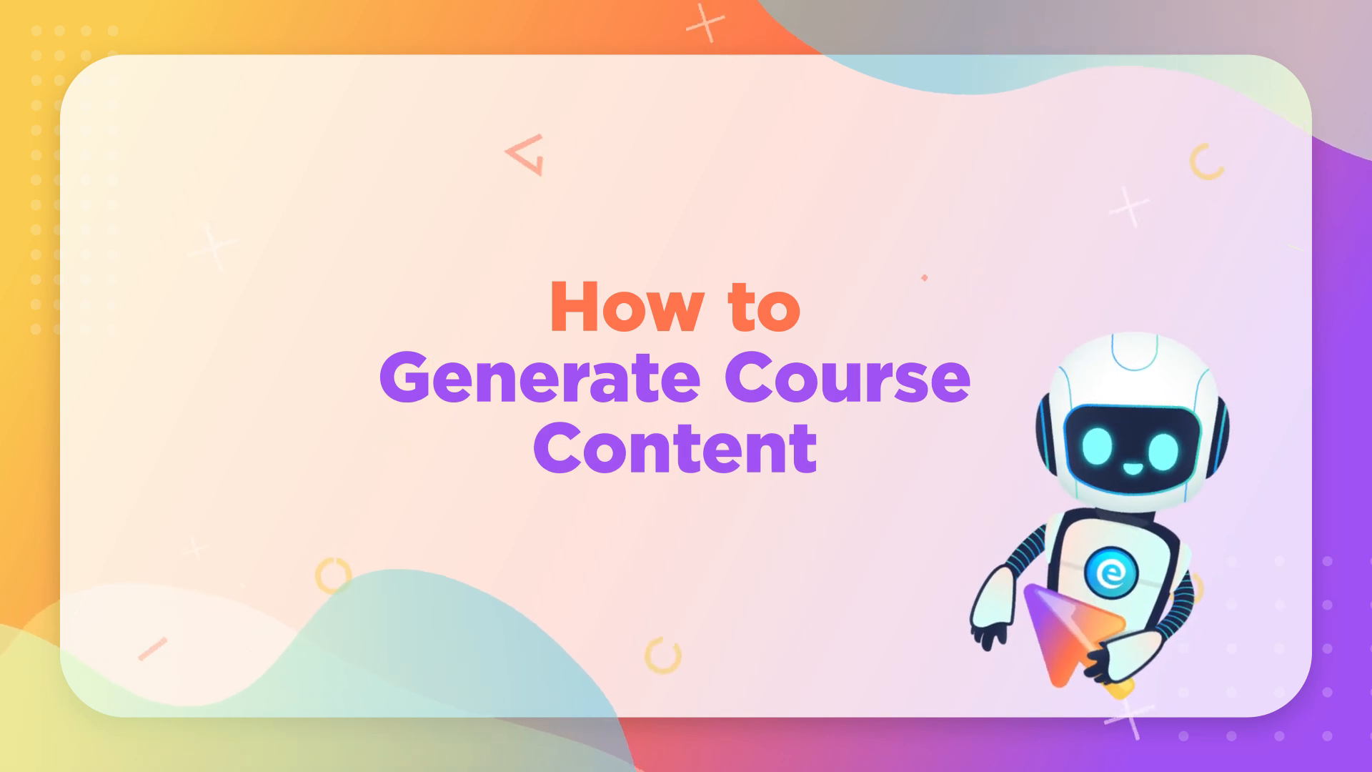
Step: Generate the course content quickly via AI from the finished outline
{"action": "scroll", "coordinate": [587, 440], "scroll_direction": "down", "scroll_amount": 10}
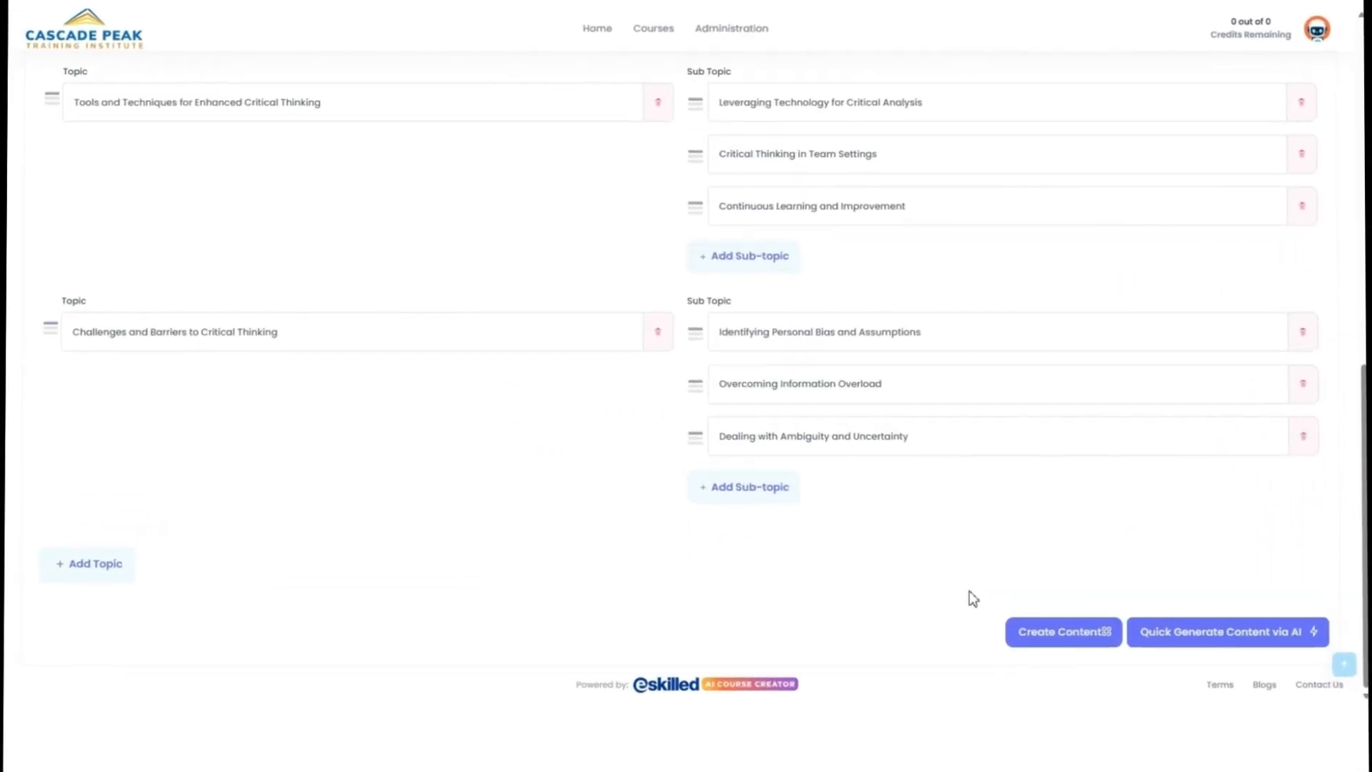
{"action": "left_click", "coordinate": [1191, 638]}
{"action": "left_click", "coordinate": [740, 486]}
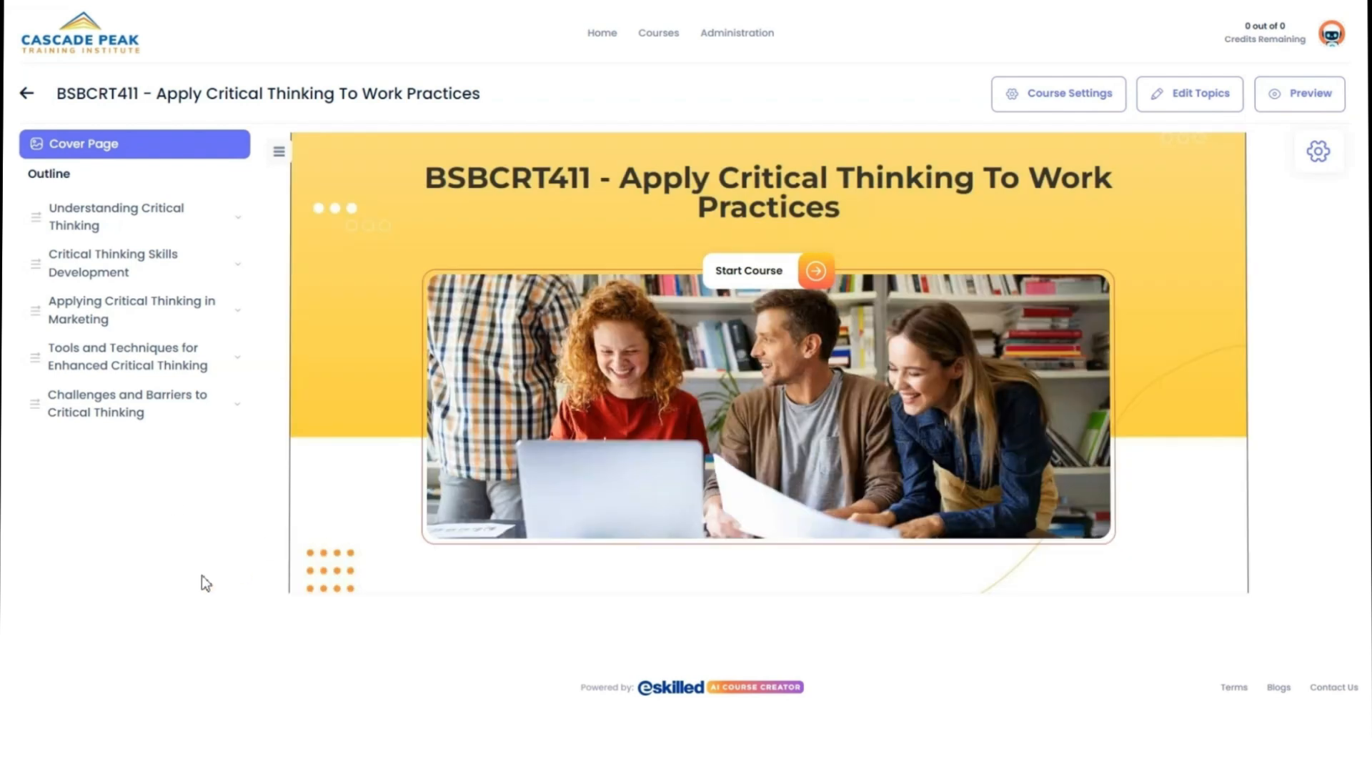
Step: Expand the Understanding Critical Thinking topic, preview the course, and open its Defining Critical Thinking subtopic
{"action": "left_click", "coordinate": [143, 223]}
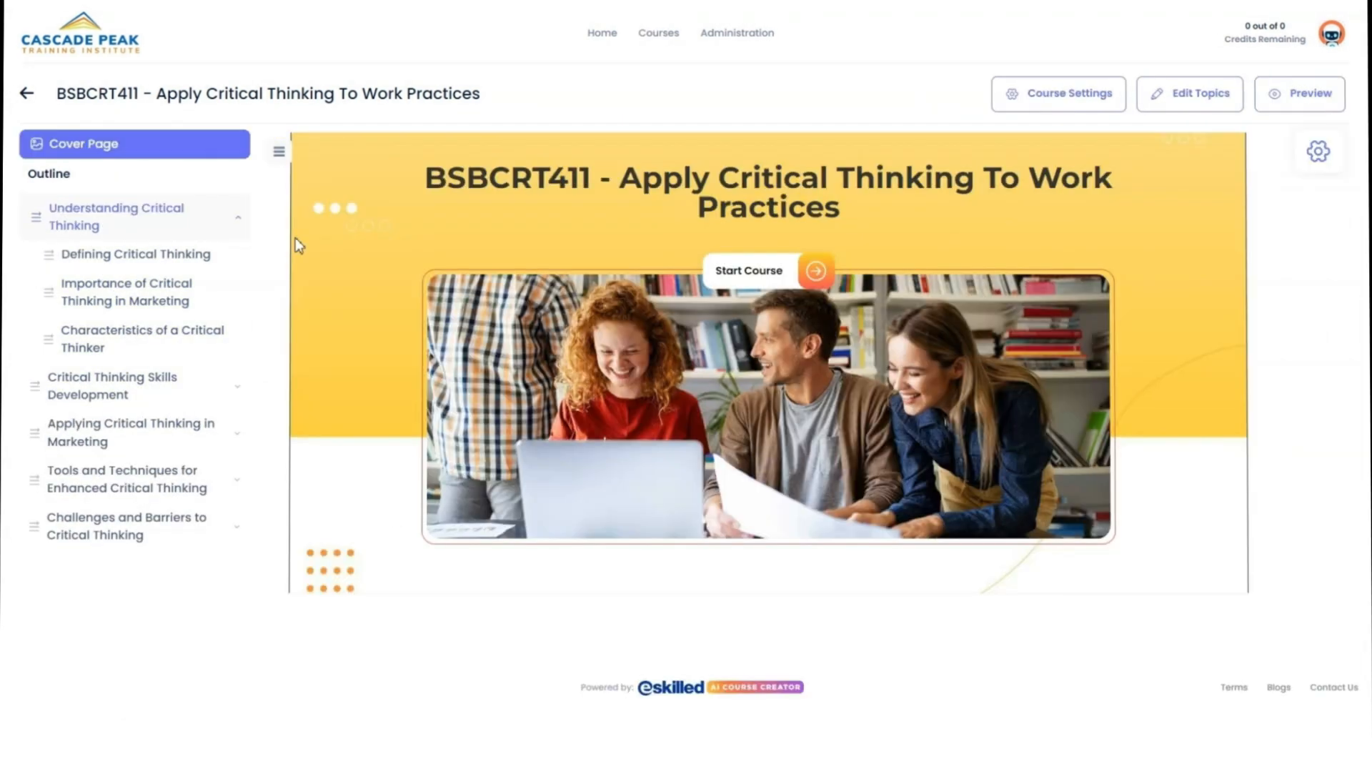
{"action": "left_click", "coordinate": [1292, 93]}
{"action": "left_click", "coordinate": [731, 199]}
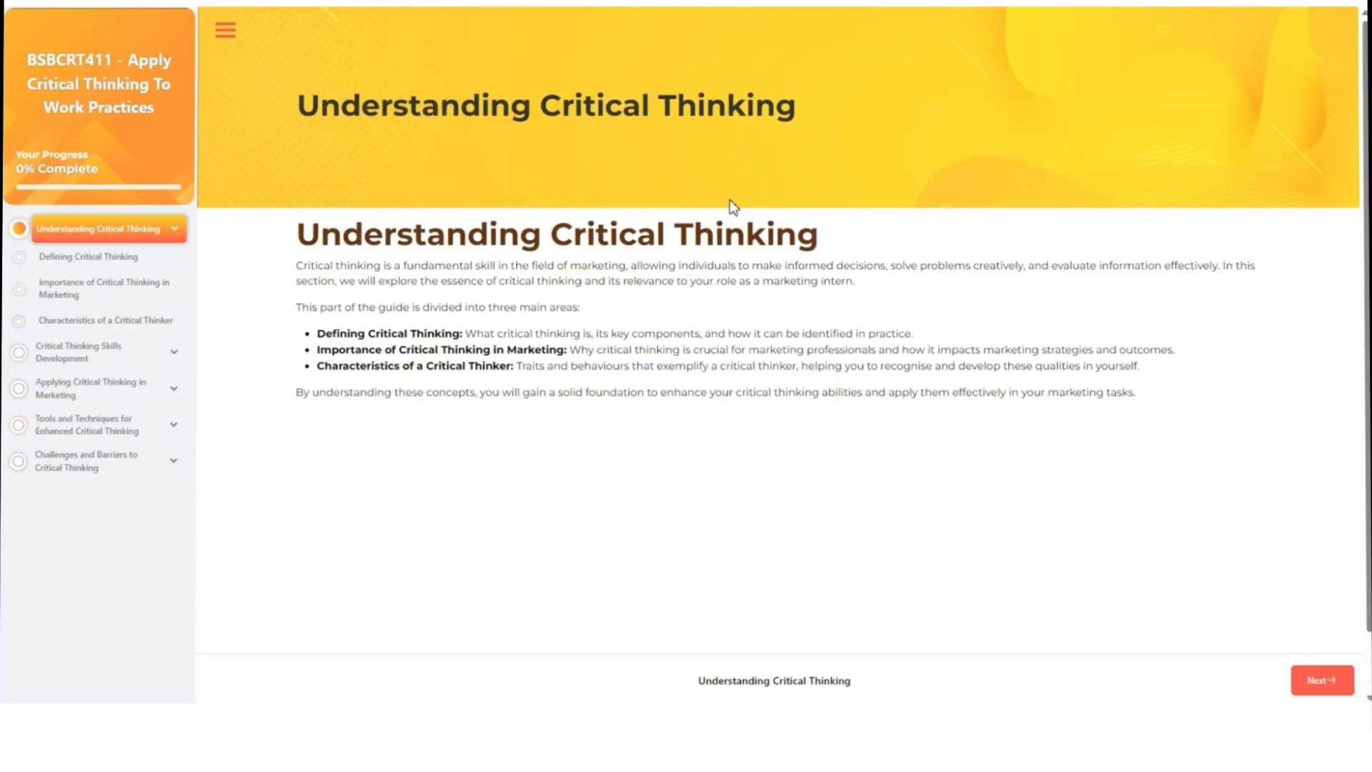
{"action": "left_click", "coordinate": [129, 269]}
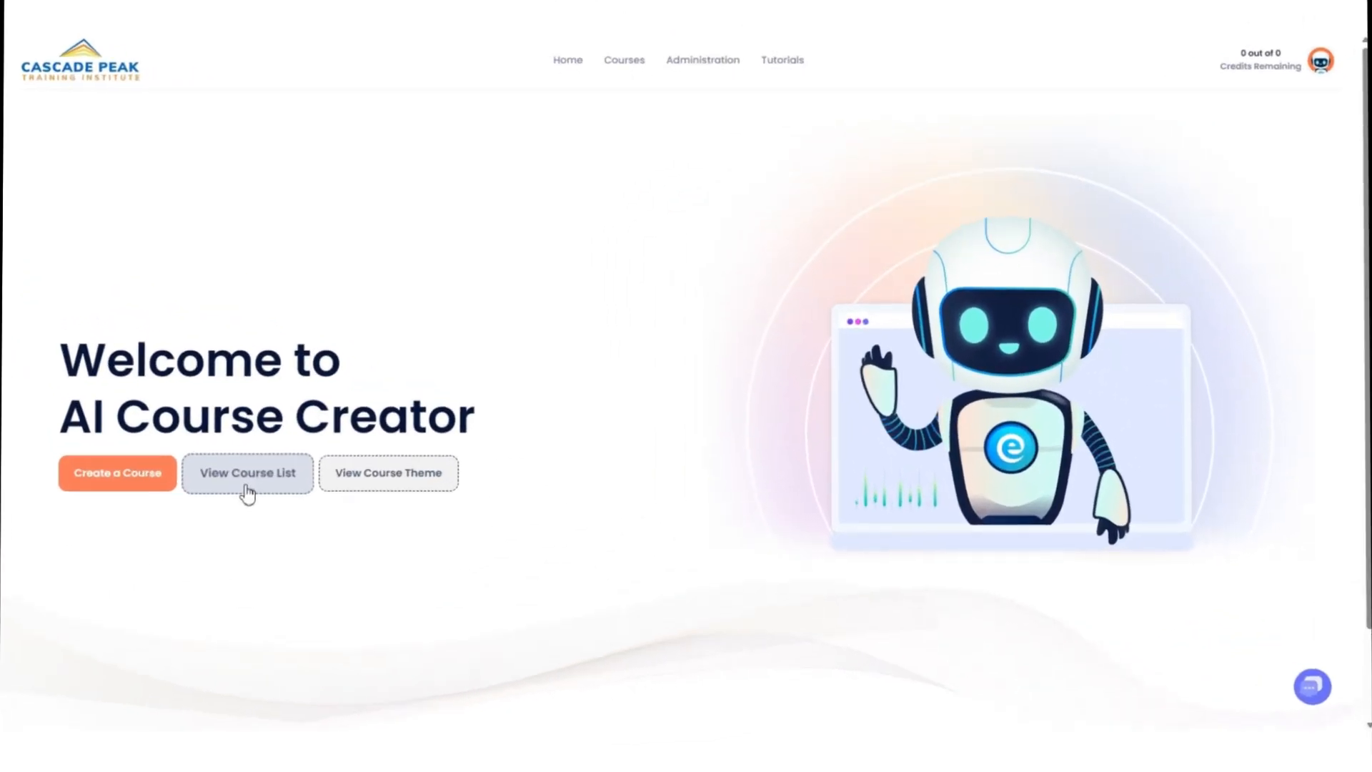
Step: View the course list and open the BSBCRT411 course whose cover shows three people around a laptop for editing
{"action": "left_click", "coordinate": [248, 473]}
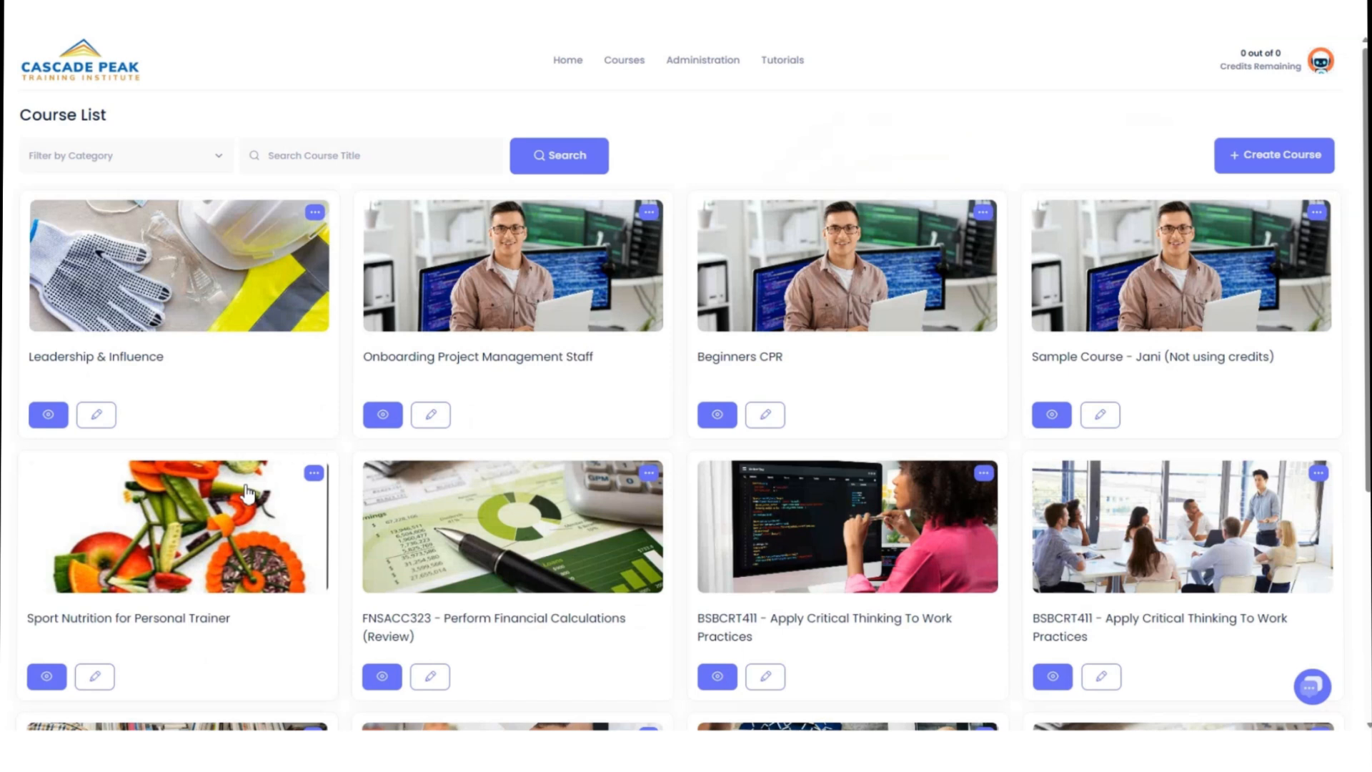
{"action": "scroll", "coordinate": [248, 519], "scroll_direction": "down", "scroll_amount": 5}
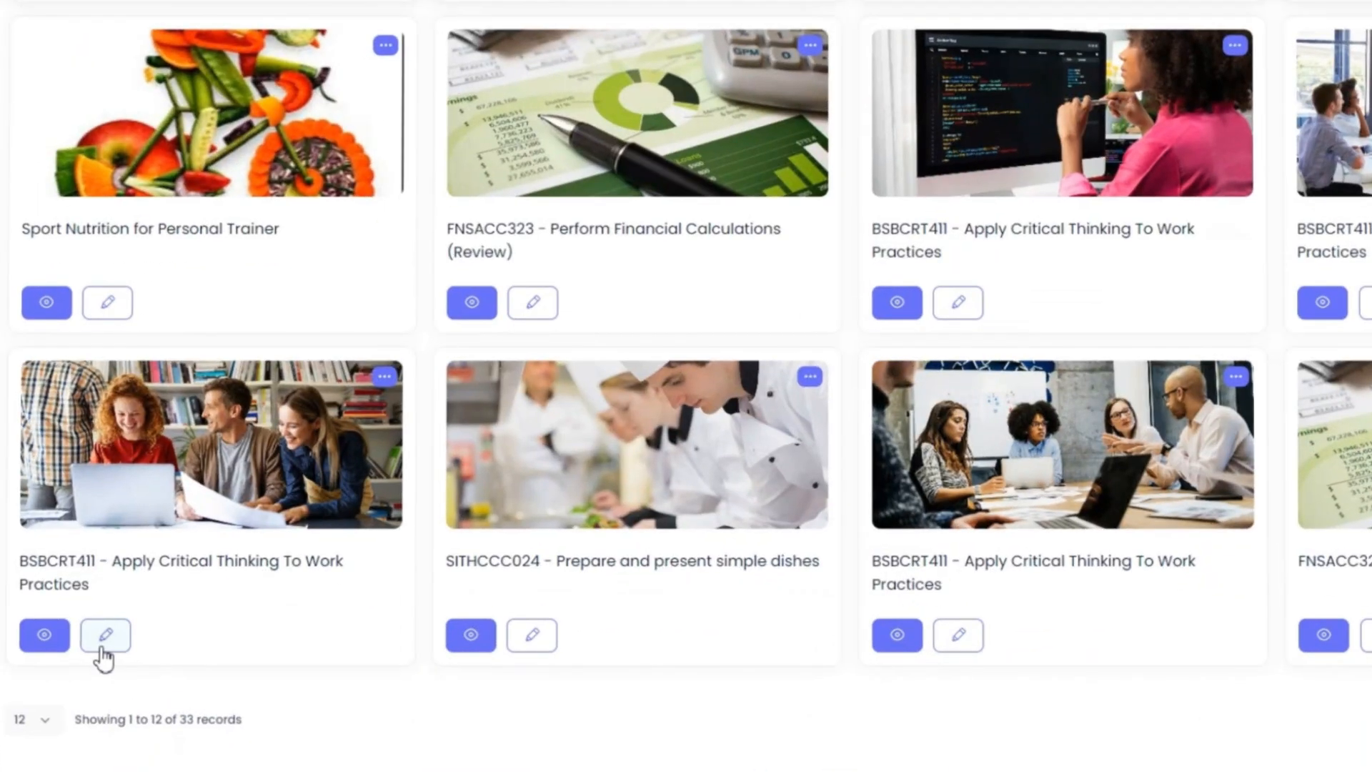
{"action": "left_click", "coordinate": [103, 645]}
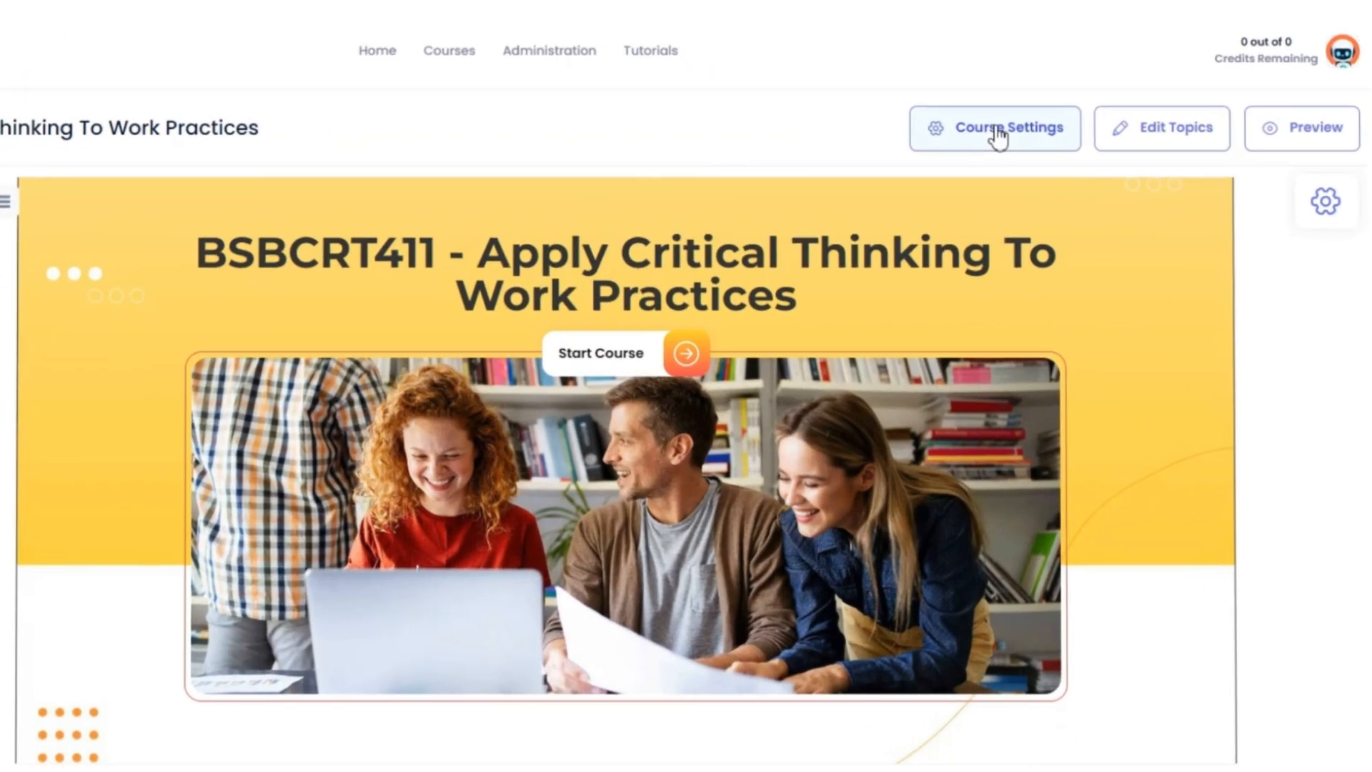
Step: In the course settings, set the category to Business and topic navigation to Free, and continue to the quiz settings
{"action": "left_click", "coordinate": [998, 135]}
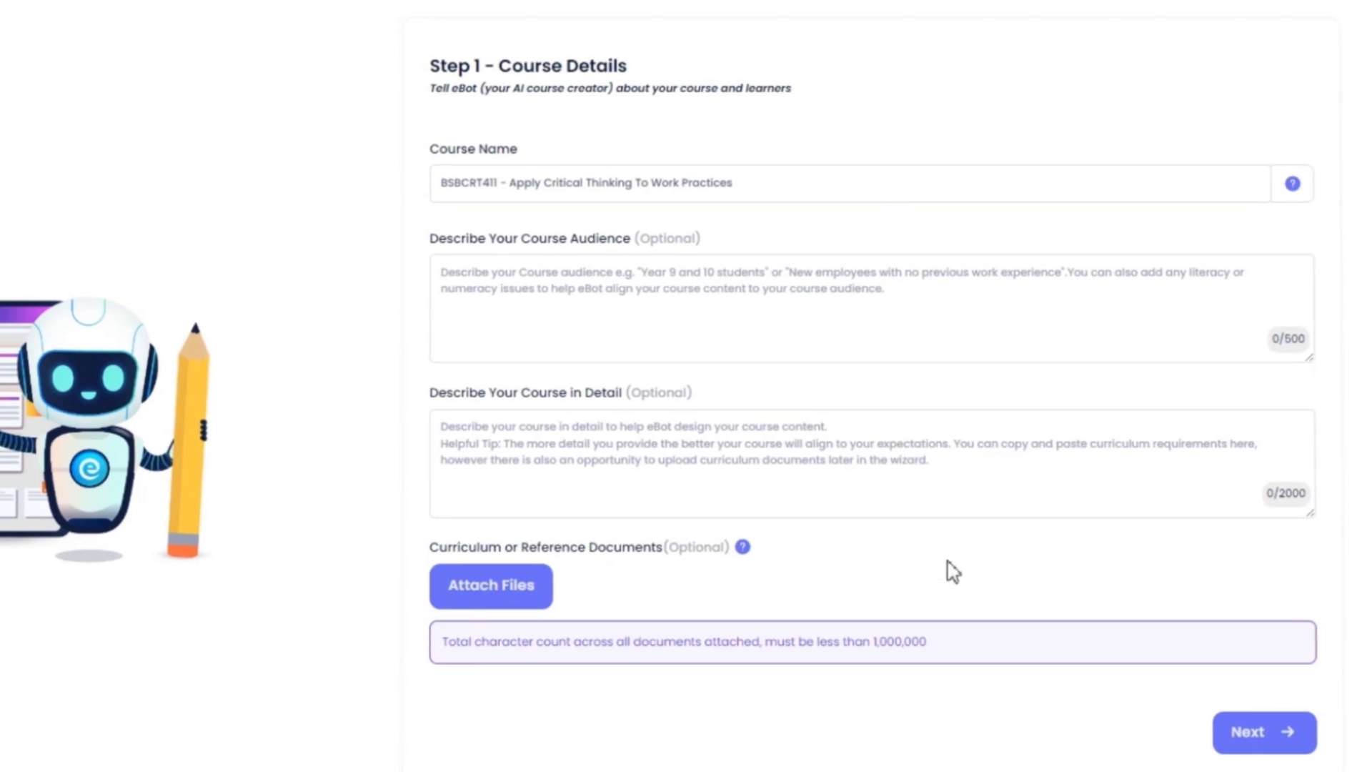
{"action": "left_click", "coordinate": [1245, 735]}
{"action": "left_click", "coordinate": [907, 185]}
{"action": "left_click", "coordinate": [867, 387]}
{"action": "left_click", "coordinate": [894, 270]}
{"action": "left_click", "coordinate": [907, 472]}
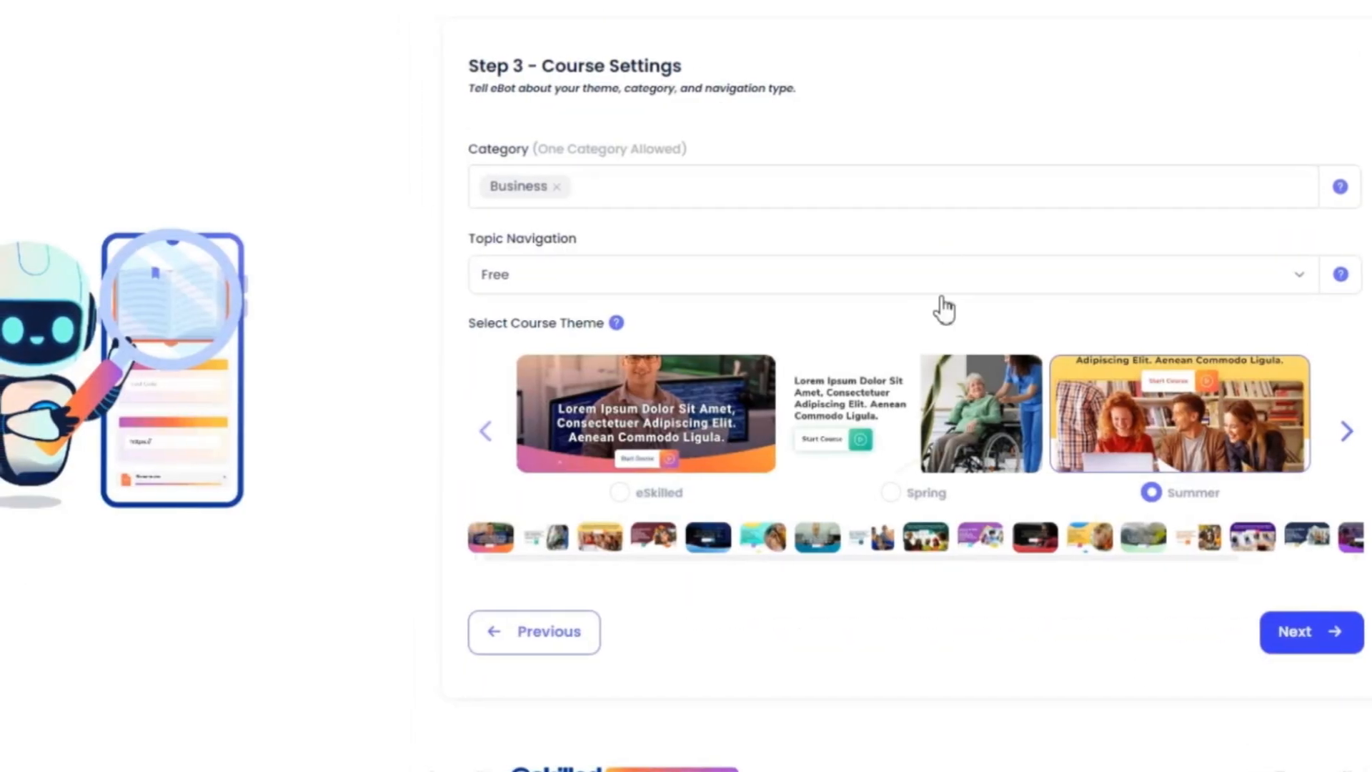
{"action": "left_click", "coordinate": [1309, 631]}
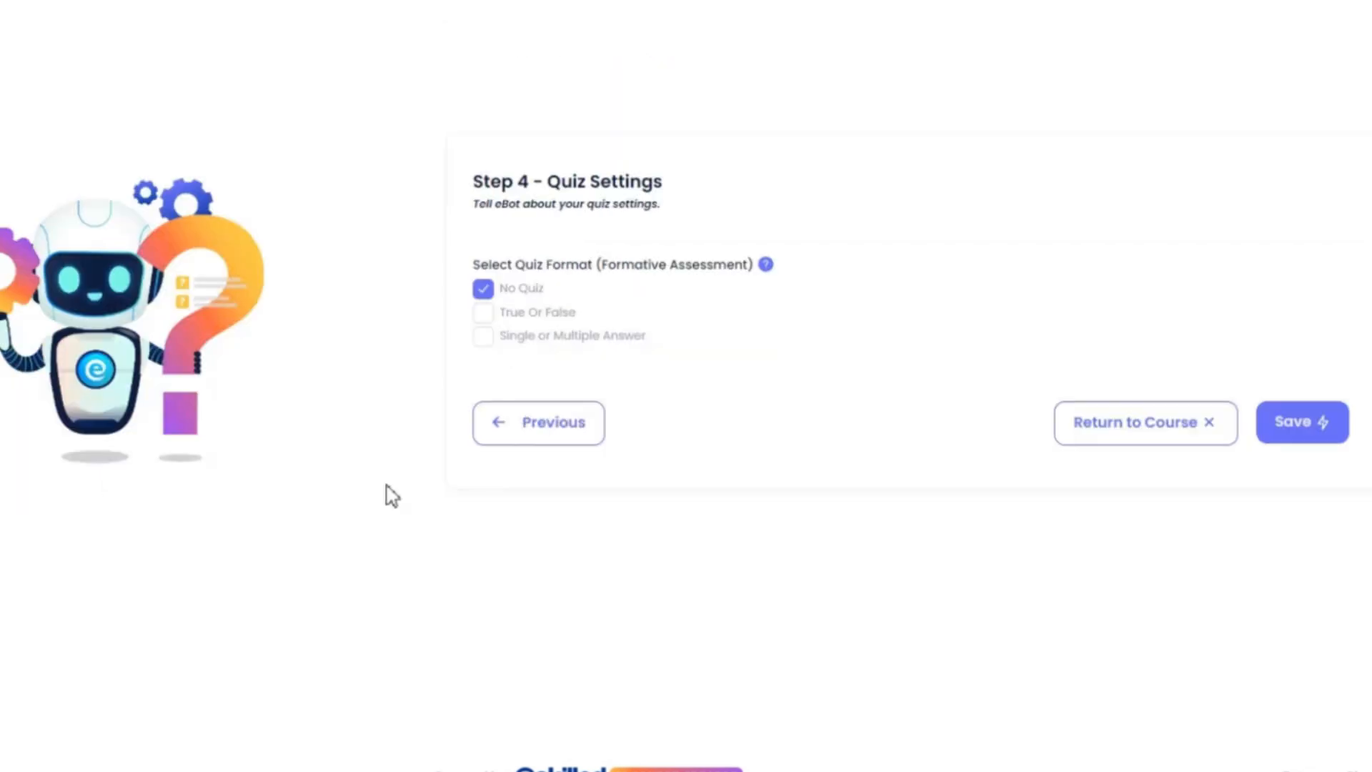
Step: Choose the True Or False quiz format, raise the maximum number of quiz questions above 5, and save the course settings
{"action": "left_click", "coordinate": [483, 313]}
{"action": "left_click", "coordinate": [555, 336]}
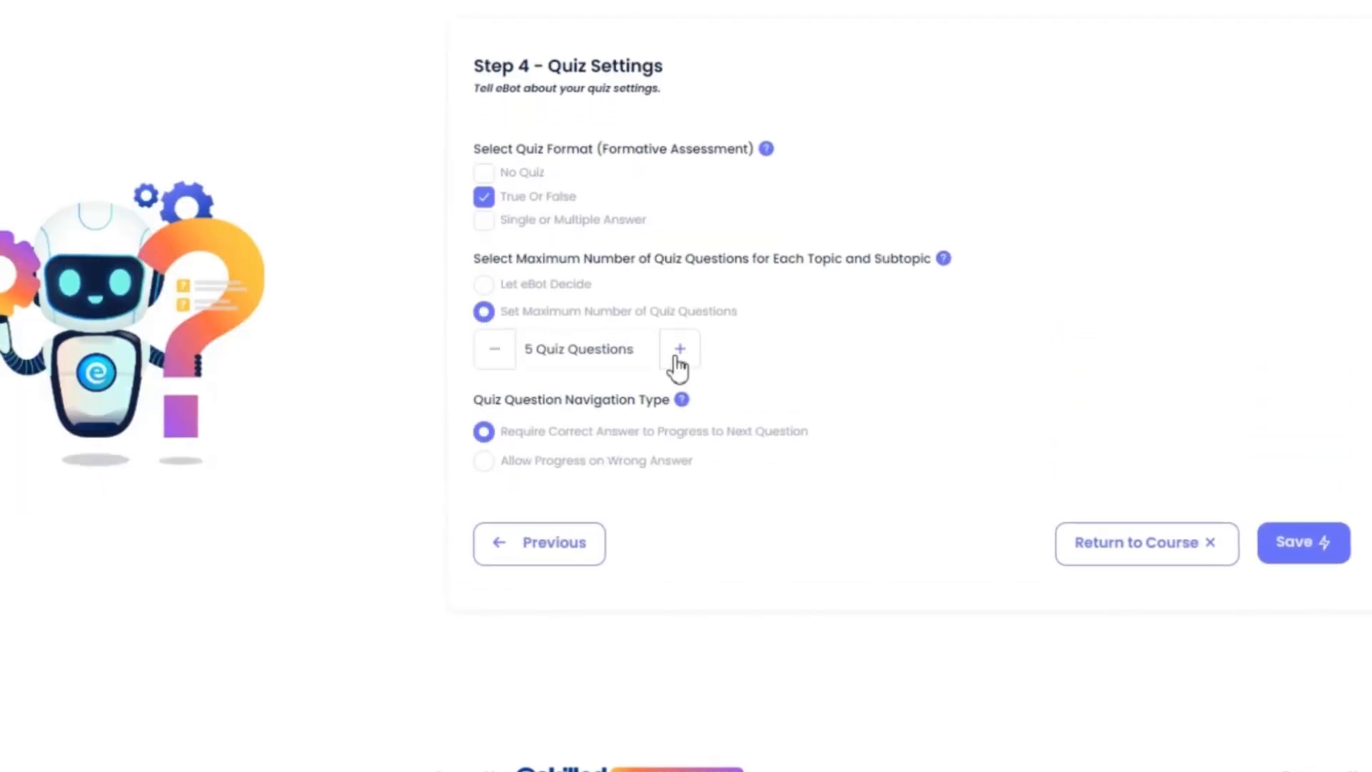
{"action": "left_click", "coordinate": [681, 354]}
{"action": "left_click", "coordinate": [682, 354]}
{"action": "left_click", "coordinate": [1324, 565]}
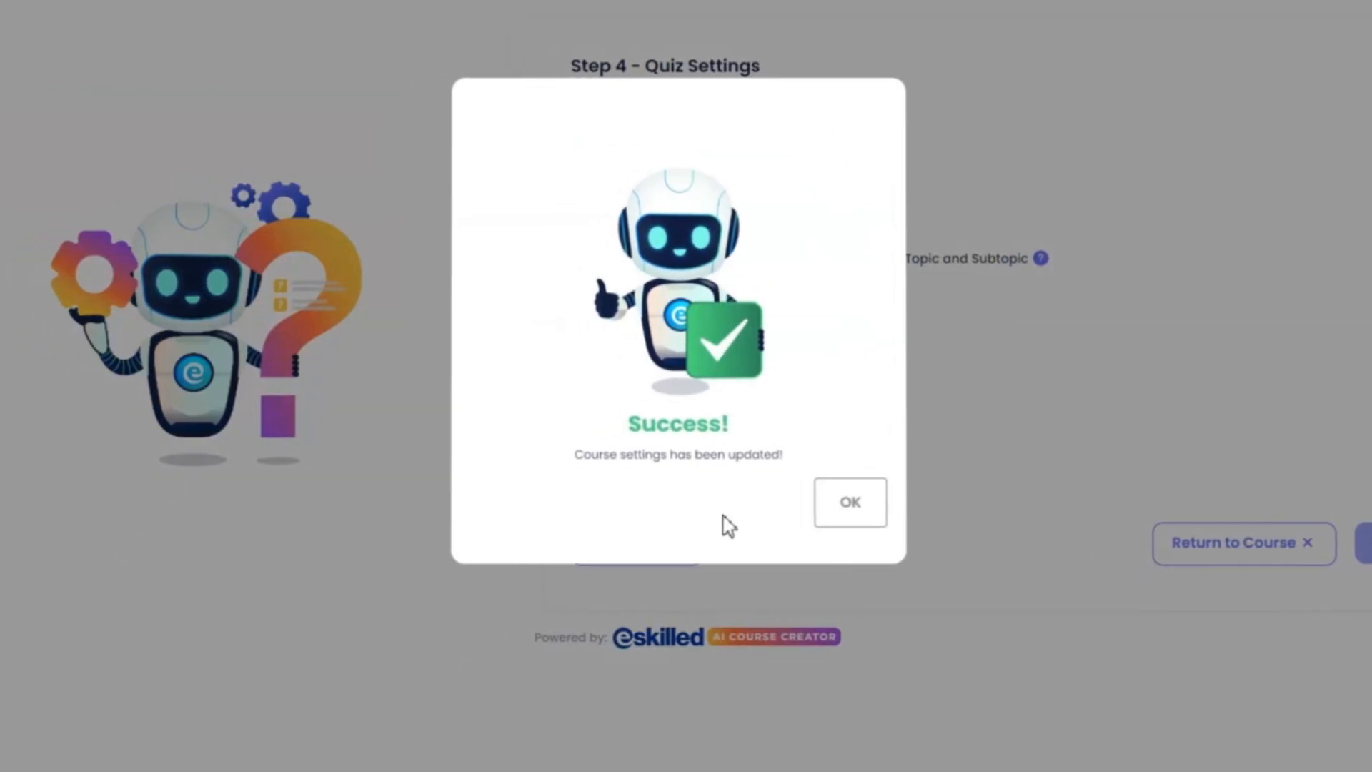
{"action": "left_click", "coordinate": [865, 519]}
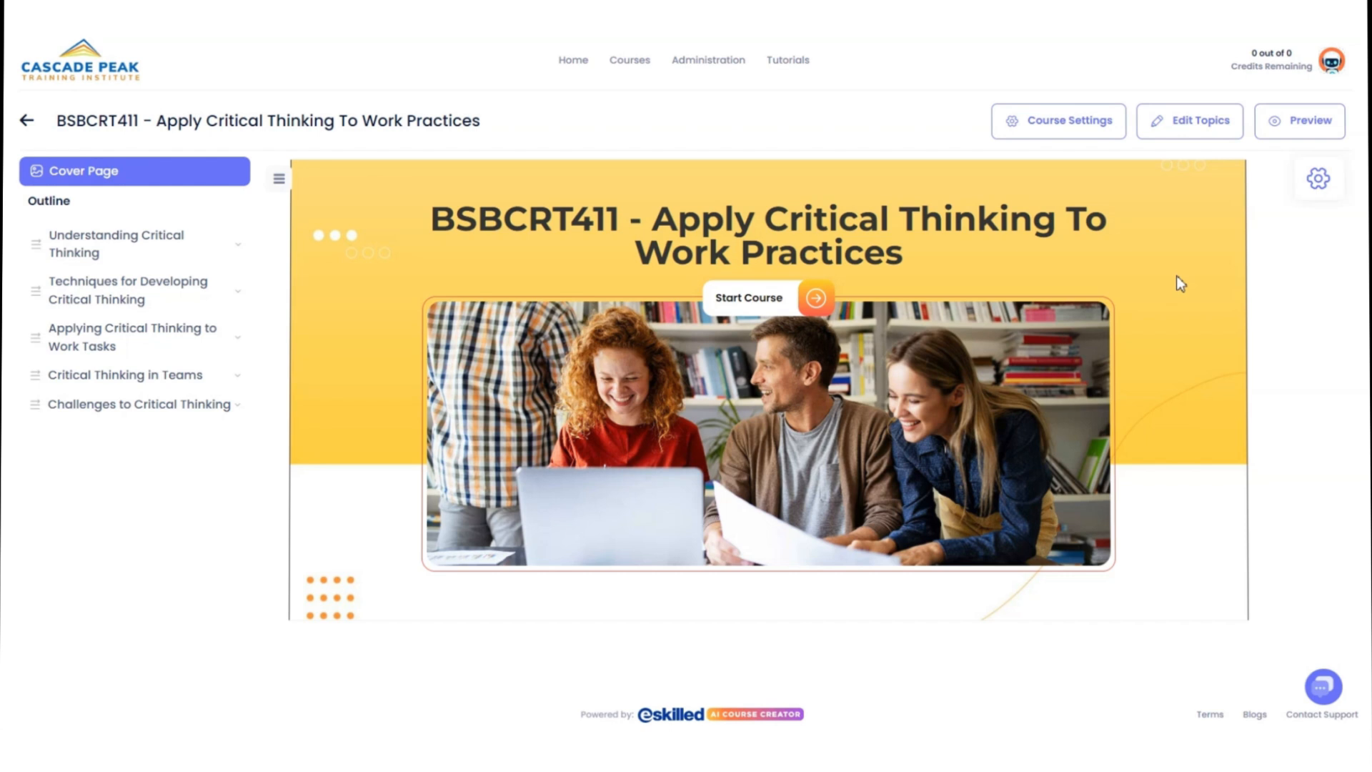
Step: Edit the course topics and enter Characteristics of a Critical Thinker as the third subtopic of Understanding Critical Thinking
{"action": "left_click", "coordinate": [1184, 133]}
{"action": "scroll", "coordinate": [1199, 300], "scroll_direction": "down", "scroll_amount": 10}
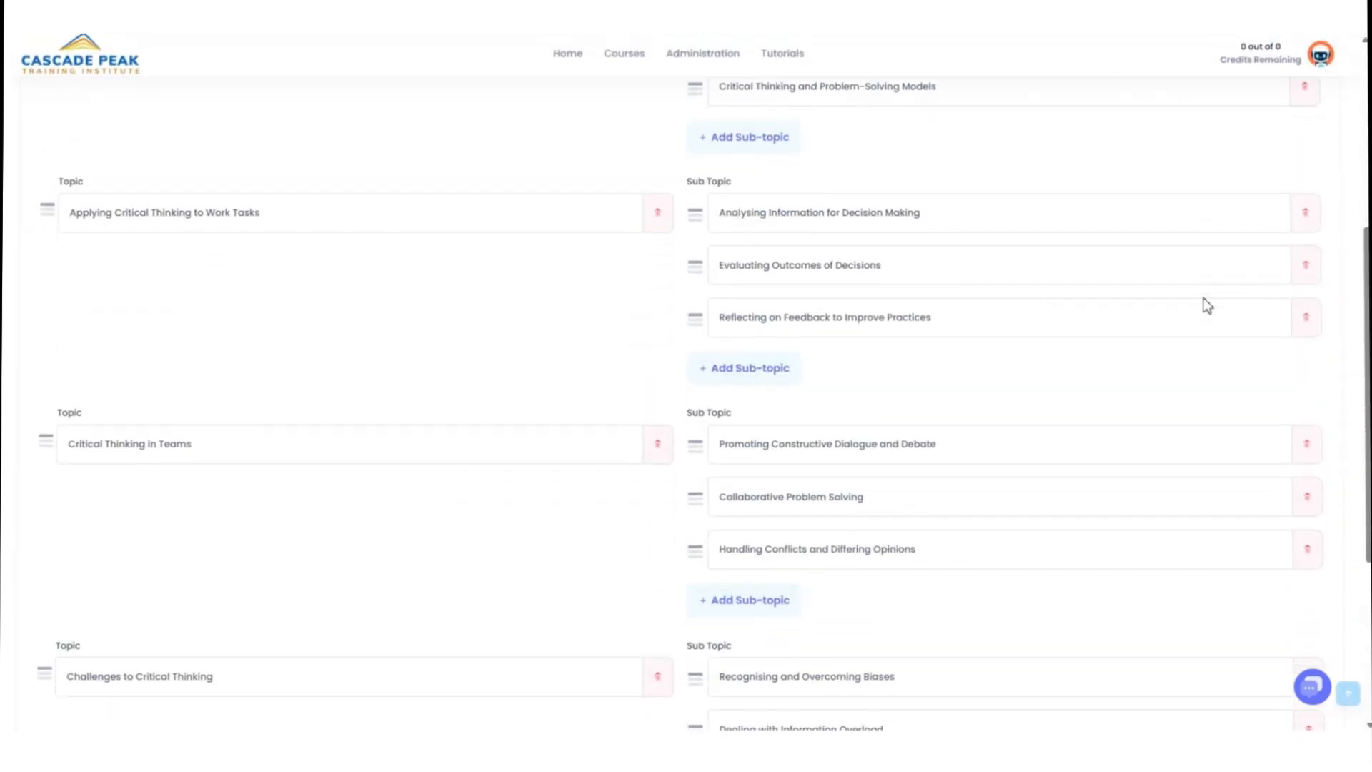
{"action": "scroll", "coordinate": [1210, 307], "scroll_direction": "up", "scroll_amount": 10}
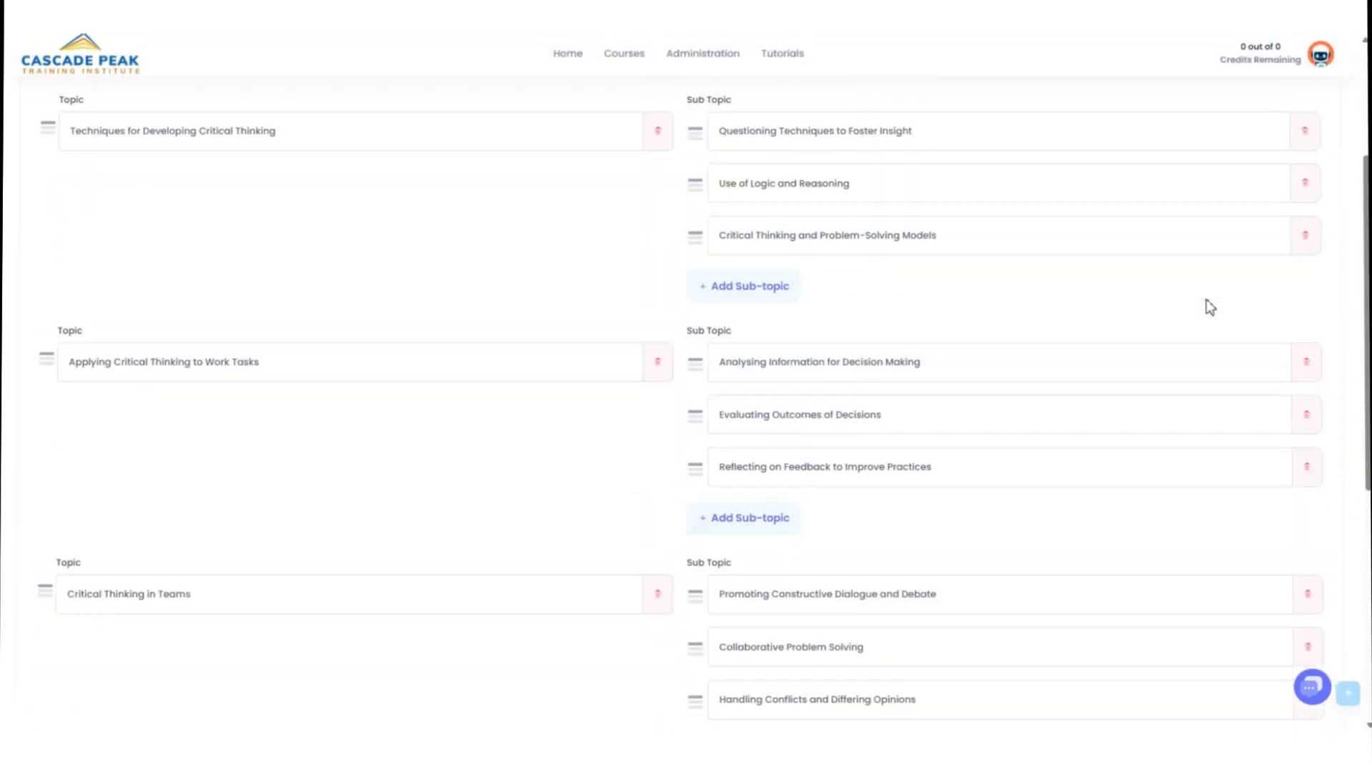
{"action": "left_click", "coordinate": [772, 262]}
{"action": "type", "text": "Characteristics of a Critical Thinker"}
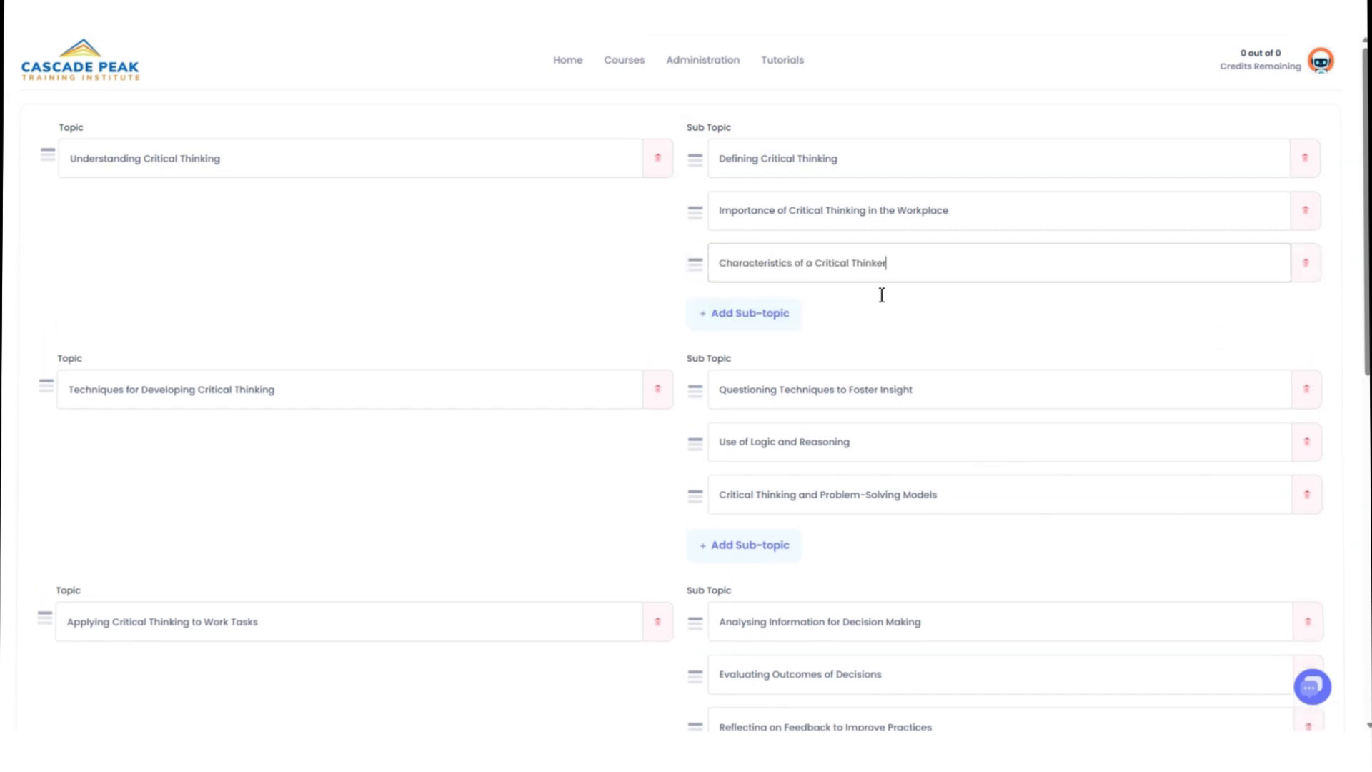
Step: Save the edited course outline without regenerating its content
{"action": "scroll", "coordinate": [1116, 347], "scroll_direction": "down", "scroll_amount": 10}
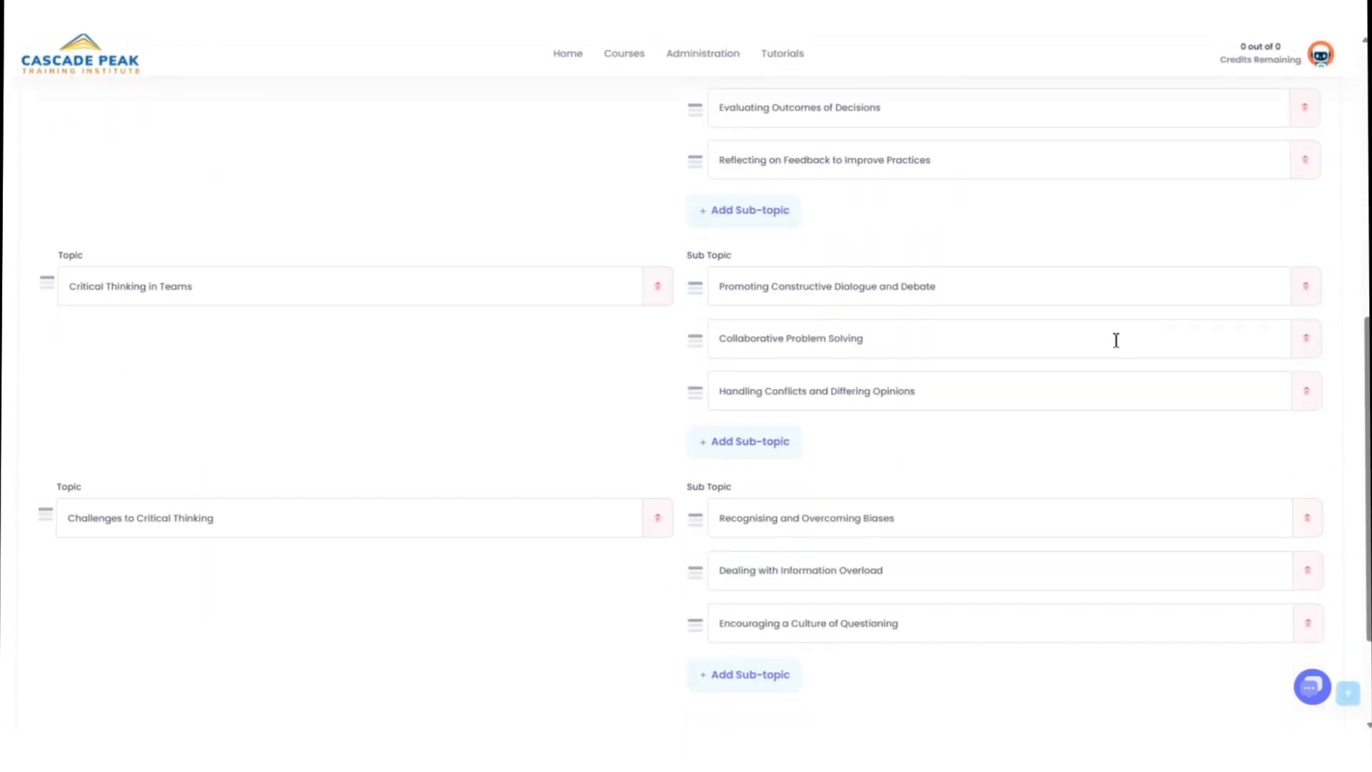
{"action": "left_click", "coordinate": [1271, 657]}
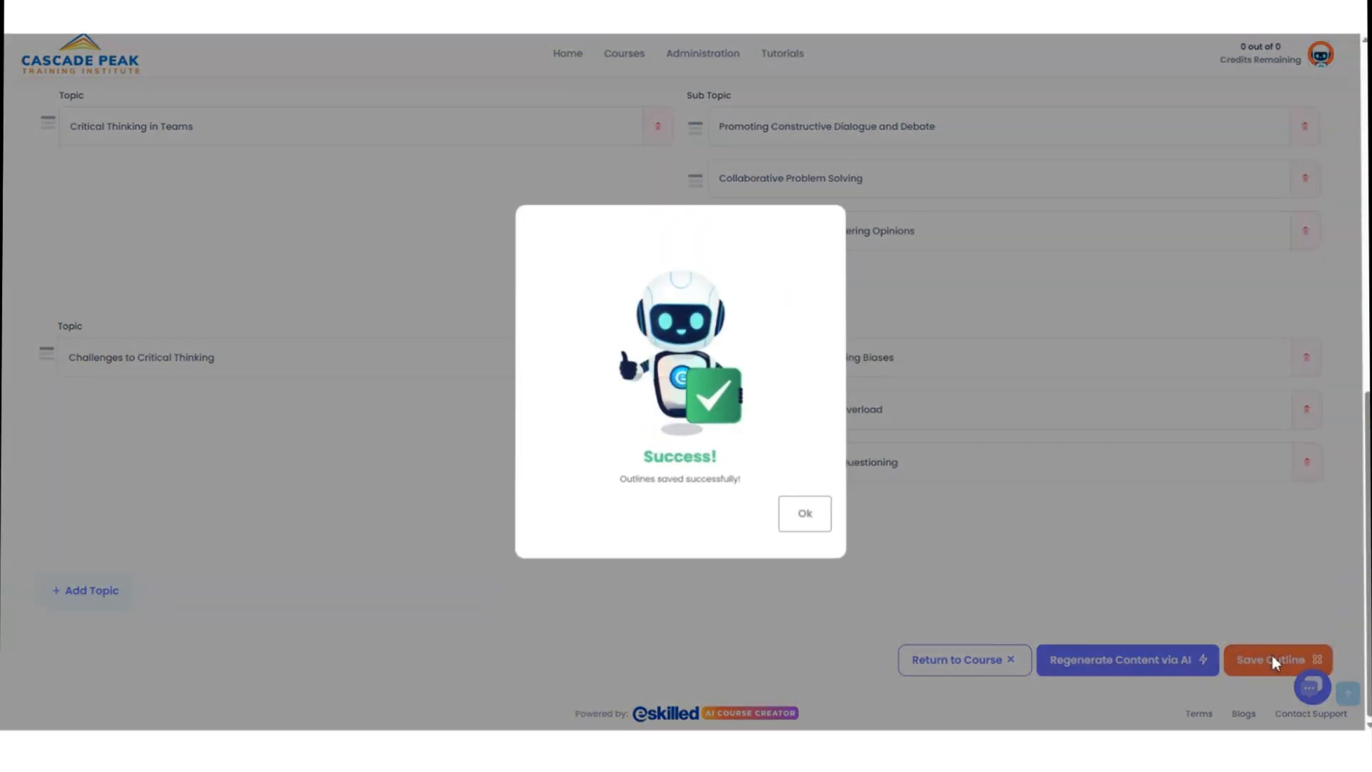
{"action": "left_click", "coordinate": [805, 513]}
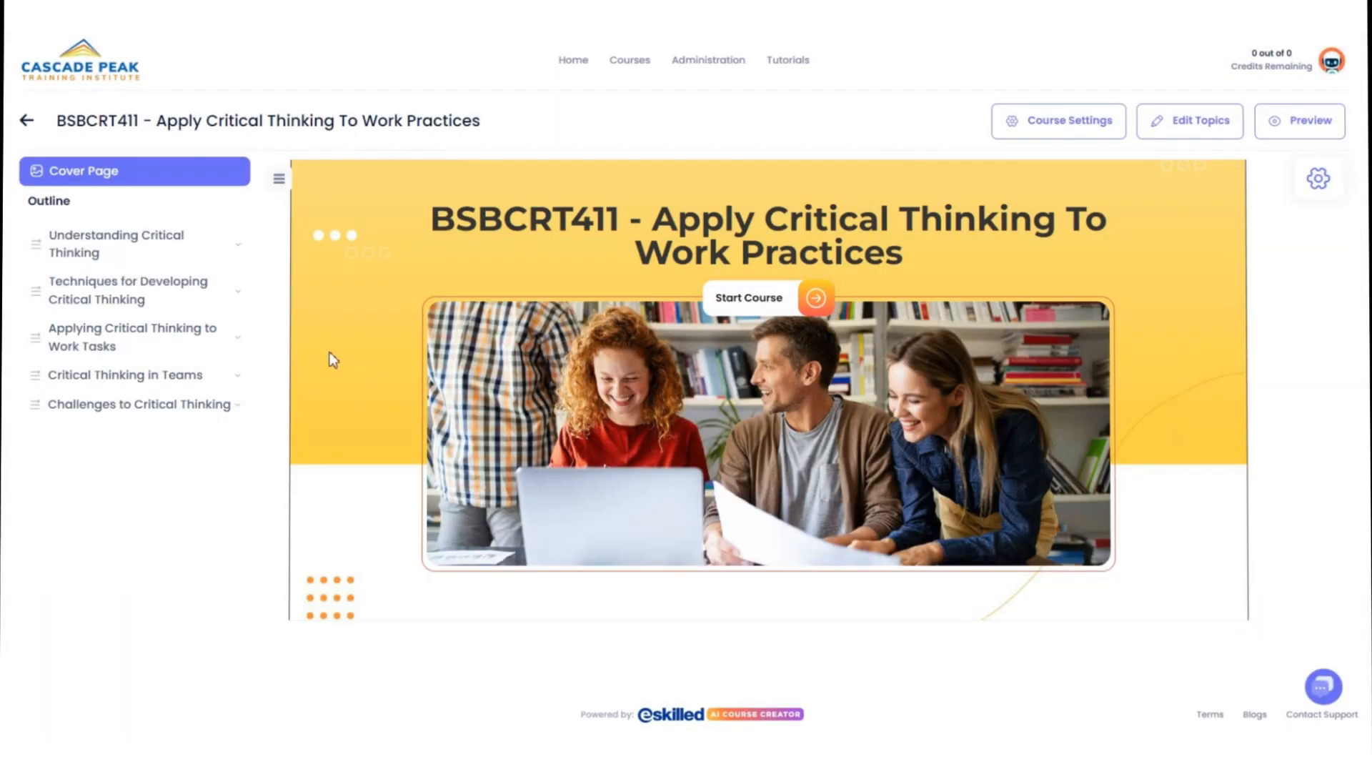
Step: Generate AI content for the empty Characteristics of a Critical Thinker subtopic using the AI Assistant
{"action": "left_click", "coordinate": [232, 248]}
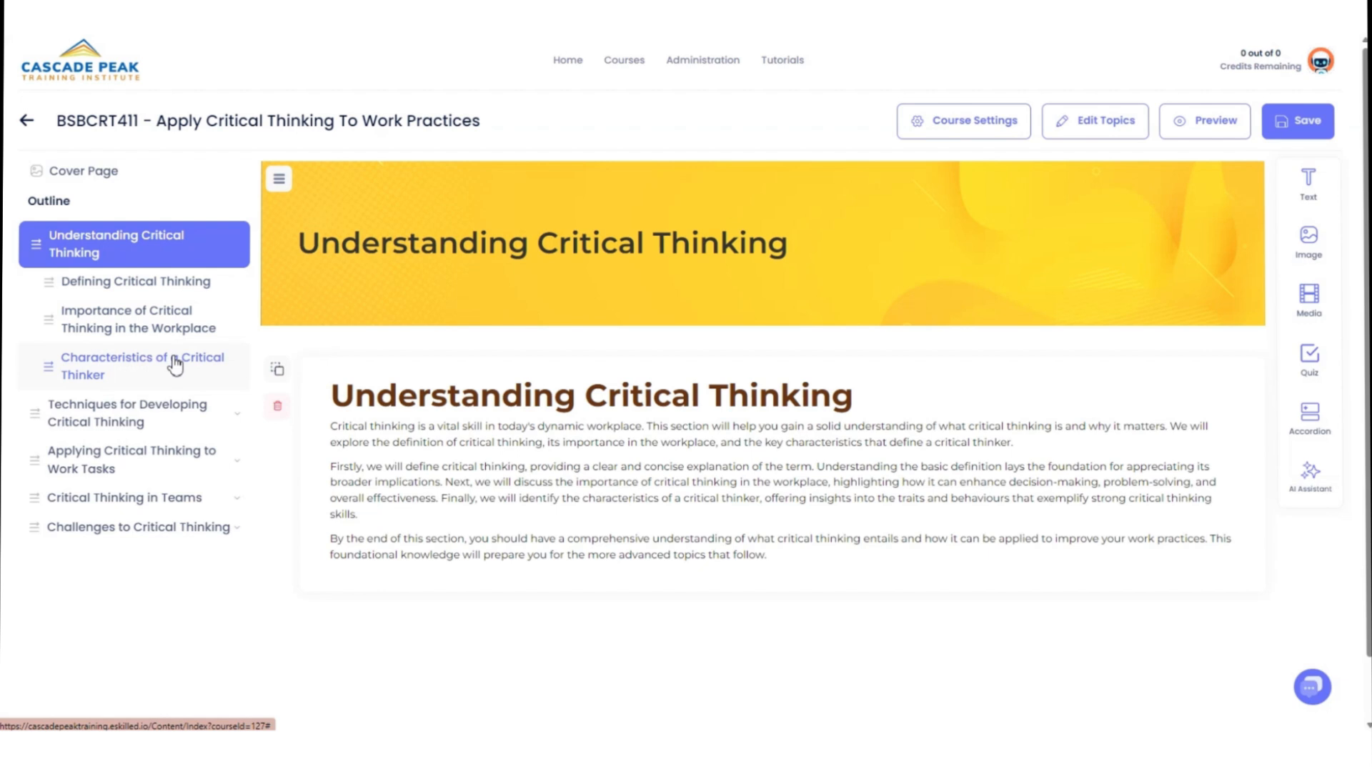
{"action": "left_click", "coordinate": [172, 355]}
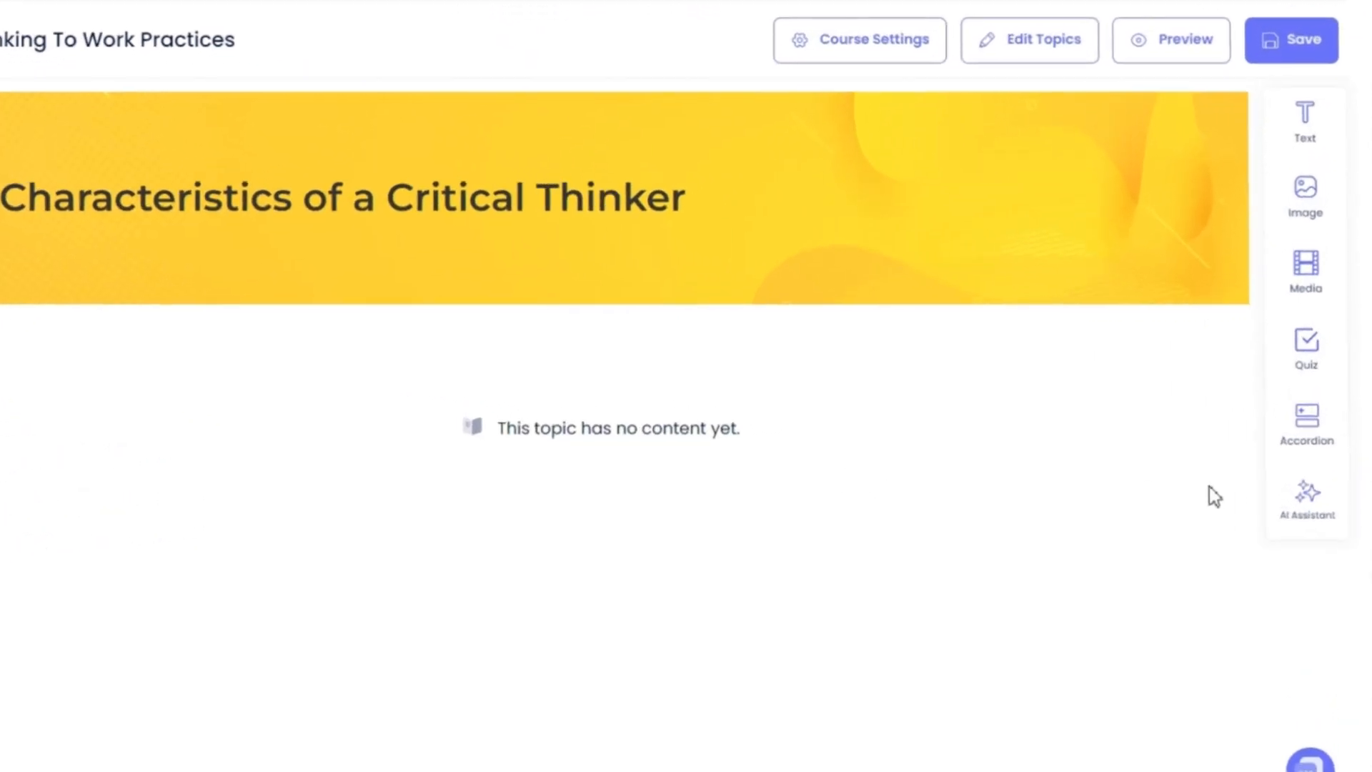
{"action": "left_click", "coordinate": [1309, 499]}
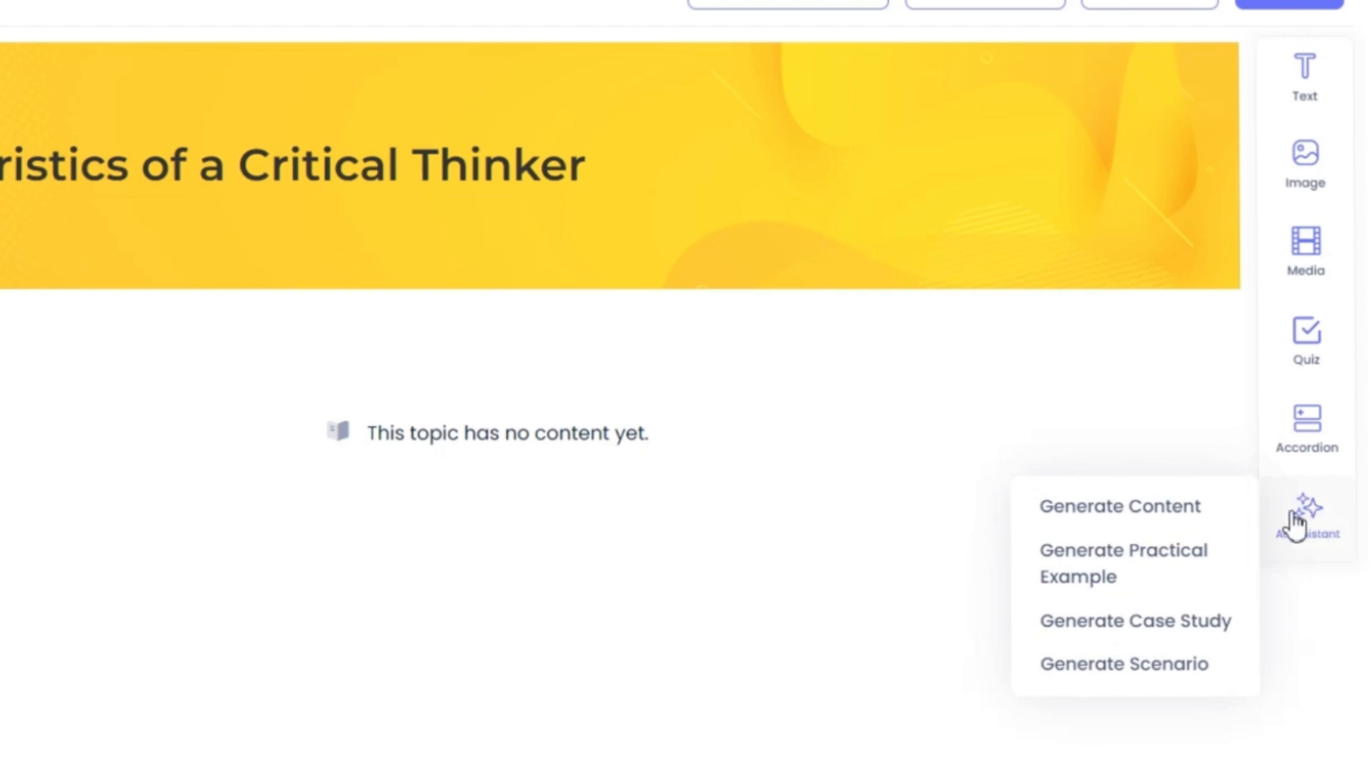
{"action": "left_click", "coordinate": [1186, 509]}
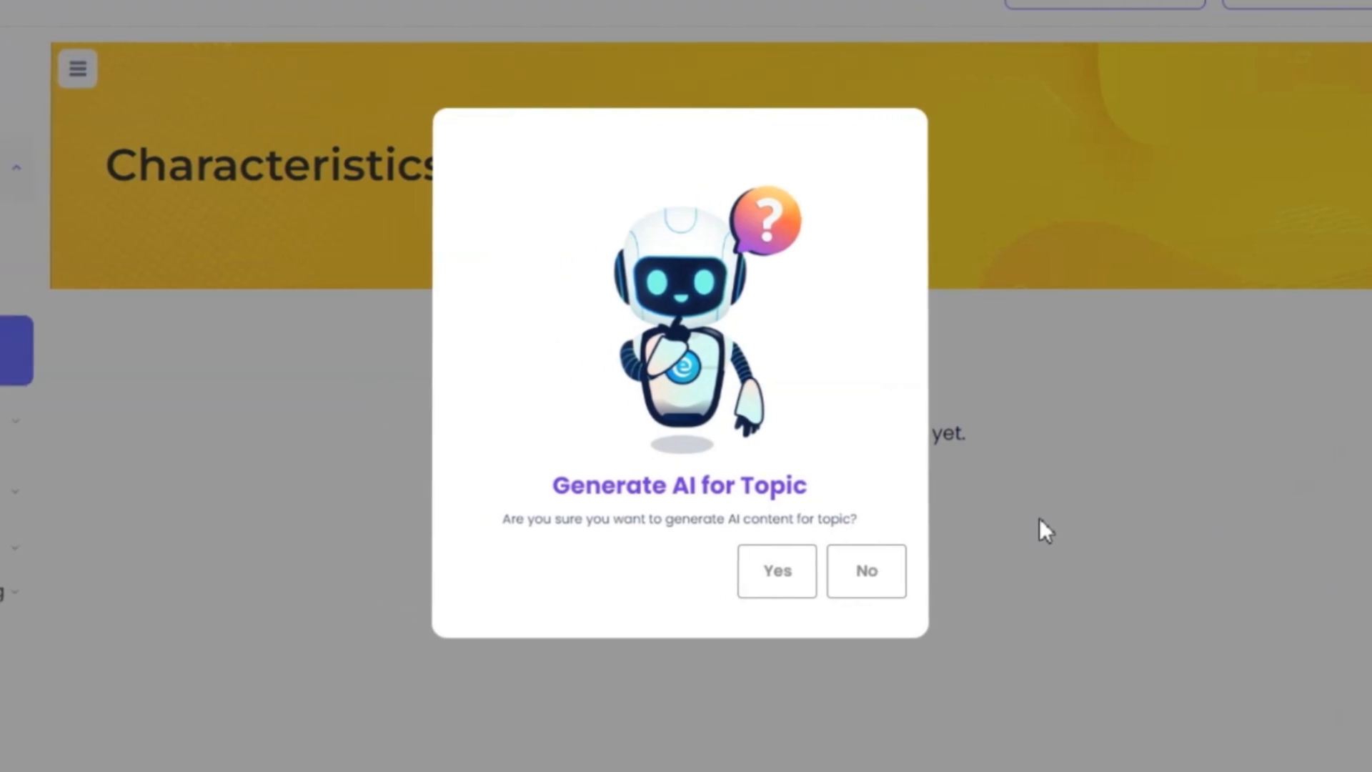
{"action": "left_click", "coordinate": [778, 570]}
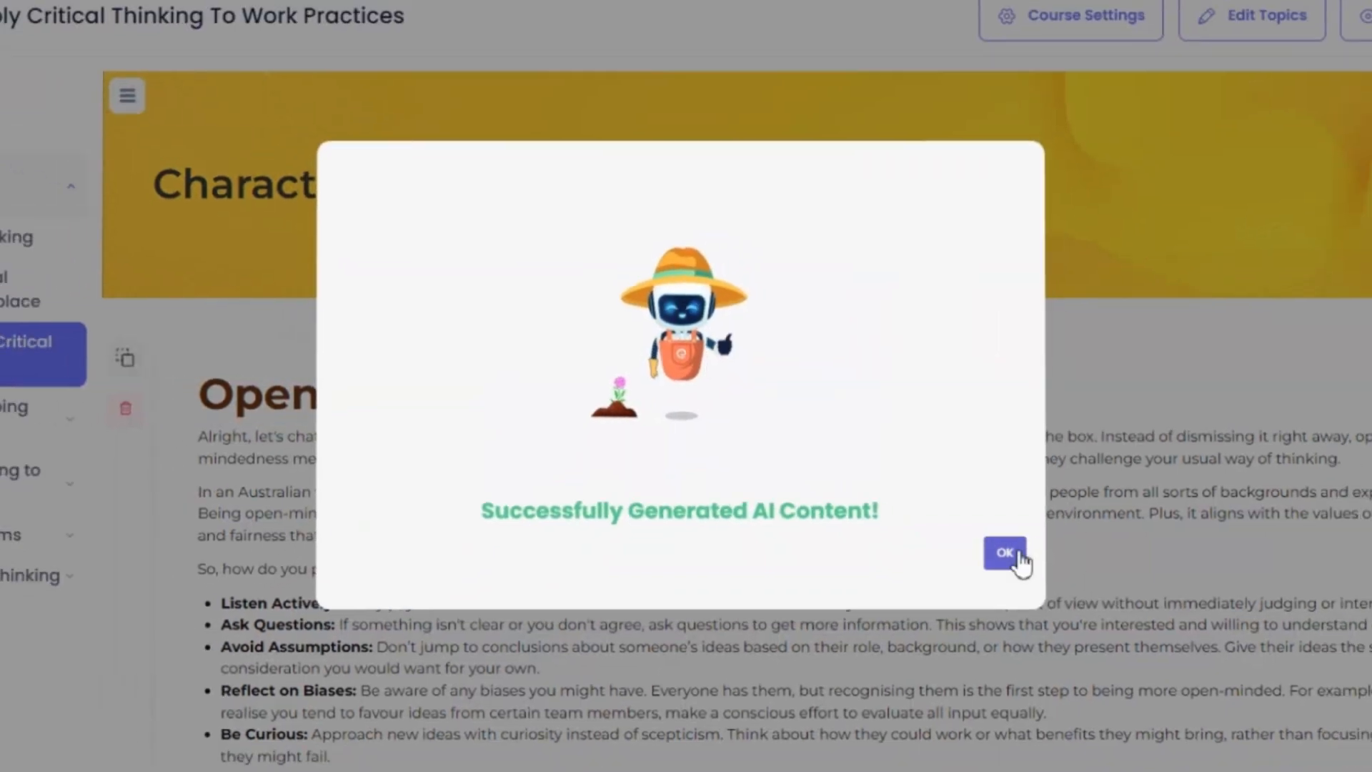
{"action": "left_click", "coordinate": [1021, 556]}
Step: Review the generated Characteristics of a Critical Thinker text through to its end and save the subtopic's content
{"action": "scroll", "coordinate": [1108, 472], "scroll_direction": "down", "scroll_amount": 5}
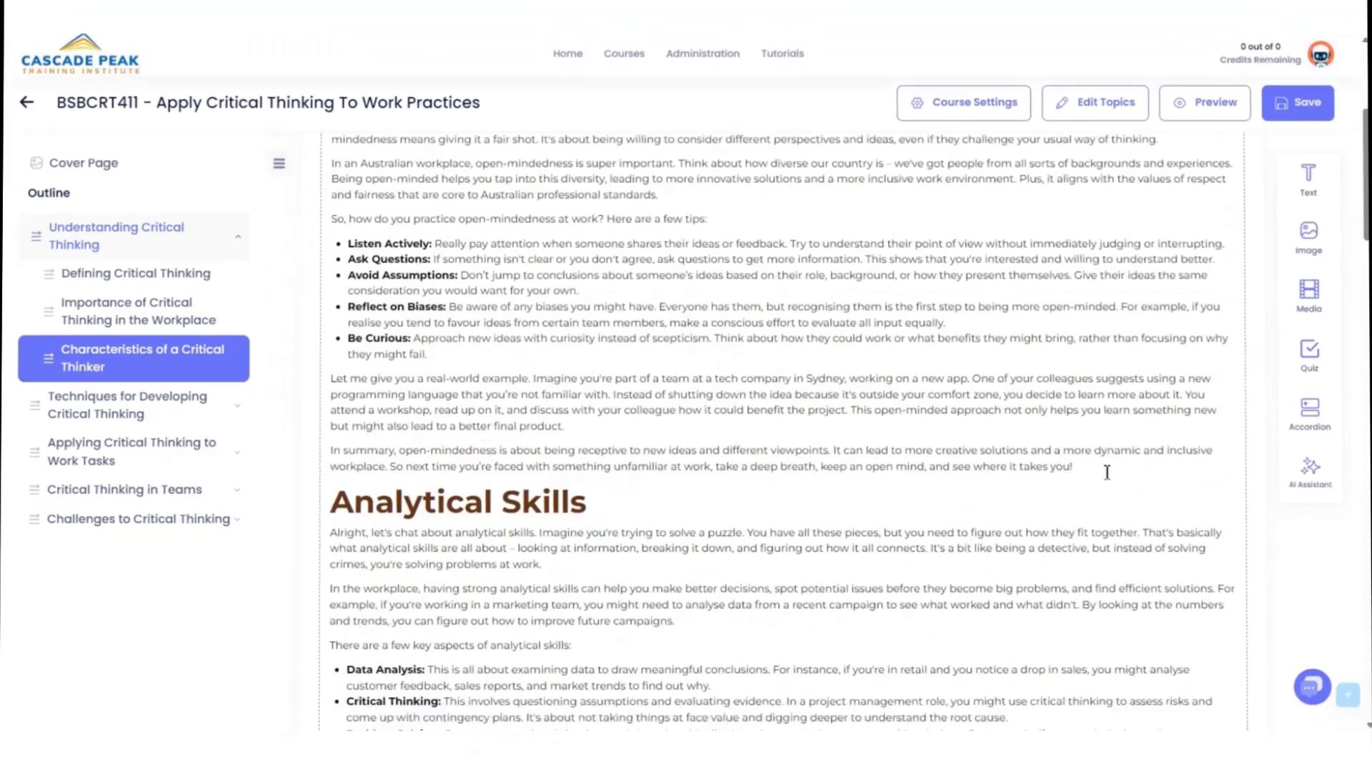
{"action": "scroll", "coordinate": [1108, 471], "scroll_direction": "down", "scroll_amount": 15}
{"action": "scroll", "coordinate": [1109, 475], "scroll_direction": "down", "scroll_amount": 10}
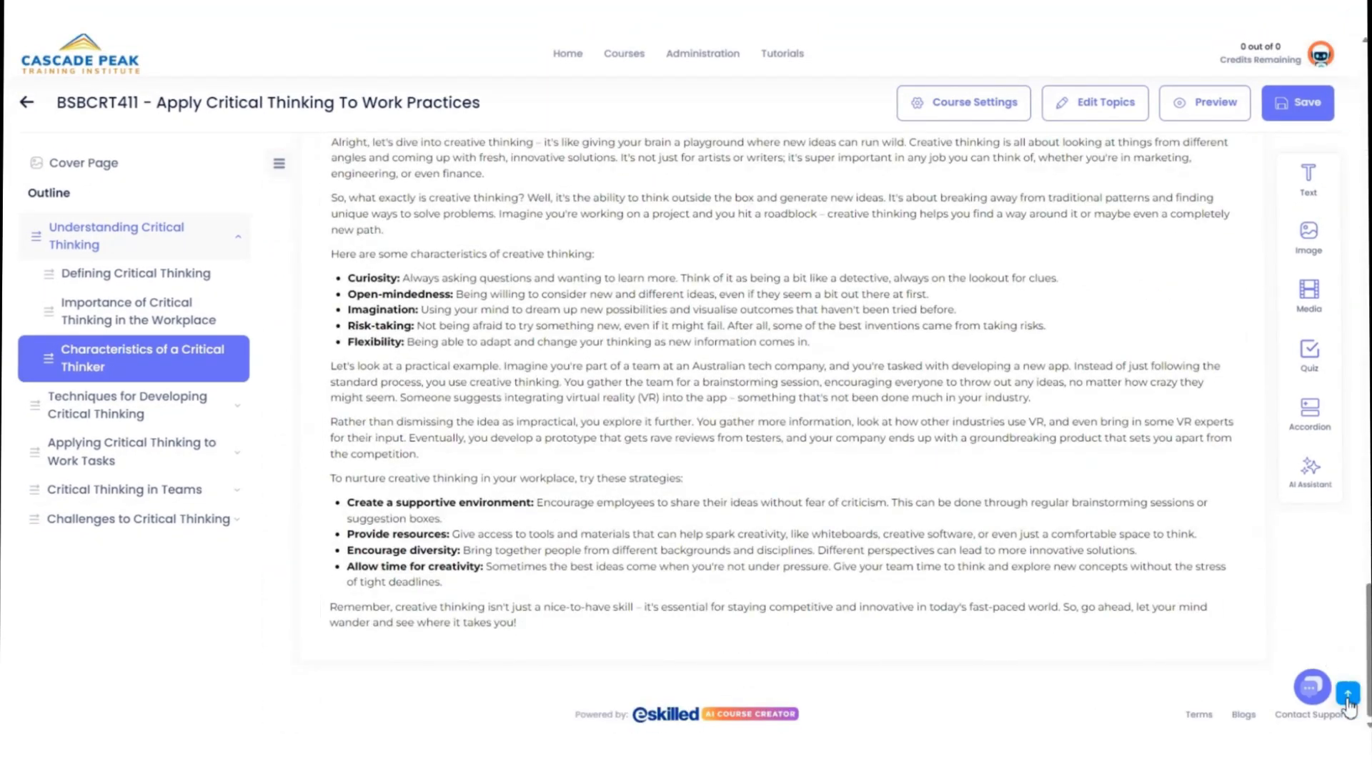
{"action": "left_click", "coordinate": [1348, 695]}
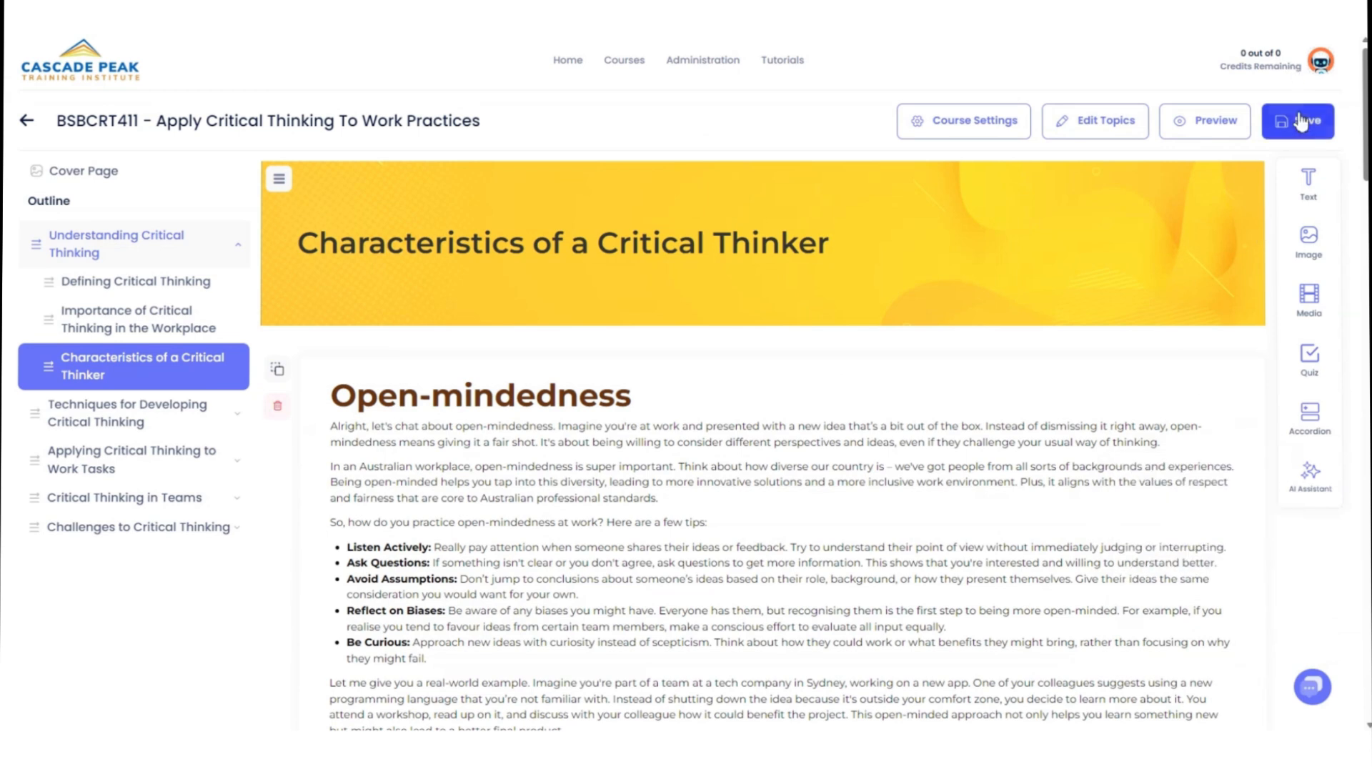
{"action": "left_click", "coordinate": [1301, 122]}
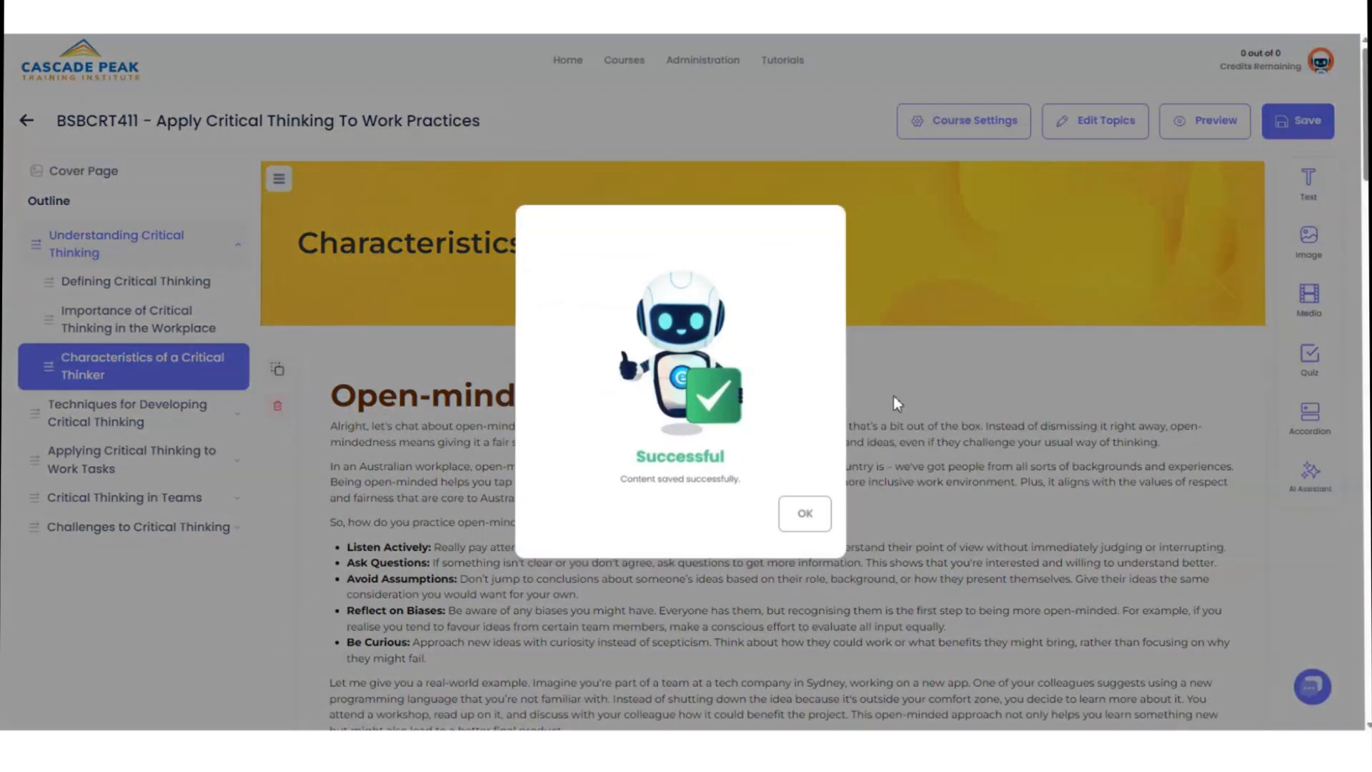
{"action": "left_click", "coordinate": [821, 520]}
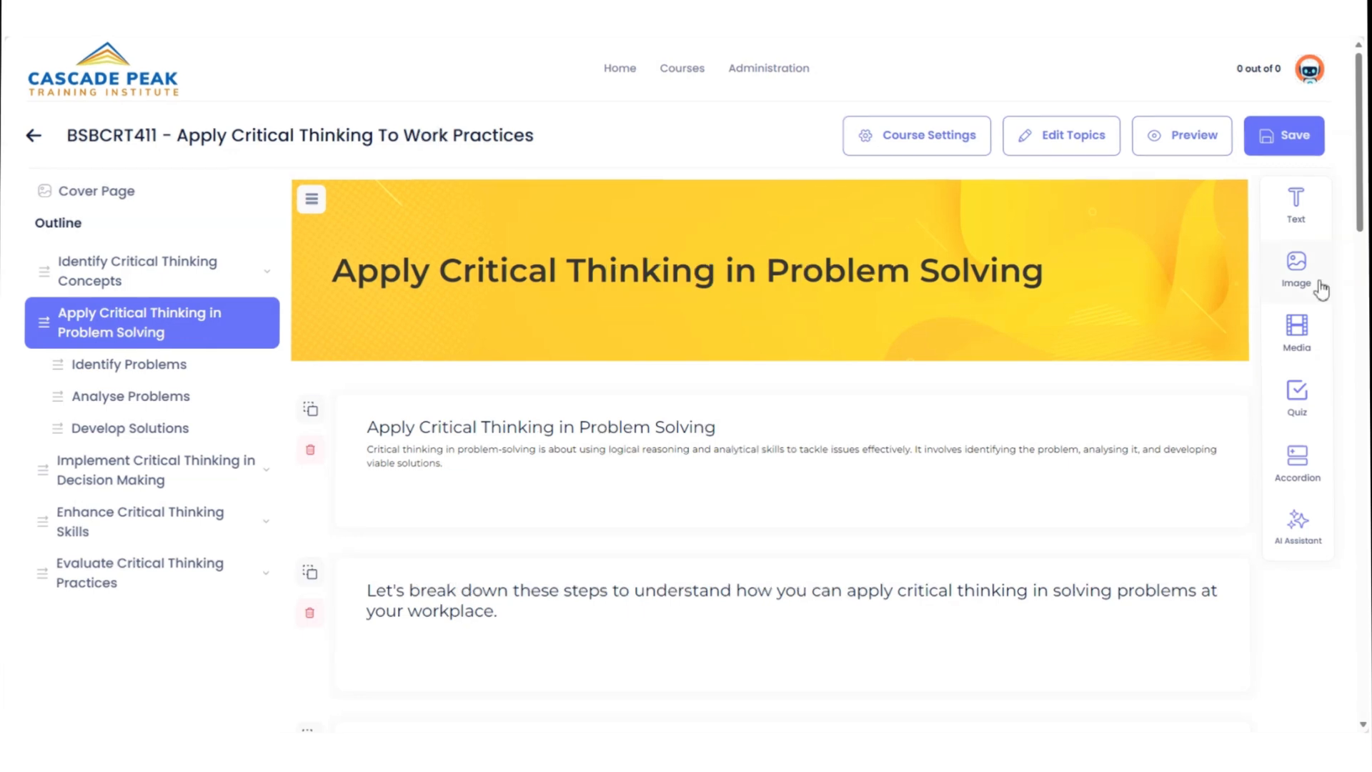
Step: Add a single-column image-only block to Apply Critical Thinking in Problem Solving and upload the thinking picture with its default crop
{"action": "left_click", "coordinate": [1297, 266]}
{"action": "mouse_move", "coordinate": [1205, 273]}
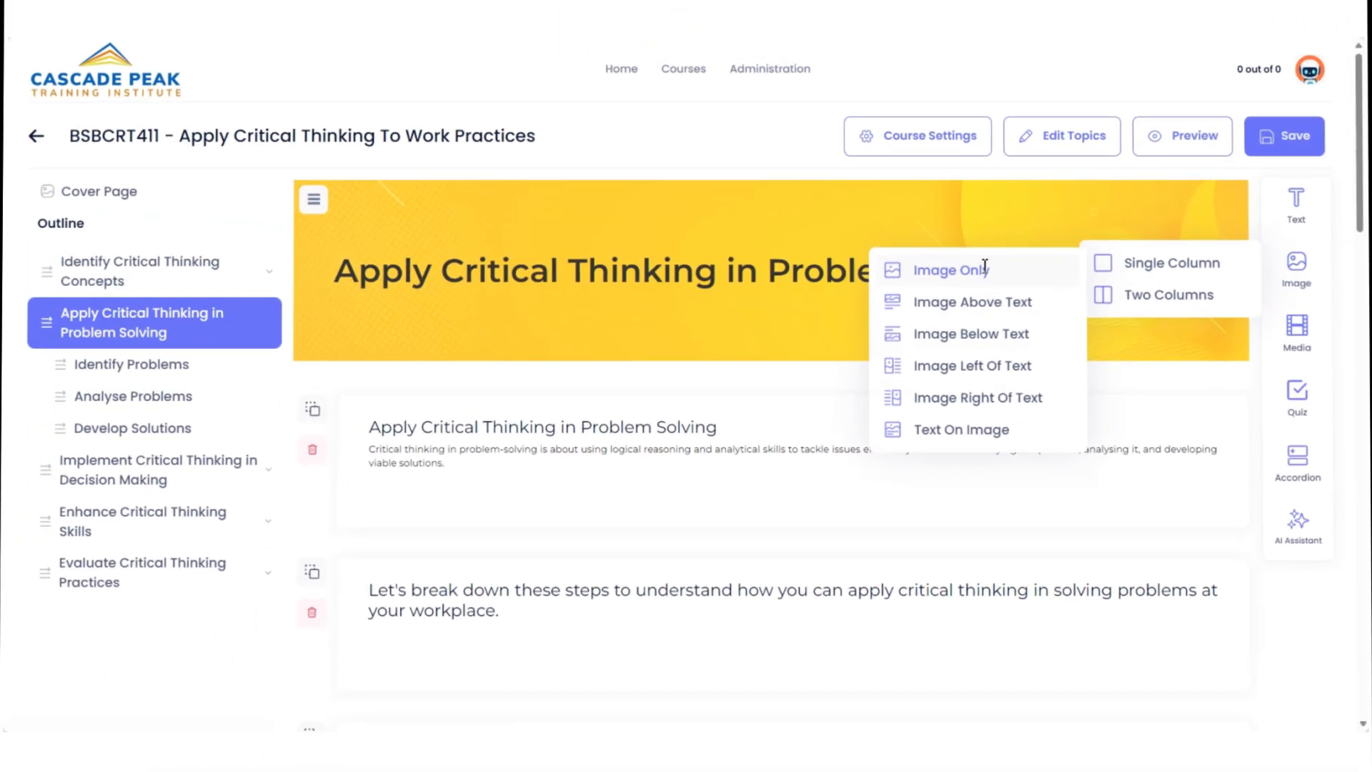
{"action": "left_click", "coordinate": [985, 268]}
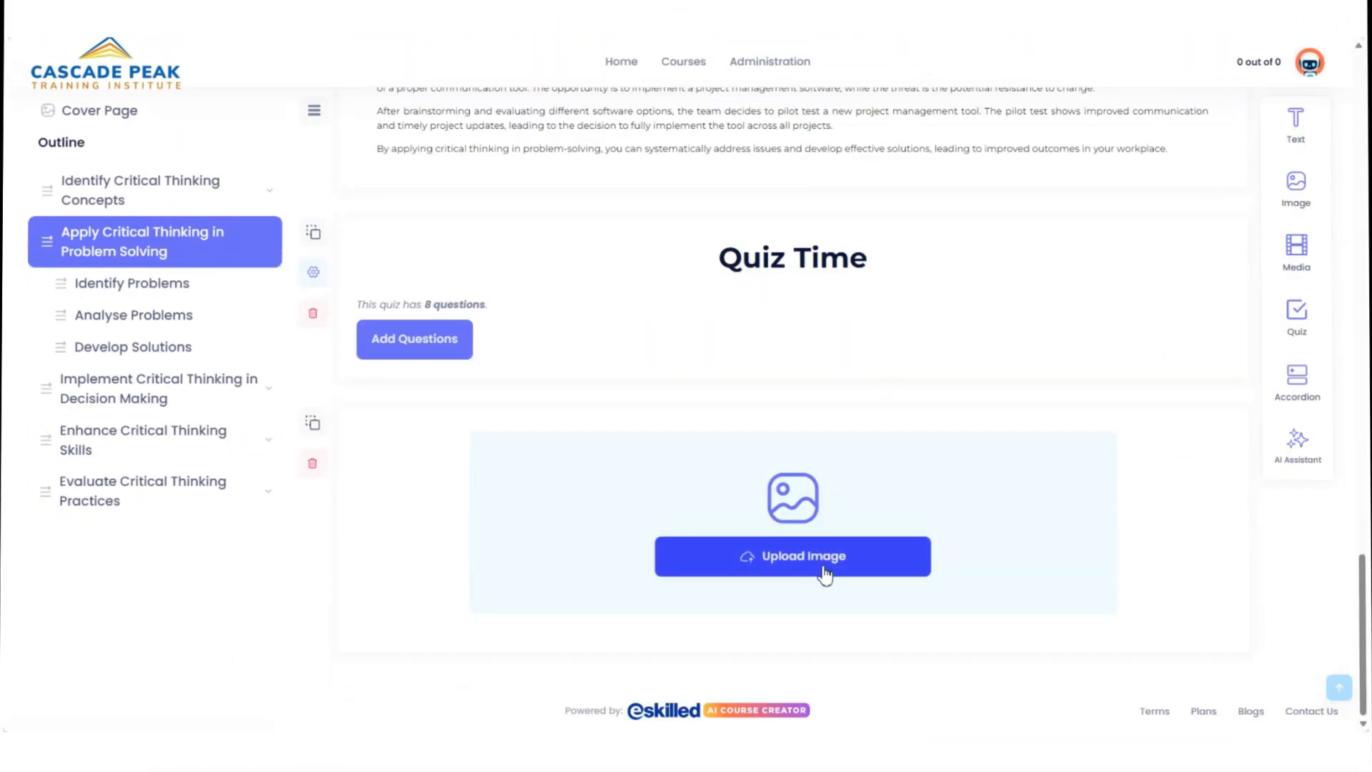
{"action": "left_click", "coordinate": [825, 572]}
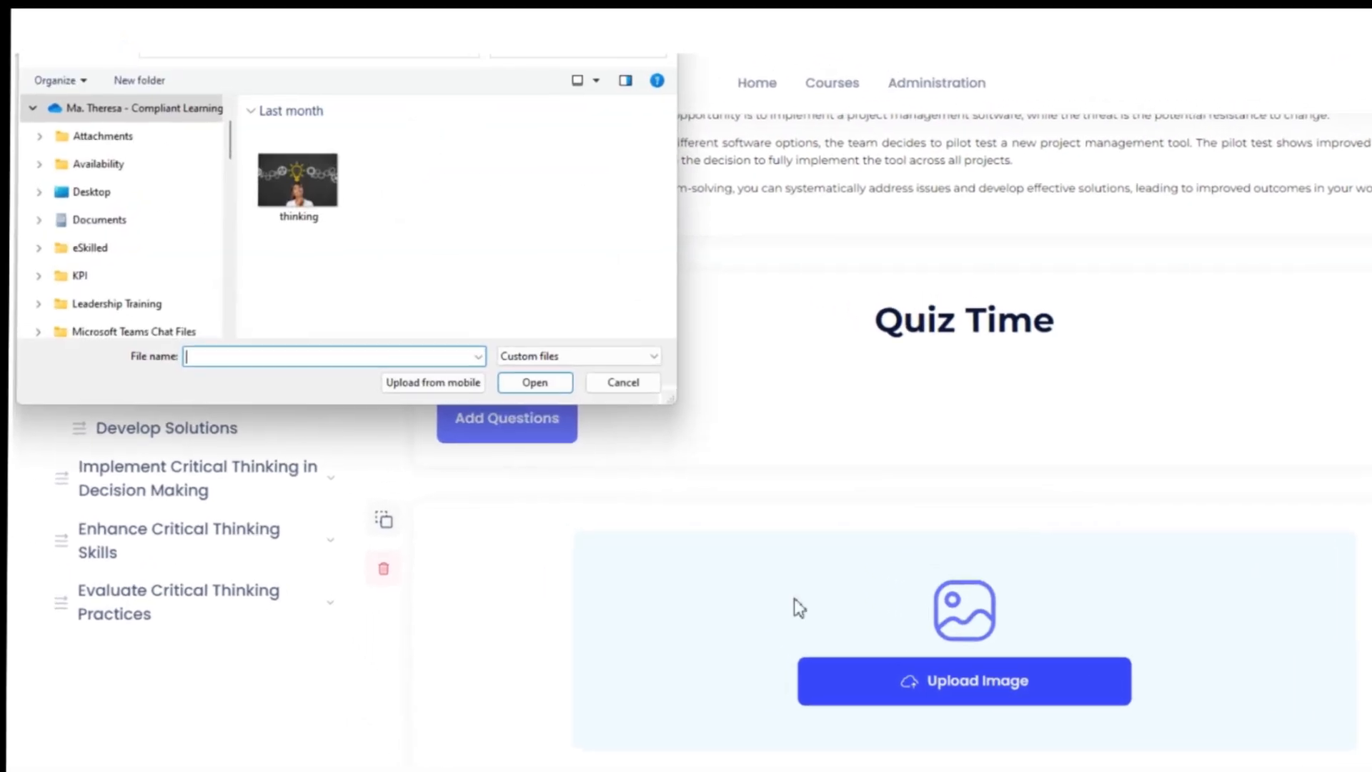
{"action": "left_click", "coordinate": [319, 208]}
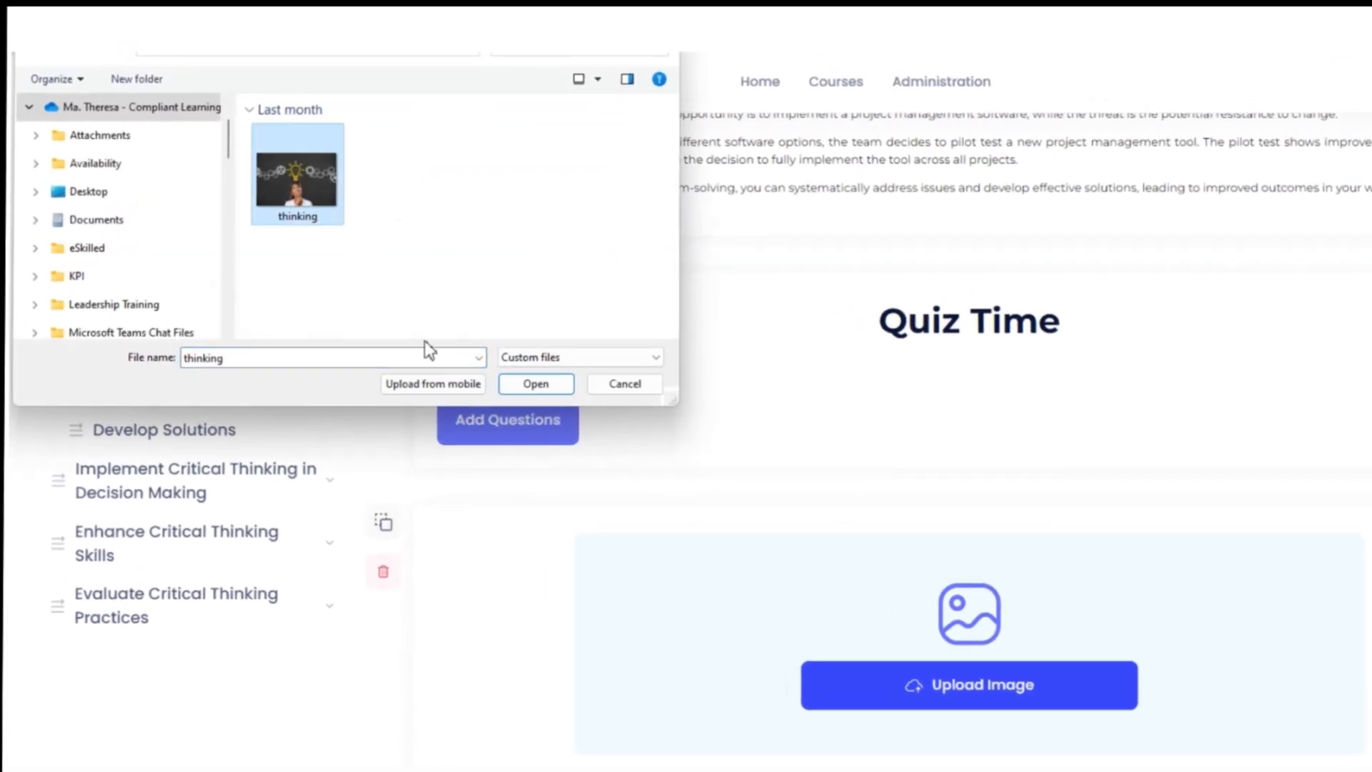
{"action": "left_click", "coordinate": [536, 384]}
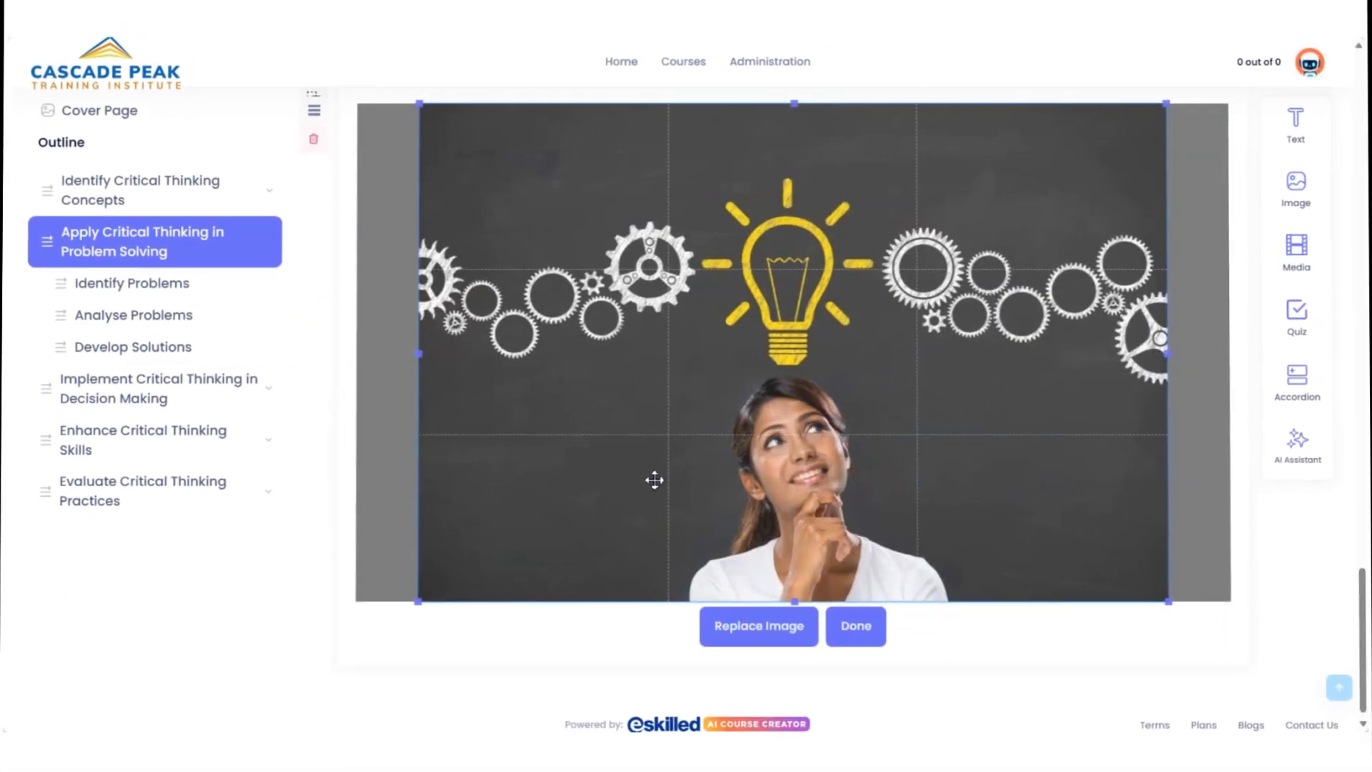
{"action": "left_click", "coordinate": [856, 626]}
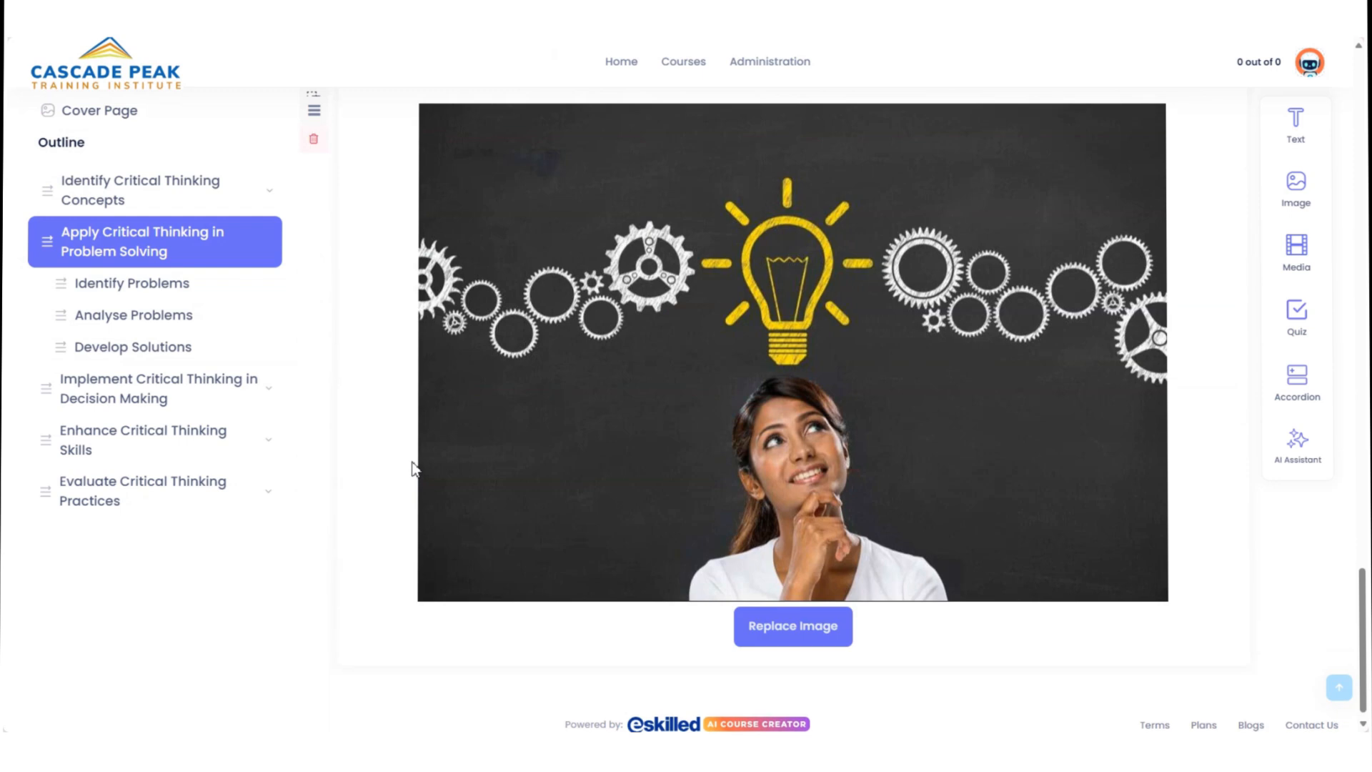
Step: Move the image block to the start of the topic, directly below the banner, and save the content
{"action": "left_click_drag", "start_coordinate": [314, 261], "coordinate": [300, 413]}
{"action": "scroll", "coordinate": [348, 436], "scroll_direction": "down", "scroll_amount": 4}
{"action": "scroll", "coordinate": [1062, 404], "scroll_direction": "up", "scroll_amount": 4}
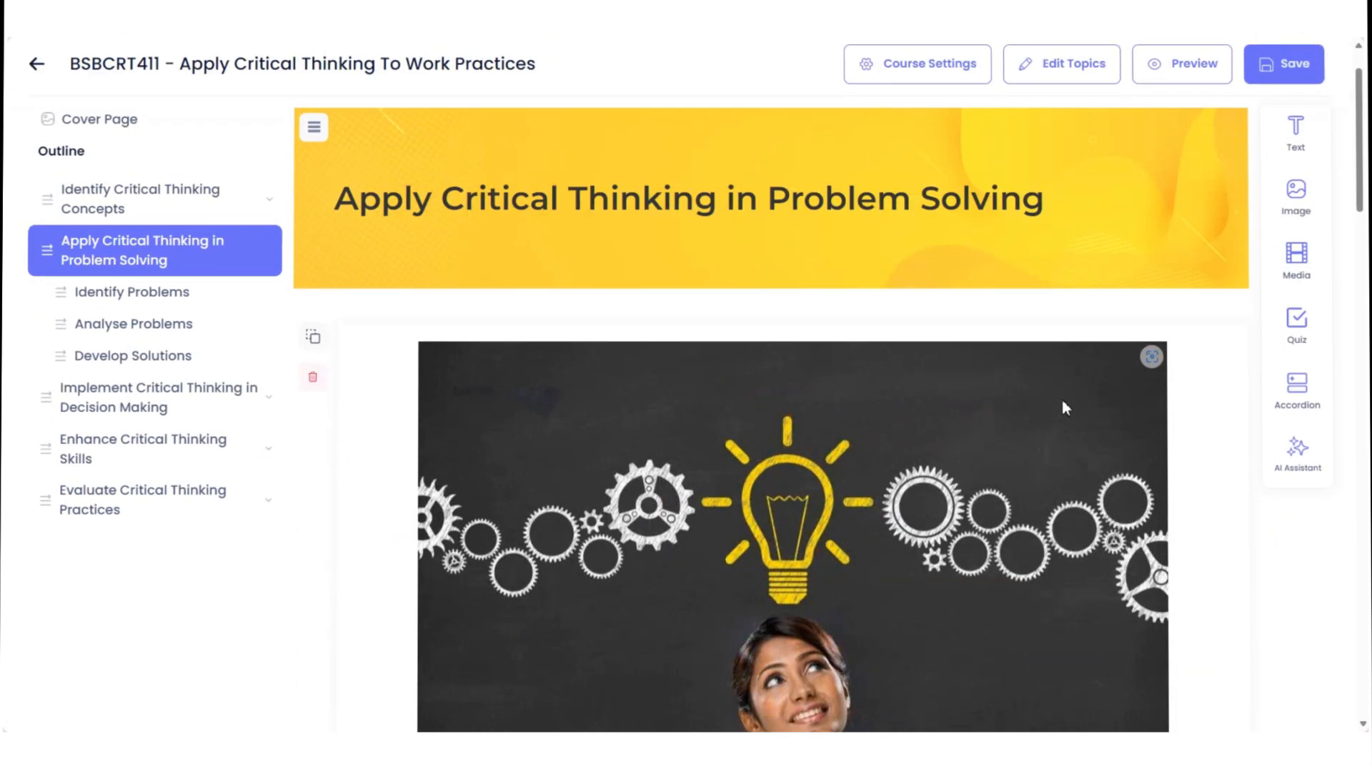
{"action": "left_click", "coordinate": [1293, 62]}
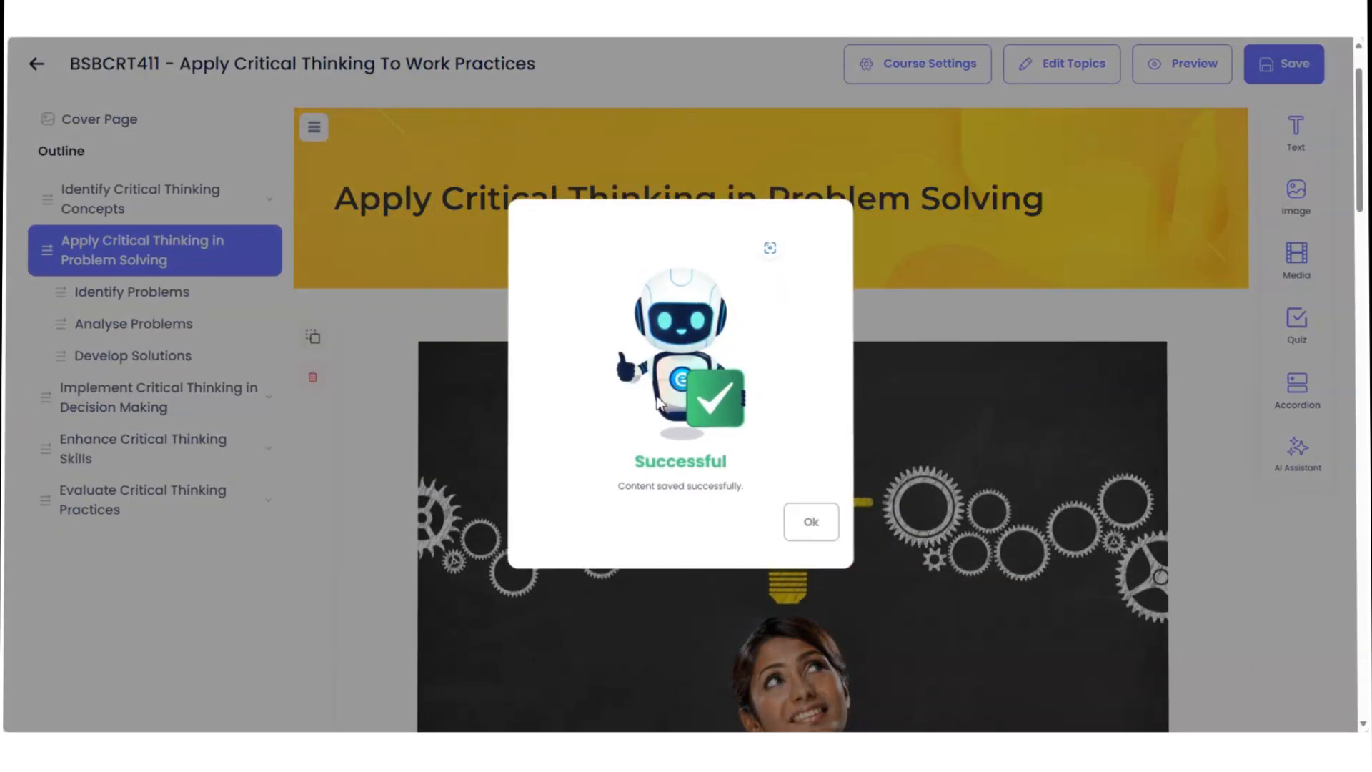
{"action": "left_click", "coordinate": [818, 543]}
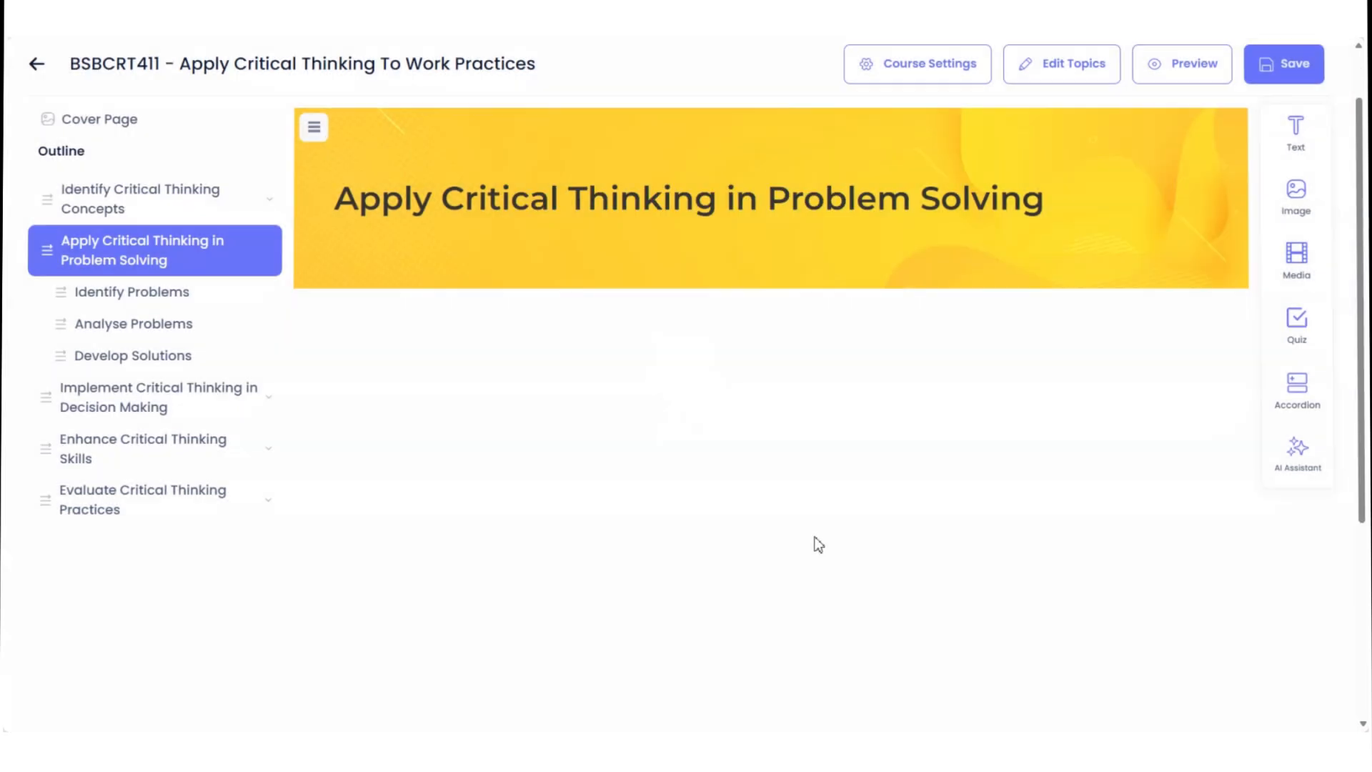
Step: Add a single-video block and embed the YouTube video What is Root Cause Analysis (RCA)? using its link
{"action": "left_click", "coordinate": [1292, 243]}
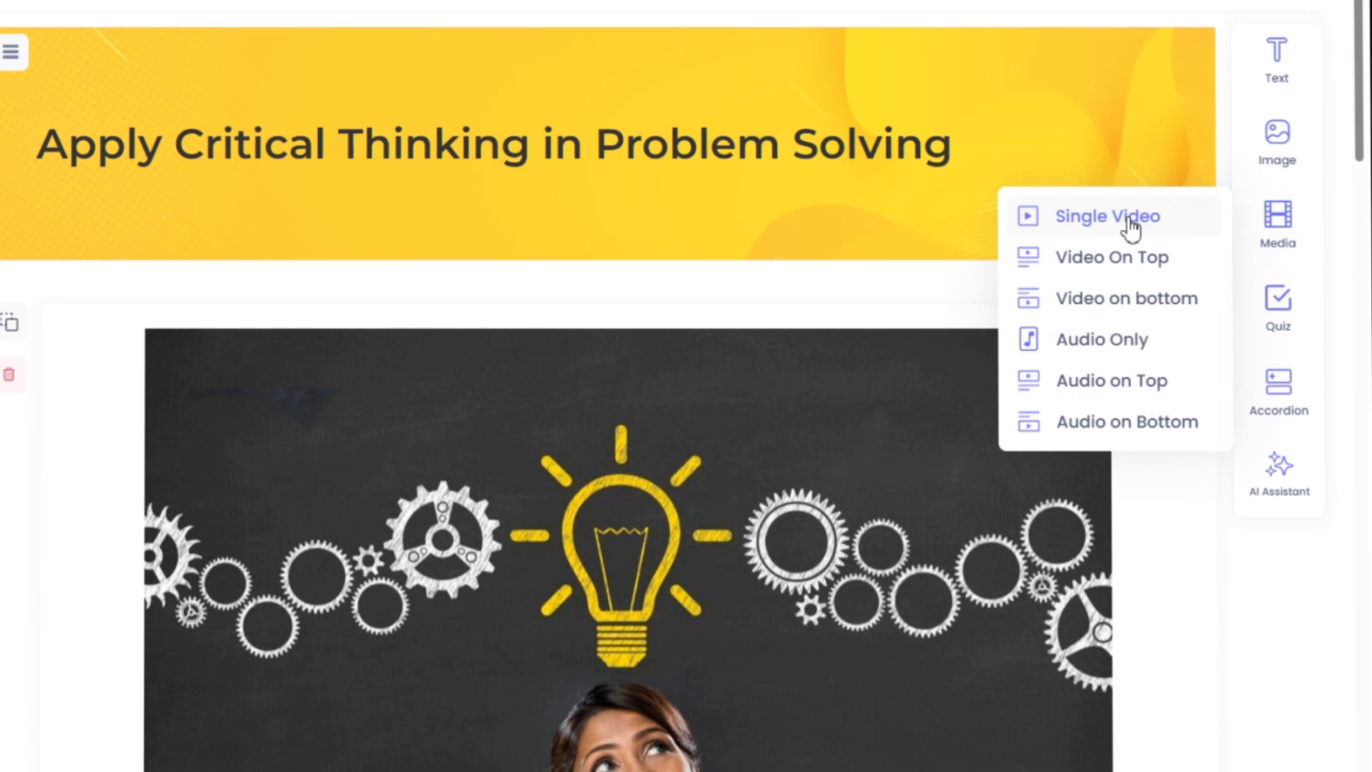
{"action": "left_click", "coordinate": [1131, 227]}
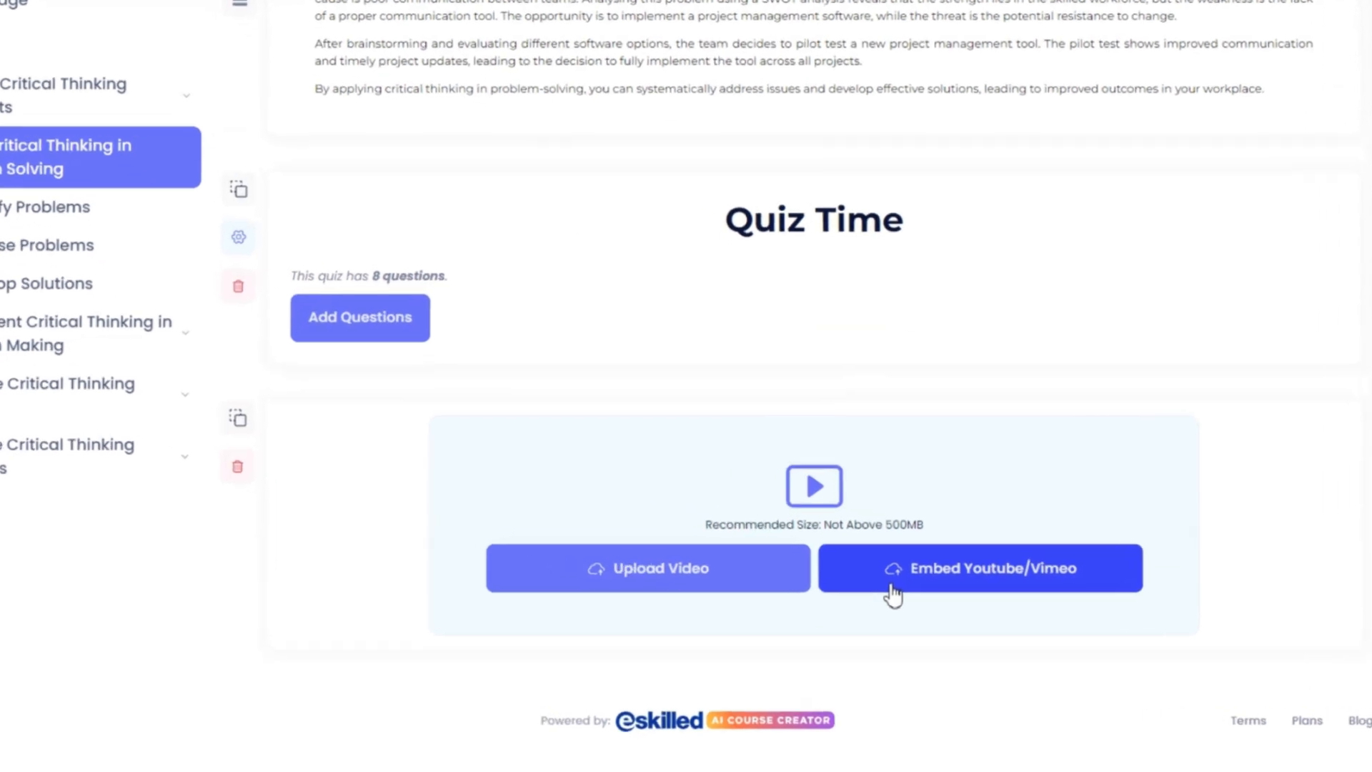
{"action": "left_click", "coordinate": [895, 582]}
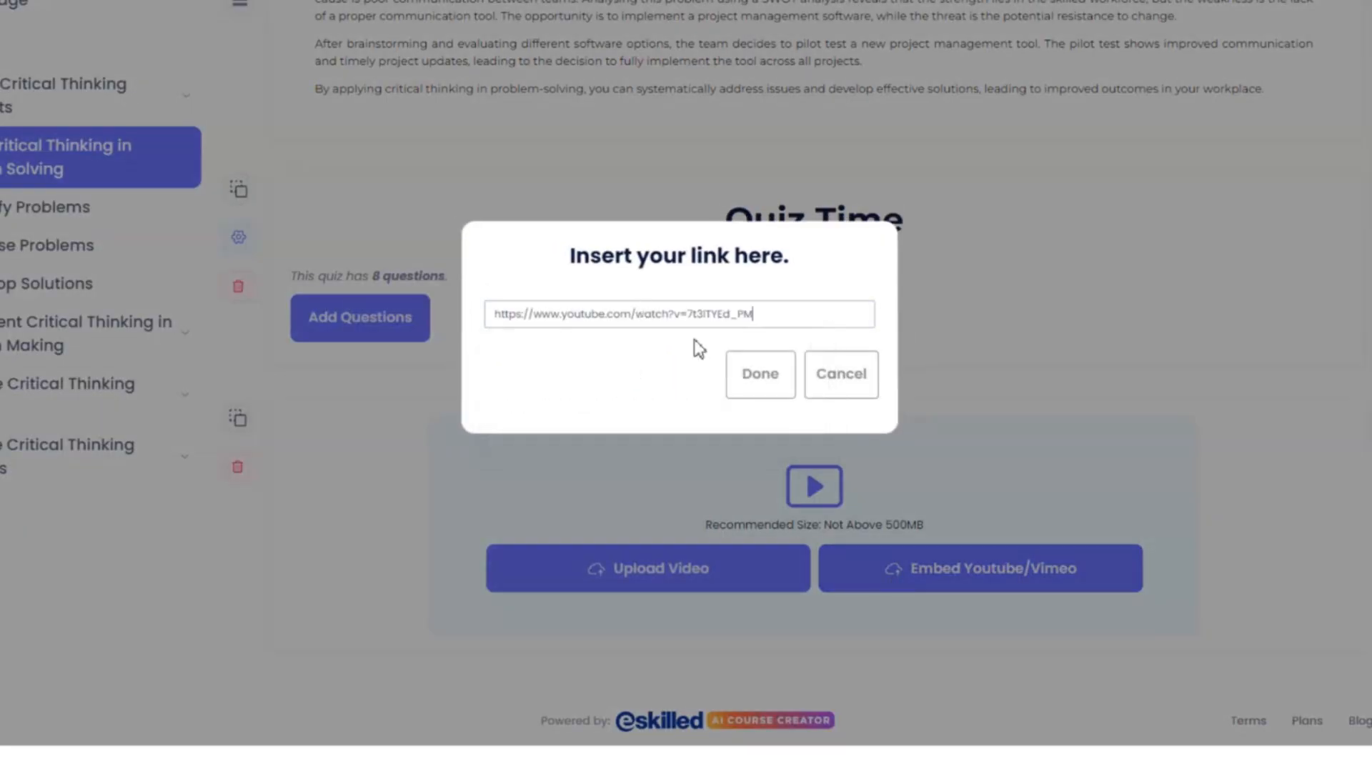
{"action": "left_click", "coordinate": [761, 391]}
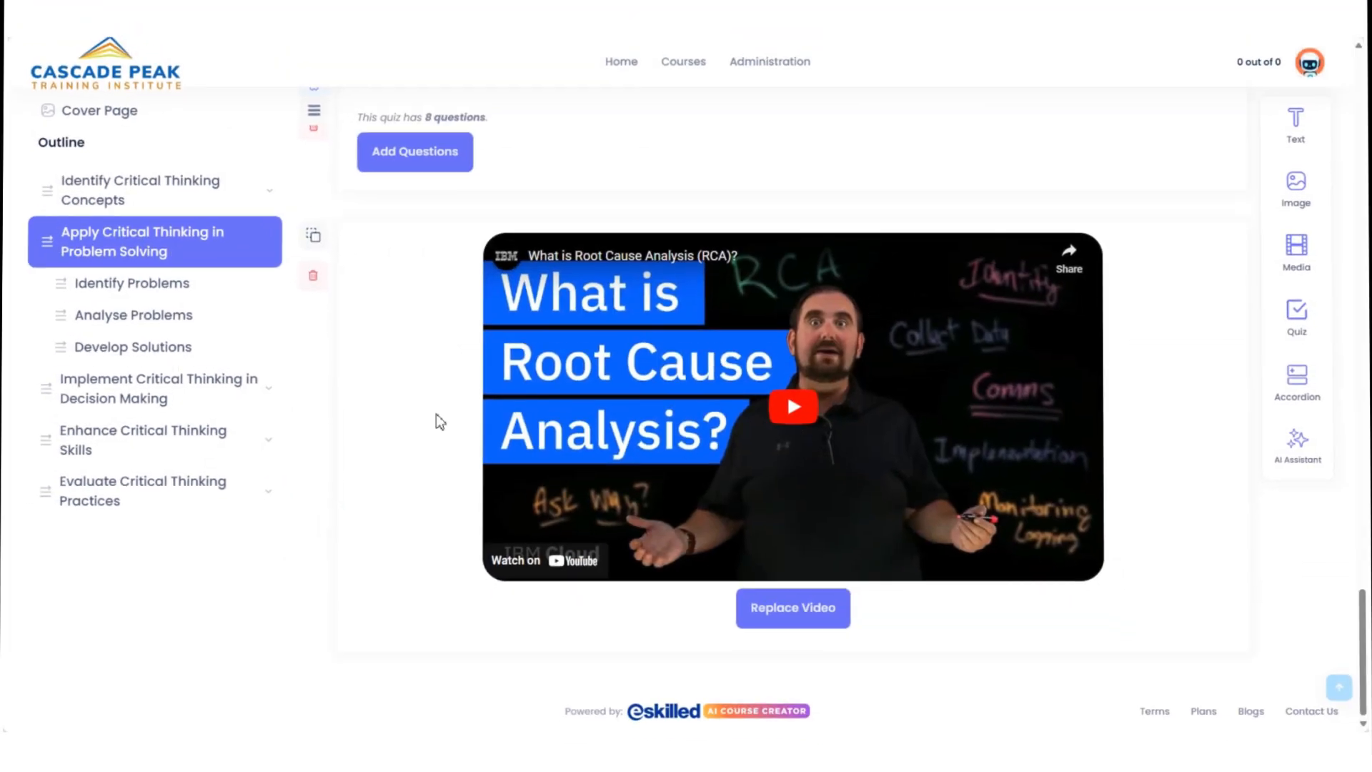
Step: Move the video block up to directly below the image block and save the topic's content
{"action": "scroll", "coordinate": [330, 463], "scroll_direction": "up", "scroll_amount": 3}
{"action": "mouse_move", "coordinate": [310, 453]}
{"action": "left_mouse_down"}
{"action": "mouse_move", "coordinate": [321, 373]}
{"action": "mouse_move", "coordinate": [302, 389]}
{"action": "mouse_move", "coordinate": [301, 450]}
{"action": "mouse_move", "coordinate": [309, 426]}
{"action": "mouse_move", "coordinate": [313, 438]}
{"action": "left_mouse_up"}
{"action": "scroll", "coordinate": [1120, 420], "scroll_direction": "up", "scroll_amount": 9}
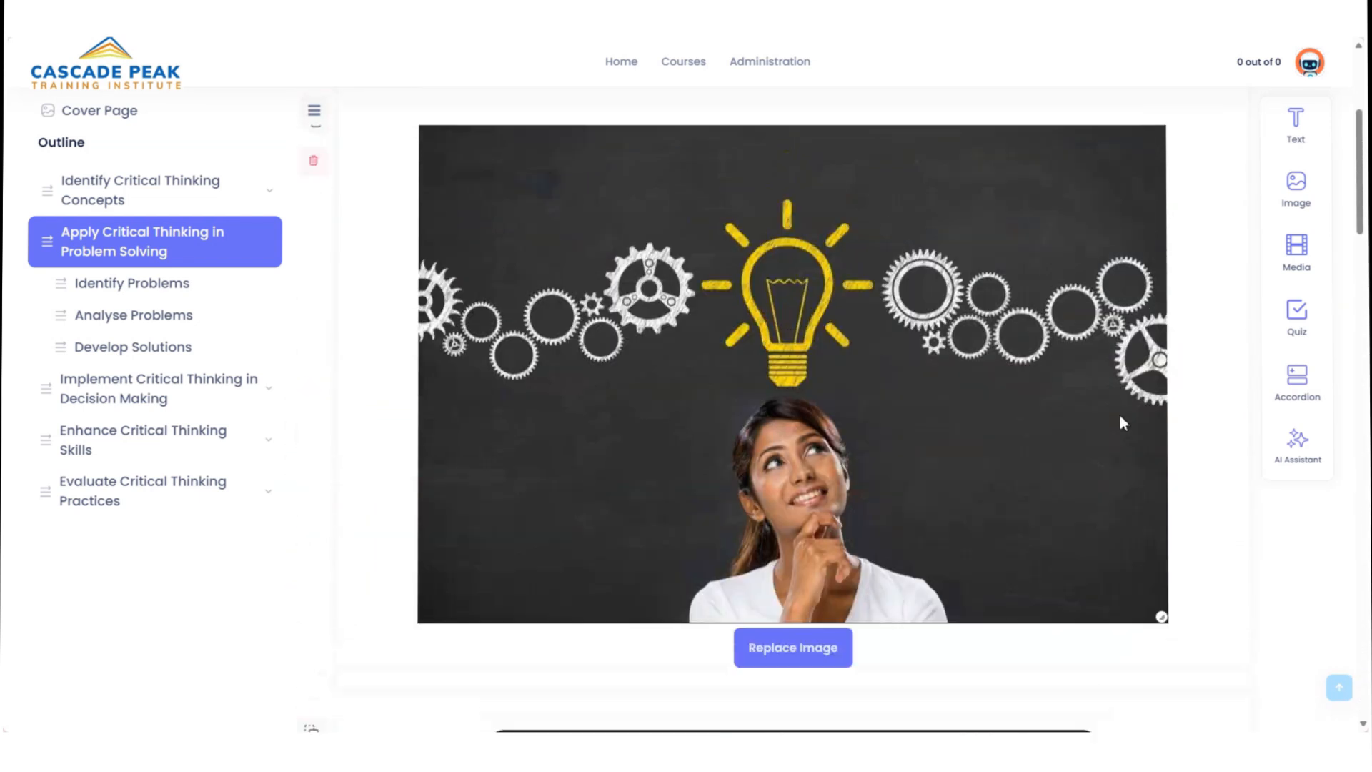
{"action": "left_click", "coordinate": [1287, 148]}
{"action": "left_click", "coordinate": [815, 529]}
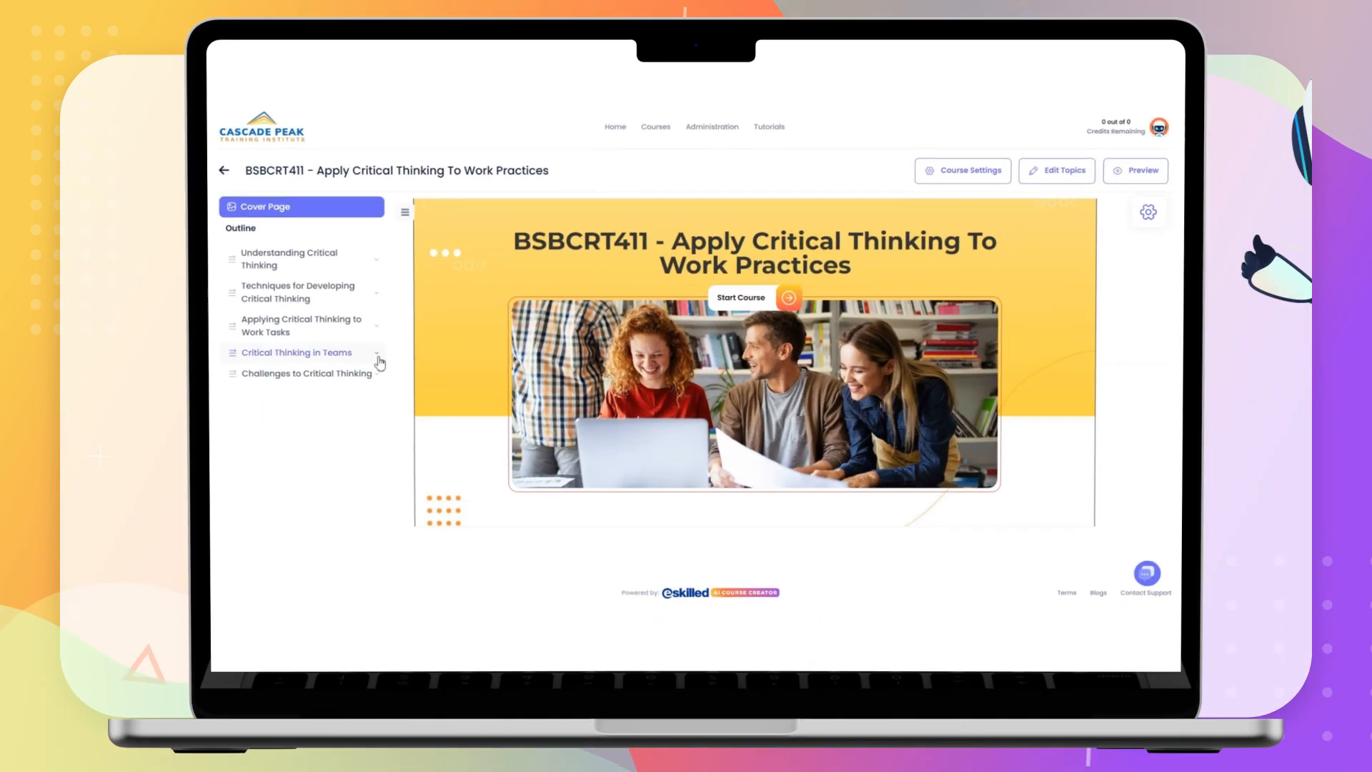
Step: Add a quiz named True or False to the Handling Conflicts and Differing Opinions subtopic of Critical Thinking in Teams and save
{"action": "left_click", "coordinate": [382, 356]}
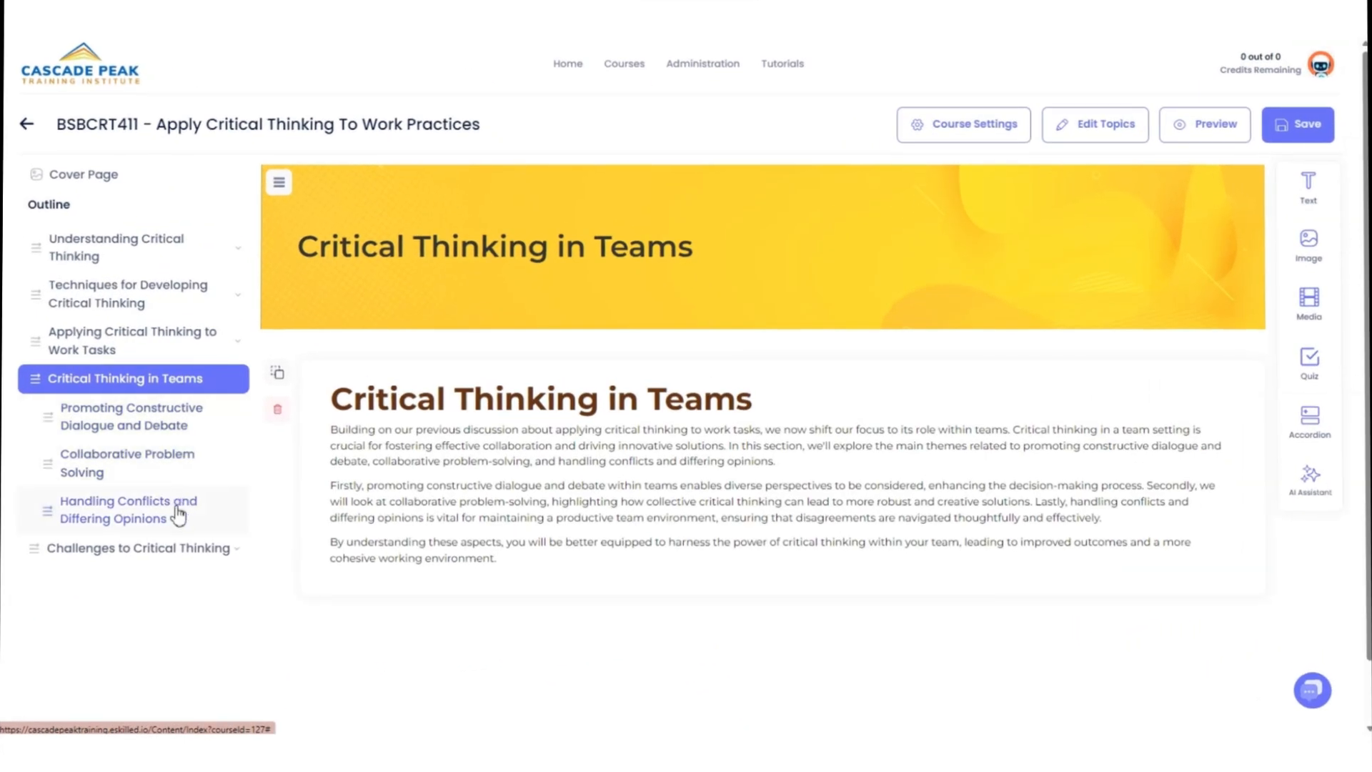
{"action": "left_click", "coordinate": [179, 514]}
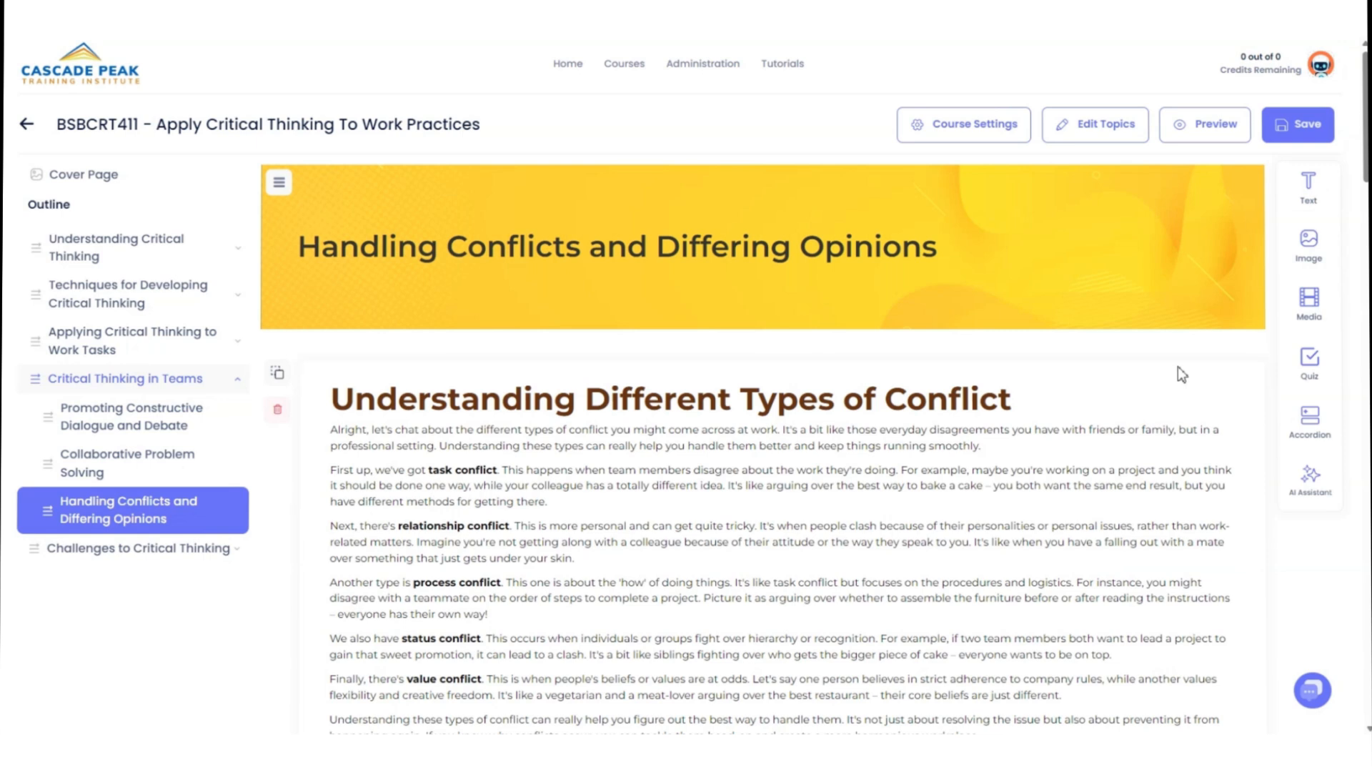
{"action": "left_click", "coordinate": [1309, 361]}
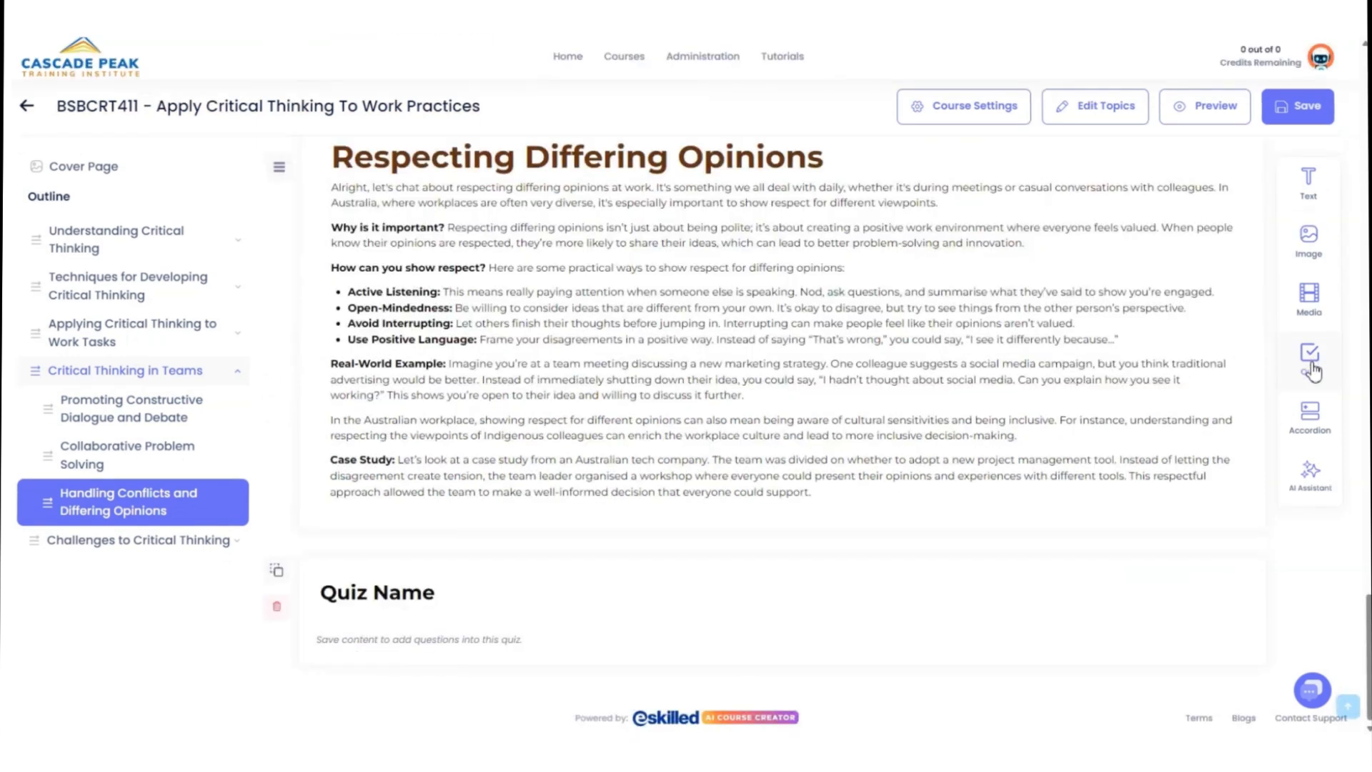
{"action": "left_click_drag", "start_coordinate": [521, 601], "coordinate": [319, 593]}
{"action": "type", "text": "True or F"}
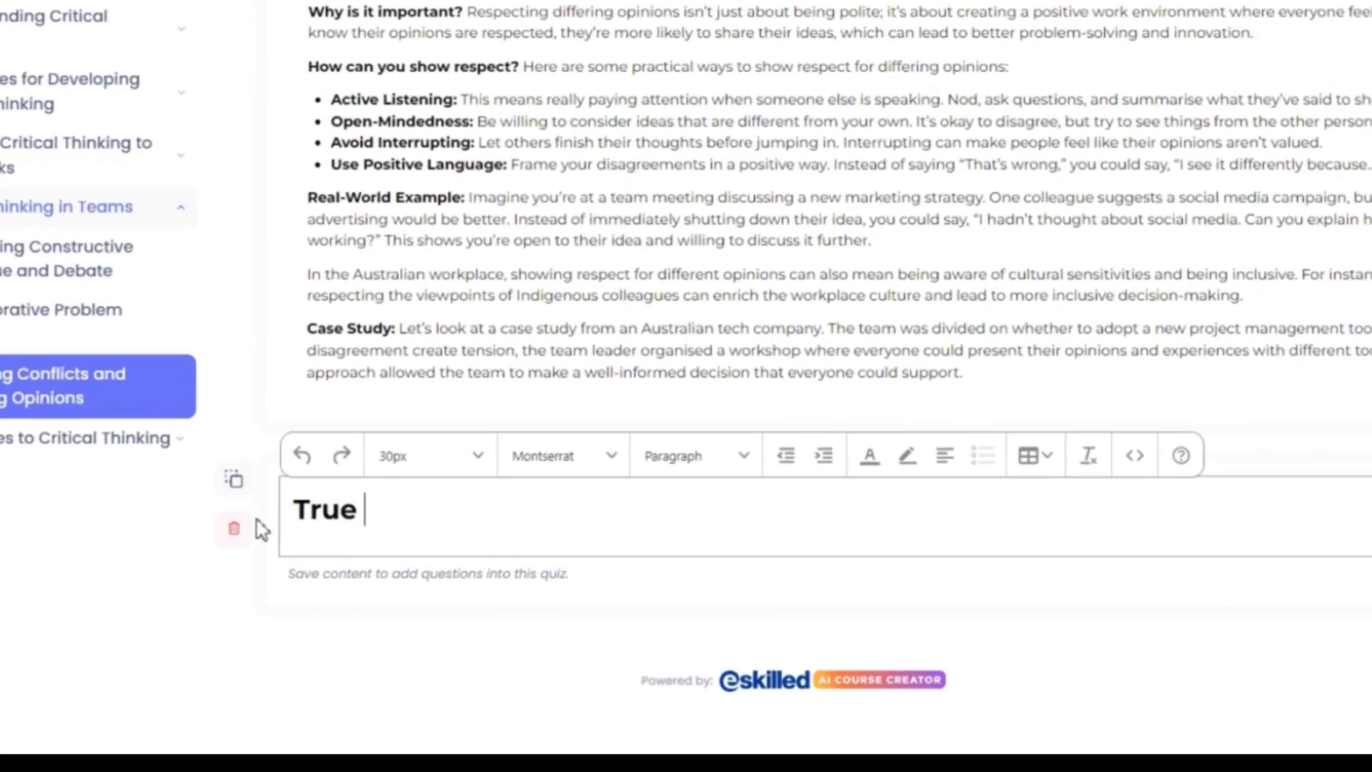
{"action": "type", "text": "alse"}
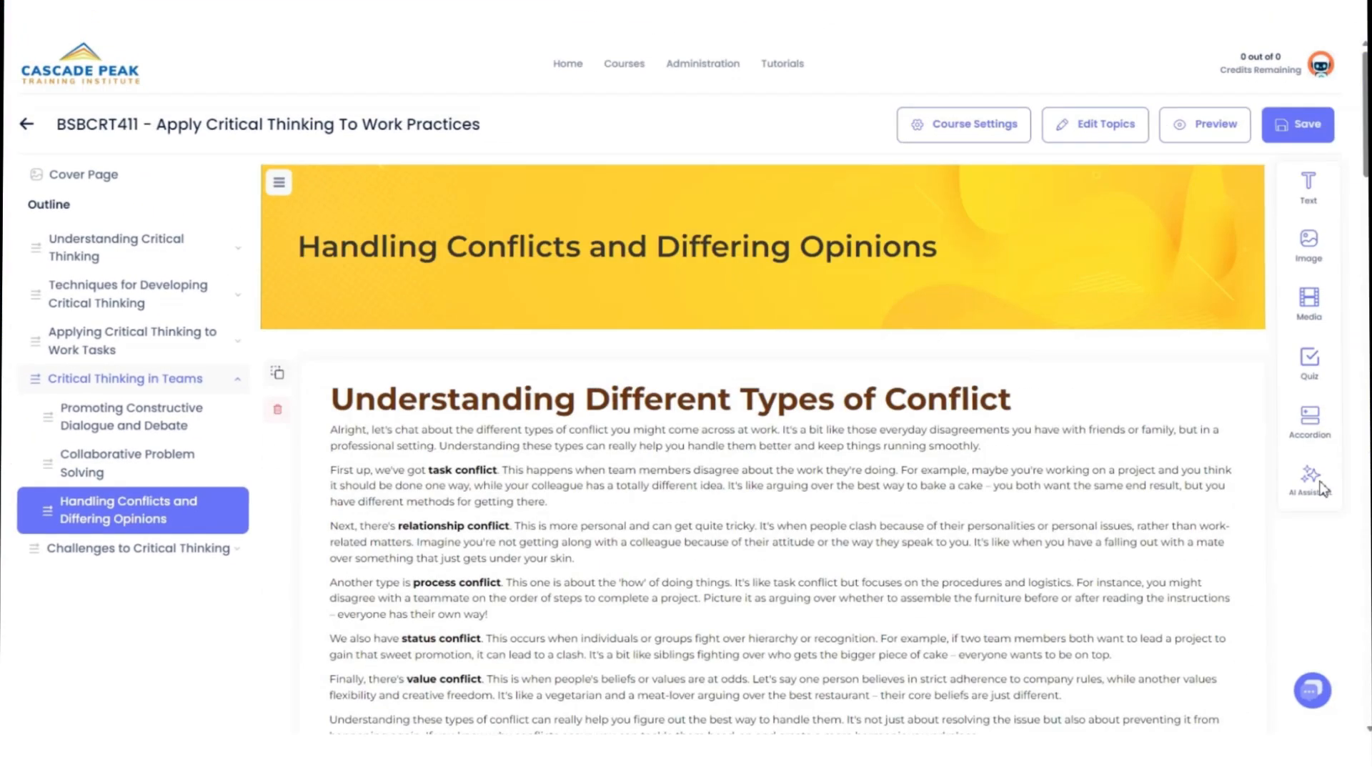
{"action": "left_click", "coordinate": [1365, 26]}
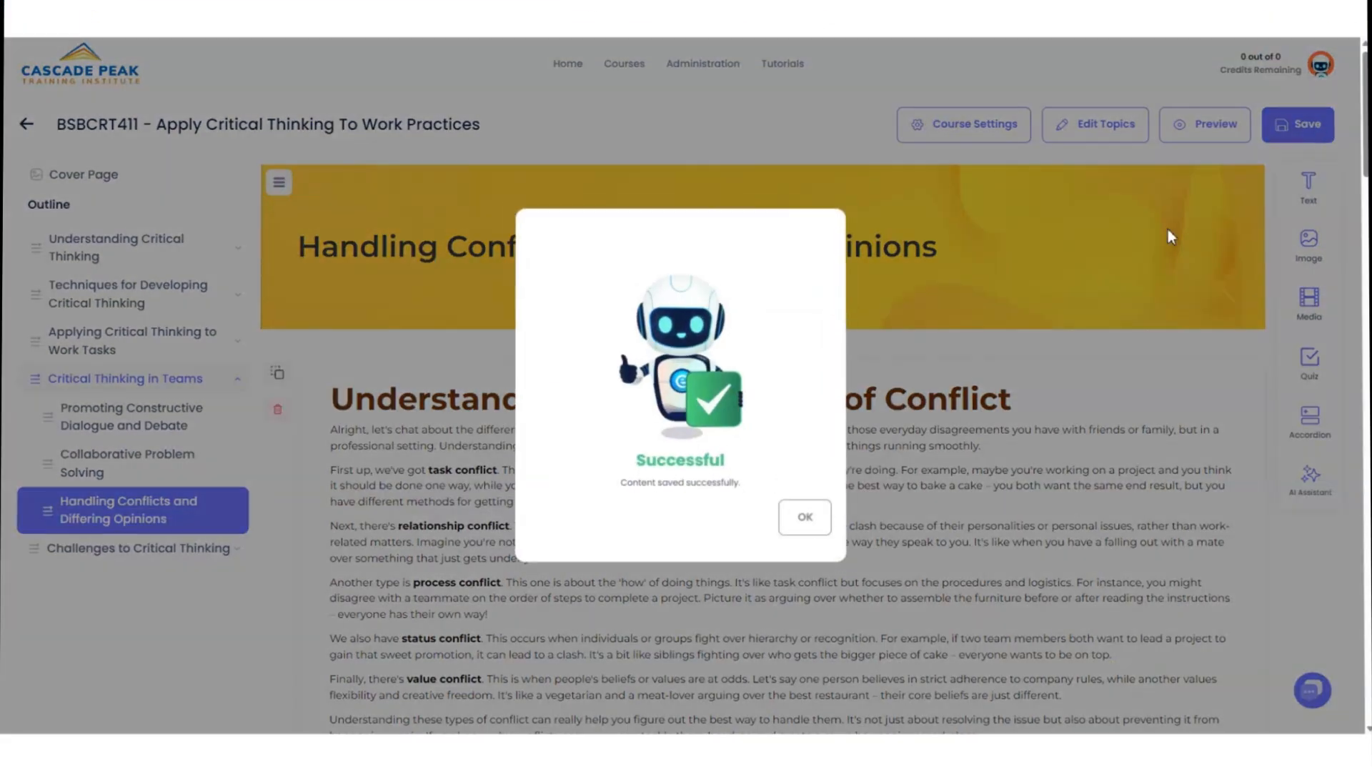
{"action": "left_click", "coordinate": [793, 533]}
Step: Search existing questions for the True or False quiz, filtered by category Business, the BSBCRT411 course and its Handling Conflicts subtopic
{"action": "scroll", "coordinate": [689, 567], "scroll_direction": "down", "scroll_amount": 15}
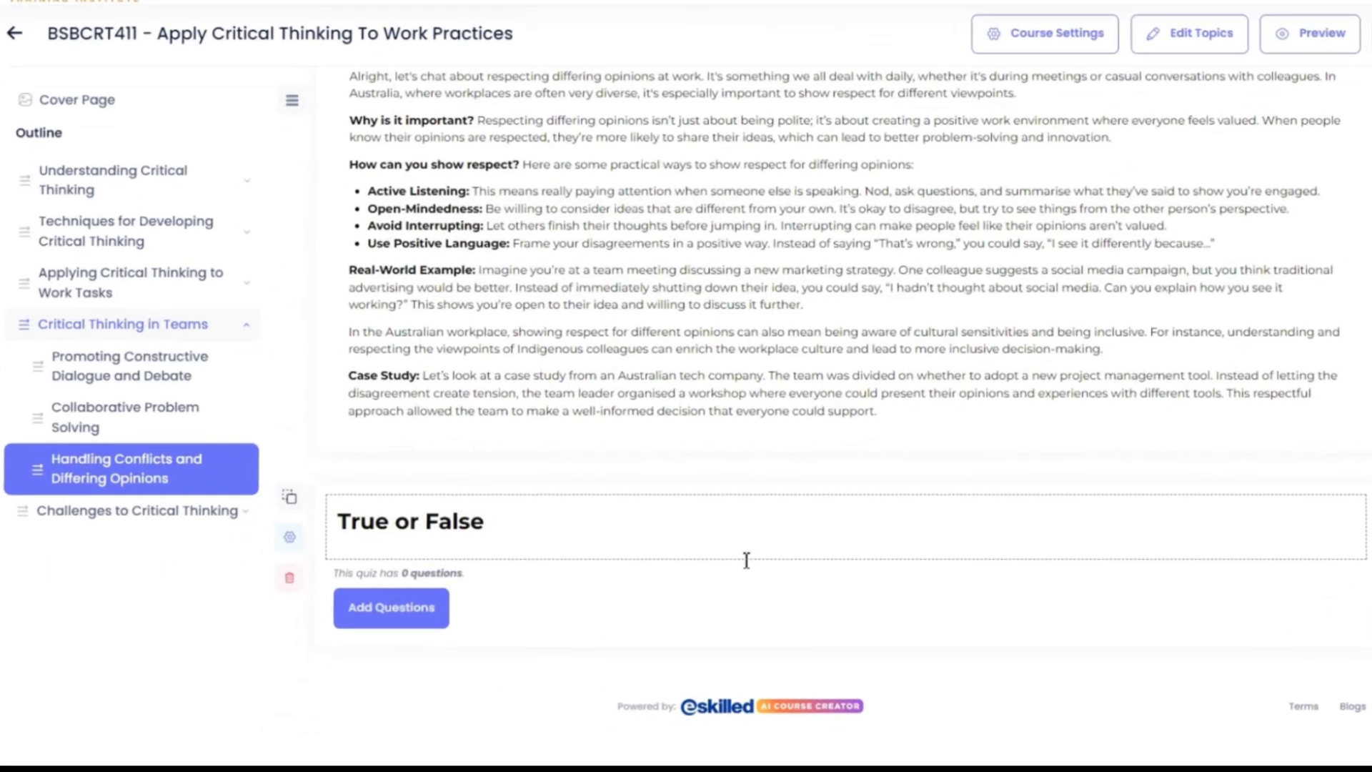
{"action": "left_click", "coordinate": [432, 601]}
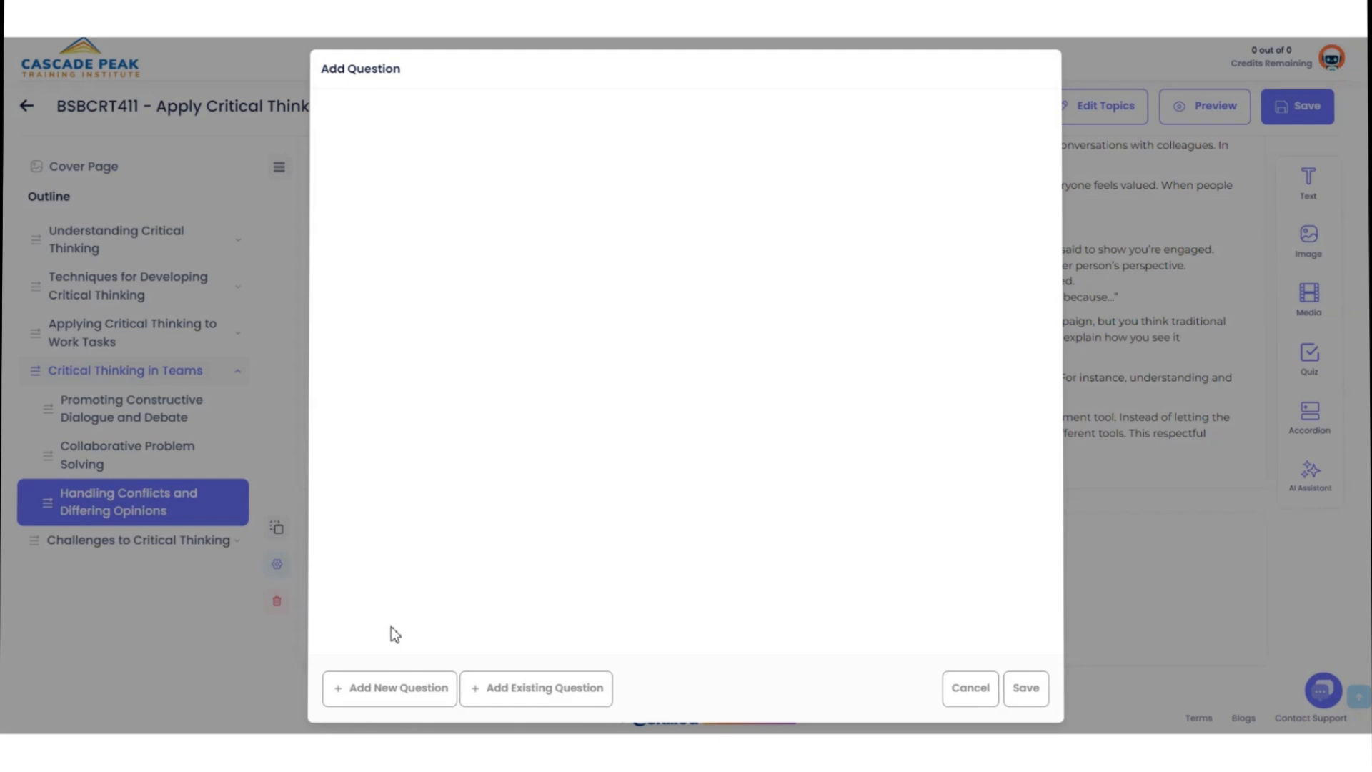
{"action": "left_click", "coordinate": [529, 691]}
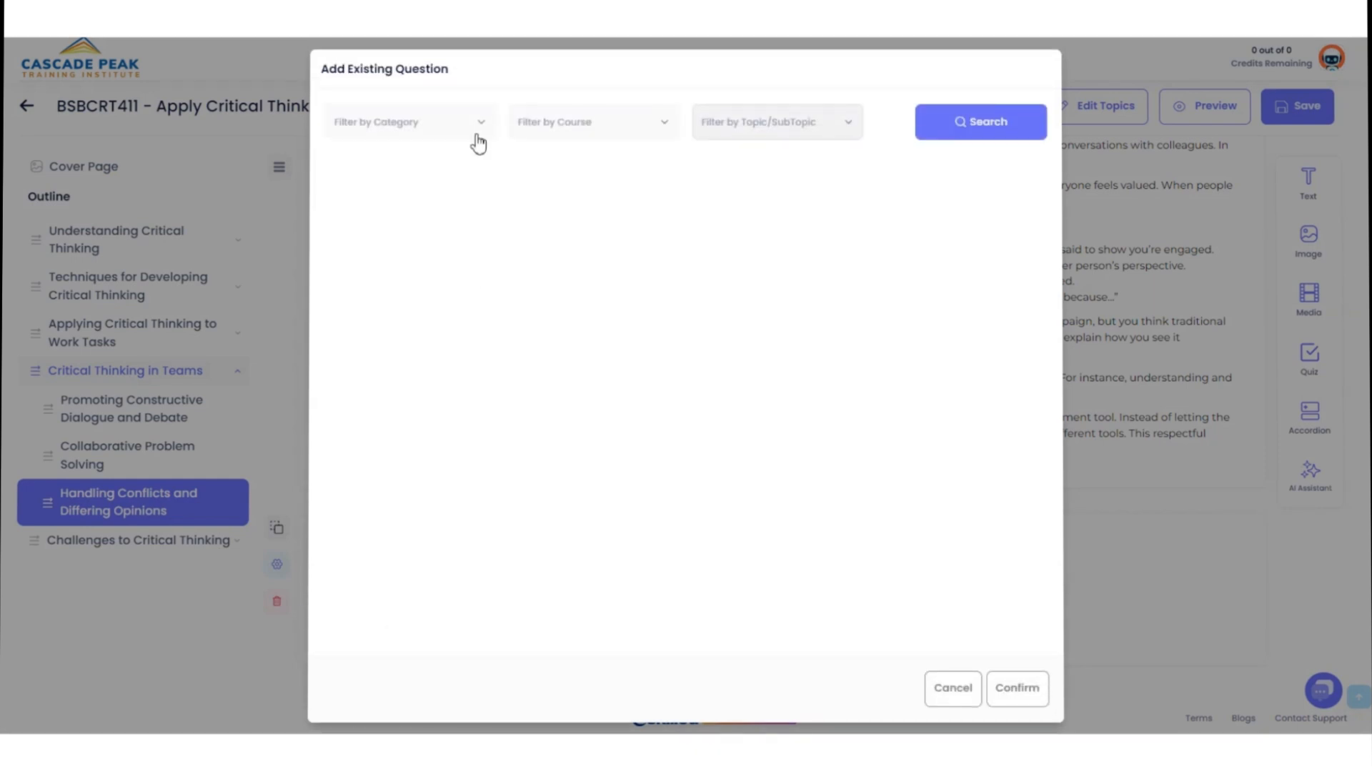
{"action": "left_click", "coordinate": [477, 136]}
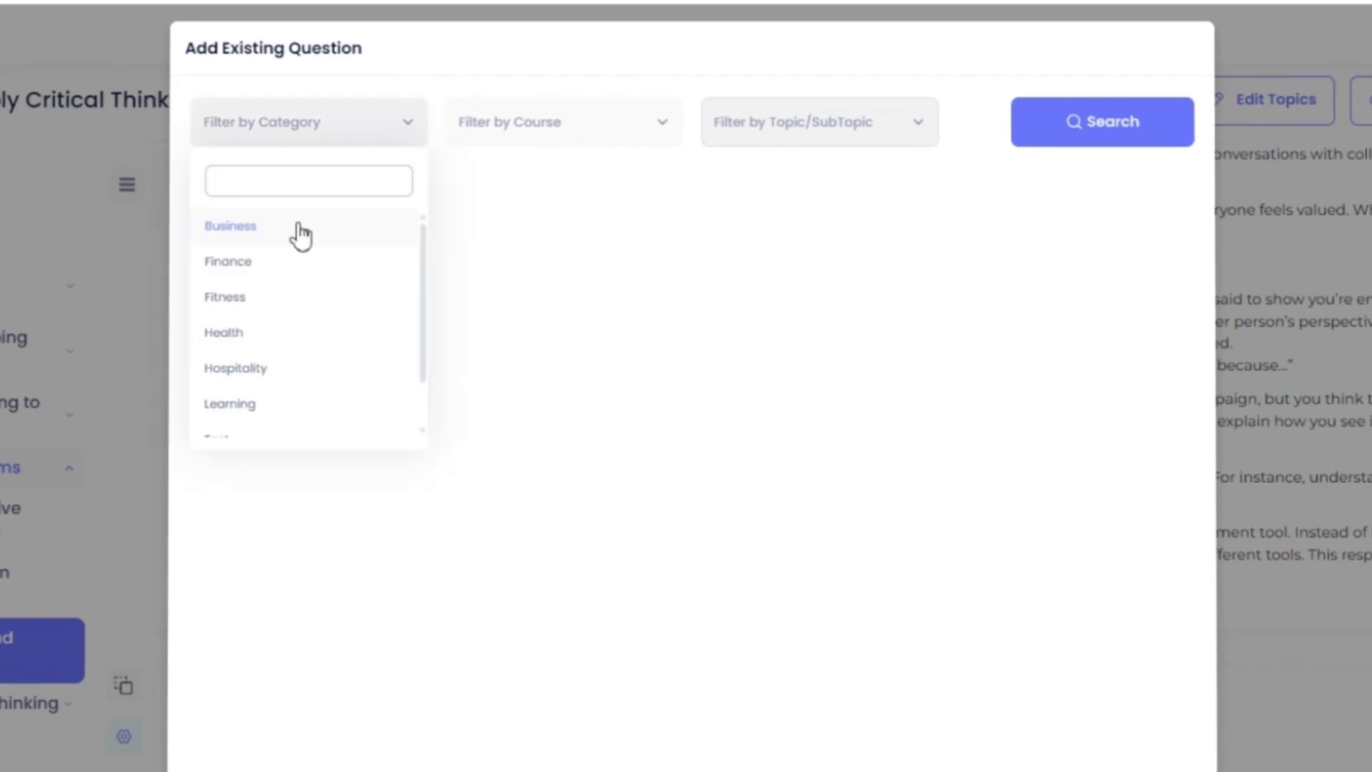
{"action": "left_click", "coordinate": [301, 234]}
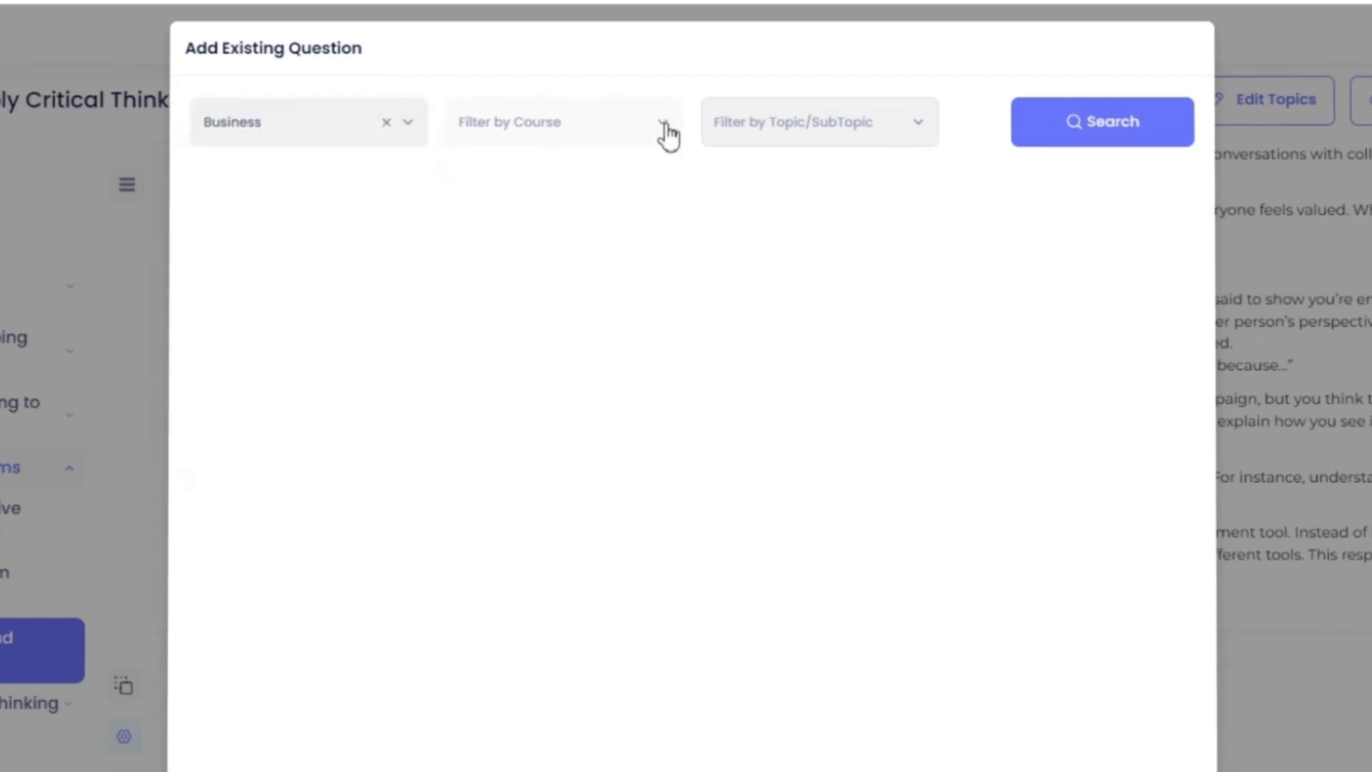
{"action": "left_click", "coordinate": [663, 130]}
{"action": "left_click", "coordinate": [611, 336]}
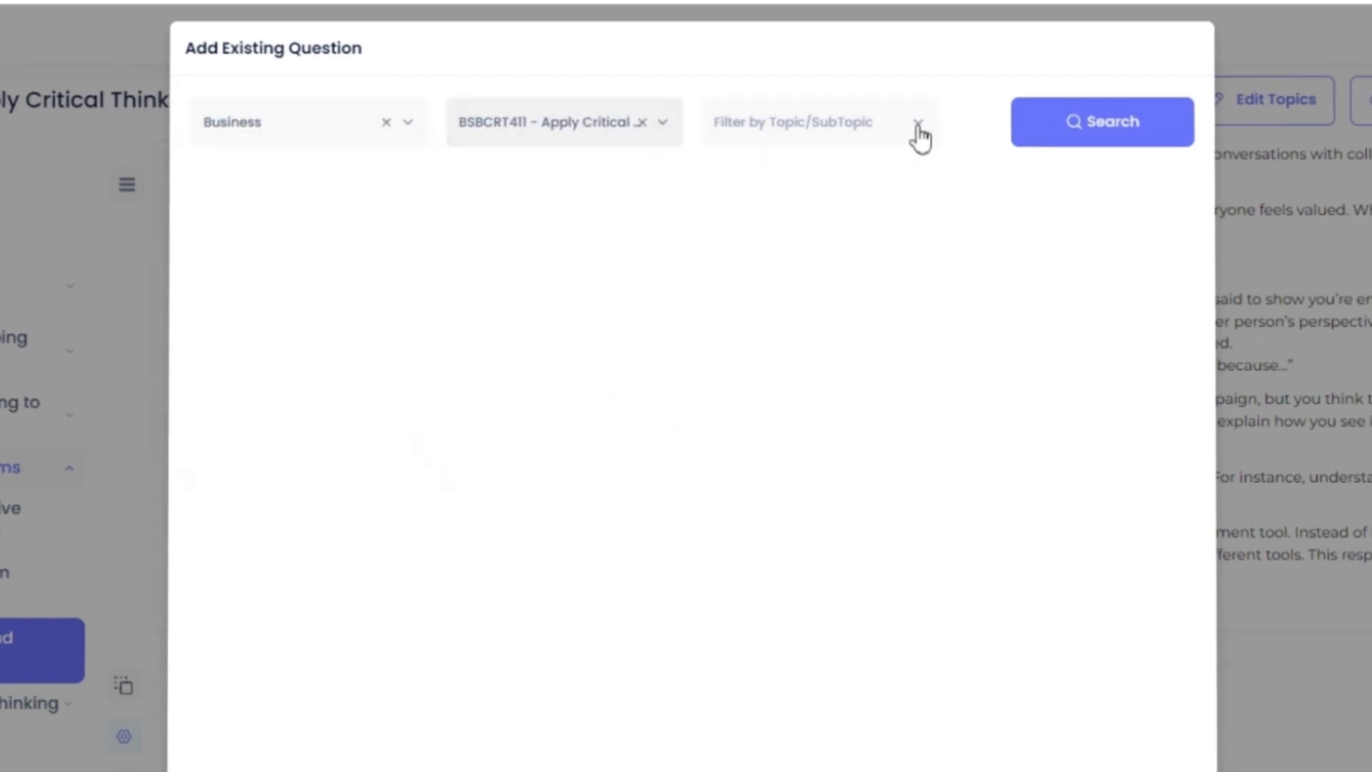
{"action": "left_click", "coordinate": [915, 133]}
{"action": "scroll", "coordinate": [818, 361], "scroll_direction": "down", "scroll_amount": 3}
{"action": "scroll", "coordinate": [818, 361], "scroll_direction": "down", "scroll_amount": 5}
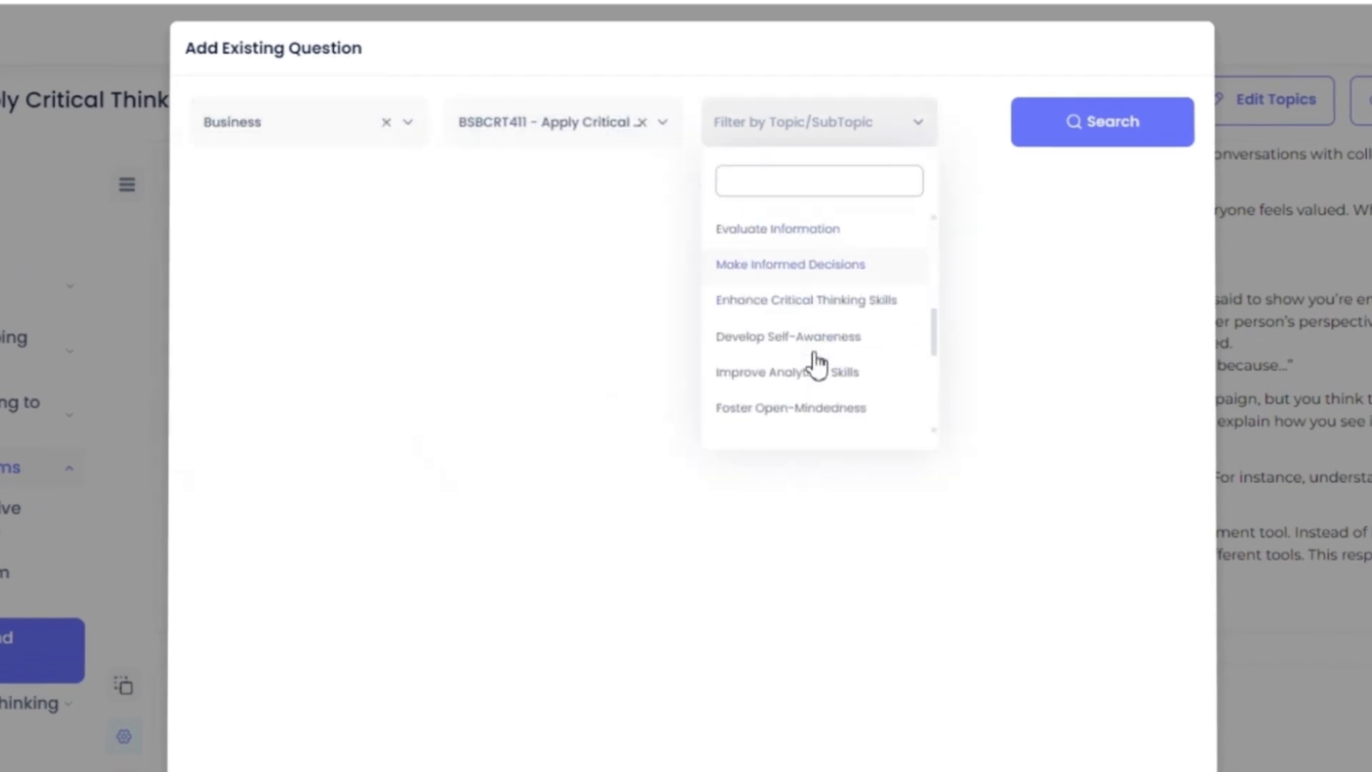
{"action": "left_click", "coordinate": [817, 266]}
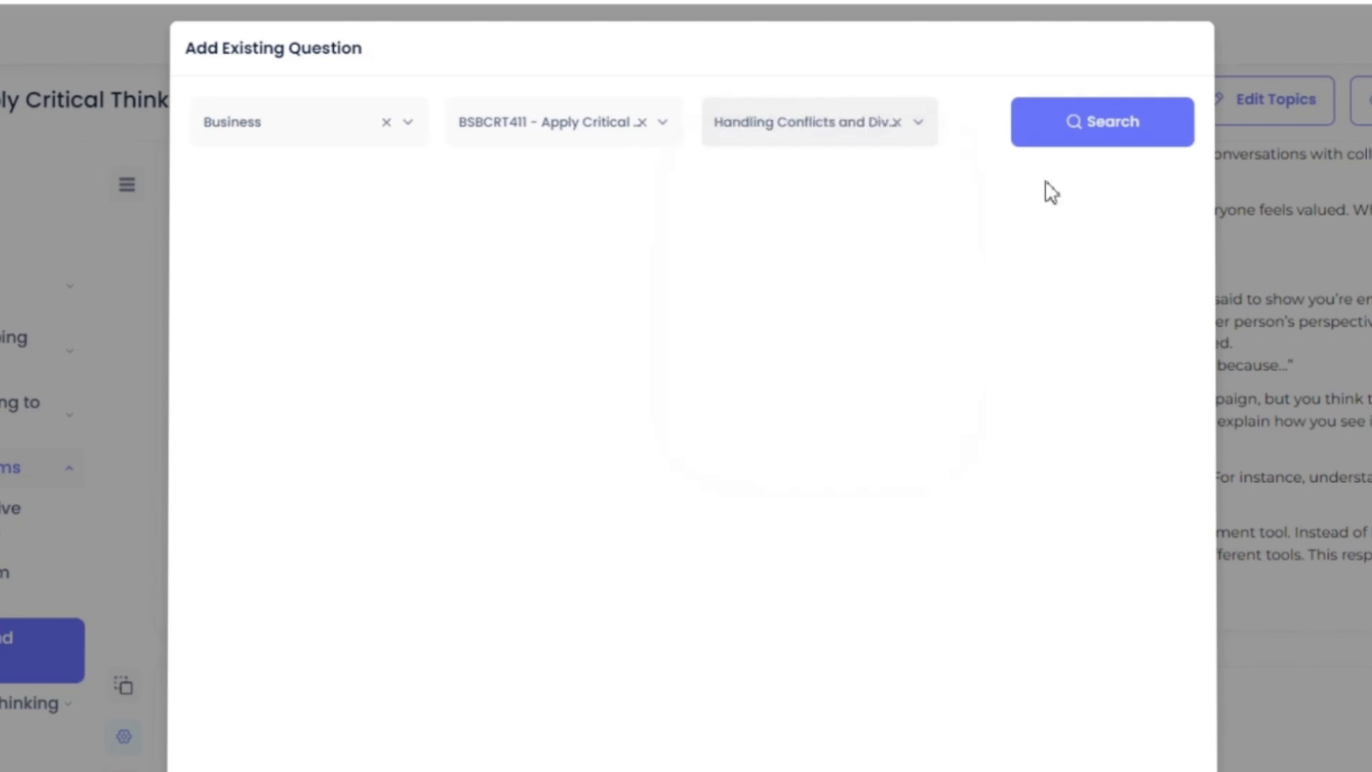
{"action": "left_click", "coordinate": [1102, 133]}
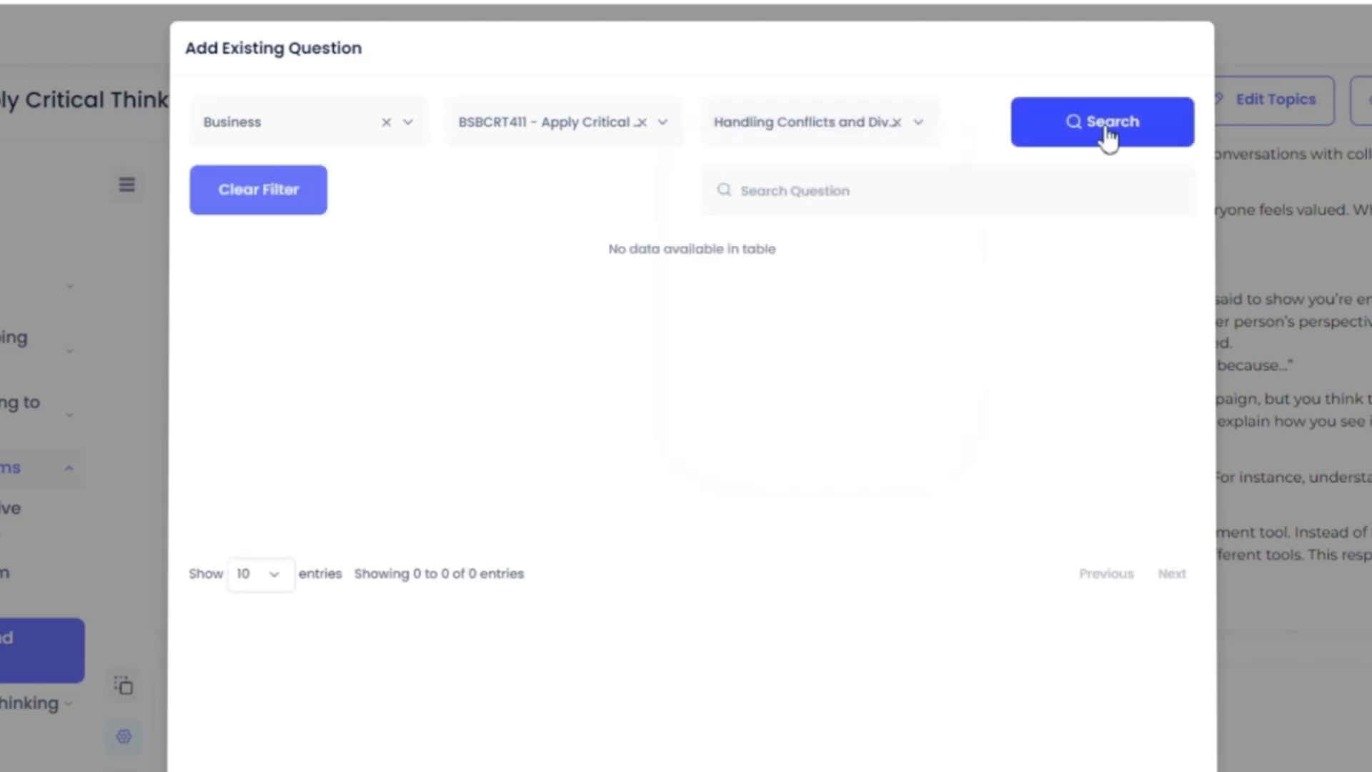
Step: Add the existing questions on addressing conflicts promptly, active listening involving interrupting others, and empathy to the quiz, and check their answers
{"action": "left_click", "coordinate": [215, 250]}
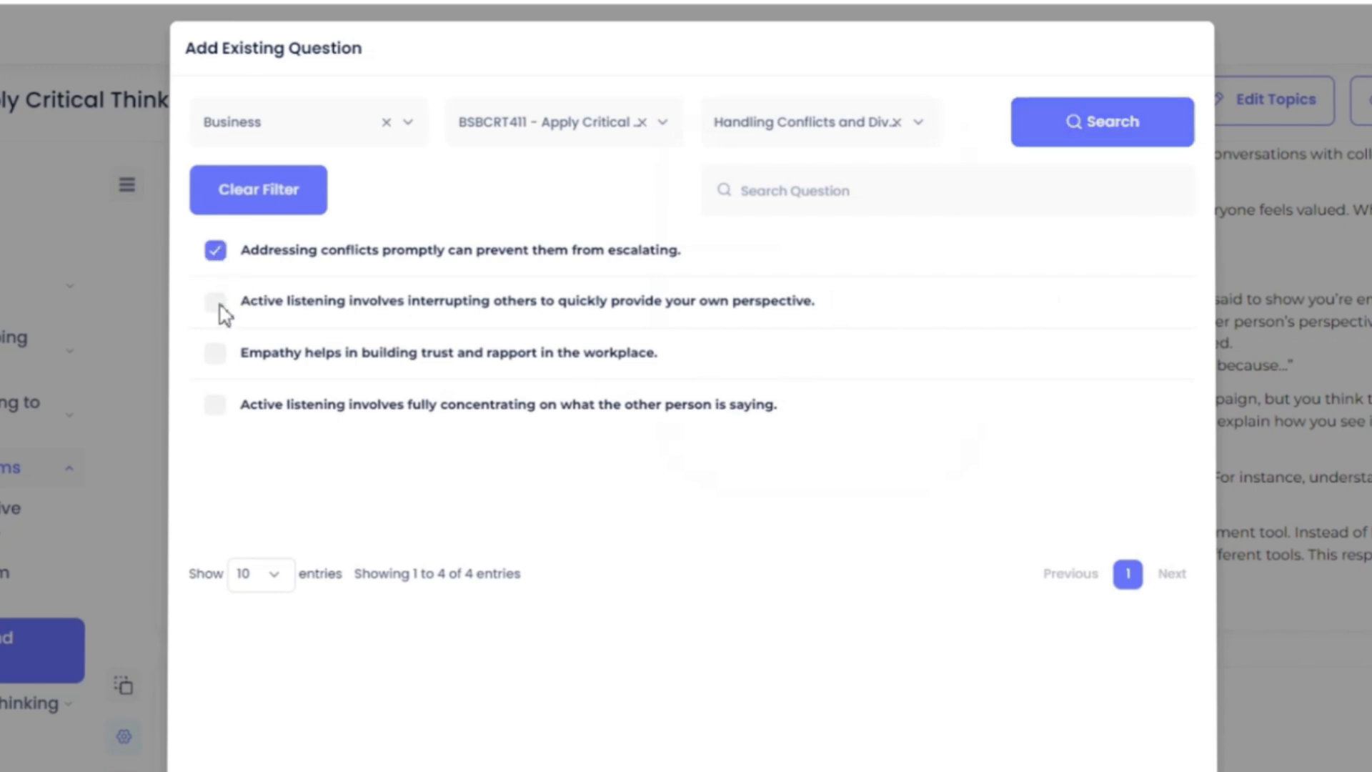
{"action": "left_click", "coordinate": [215, 302]}
{"action": "left_click", "coordinate": [216, 354]}
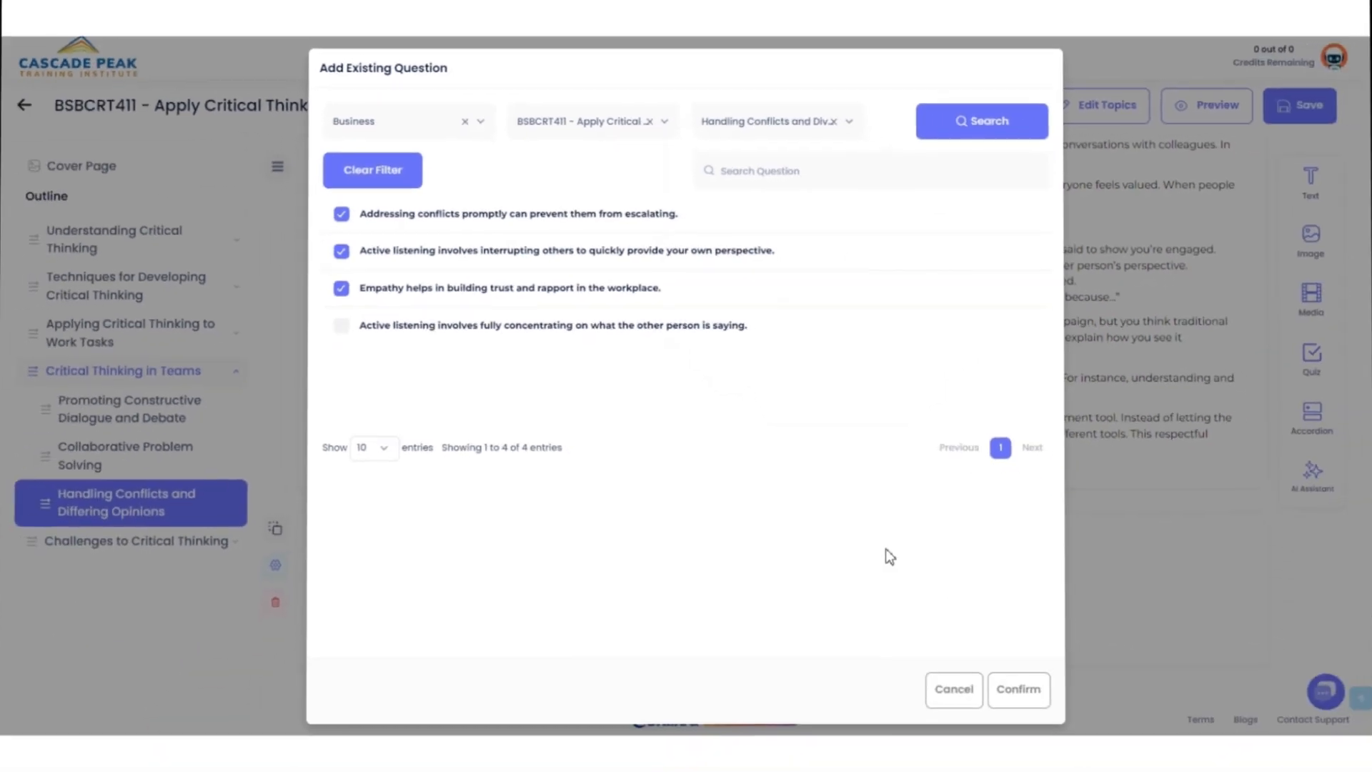
{"action": "left_click", "coordinate": [1013, 695]}
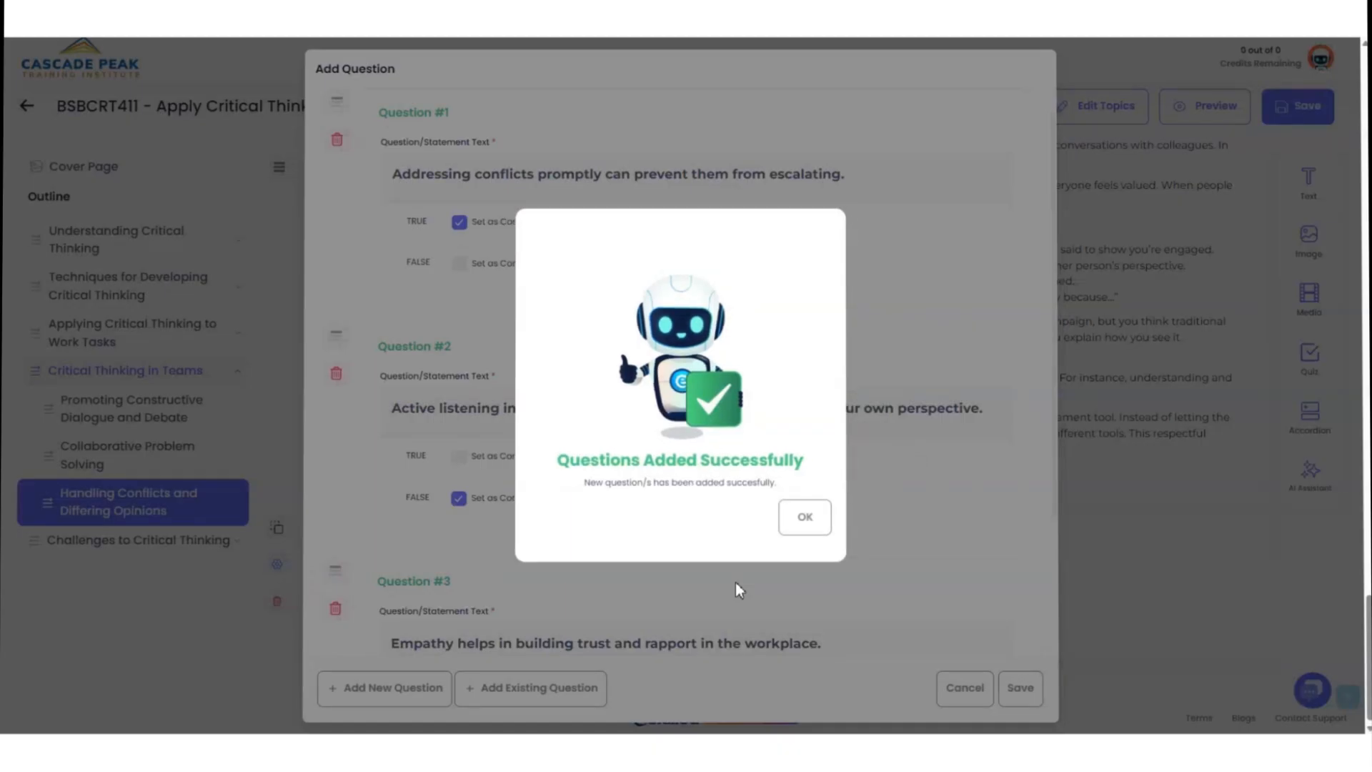
{"action": "left_click", "coordinate": [803, 528]}
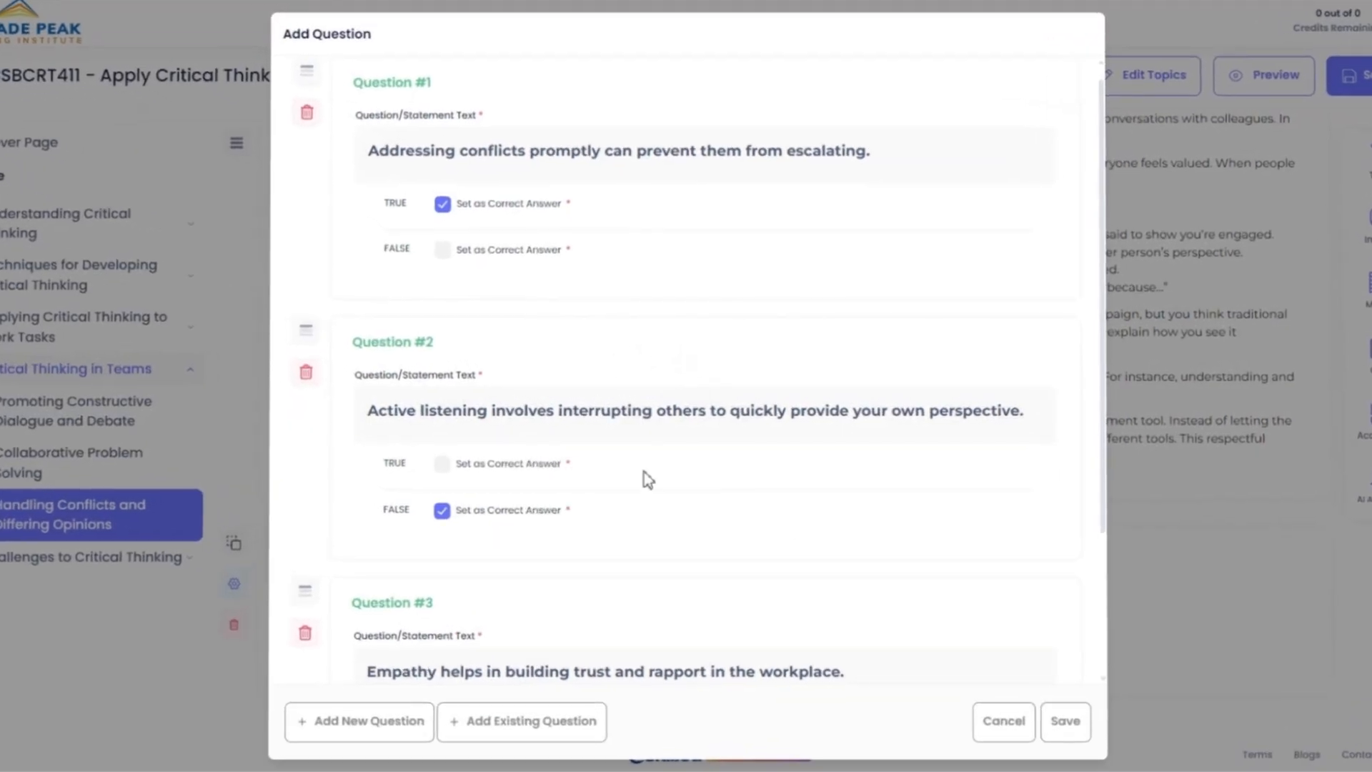
{"action": "scroll", "coordinate": [647, 476], "scroll_direction": "down", "scroll_amount": 3}
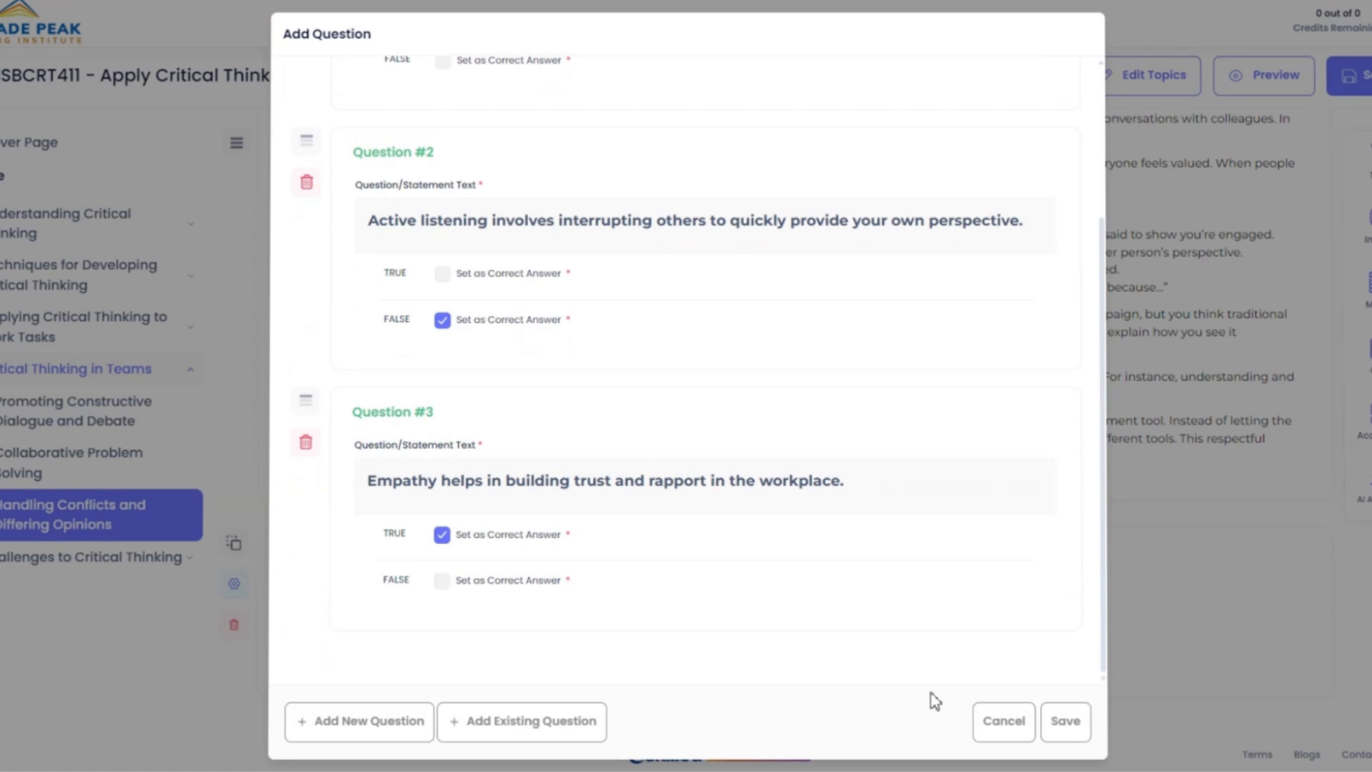
Step: Save the three existing questions to the True or False quiz
{"action": "left_click", "coordinate": [1065, 722]}
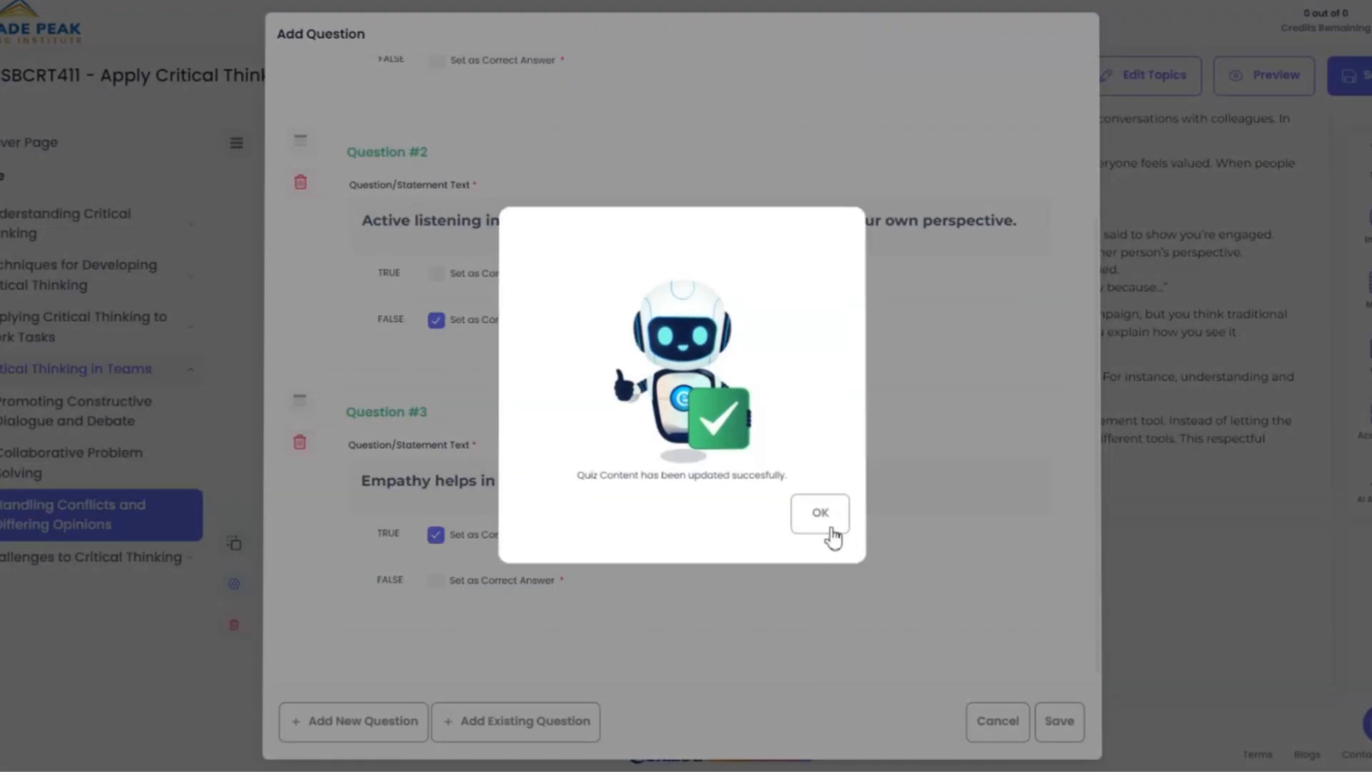
{"action": "left_click", "coordinate": [831, 529]}
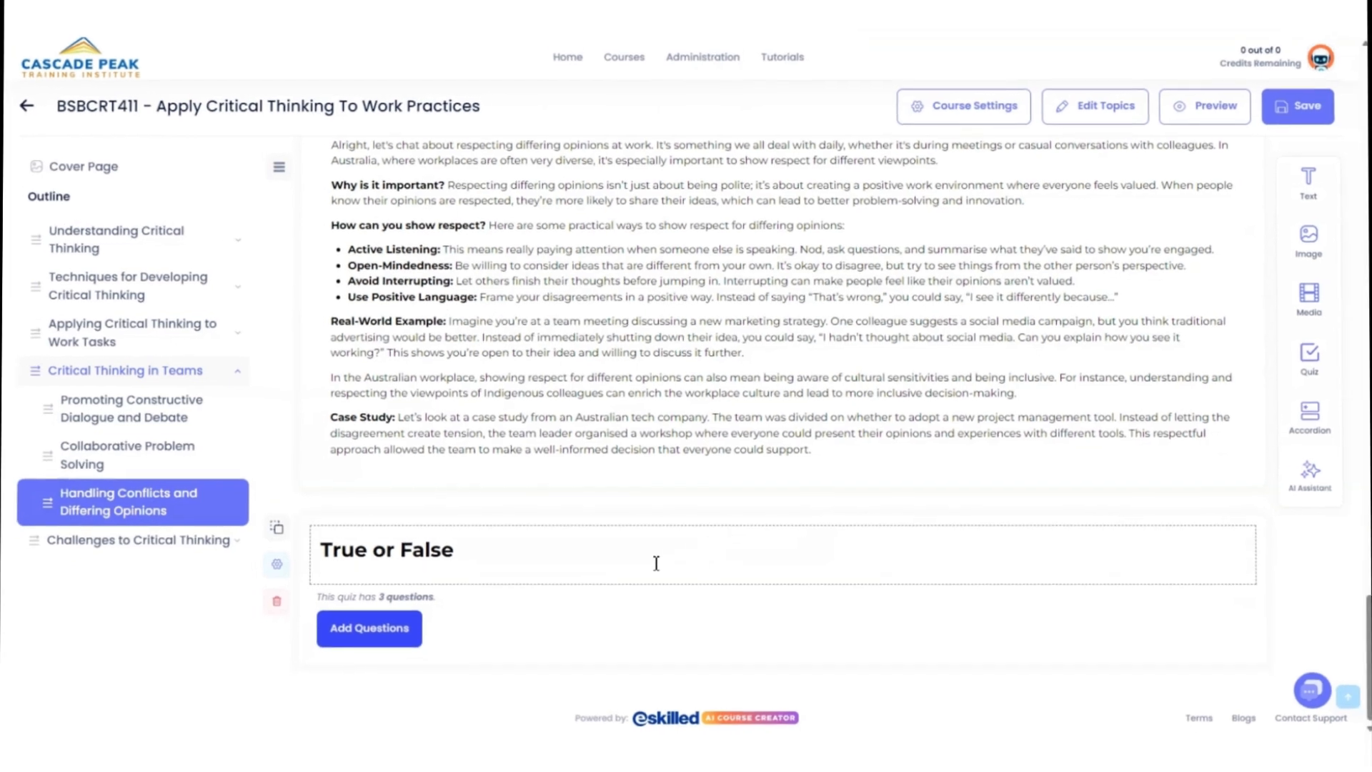
Step: Add and save a true/false question "Task conflict occurs when team members disagree about the work itself." with True as the correct answer
{"action": "left_click", "coordinate": [380, 633]}
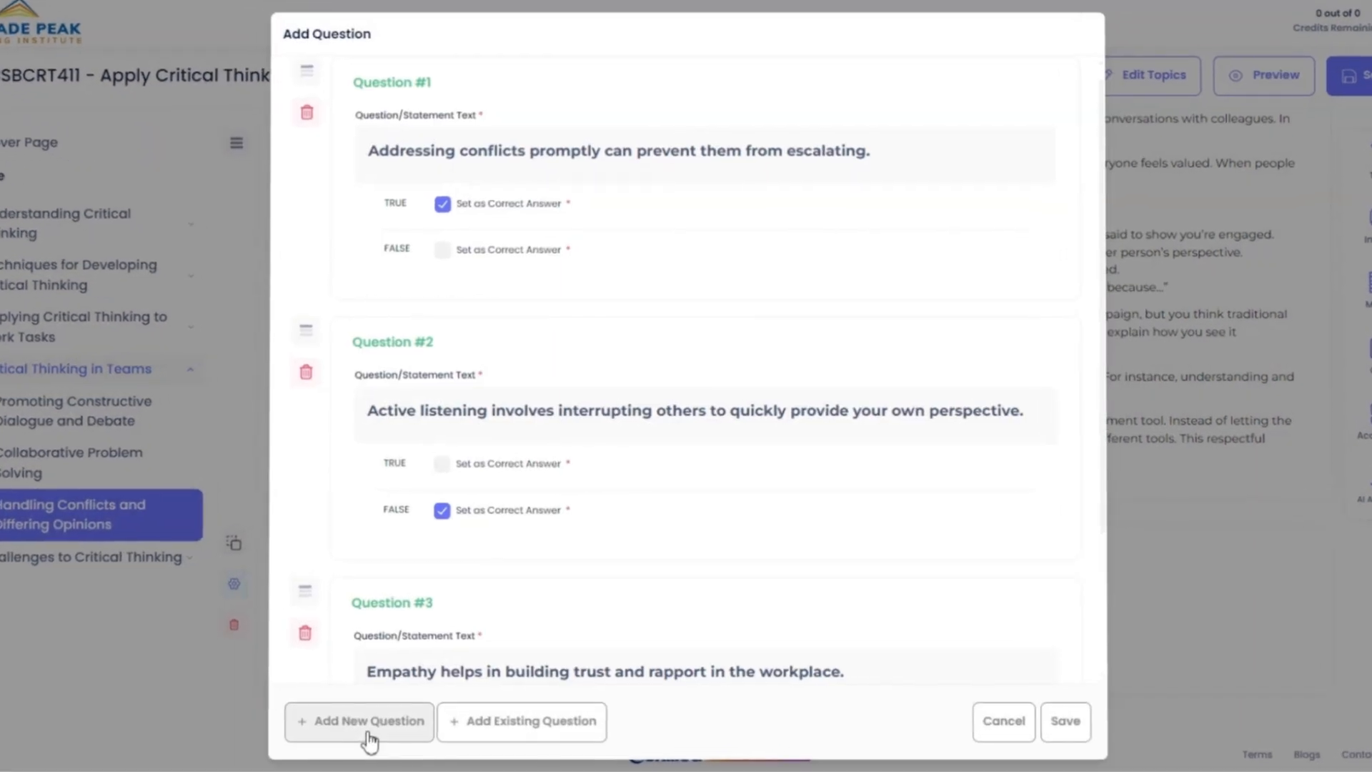
{"action": "left_click", "coordinate": [354, 742]}
{"action": "left_click", "coordinate": [328, 627]}
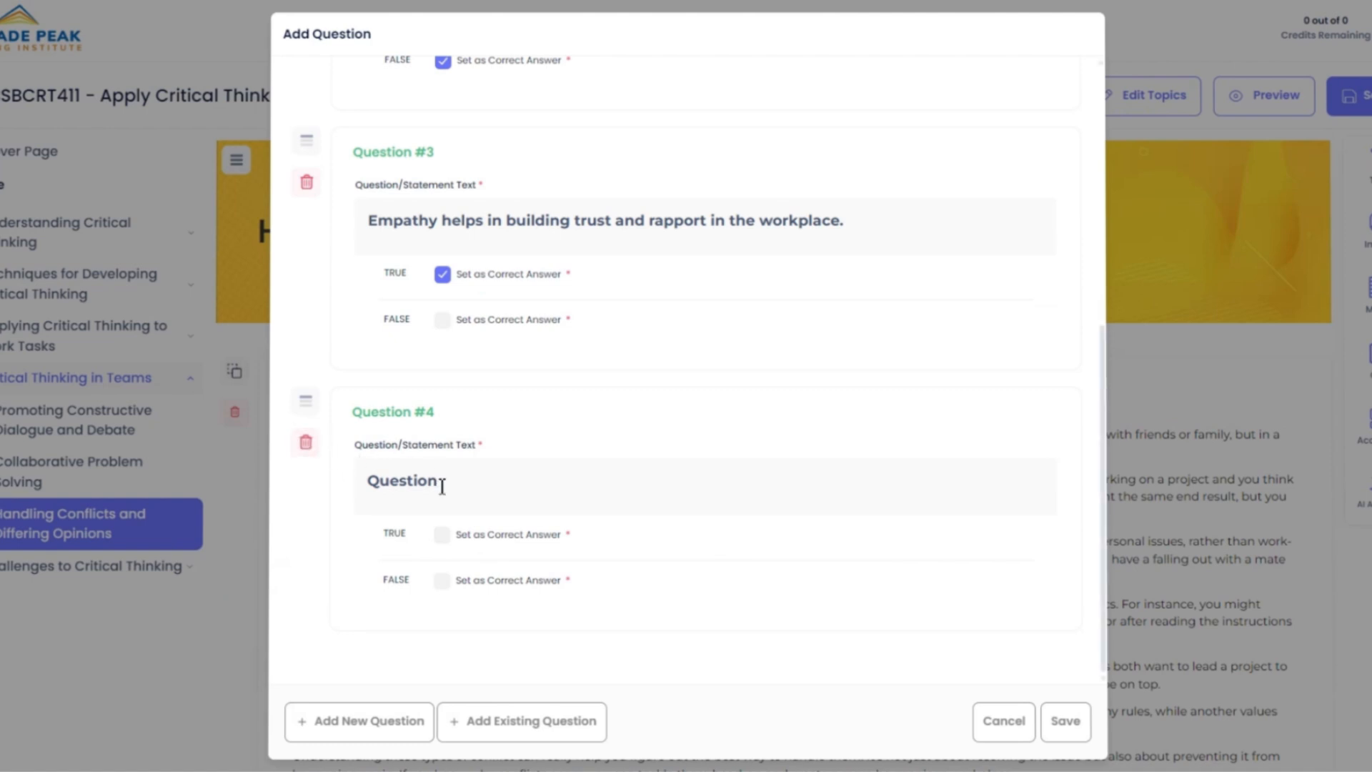
{"action": "double_click", "coordinate": [413, 483]}
{"action": "type", "text": "Task conflict occurs when team members disagree about the work itself."}
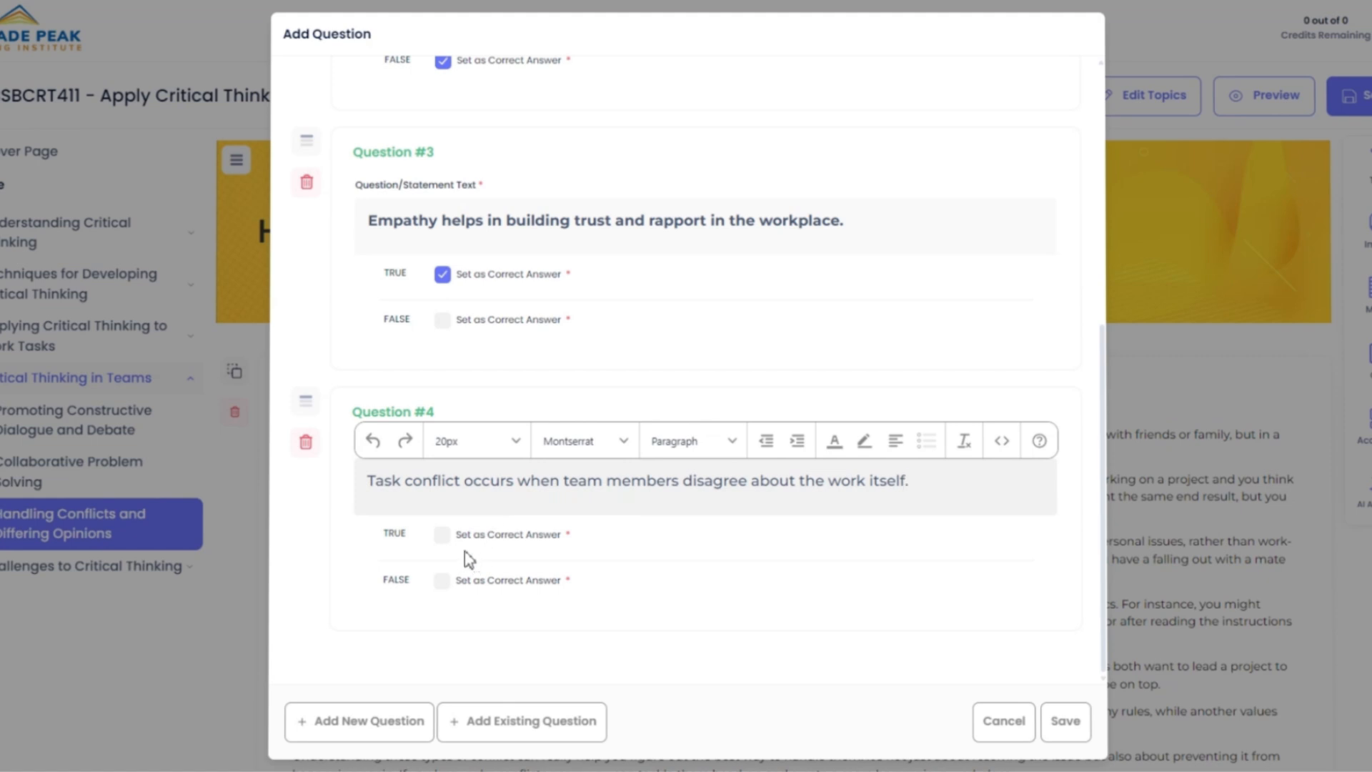
{"action": "left_click", "coordinate": [444, 537]}
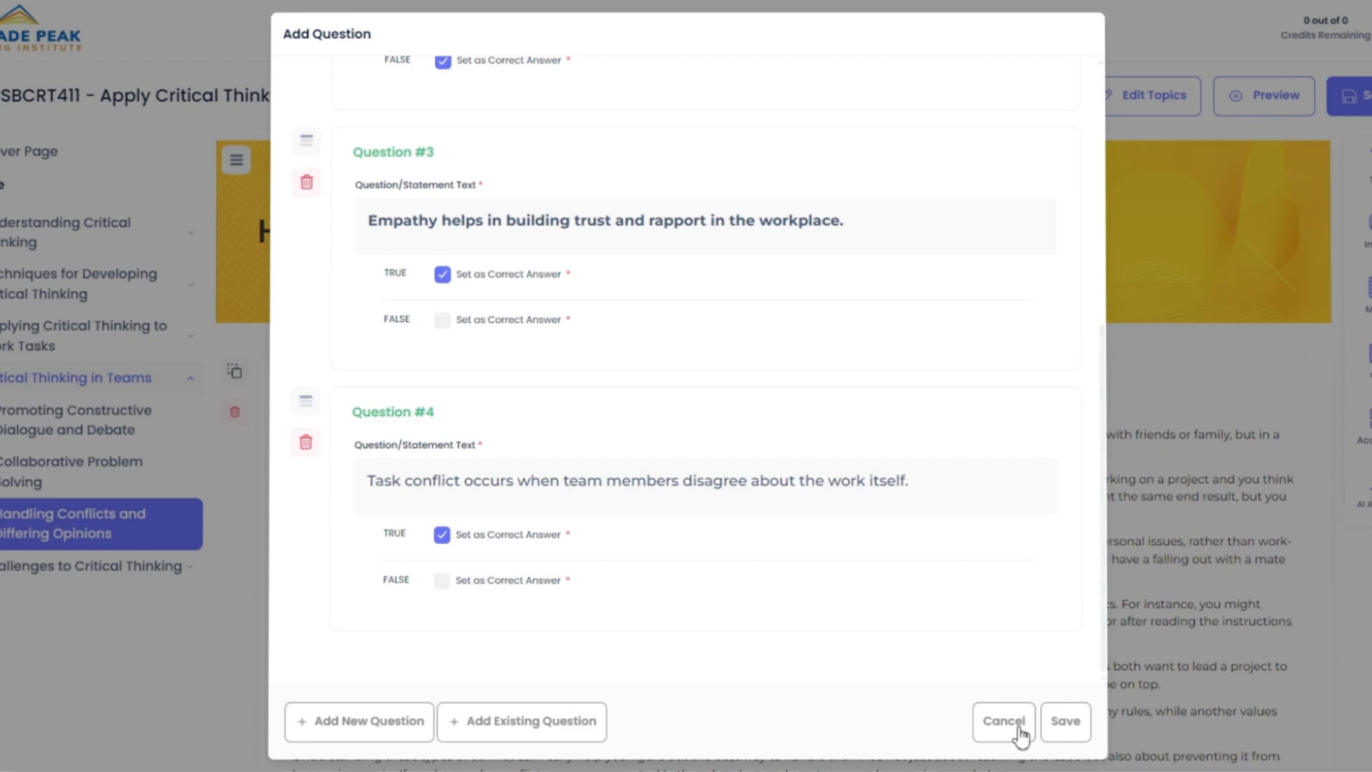
{"action": "left_click", "coordinate": [1072, 732]}
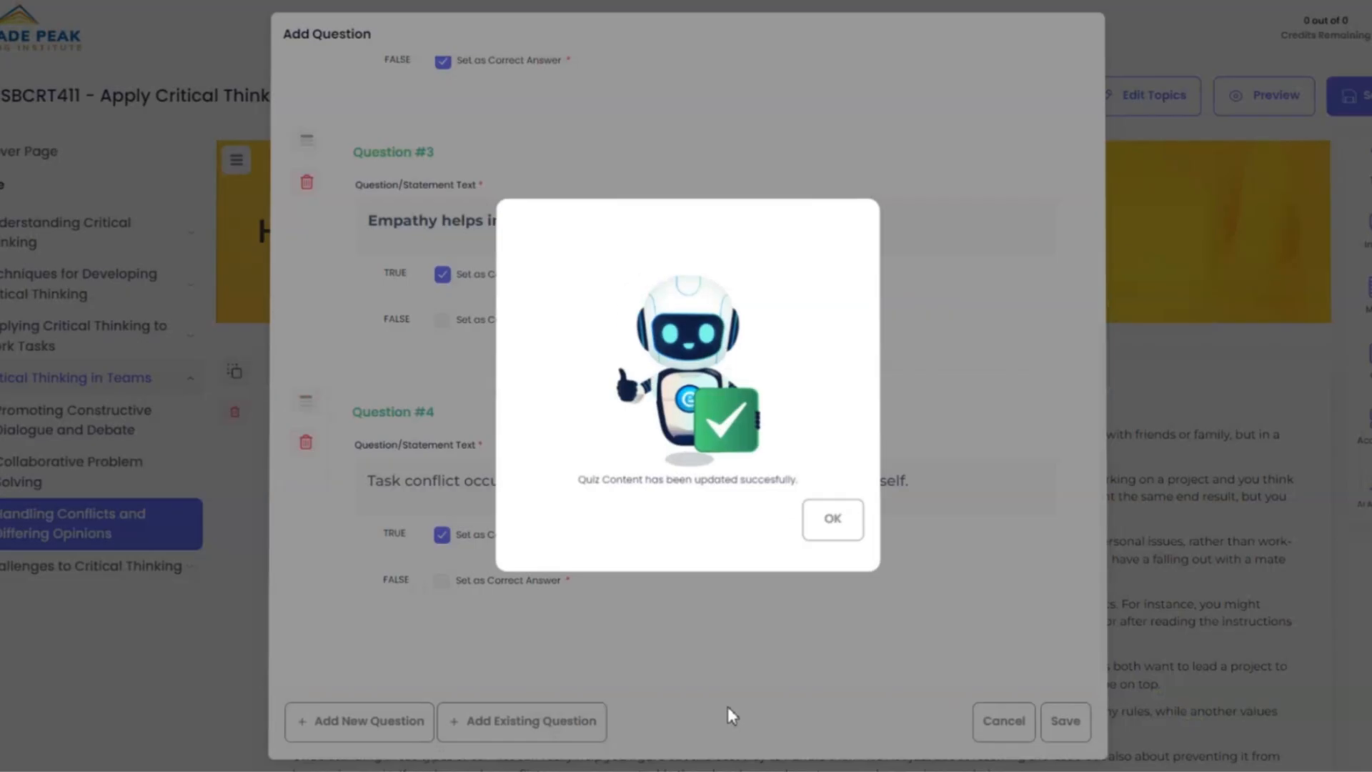
{"action": "left_click", "coordinate": [820, 513]}
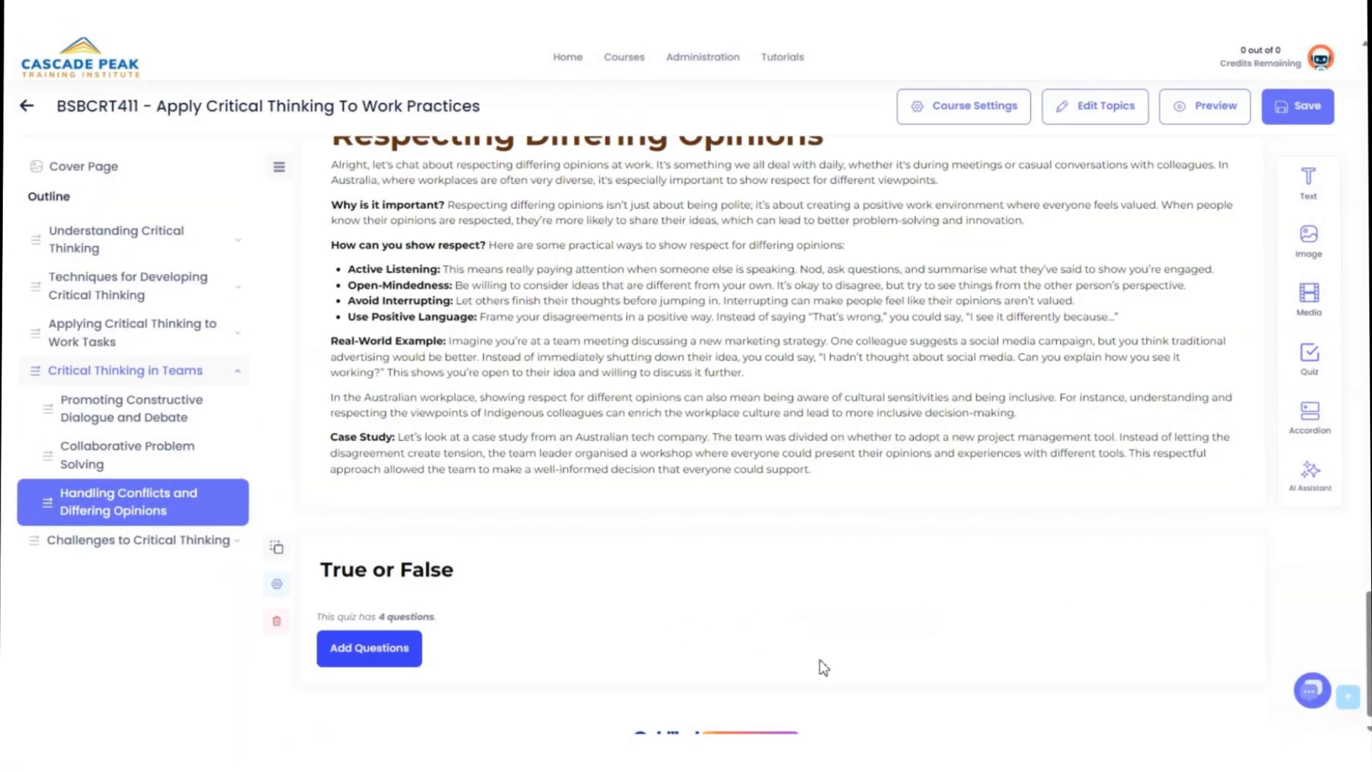
Step: Save the content of Handling Conflicts and Differing Opinions and preview the topic at its True or False quiz
{"action": "left_click", "coordinate": [1300, 116]}
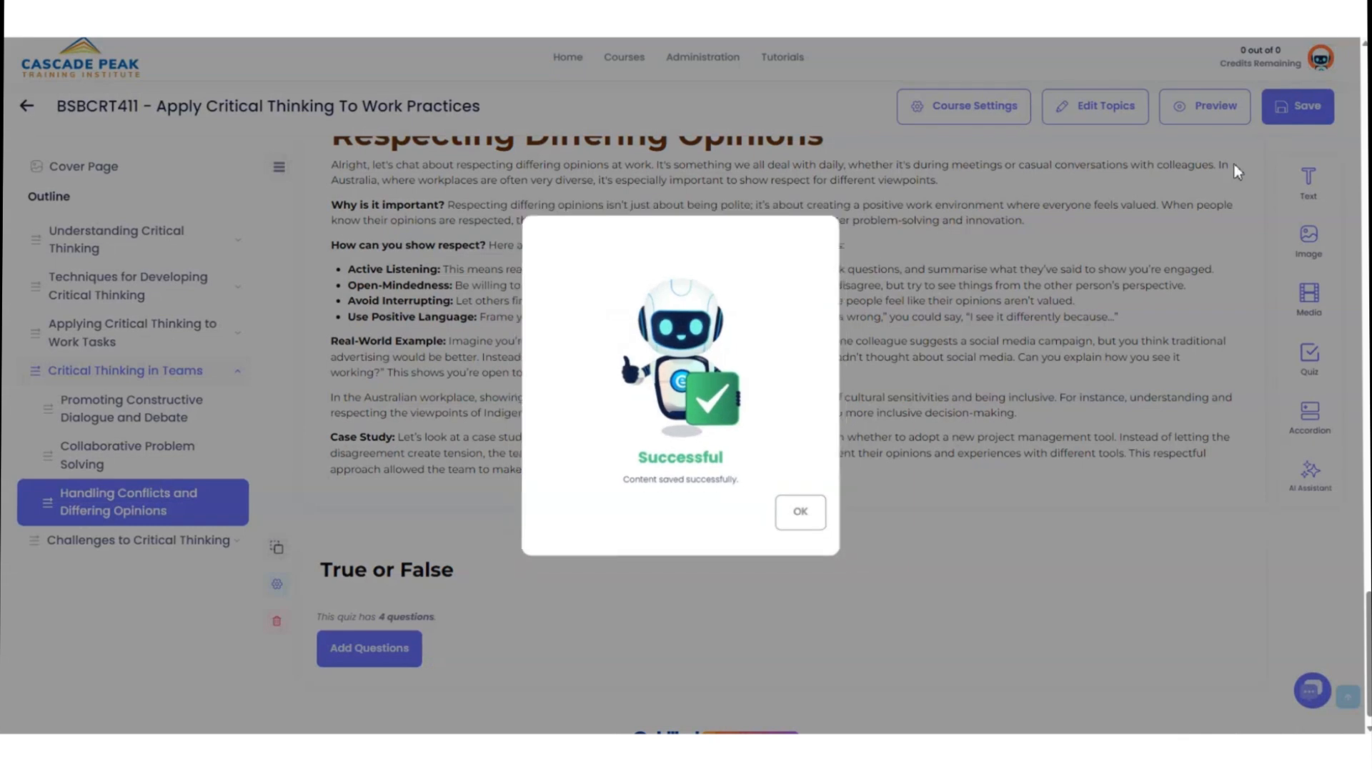
{"action": "left_click", "coordinate": [795, 530]}
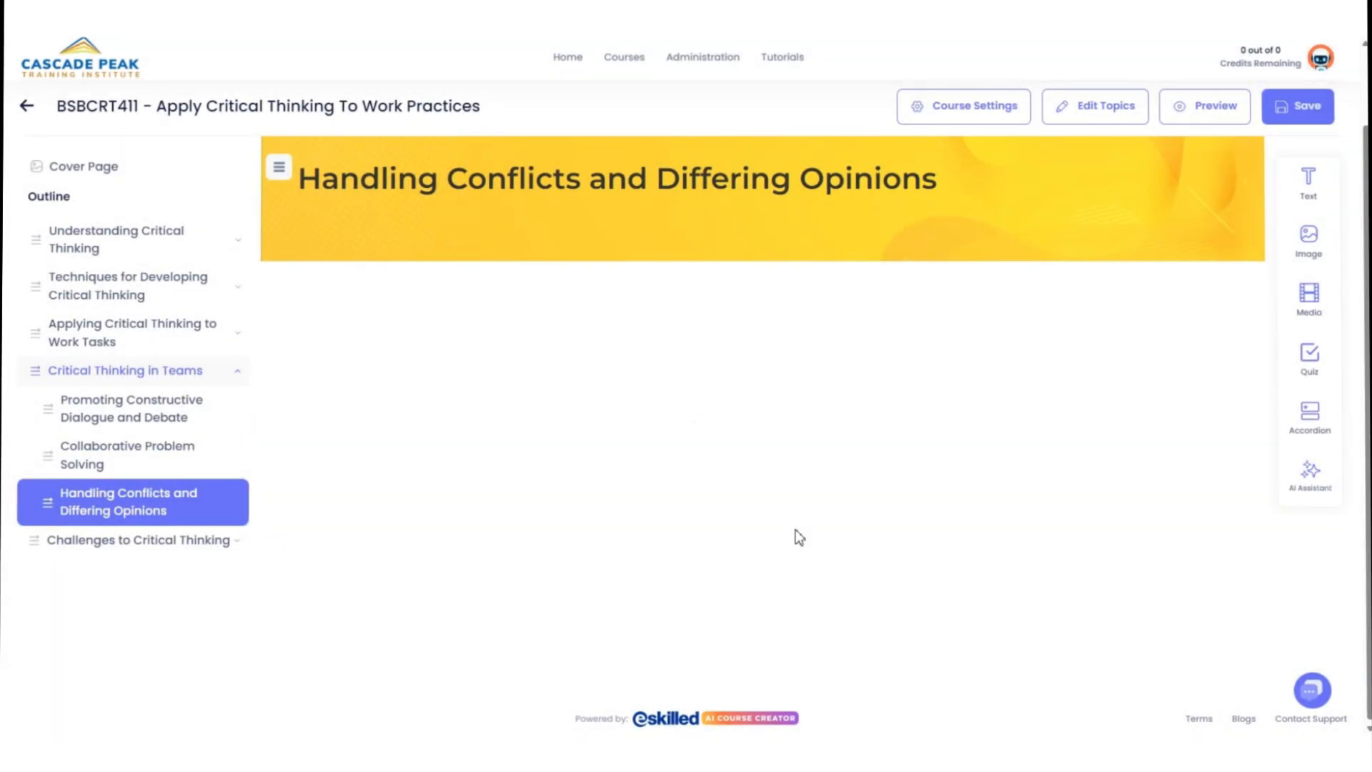
{"action": "left_click", "coordinate": [1208, 106]}
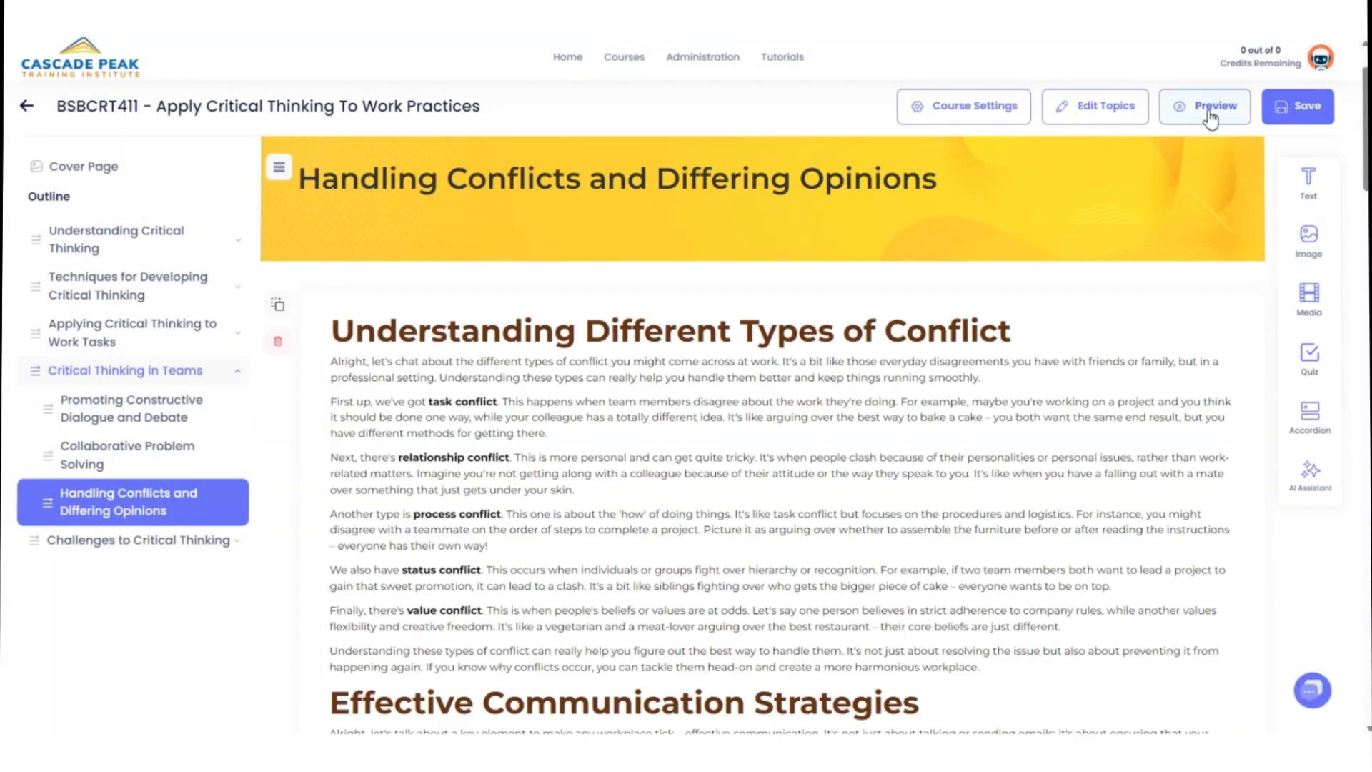
{"action": "scroll", "coordinate": [599, 452], "scroll_direction": "down", "scroll_amount": 20}
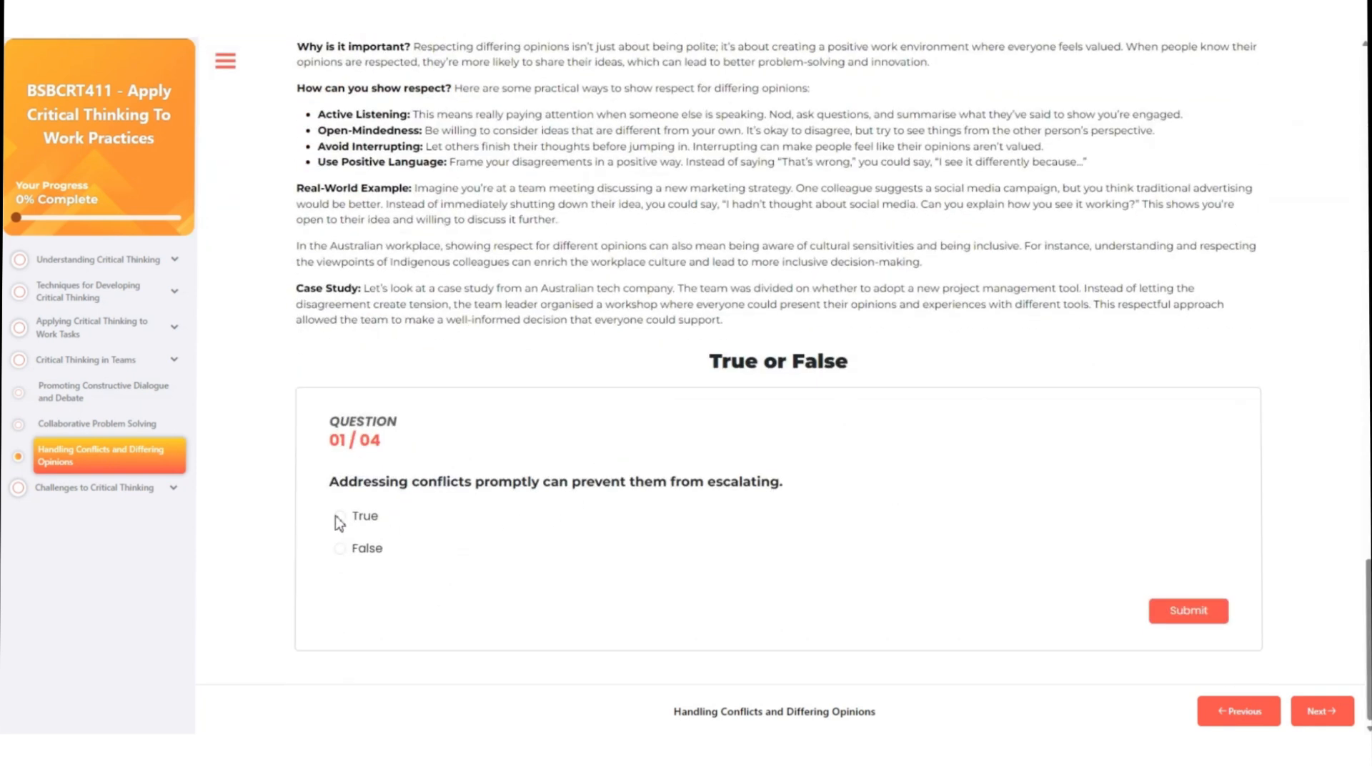
Step: Test the quiz in the preview by answering its four questions True, False, True and True, and finish it
{"action": "left_click", "coordinate": [1160, 612]}
{"action": "left_click", "coordinate": [802, 511]}
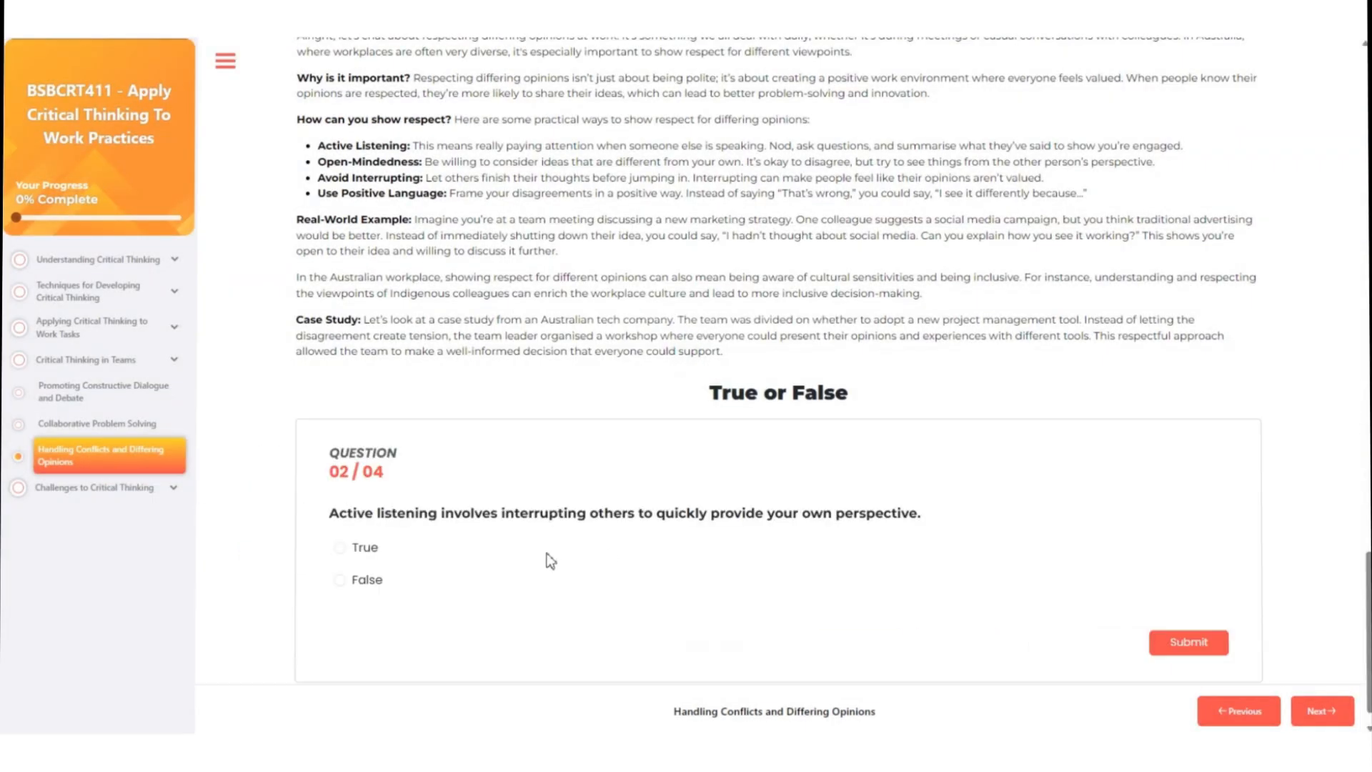
{"action": "left_click", "coordinate": [1201, 643]}
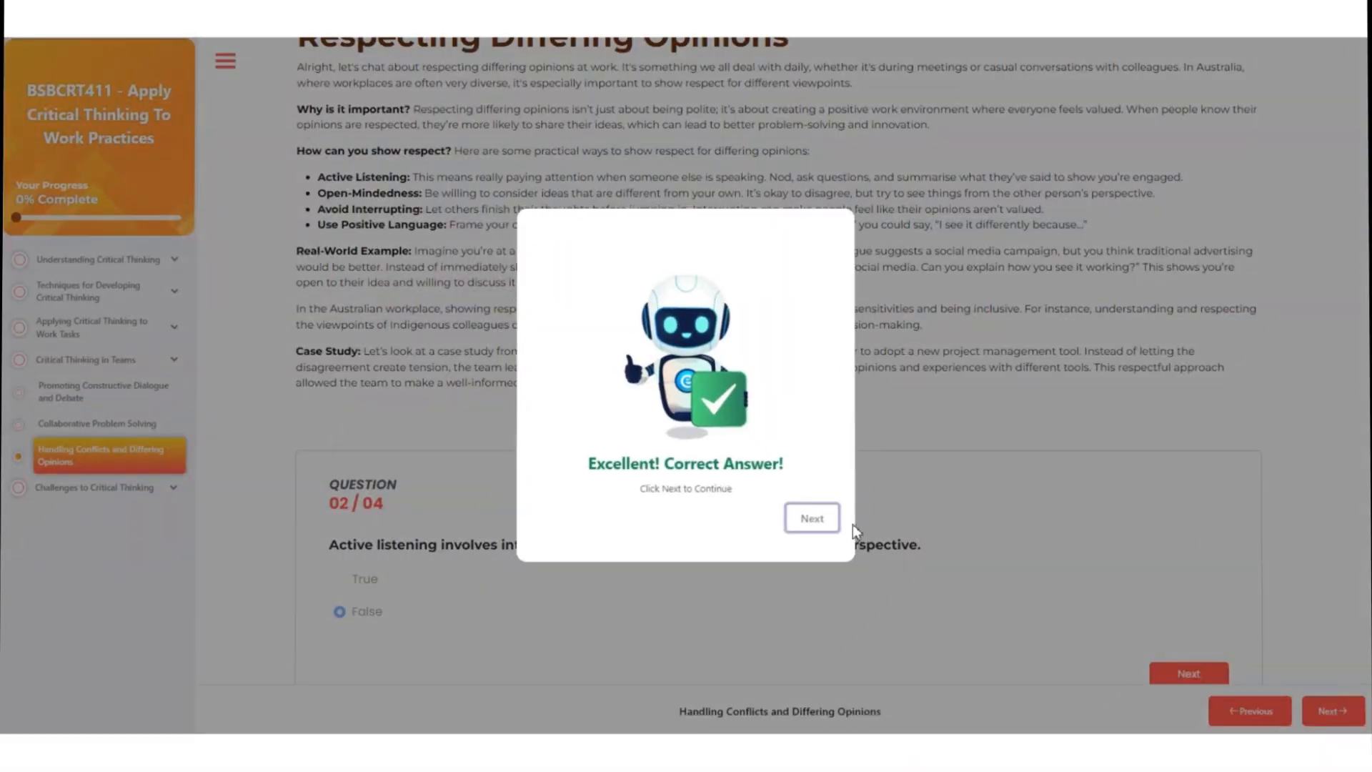
{"action": "left_click", "coordinate": [804, 516]}
{"action": "left_click", "coordinate": [340, 579]}
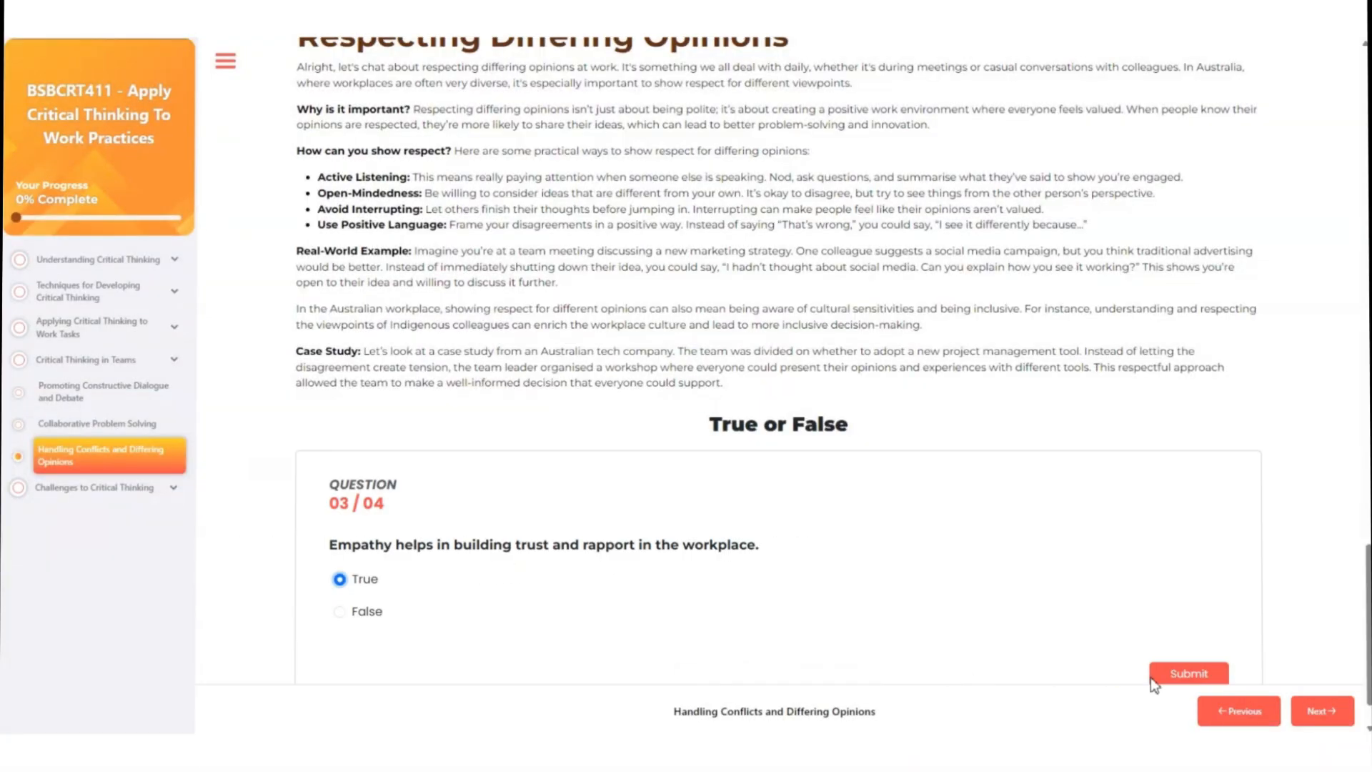
{"action": "left_click", "coordinate": [1179, 673]}
{"action": "left_click", "coordinate": [803, 514]}
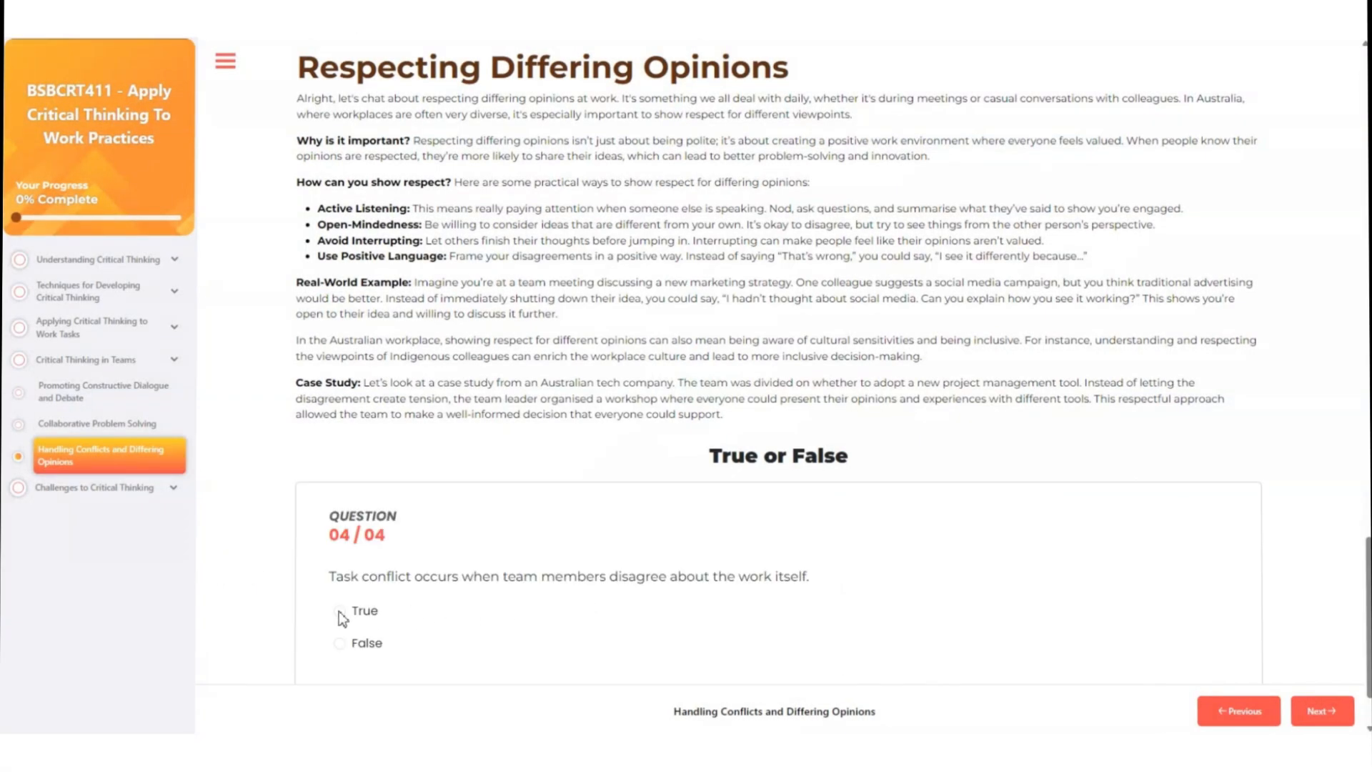
{"action": "left_click", "coordinate": [341, 614]}
{"action": "left_click", "coordinate": [1185, 609]}
{"action": "left_click", "coordinate": [812, 518]}
{"action": "left_click", "coordinate": [811, 519]}
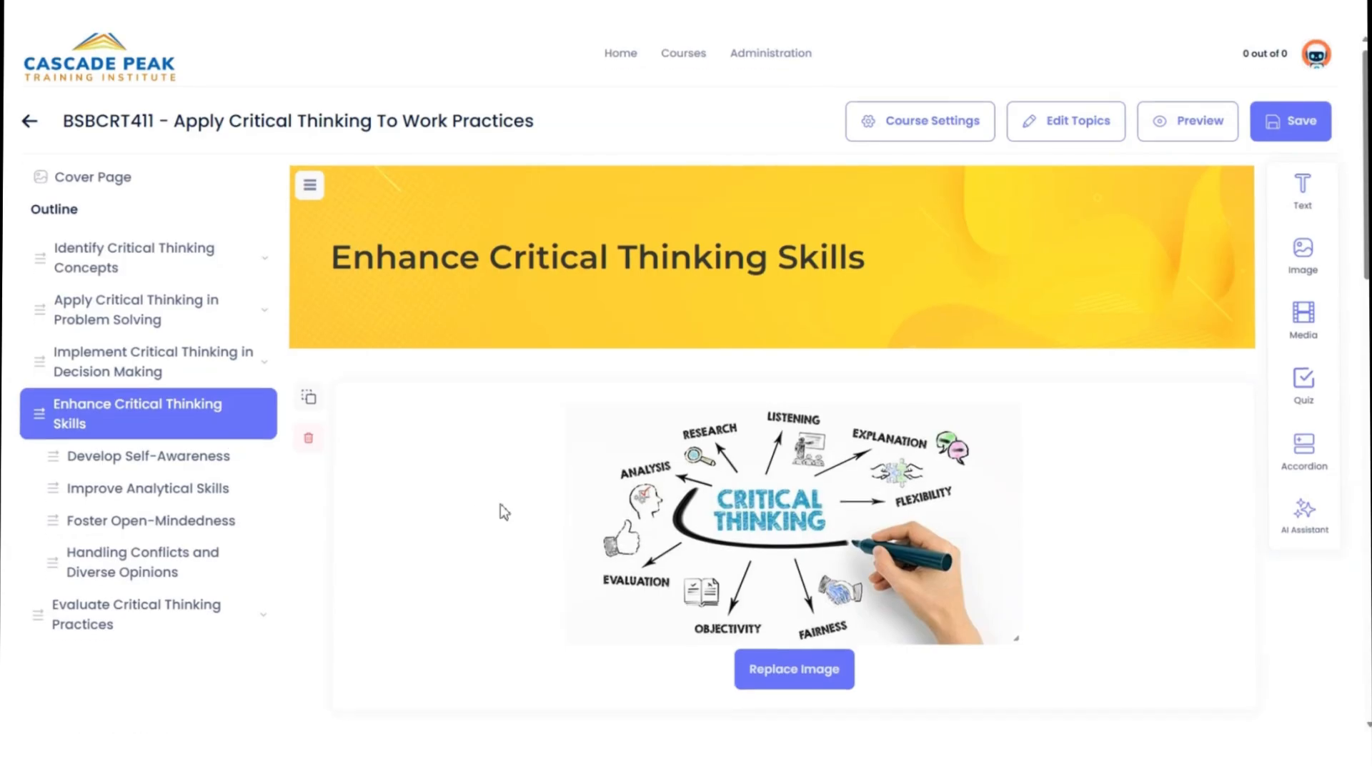
Step: Generate an AI case study covering only the current topic, Enhance Critical Thinking Skills
{"action": "scroll", "coordinate": [501, 504], "scroll_direction": "down", "scroll_amount": 15}
{"action": "scroll", "coordinate": [501, 504], "scroll_direction": "down", "scroll_amount": 5}
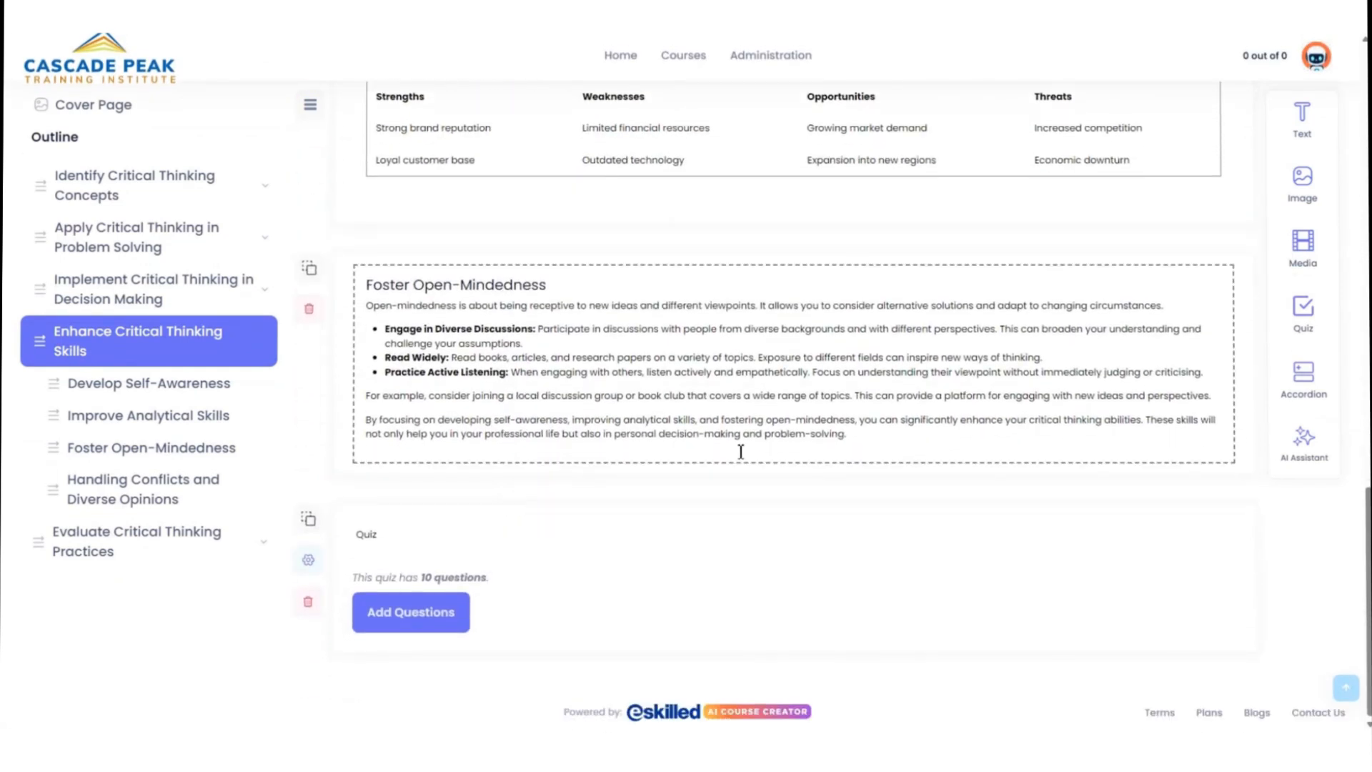
{"action": "left_click", "coordinate": [1304, 456]}
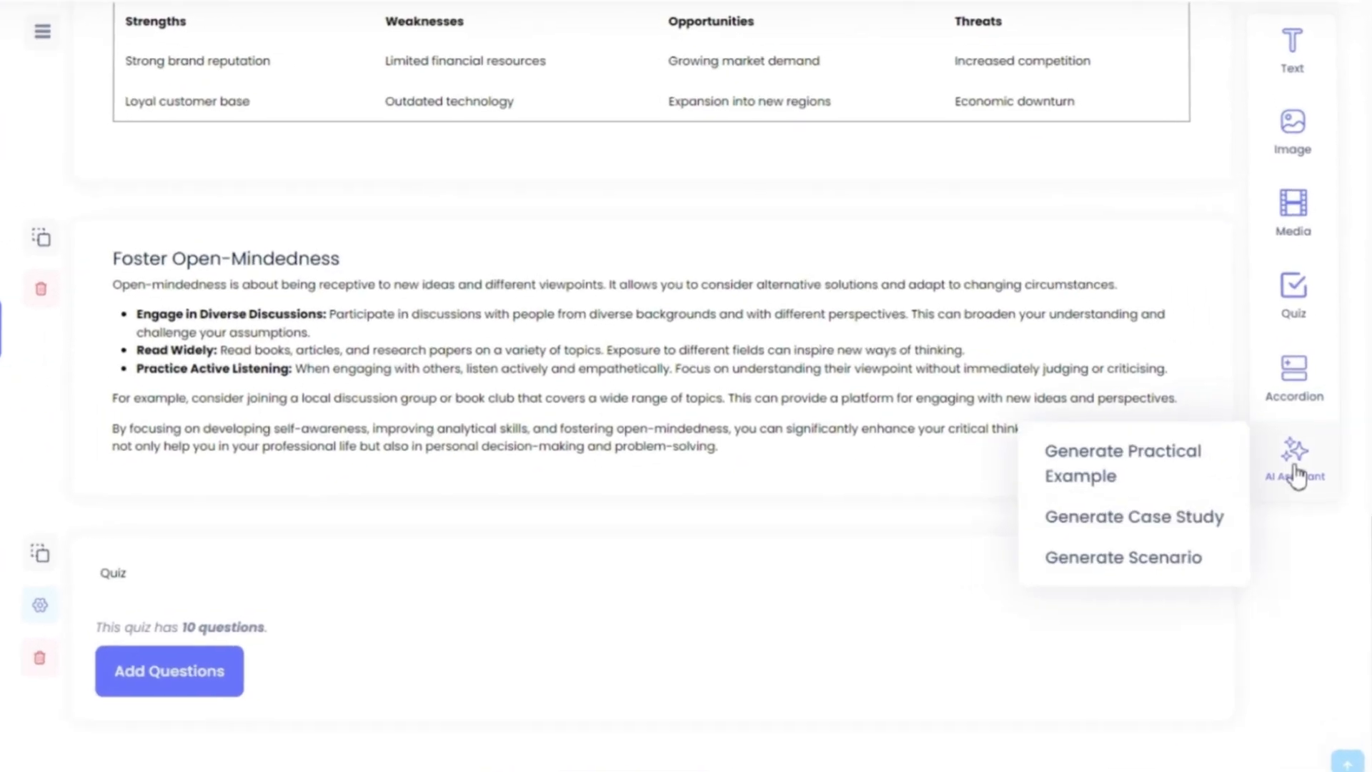
{"action": "mouse_move", "coordinate": [1169, 524]}
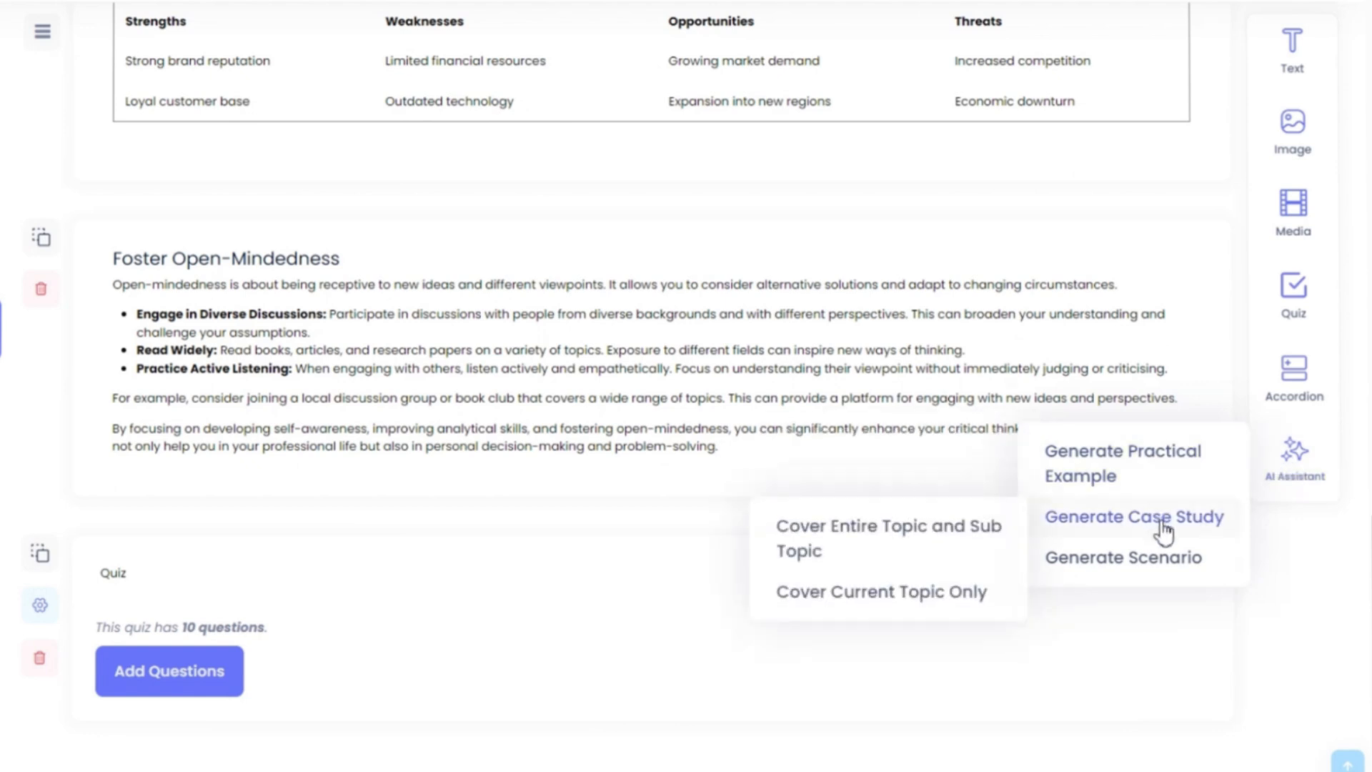
{"action": "left_click", "coordinate": [943, 593]}
{"action": "left_click", "coordinate": [600, 586]}
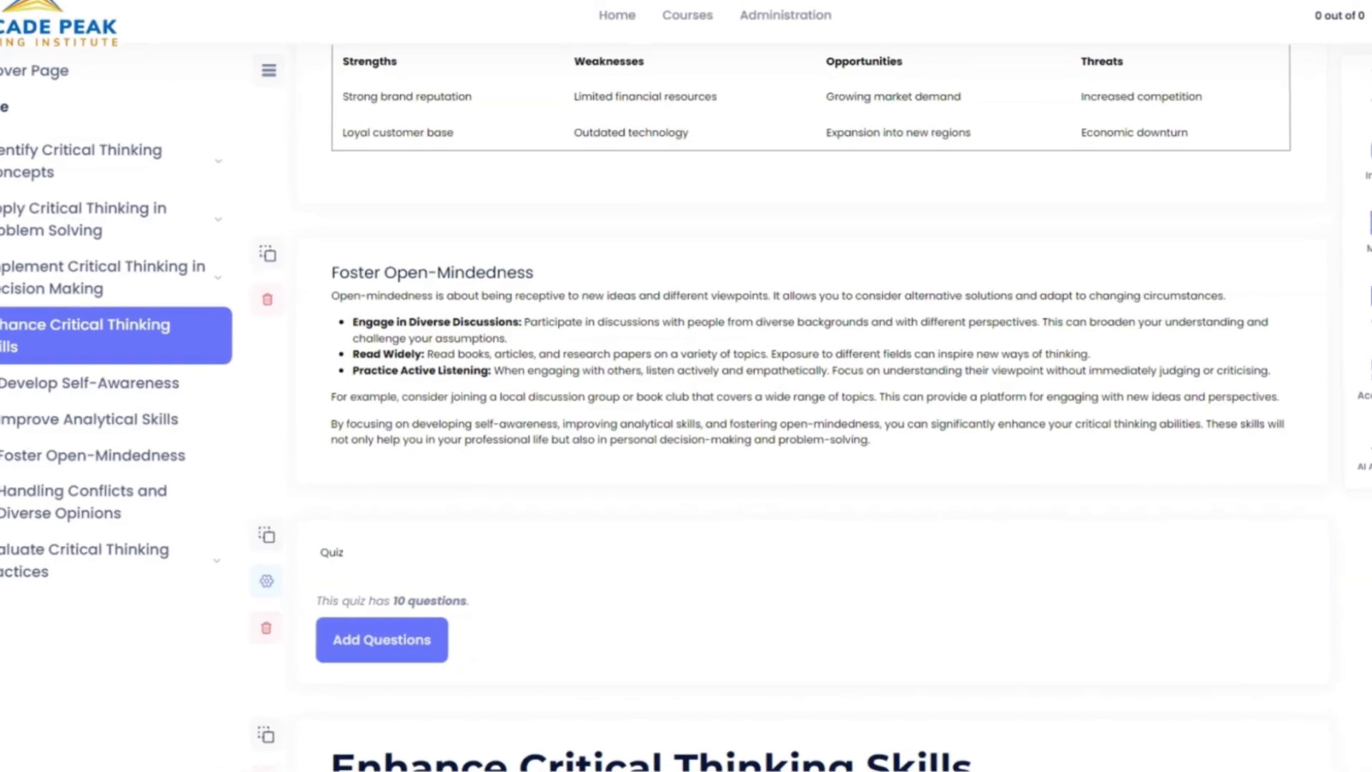
Step: Rearrange the content blocks around the generated Australian Bushfire Crisis case study and save the topic's content
{"action": "scroll", "coordinate": [655, 599], "scroll_direction": "down", "scroll_amount": 7}
{"action": "scroll", "coordinate": [655, 593], "scroll_direction": "down", "scroll_amount": 20}
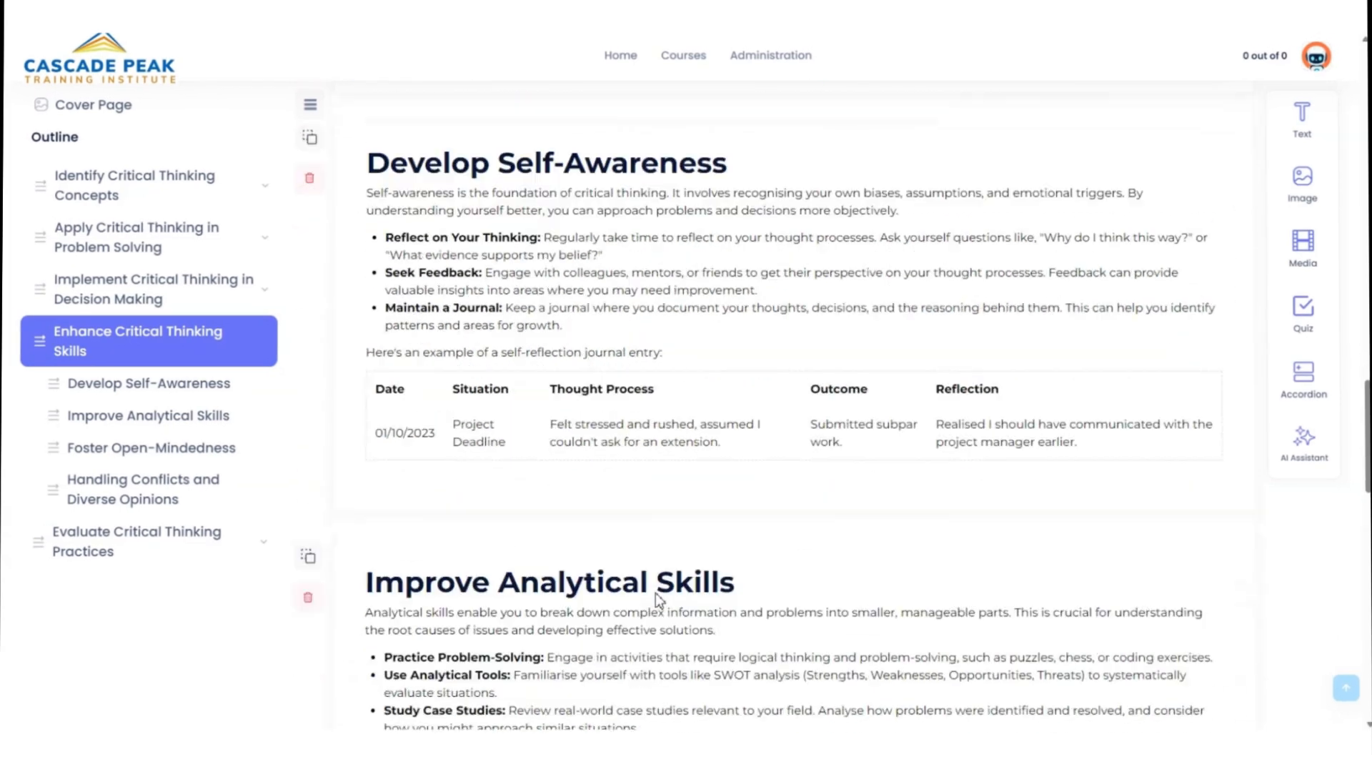
{"action": "scroll", "coordinate": [658, 593], "scroll_direction": "up", "scroll_amount": 20}
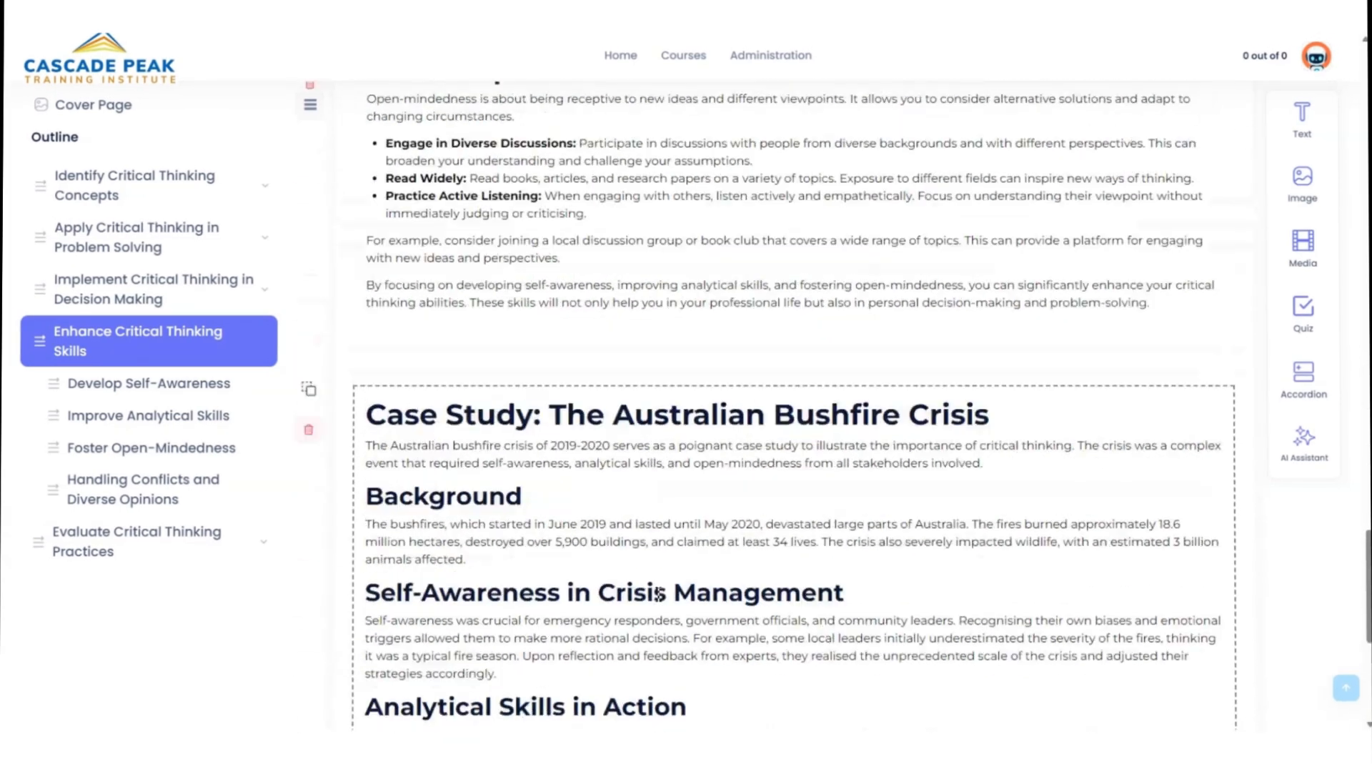
{"action": "left_click_drag", "start_coordinate": [309, 283], "coordinate": [321, 717]}
{"action": "left_click_drag", "start_coordinate": [328, 709], "coordinate": [317, 606]}
{"action": "scroll", "coordinate": [1167, 561], "scroll_direction": "up", "scroll_amount": 7}
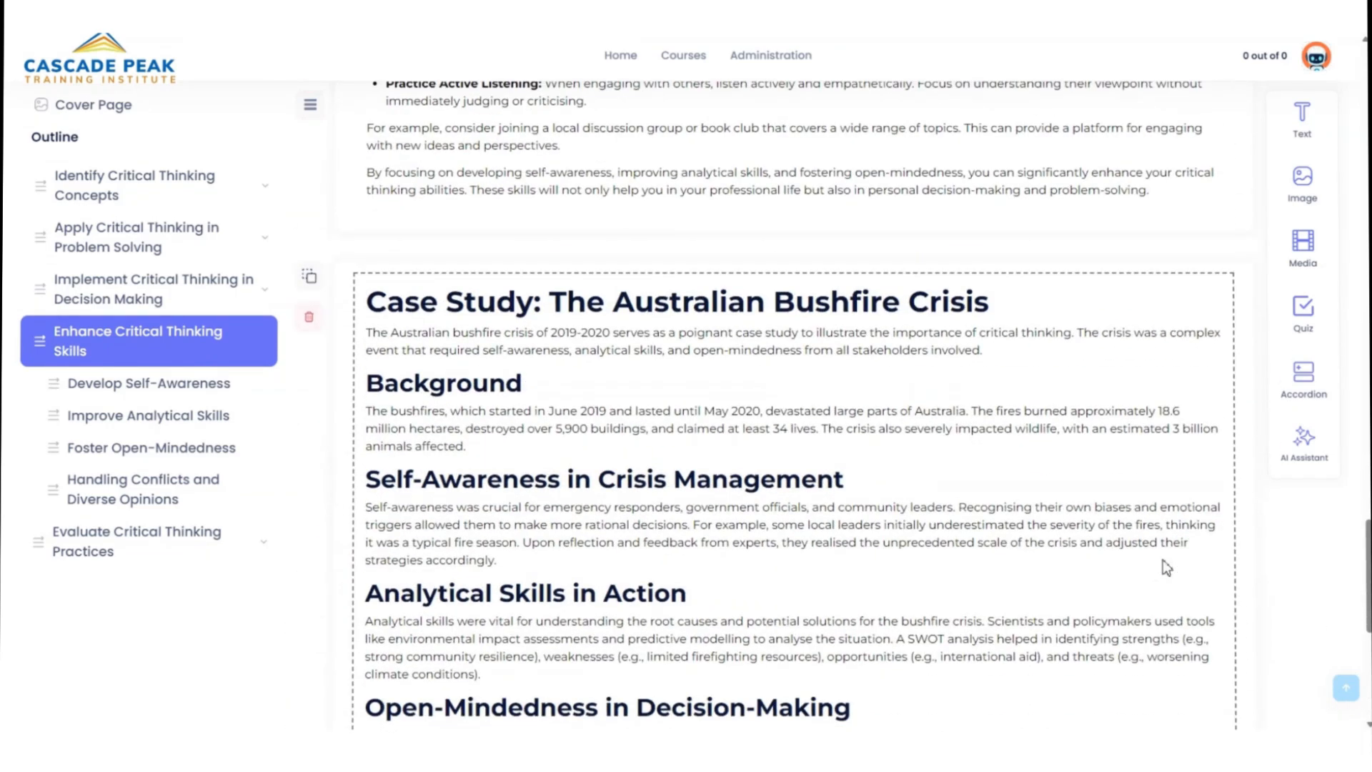
{"action": "left_click", "coordinate": [1346, 688]}
{"action": "left_click", "coordinate": [1310, 146]}
{"action": "left_click", "coordinate": [818, 524]}
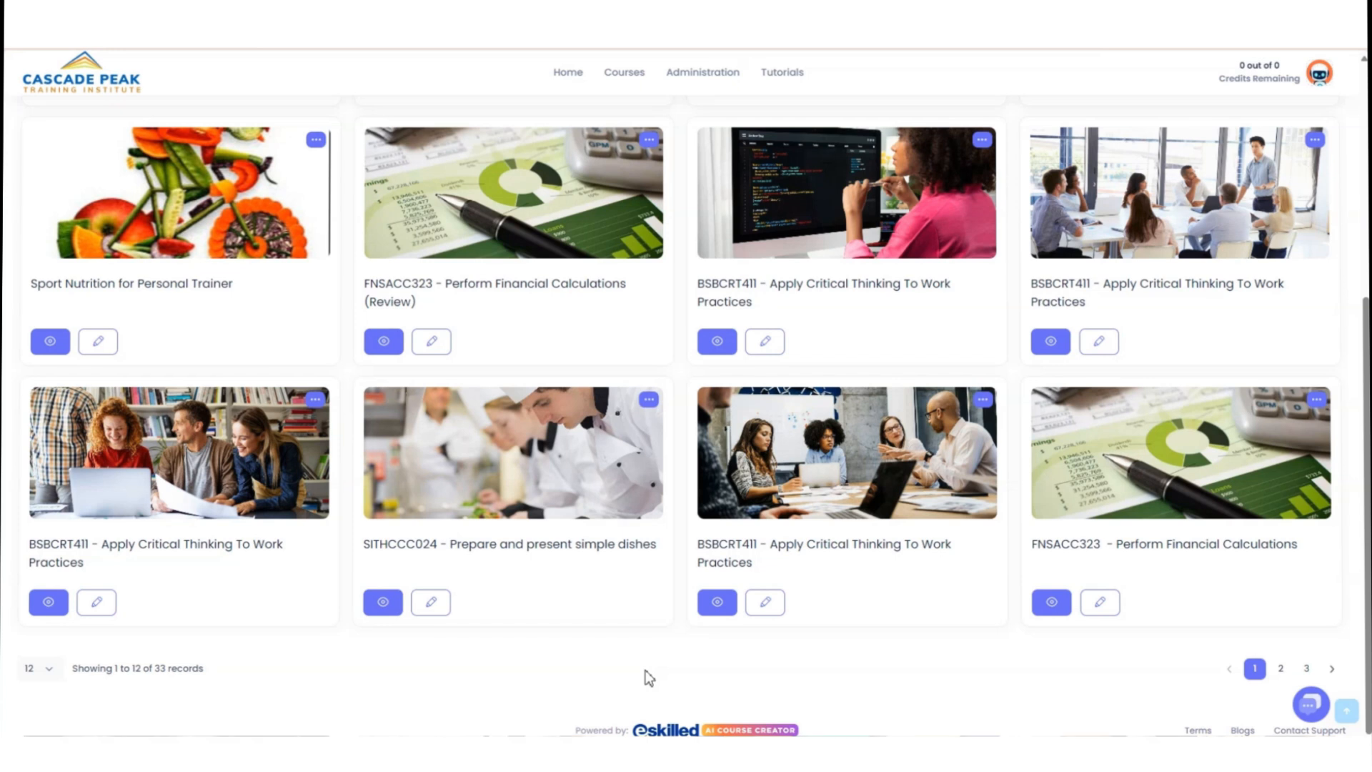
Step: Generate and copy the course preview link for the BSBCRT411 course whose cover shows three people around a laptop
{"action": "left_click", "coordinate": [315, 400]}
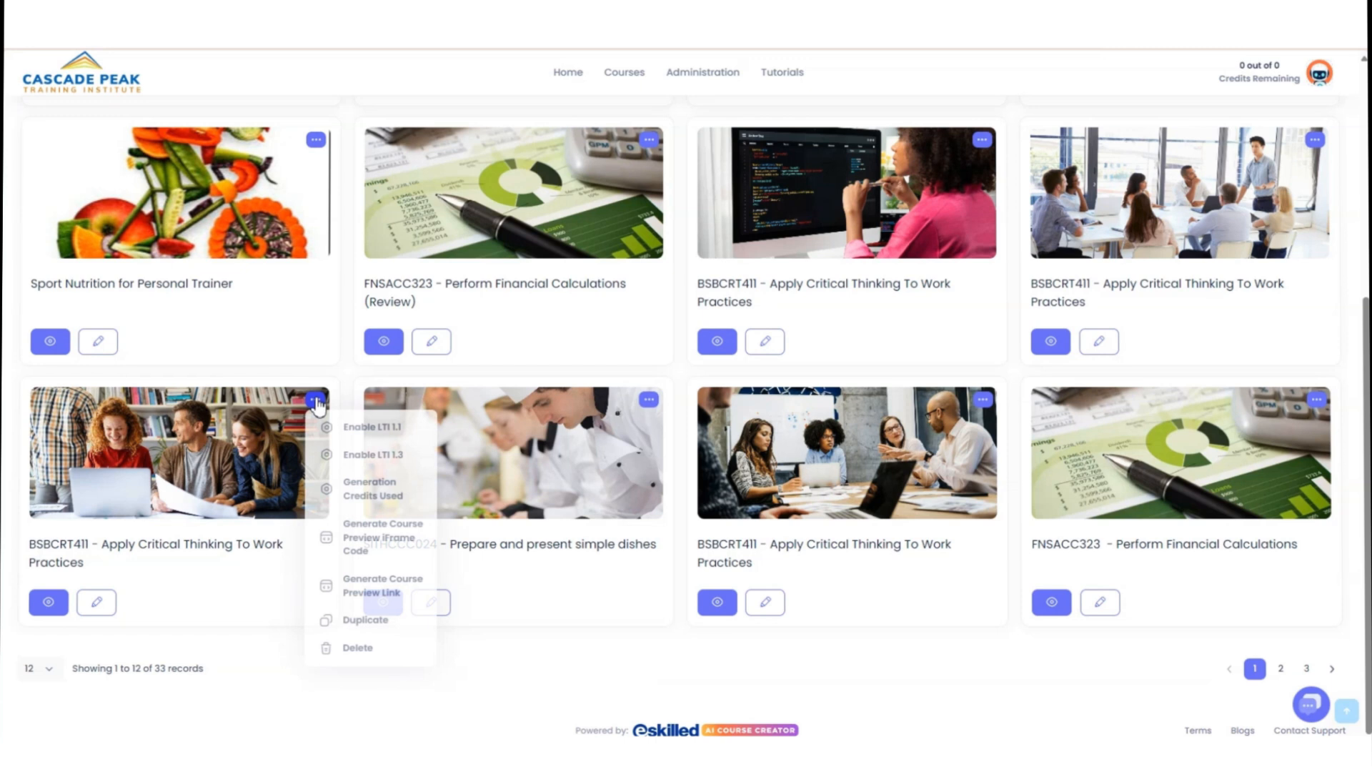
{"action": "left_click", "coordinate": [359, 590]}
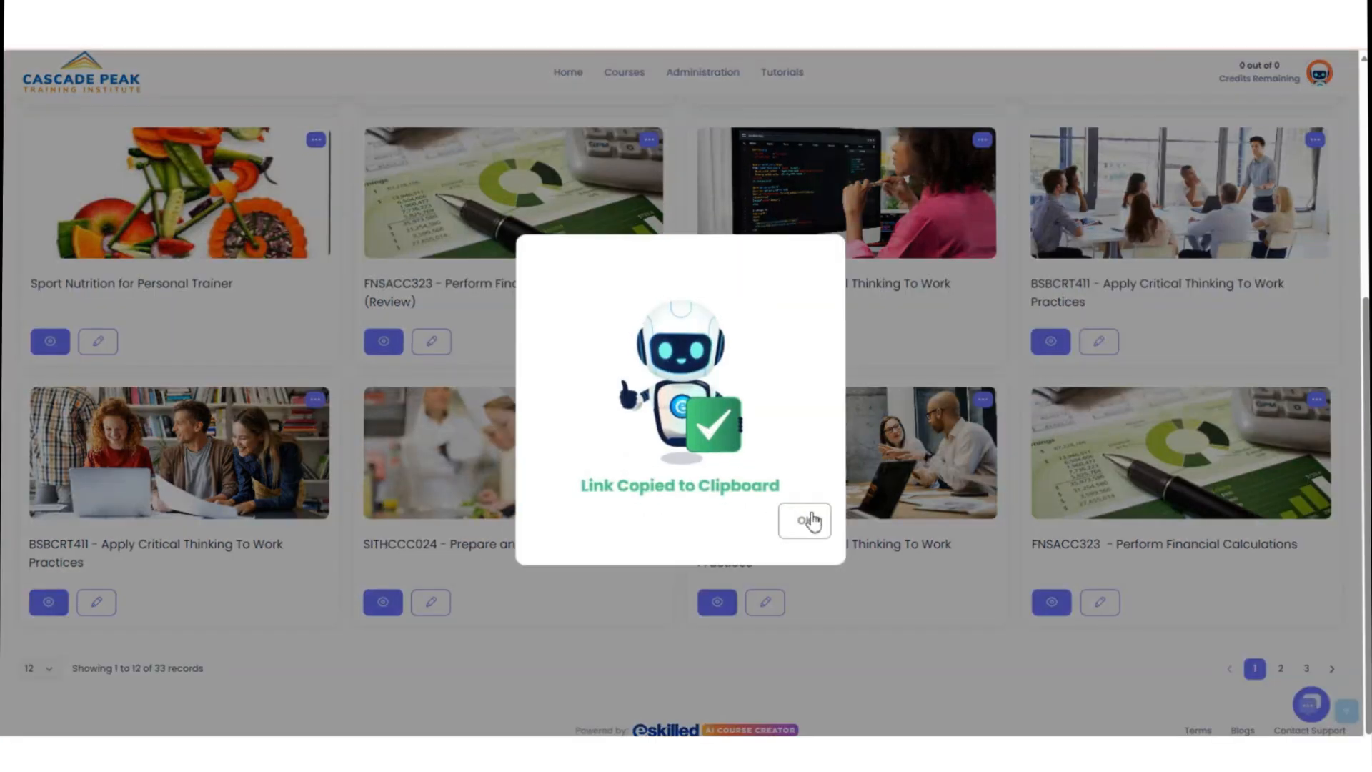
{"action": "left_click", "coordinate": [807, 520]}
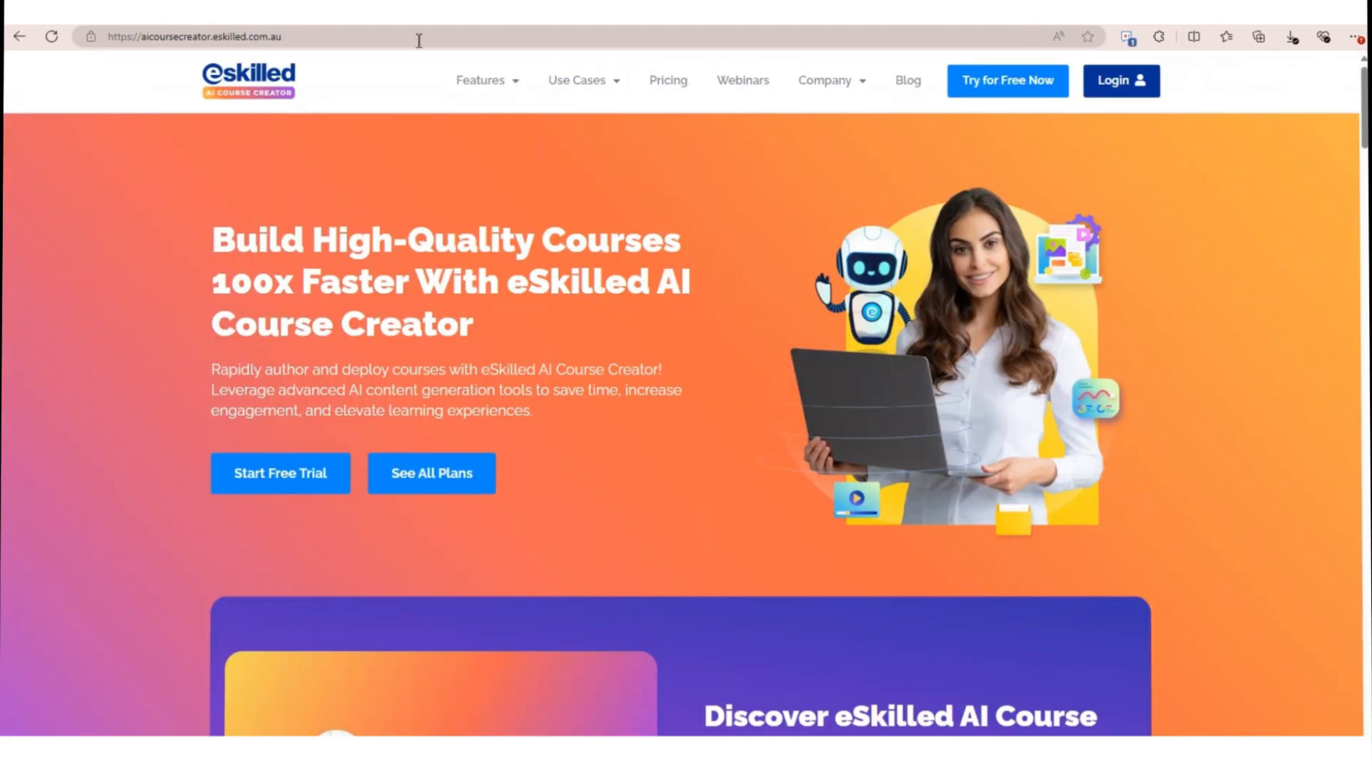
Step: Open the copied BSBCRT411 course preview link in the browser
{"action": "left_click", "coordinate": [368, 41]}
{"action": "key", "text": "ctrl+v"}
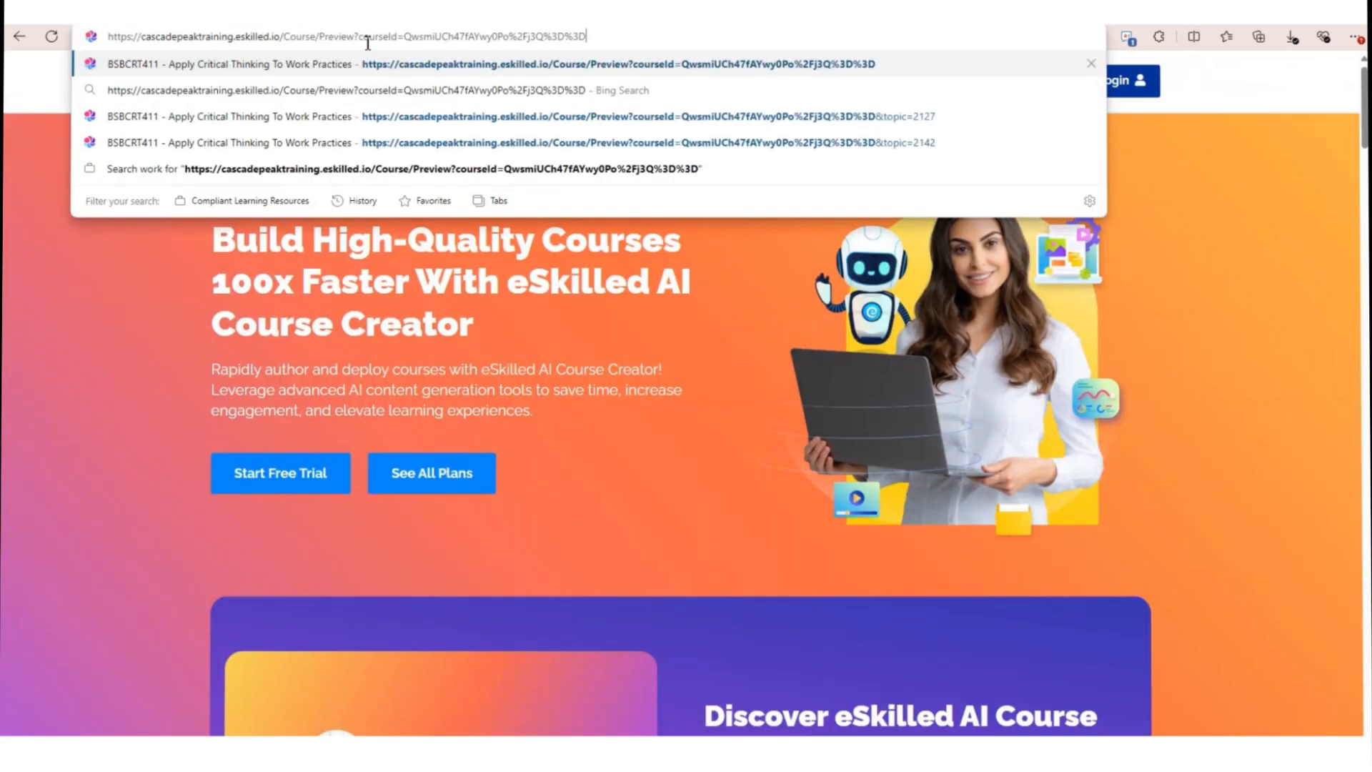
{"action": "key", "text": "Return"}
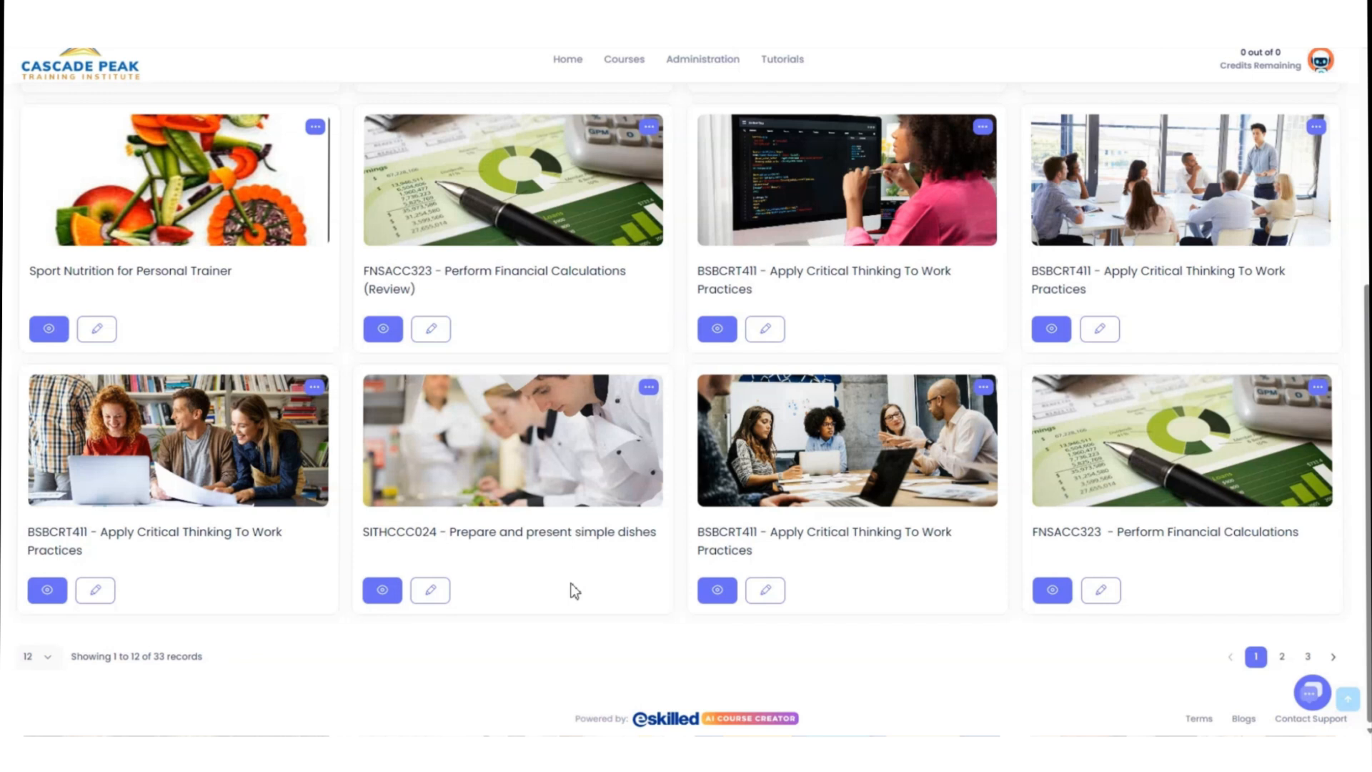
Step: Enable LTI 1.1 for the same BSBCRT411 course, copy the generated keys and tool link, and acknowledge that they are saved
{"action": "left_click", "coordinate": [312, 388]}
{"action": "left_click", "coordinate": [336, 413]}
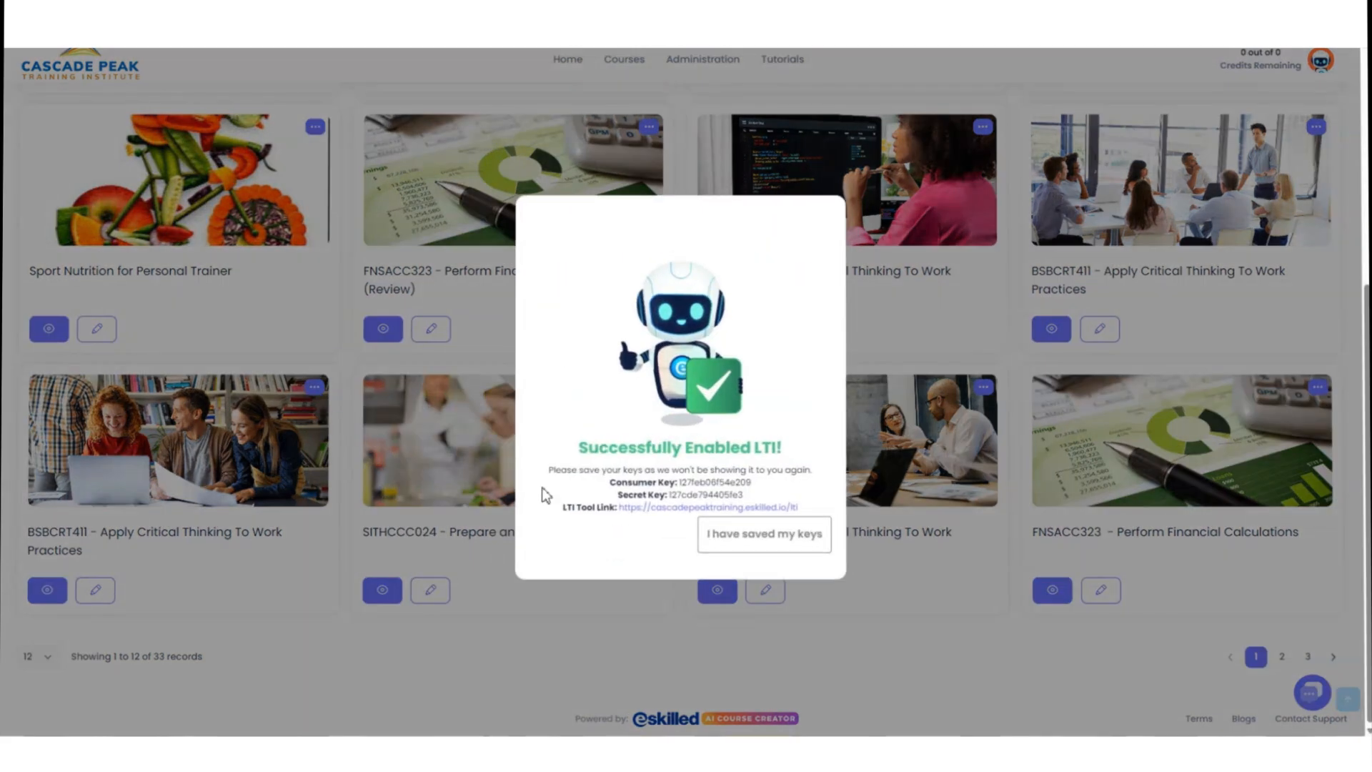
{"action": "left_click_drag", "start_coordinate": [548, 468], "coordinate": [835, 504]}
{"action": "key", "text": "ctrl+c"}
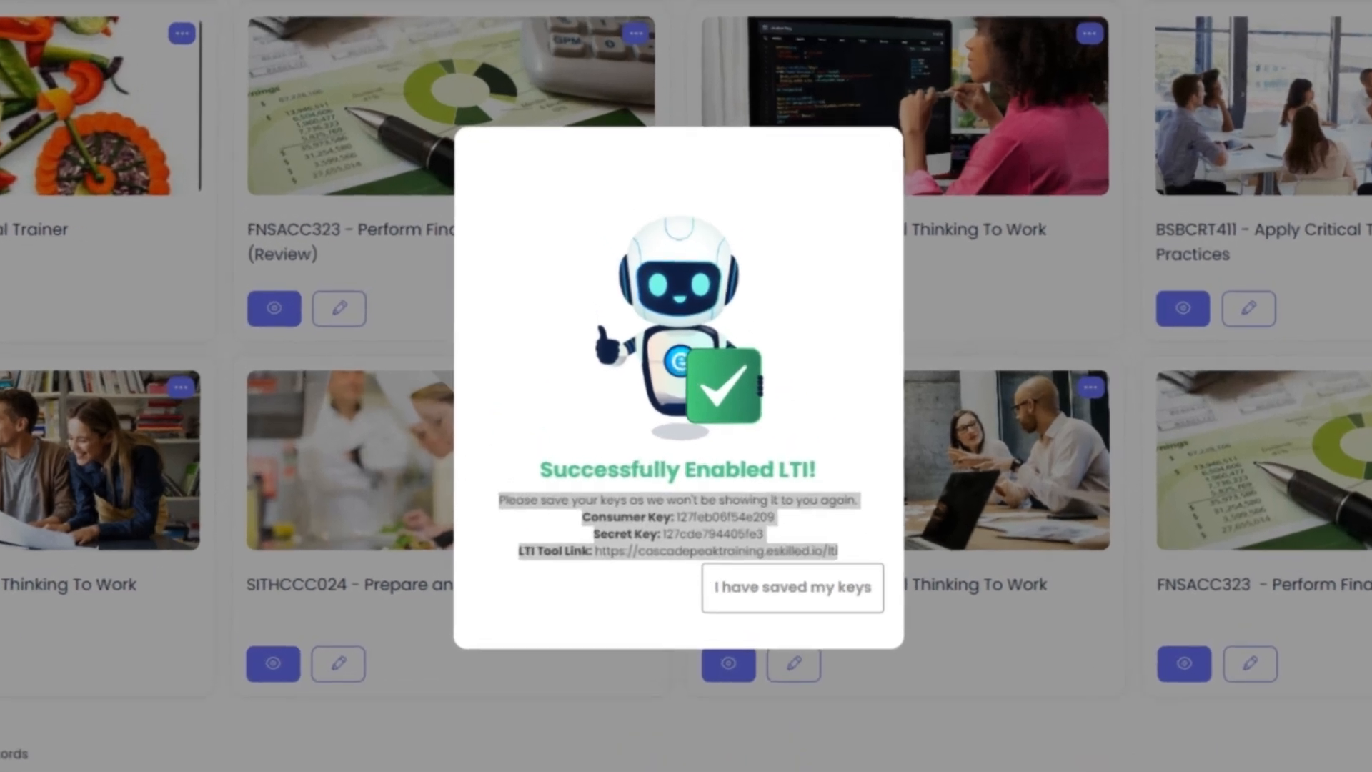
{"action": "left_click", "coordinate": [770, 611]}
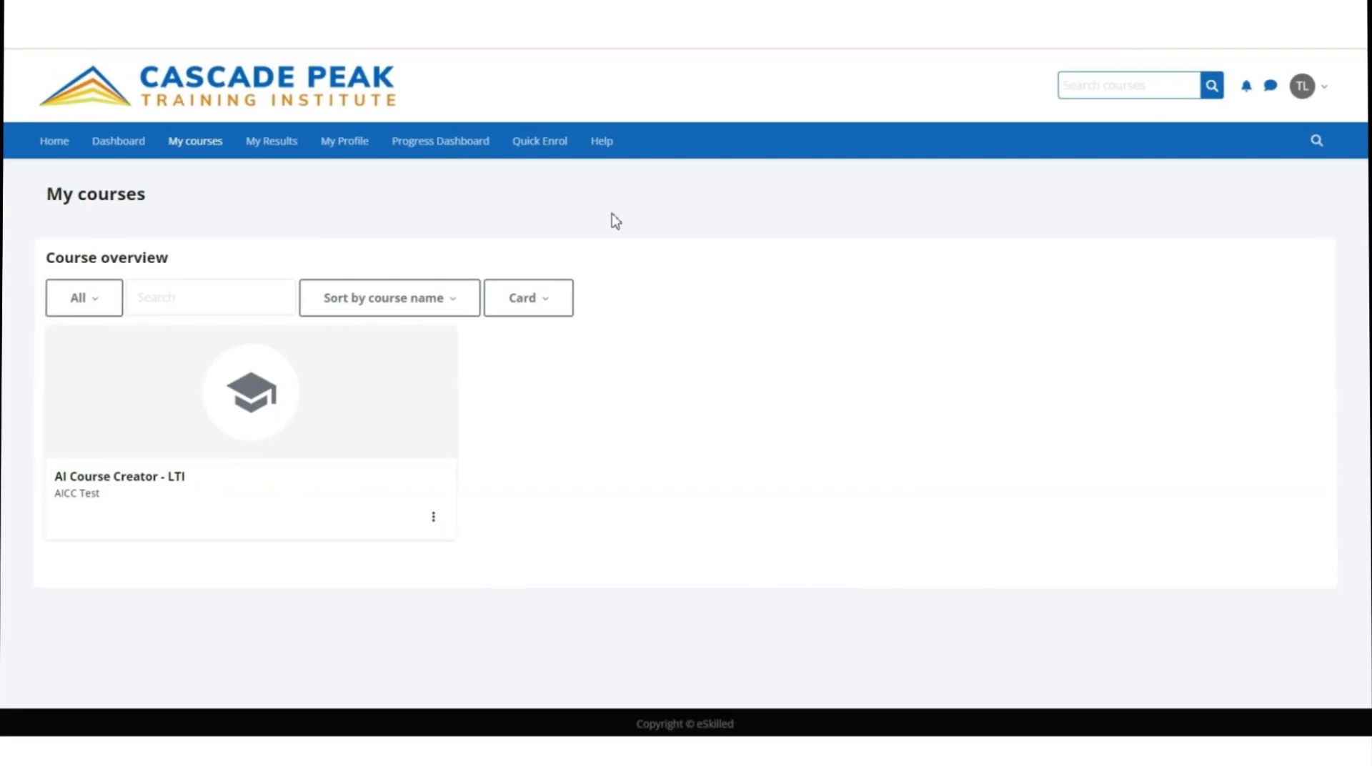
{"action": "left_click", "coordinate": [160, 480]}
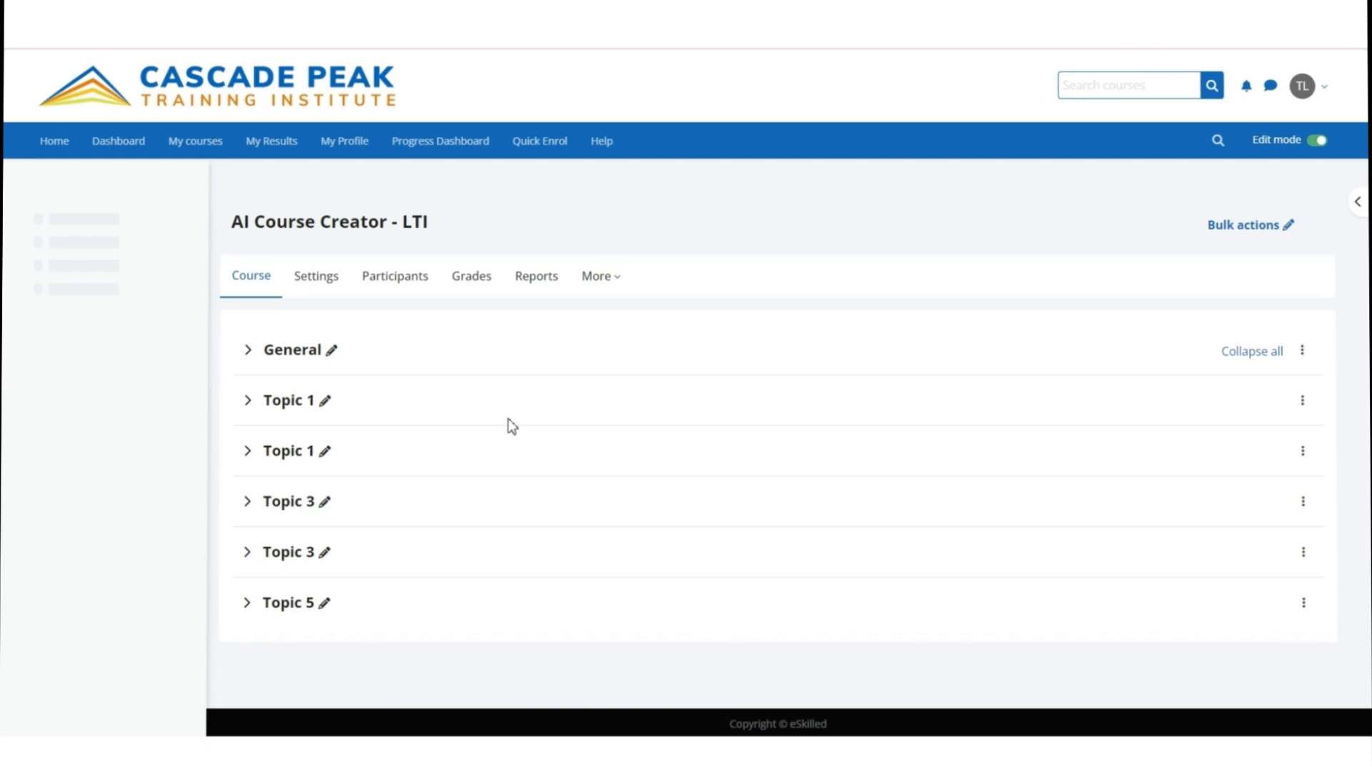
{"action": "left_click", "coordinate": [606, 282]}
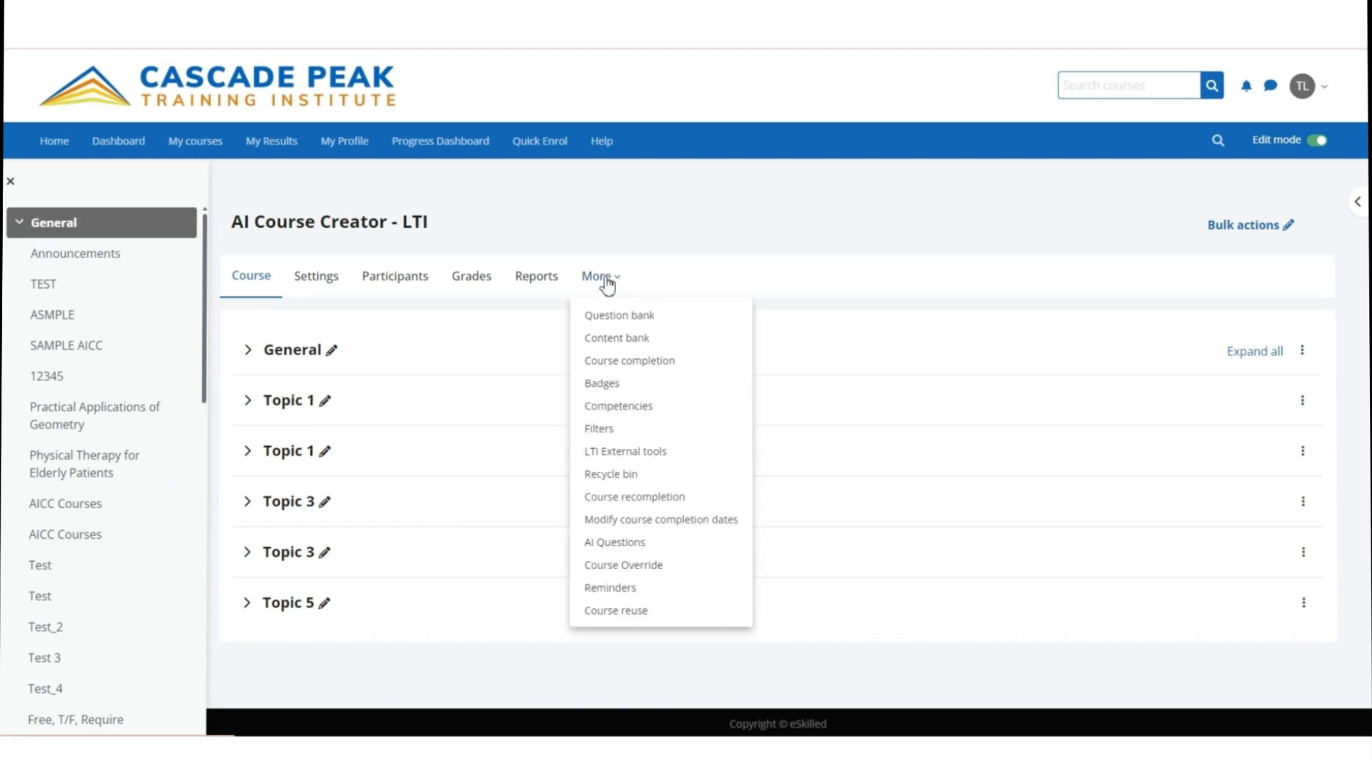
{"action": "left_click", "coordinate": [610, 453]}
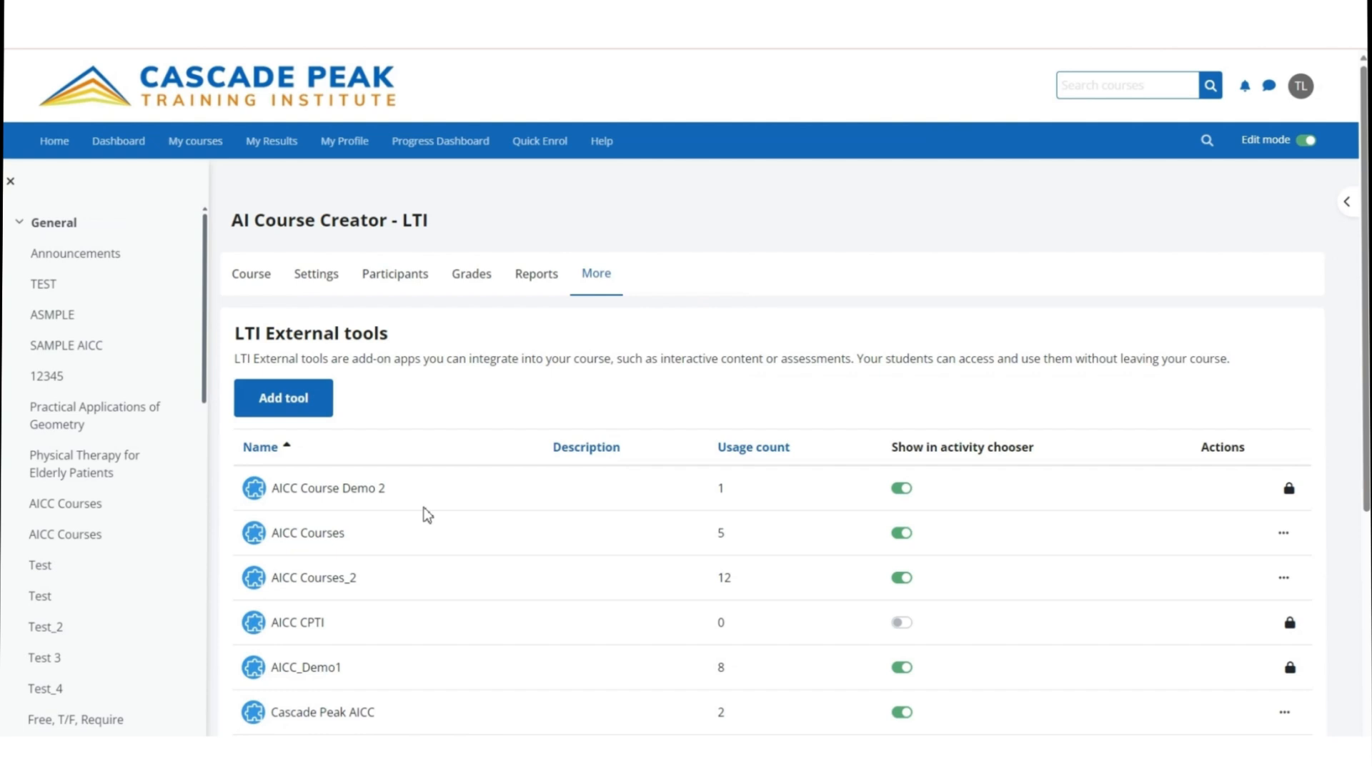
{"action": "left_click", "coordinate": [283, 397]}
{"action": "left_click", "coordinate": [533, 422]}
{"action": "type", "text": "BSB LTI"}
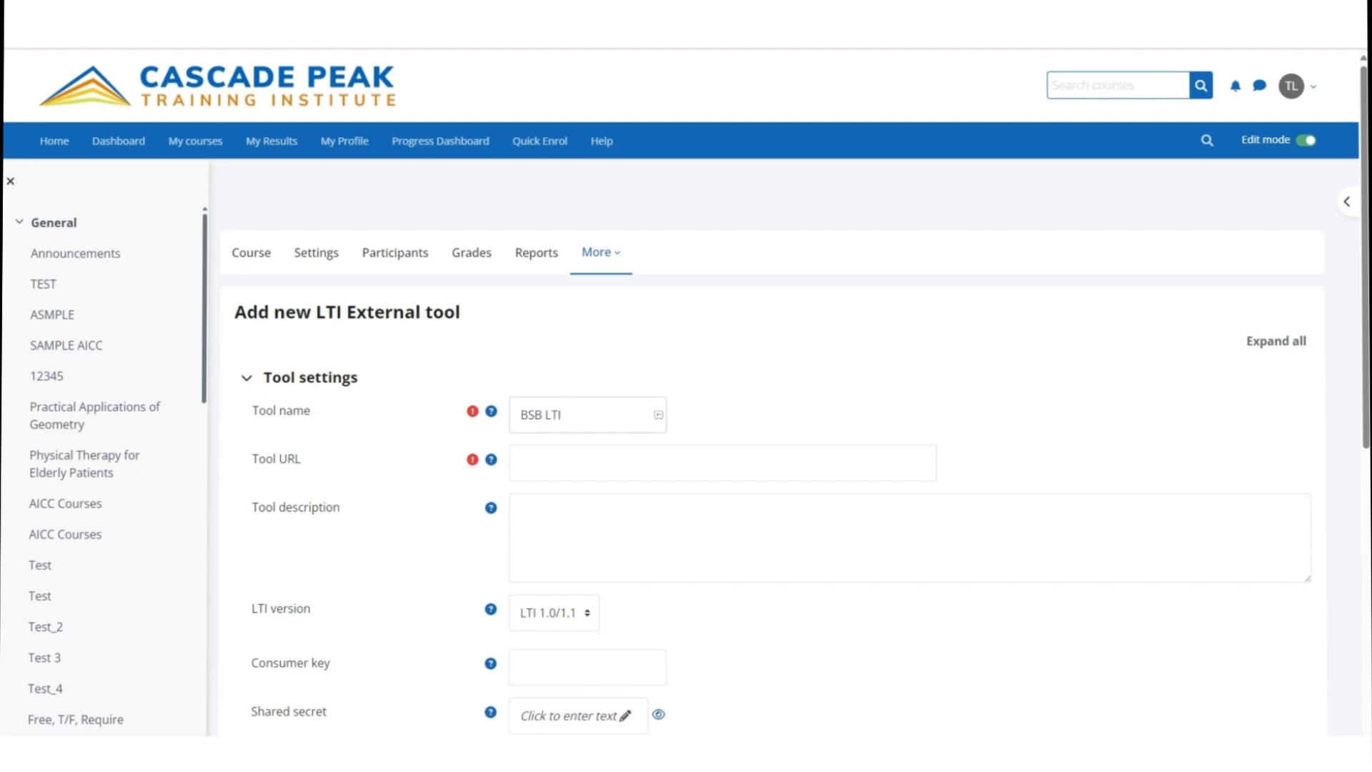
{"action": "left_click", "coordinate": [529, 457]}
{"action": "key", "text": "ctrl+v"}
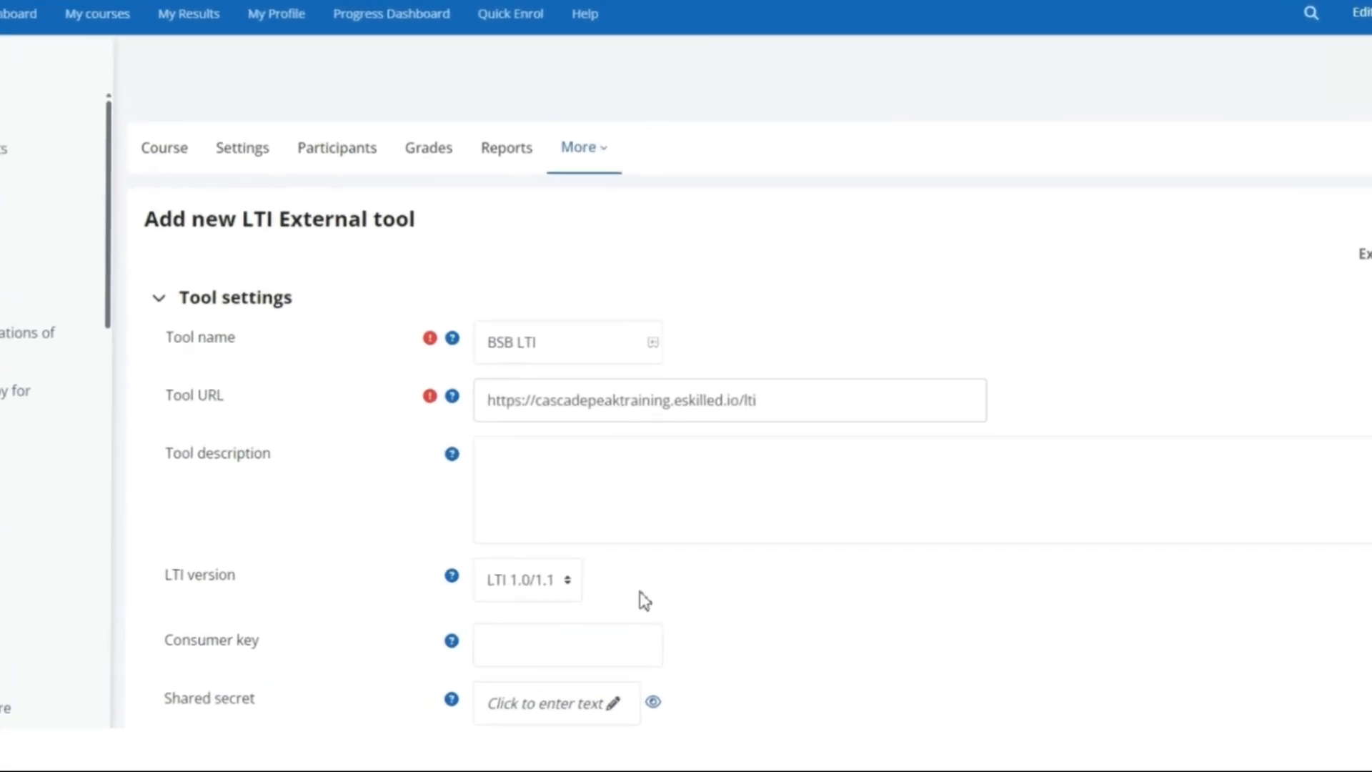
Step: Fill in the tool's consumer key and shared secret with the copied LTI credentials
{"action": "scroll", "coordinate": [660, 694], "scroll_direction": "down", "scroll_amount": 3}
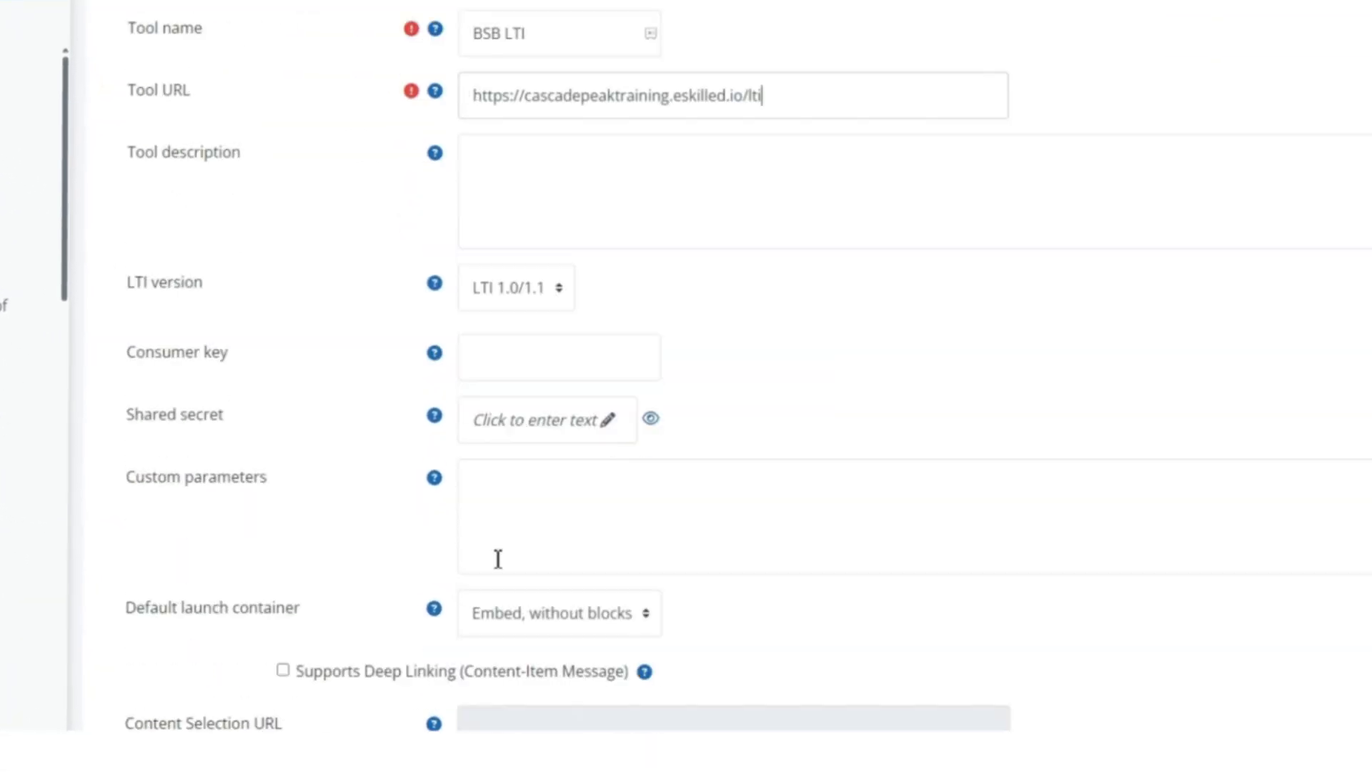
{"action": "left_click", "coordinate": [484, 361]}
{"action": "key", "text": "ctrl+v"}
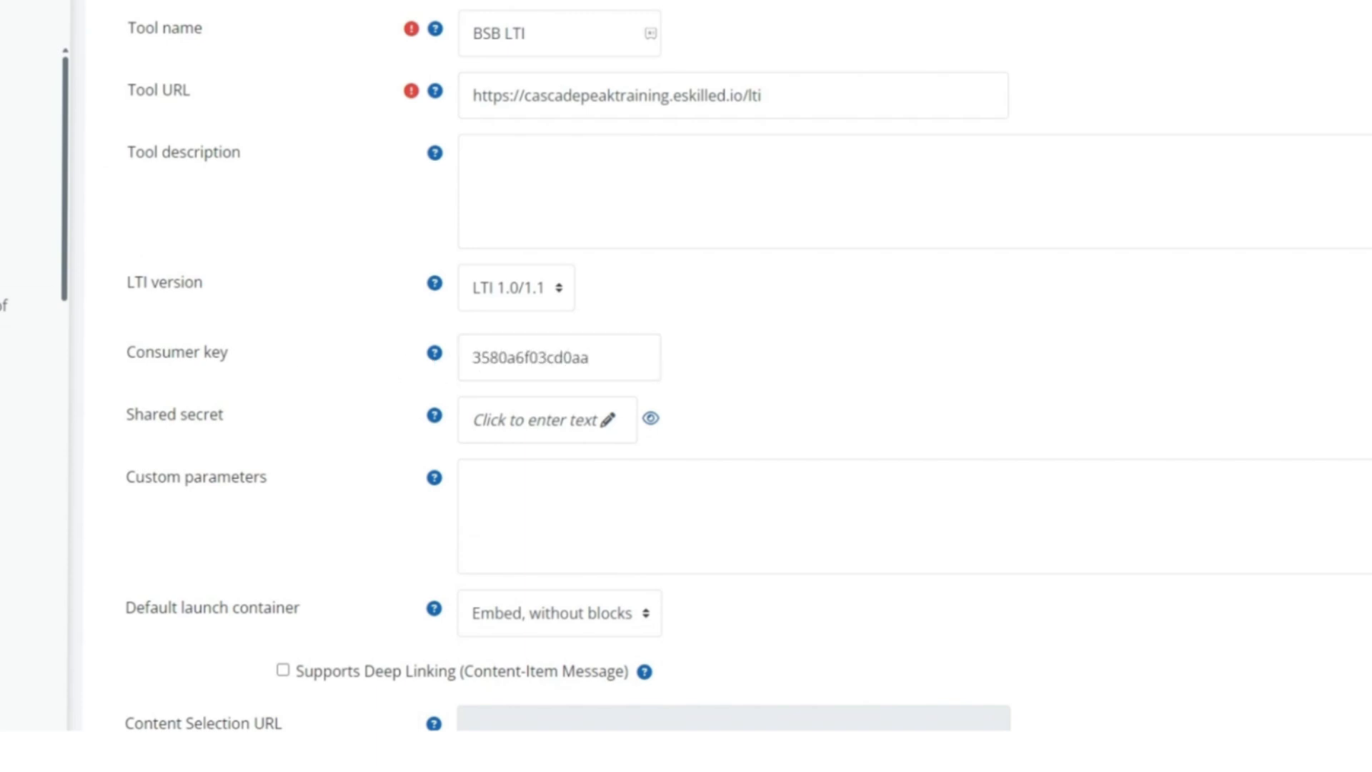
{"action": "left_click", "coordinate": [505, 426]}
{"action": "key", "text": "ctrl+v"}
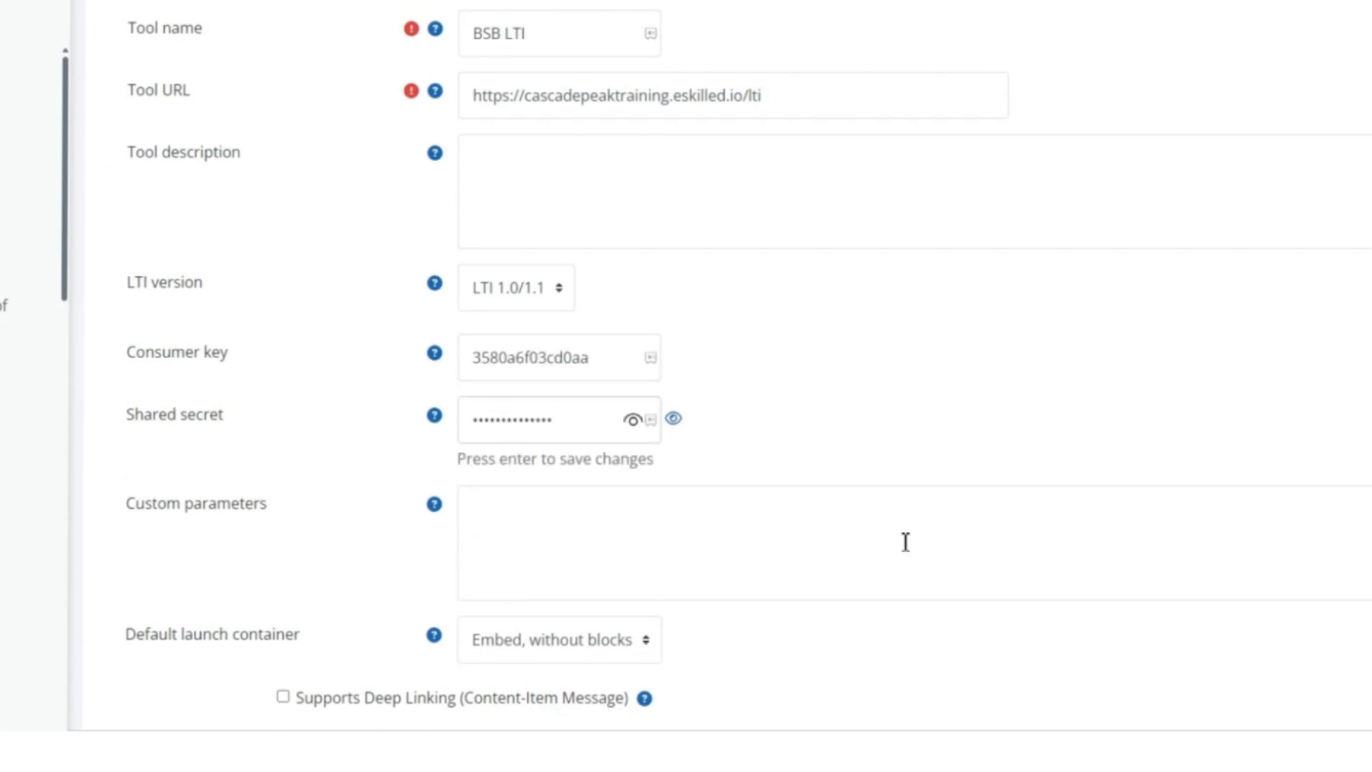
Step: Set Assignment and Grade Services to grade sync and column management, enable role provisioning and tool settings services, and save the tool
{"action": "scroll", "coordinate": [907, 541], "scroll_direction": "down", "scroll_amount": 1}
{"action": "scroll", "coordinate": [907, 544], "scroll_direction": "down", "scroll_amount": 3}
{"action": "left_click", "coordinate": [139, 465]}
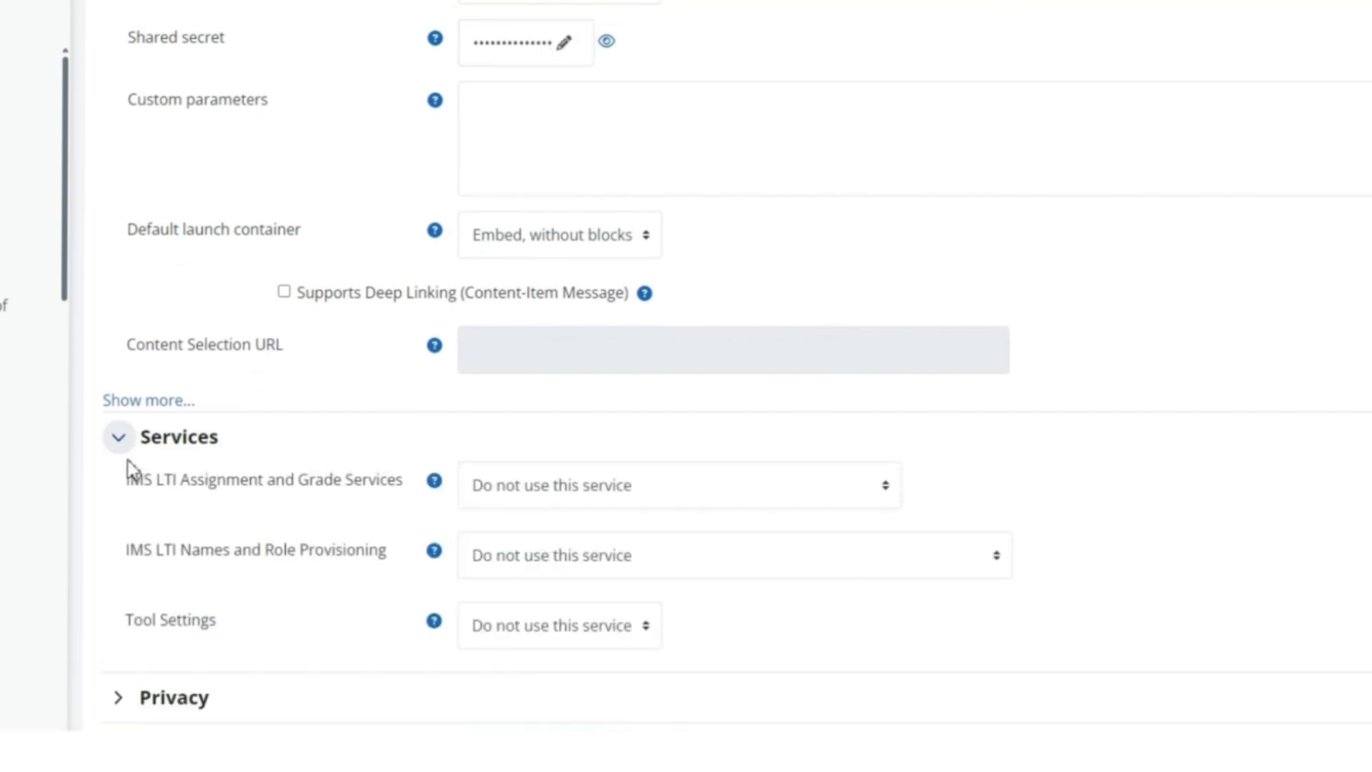
{"action": "left_click", "coordinate": [887, 488]}
{"action": "left_click", "coordinate": [872, 567]}
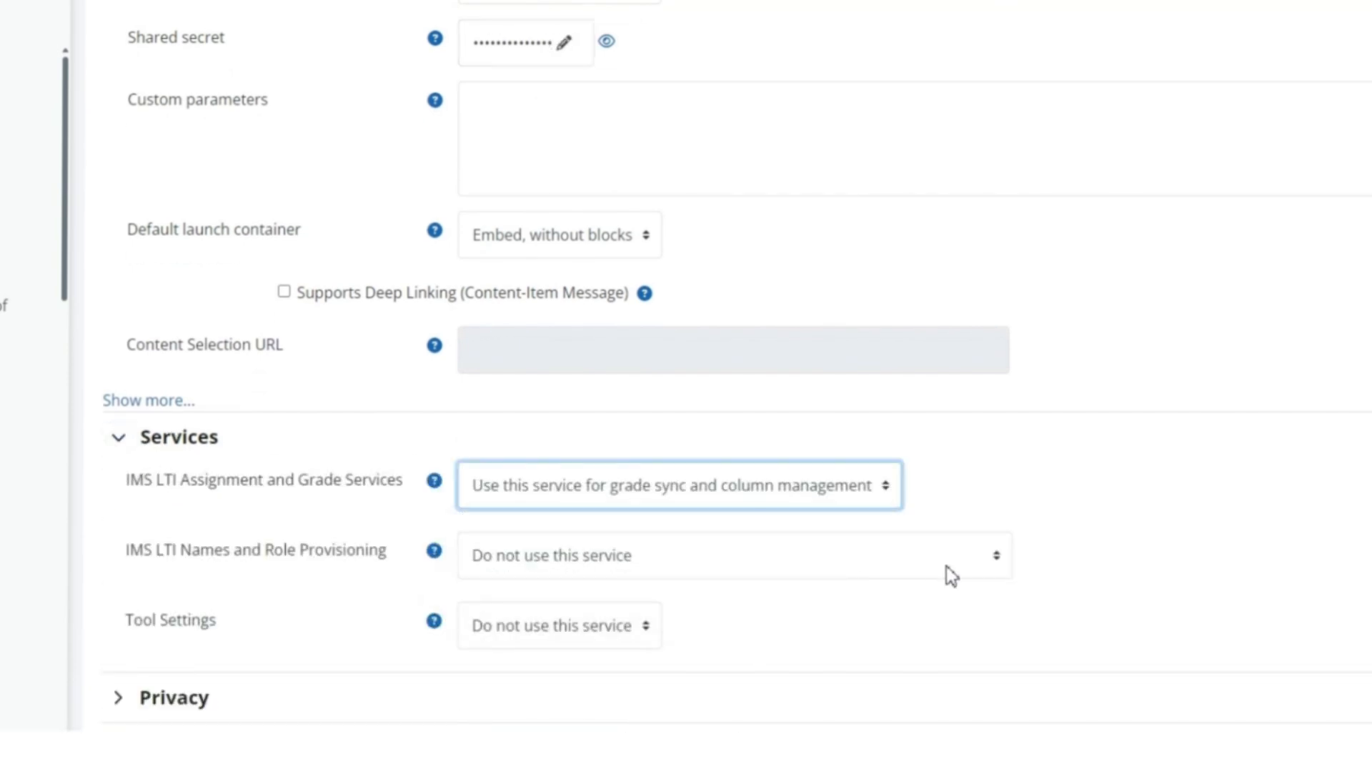
{"action": "left_click", "coordinate": [995, 558]}
{"action": "left_click", "coordinate": [965, 616]}
{"action": "left_click", "coordinate": [643, 628]}
{"action": "left_click", "coordinate": [612, 684]}
{"action": "scroll", "coordinate": [789, 623], "scroll_direction": "down", "scroll_amount": 3}
{"action": "left_click", "coordinate": [557, 583]}
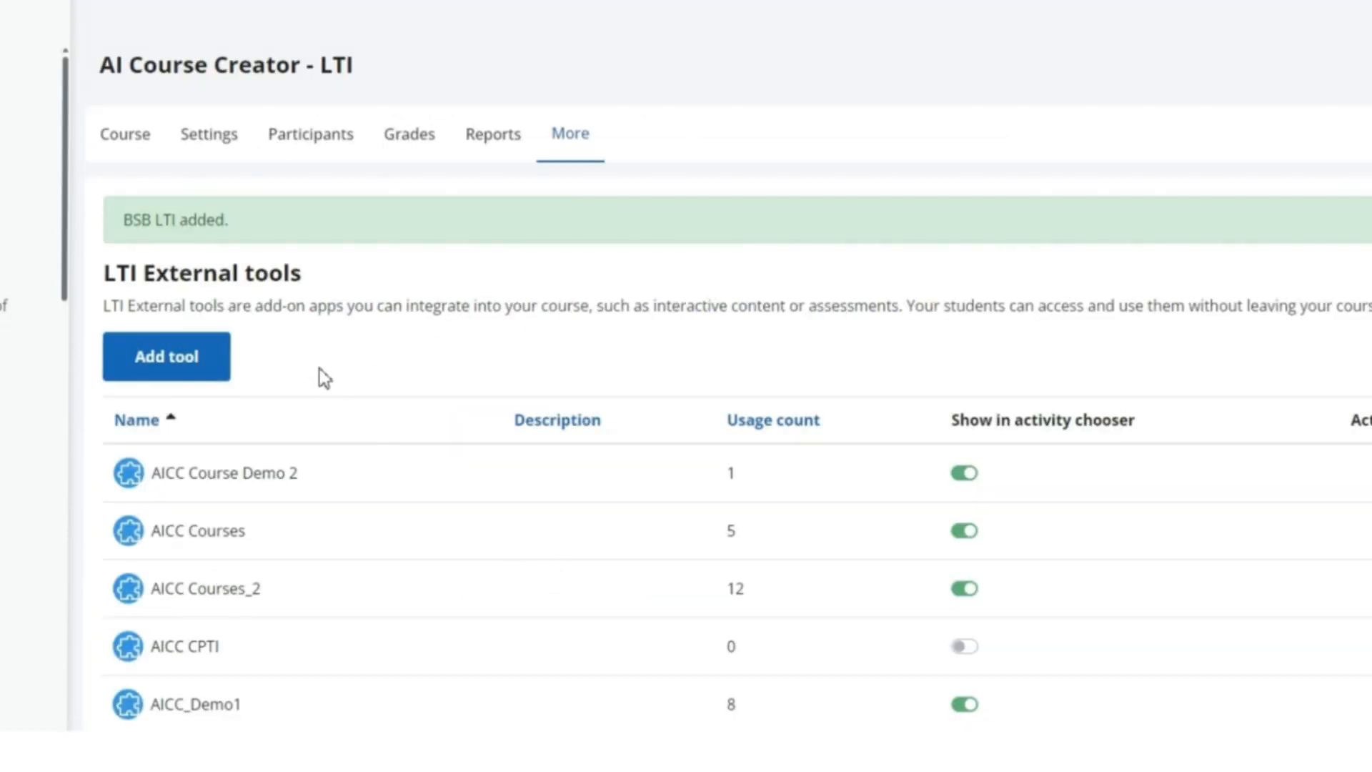
Step: Add a BSB LTI activity to the first Topic 1 section, named BSBCRT411 - Apply Critical Thinking To Work Practices
{"action": "left_click", "coordinate": [132, 143]}
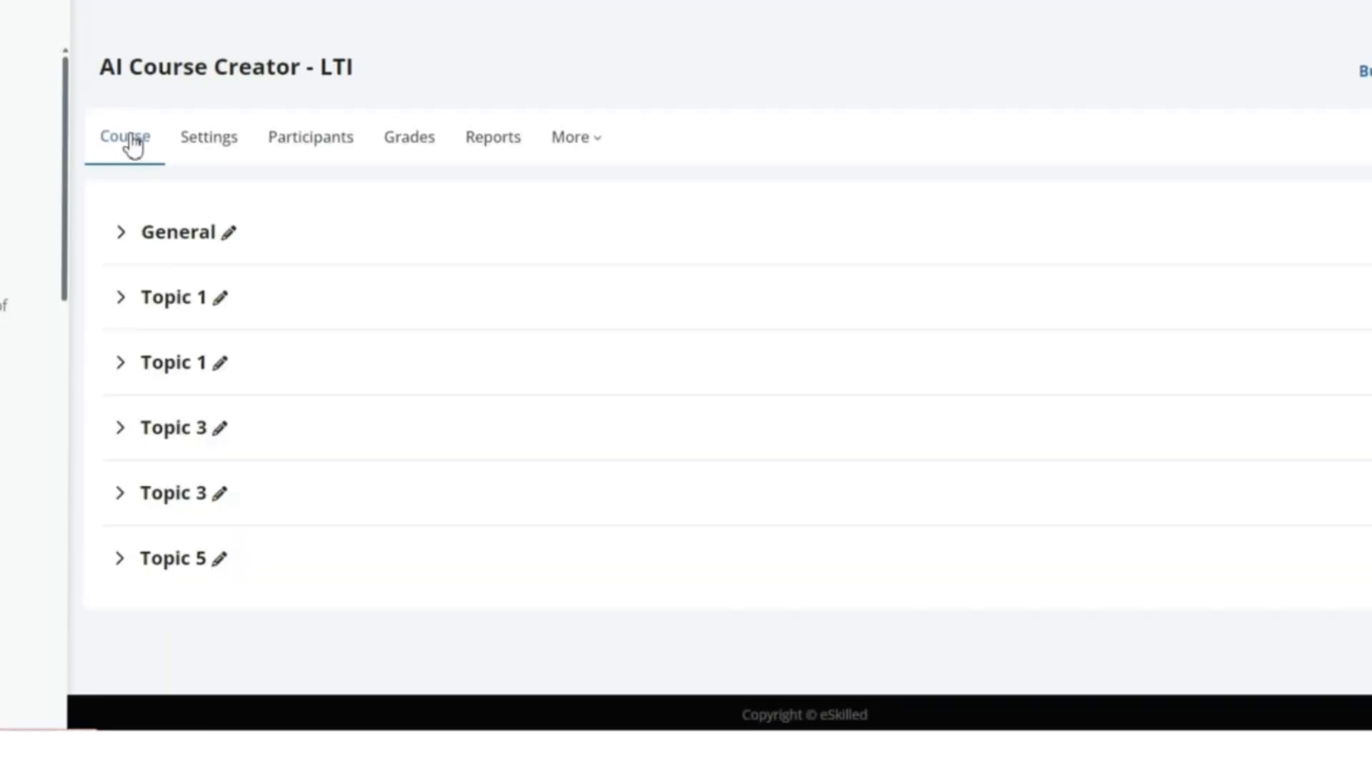
{"action": "left_click", "coordinate": [131, 299]}
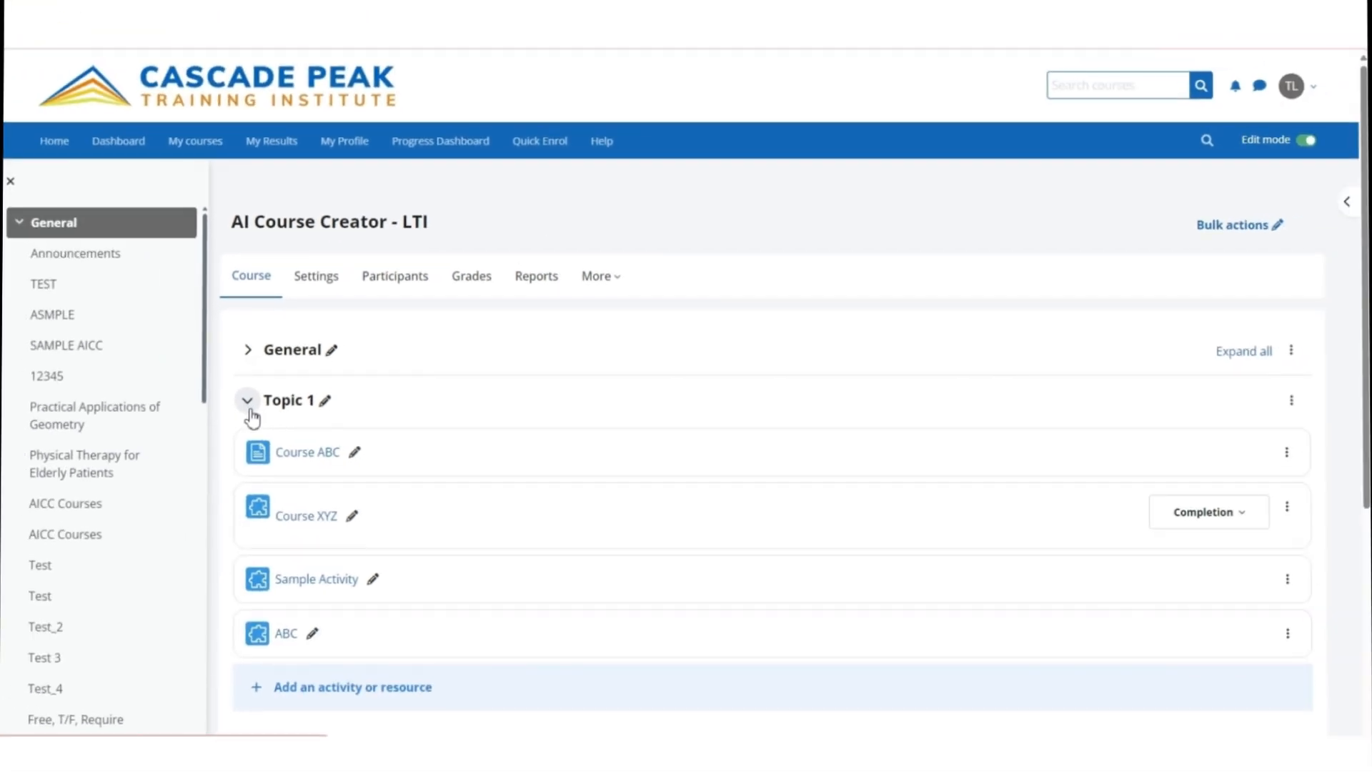
{"action": "left_click", "coordinate": [298, 688]}
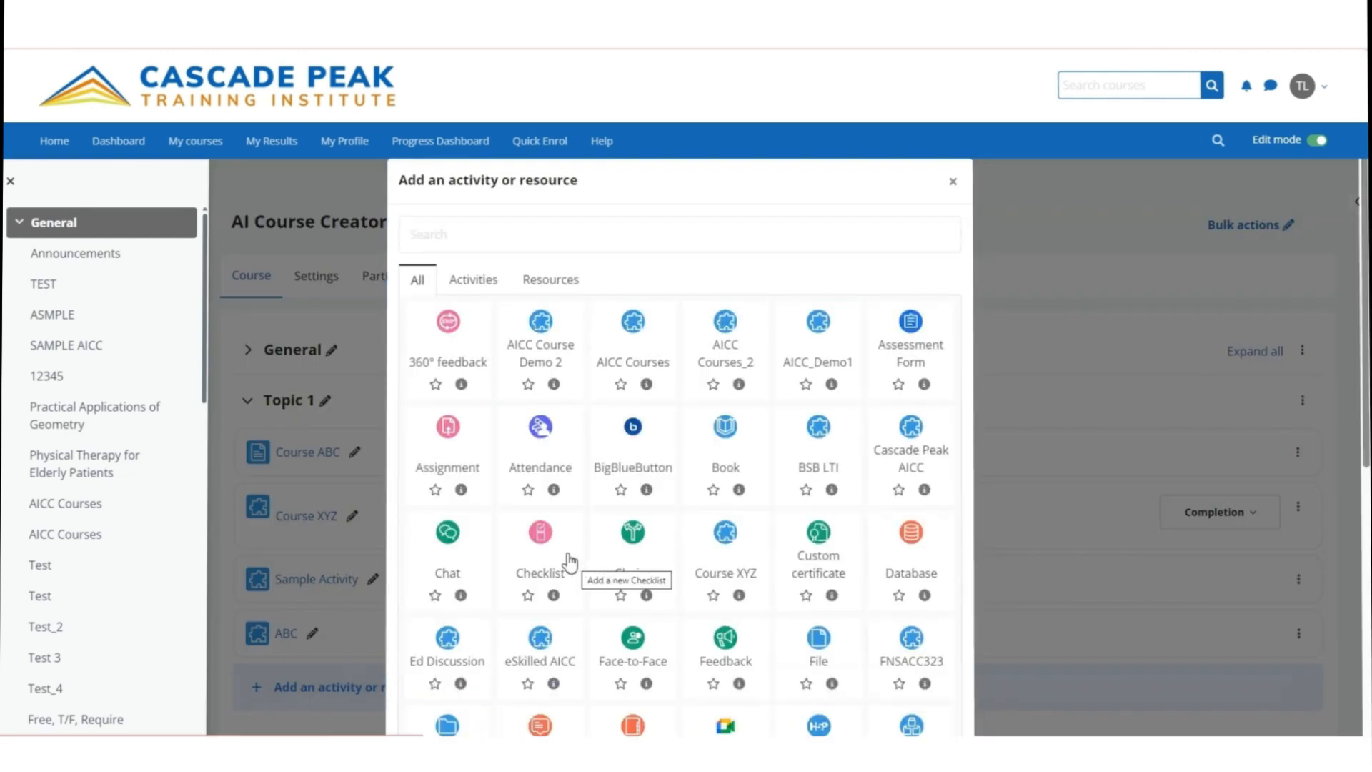
{"action": "left_click", "coordinate": [820, 442]}
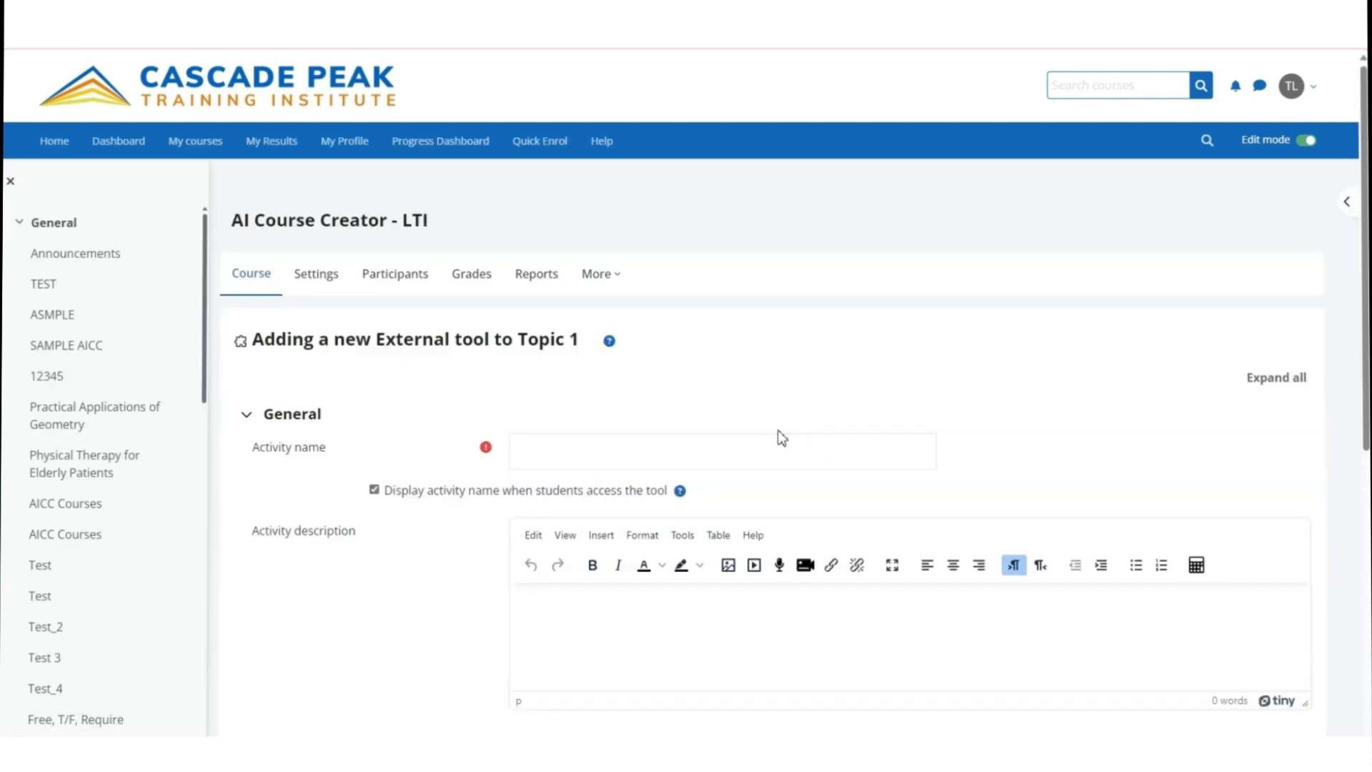
{"action": "left_click", "coordinate": [536, 456]}
{"action": "left_click", "coordinate": [608, 509]}
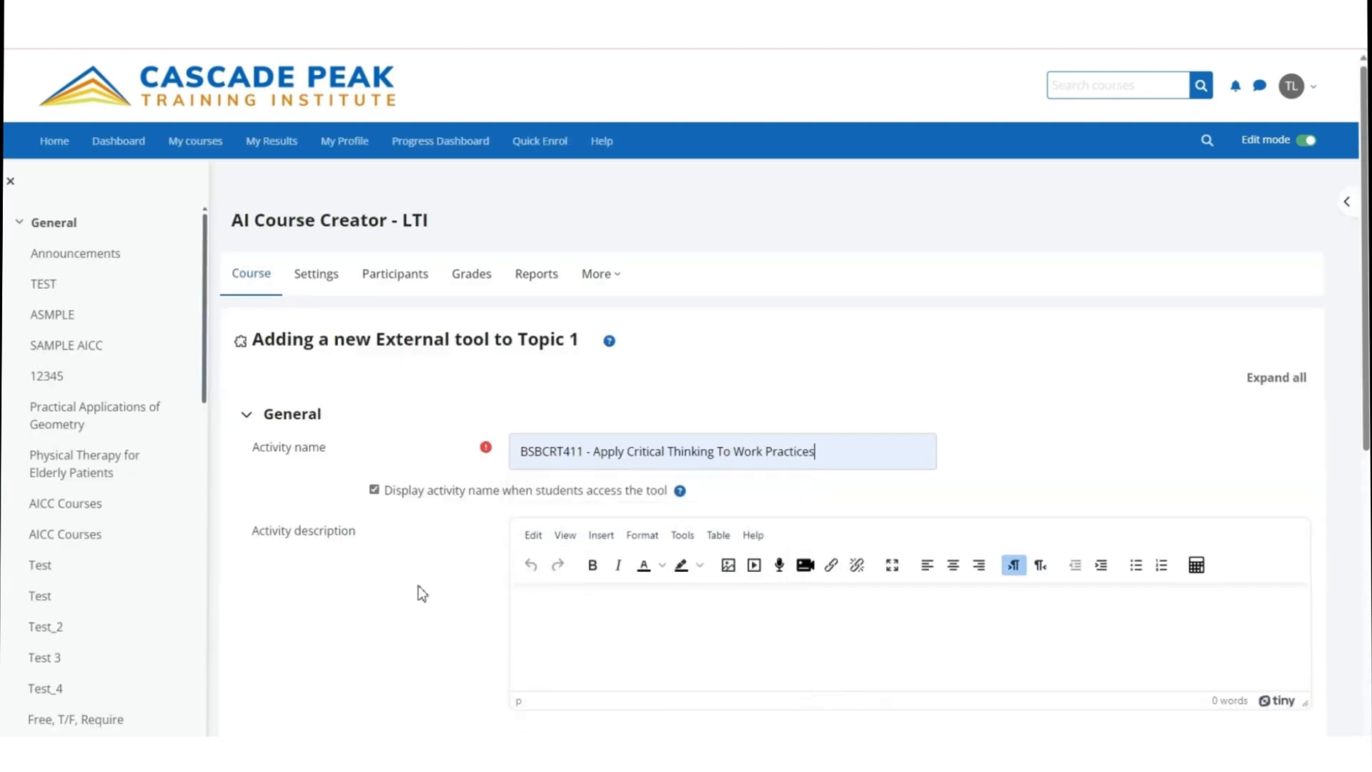
Step: Allow BSB LTI to add grades in the gradebook, and save and launch the BSBCRT411 activity
{"action": "scroll", "coordinate": [418, 585], "scroll_direction": "down", "scroll_amount": 2}
{"action": "scroll", "coordinate": [421, 593], "scroll_direction": "down", "scroll_amount": 2}
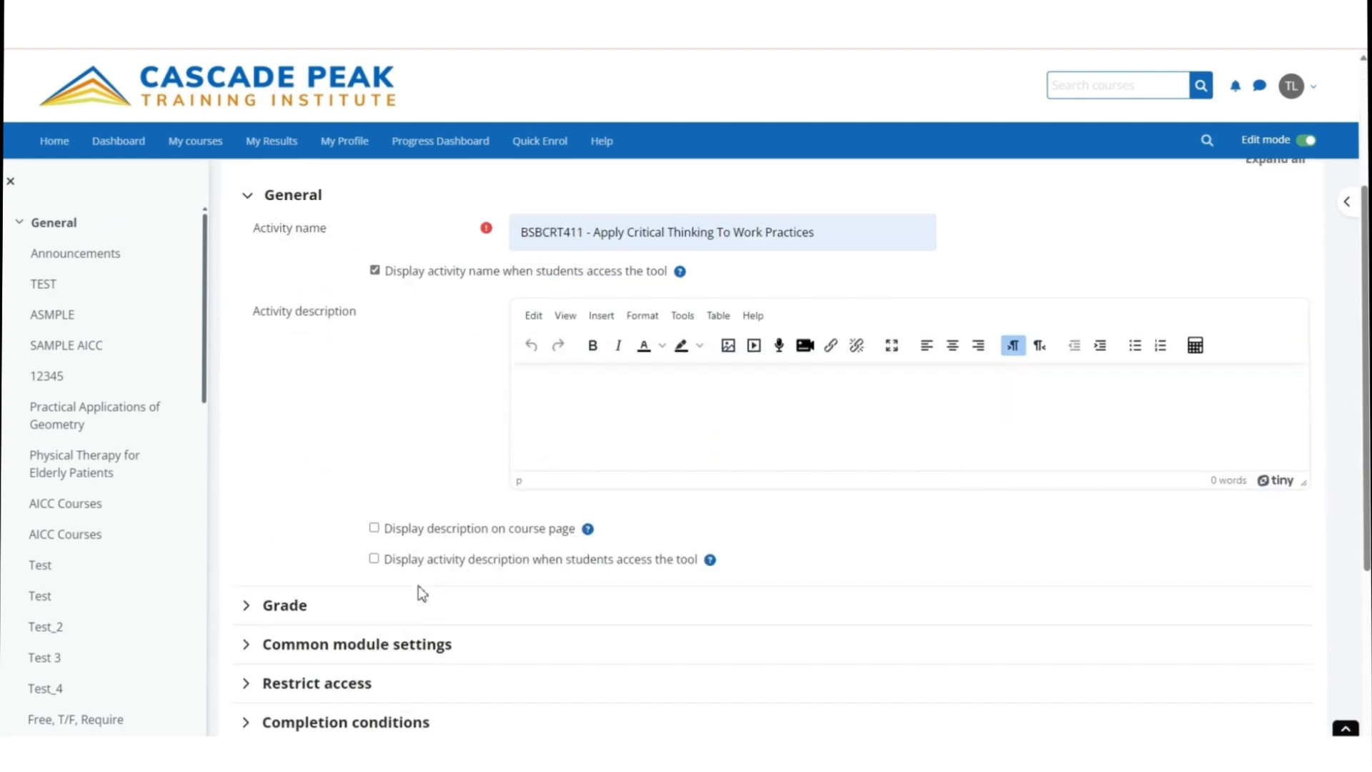
{"action": "left_click", "coordinate": [247, 607]}
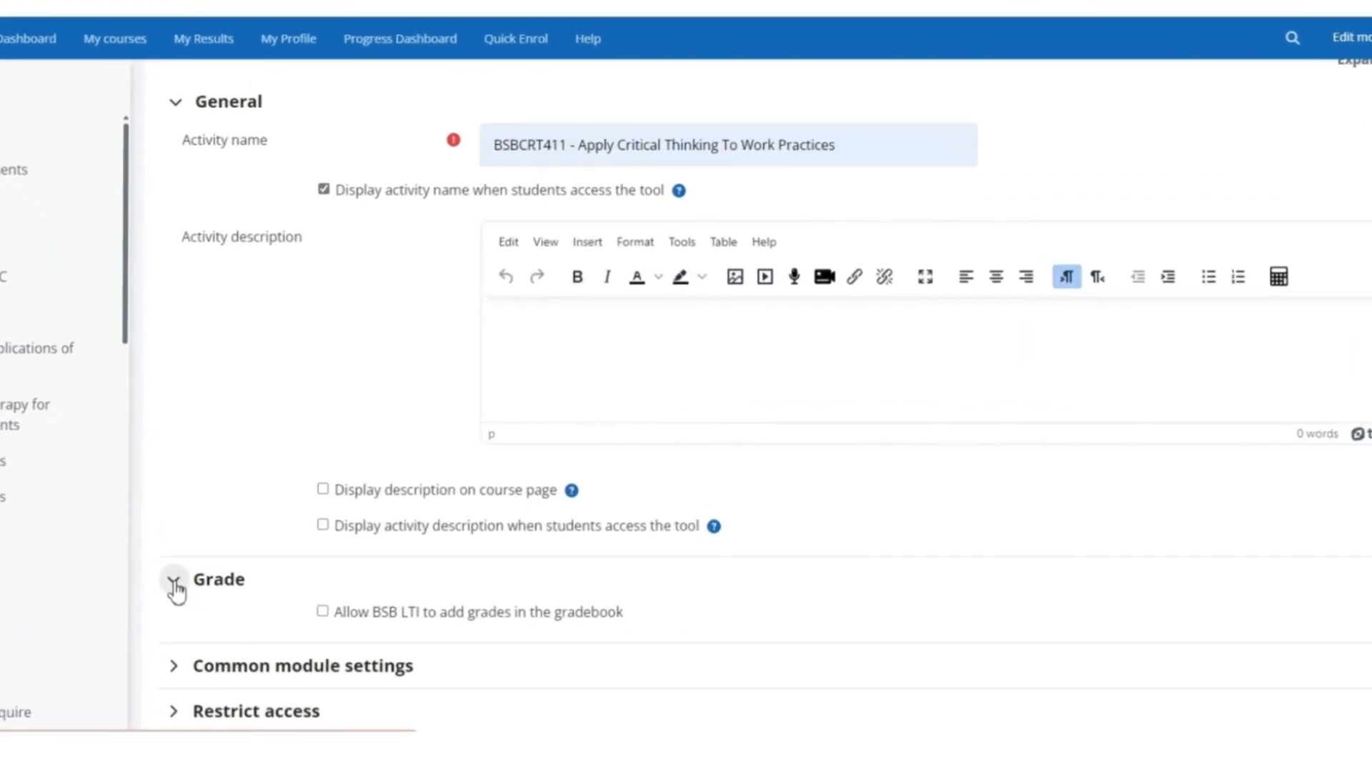
{"action": "left_click", "coordinate": [325, 612]}
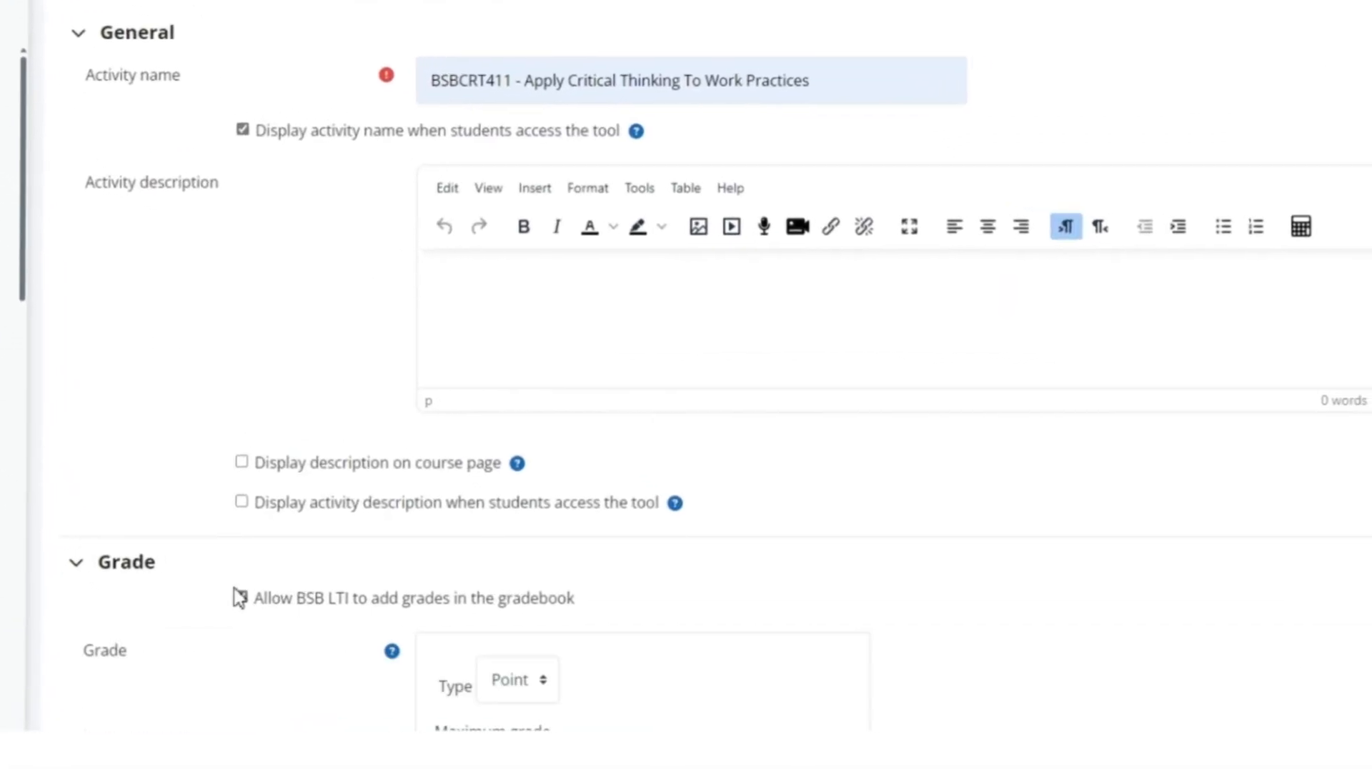
{"action": "scroll", "coordinate": [239, 564], "scroll_direction": "down", "scroll_amount": 10}
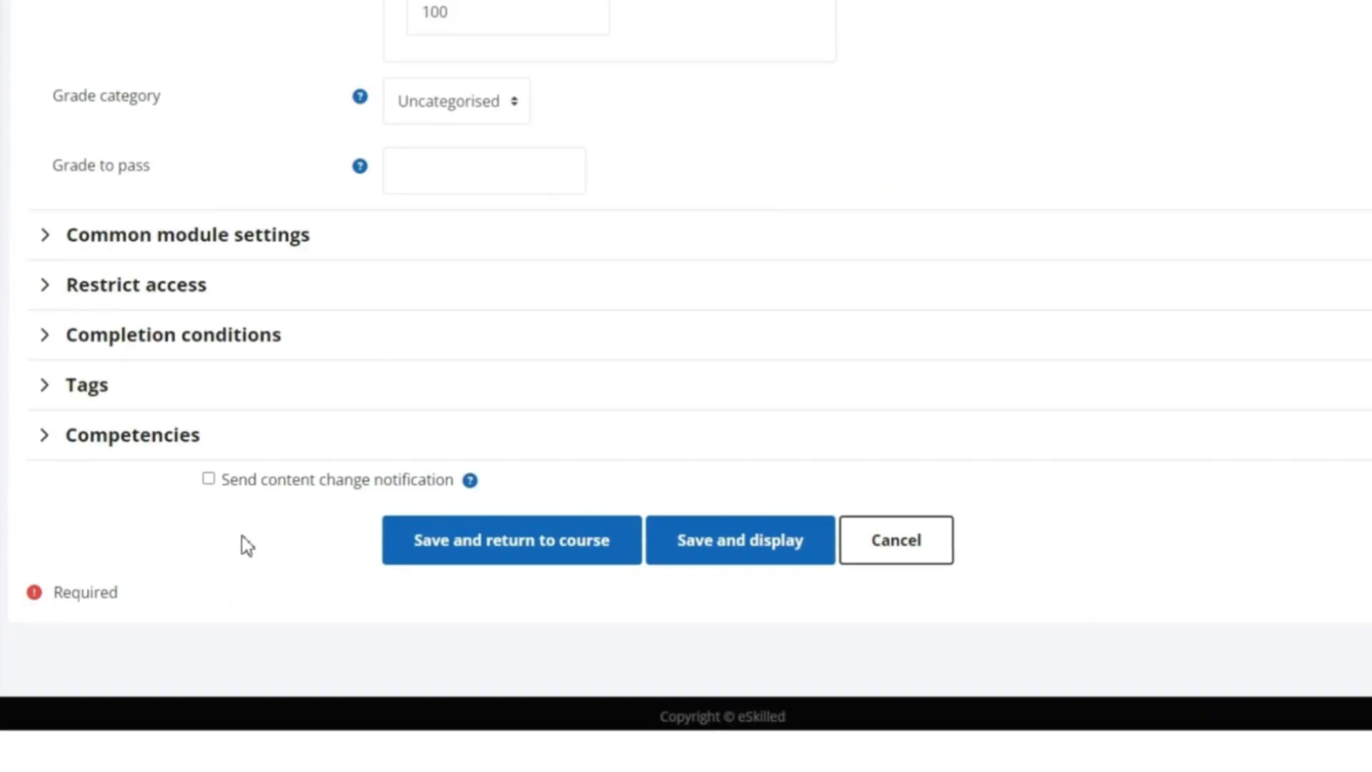
{"action": "left_click", "coordinate": [715, 556]}
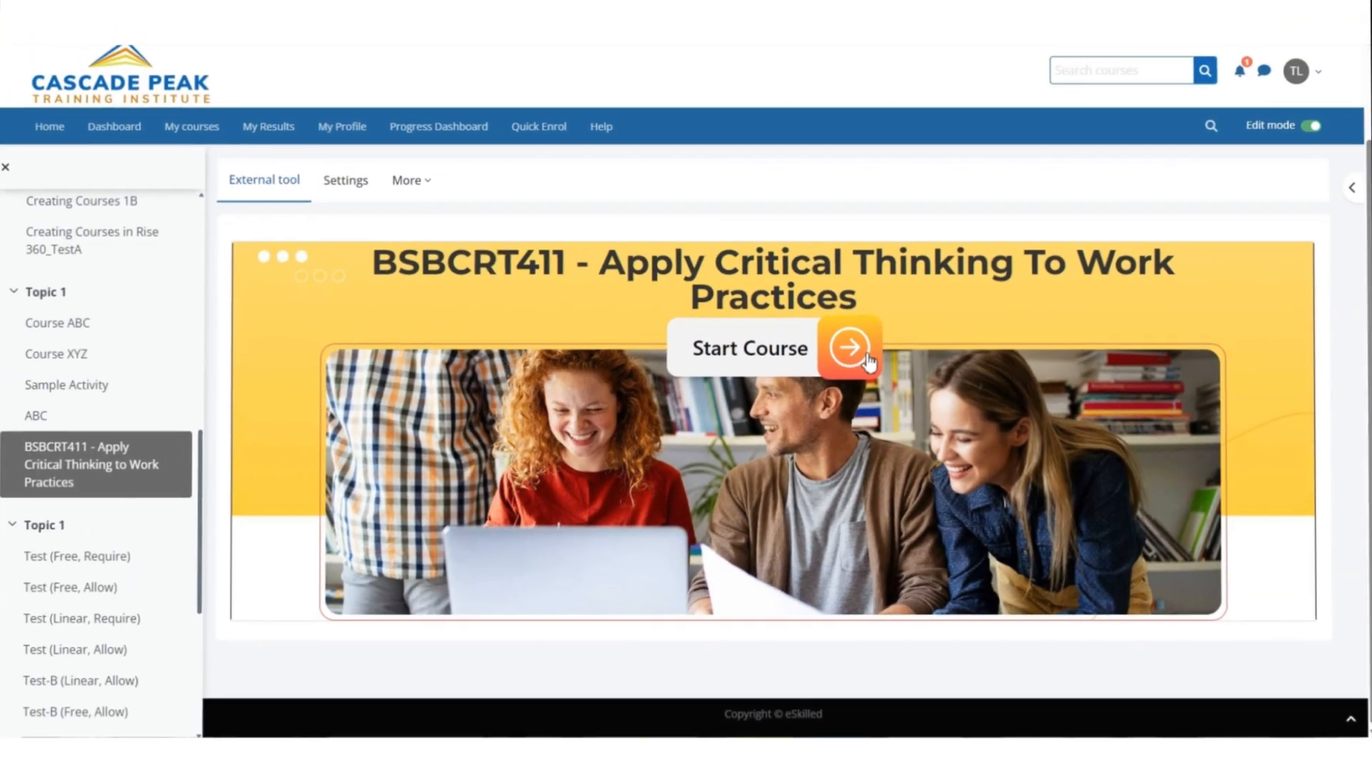
{"action": "left_click", "coordinate": [850, 350]}
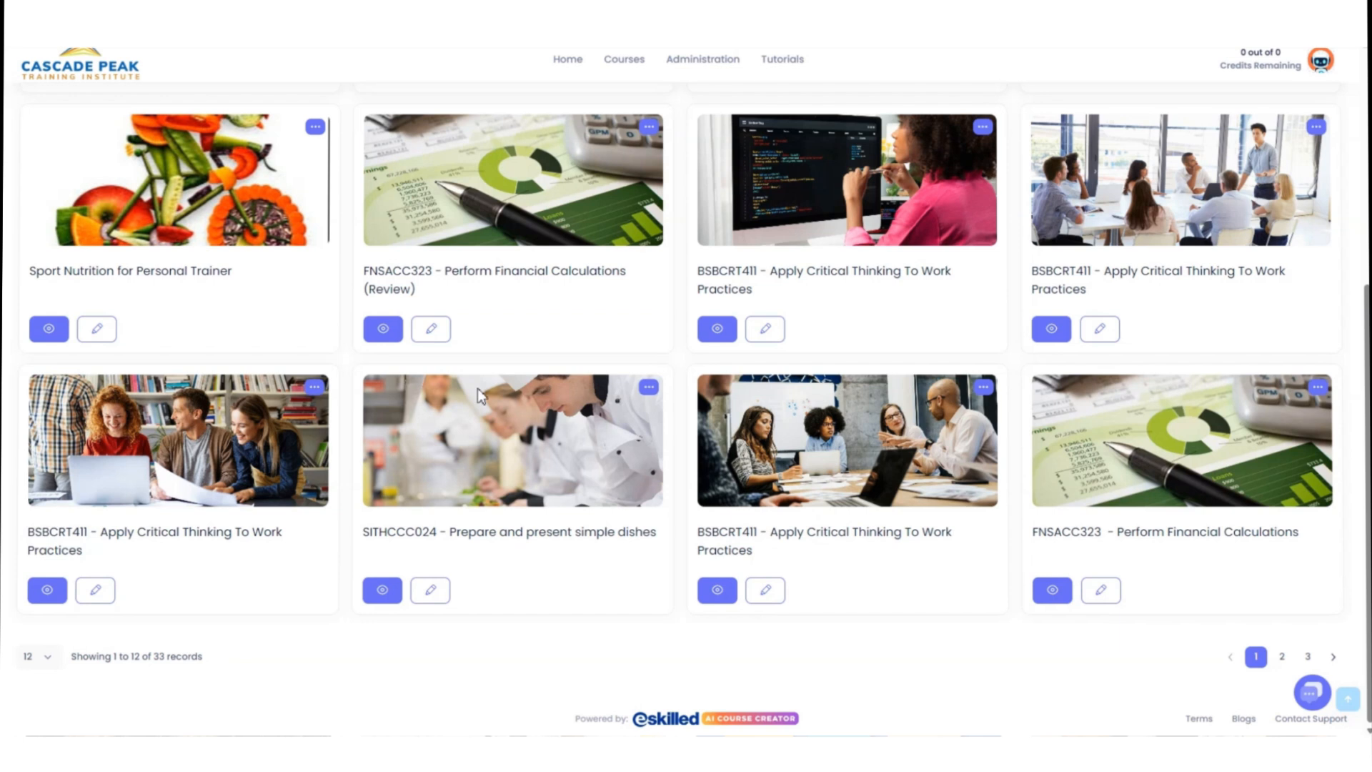
Step: In AI Course Creator, generate and copy the preview iframe code for the BSBCRT411 course whose cover shows three people around a laptop
{"action": "left_click", "coordinate": [314, 388]}
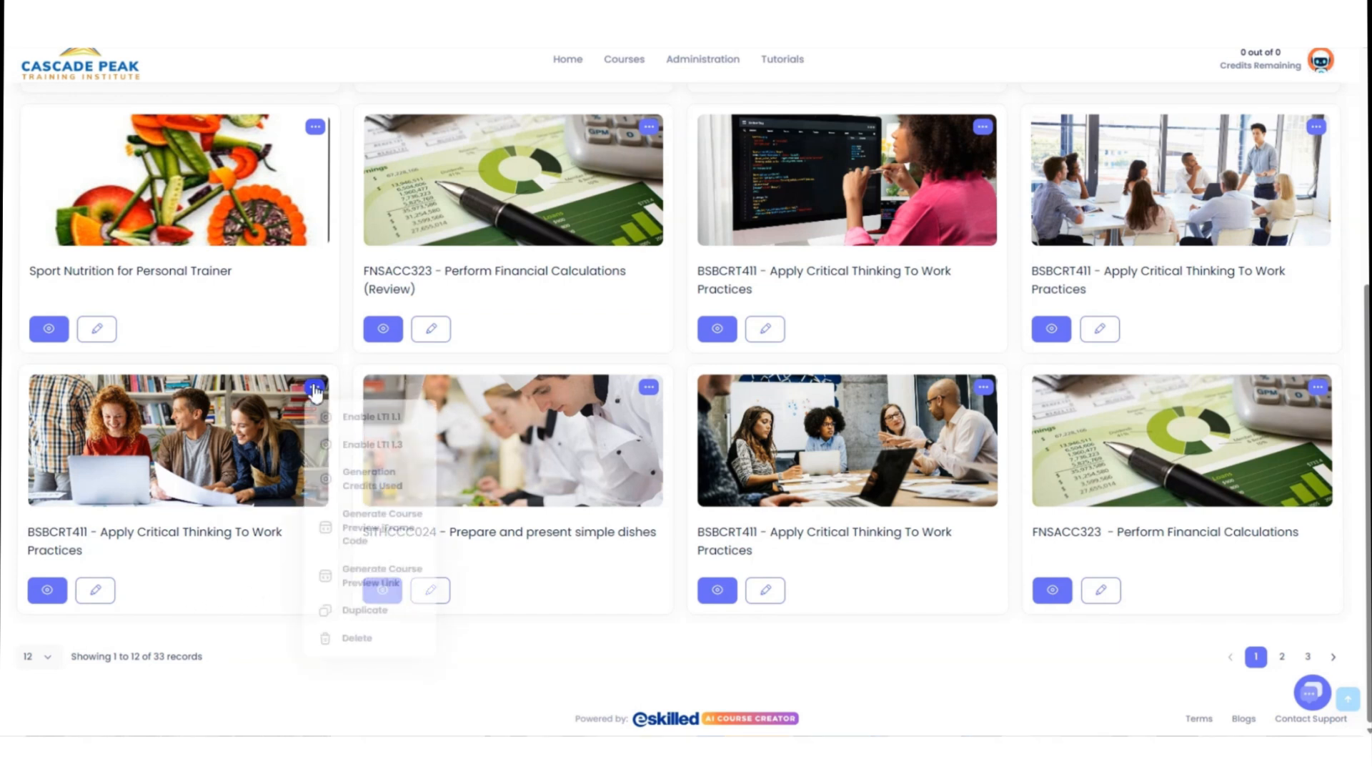
{"action": "left_click", "coordinate": [342, 510]}
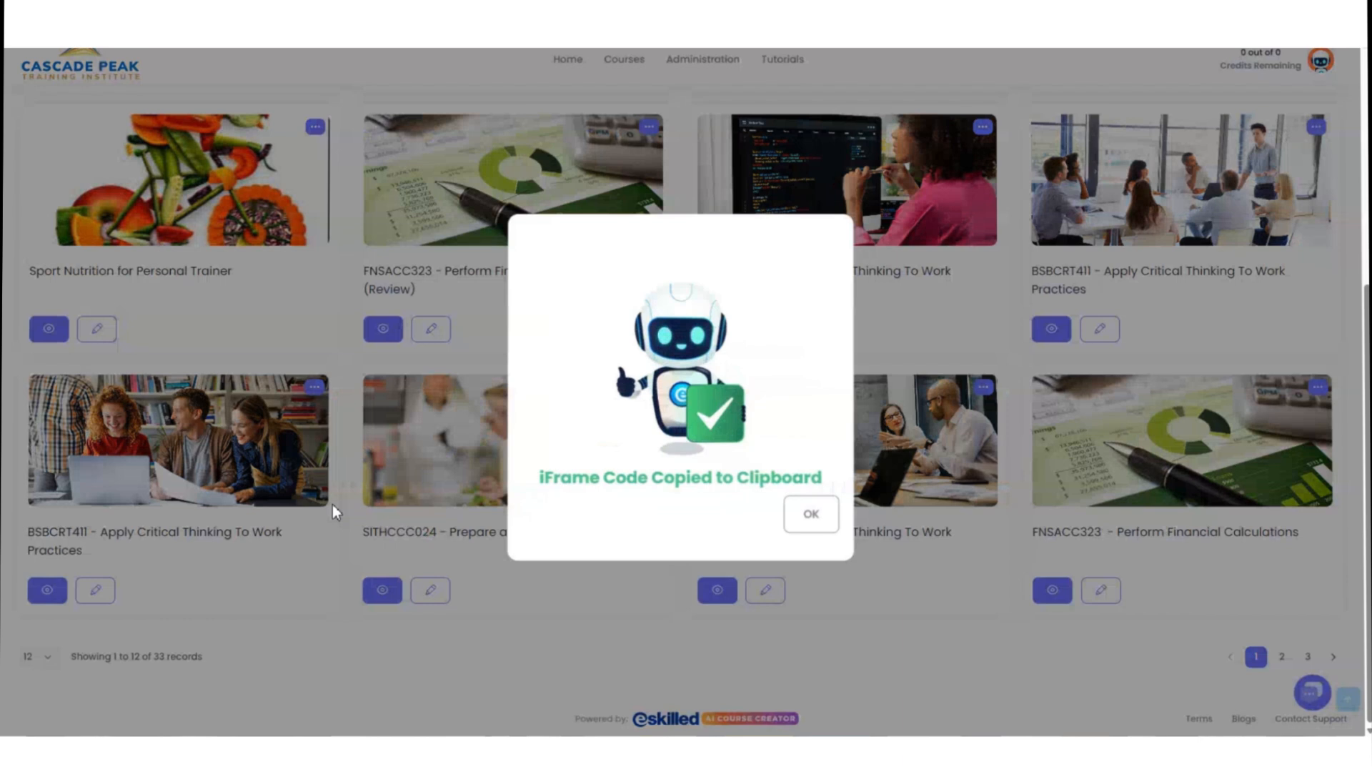
{"action": "left_click", "coordinate": [794, 520]}
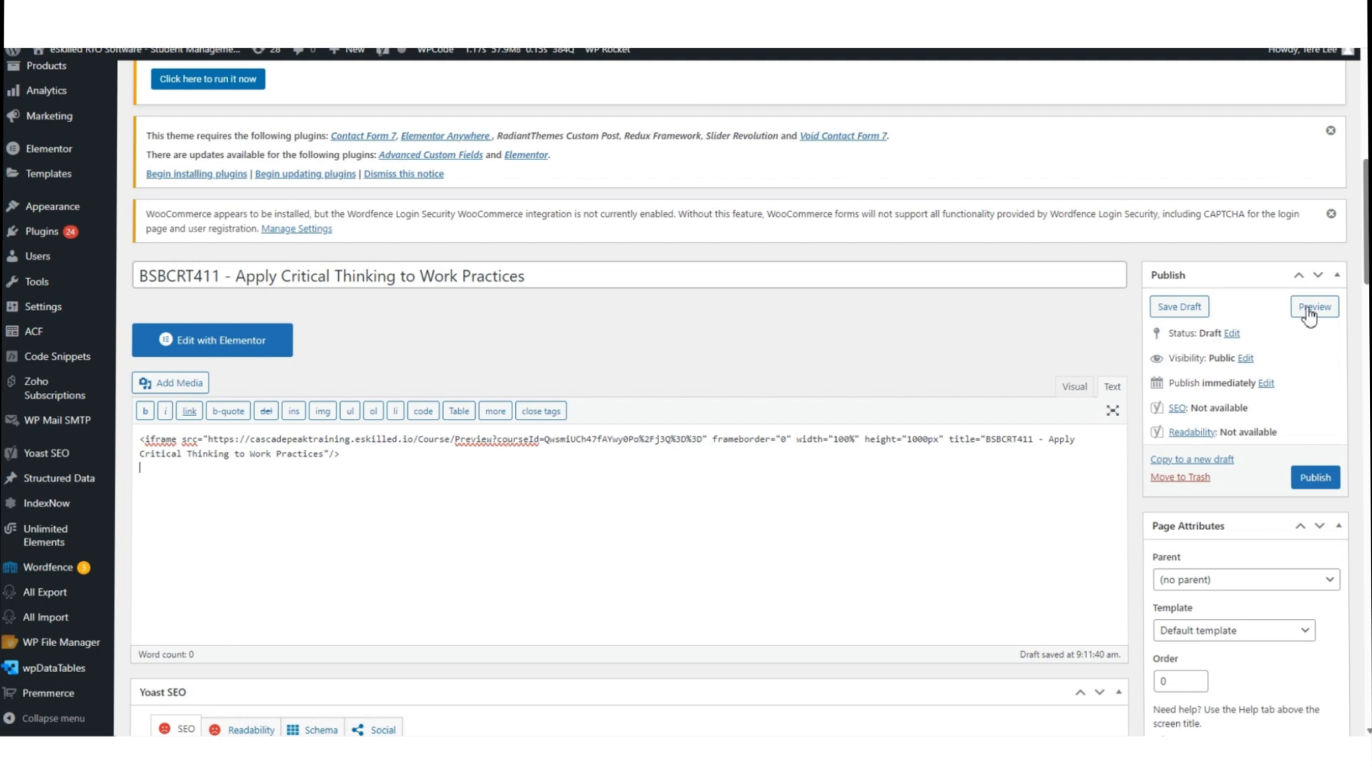
Step: In WordPress, preview the BSBCRT411 page with the embedded course, try out its first section, and publish the page
{"action": "left_click", "coordinate": [1309, 315]}
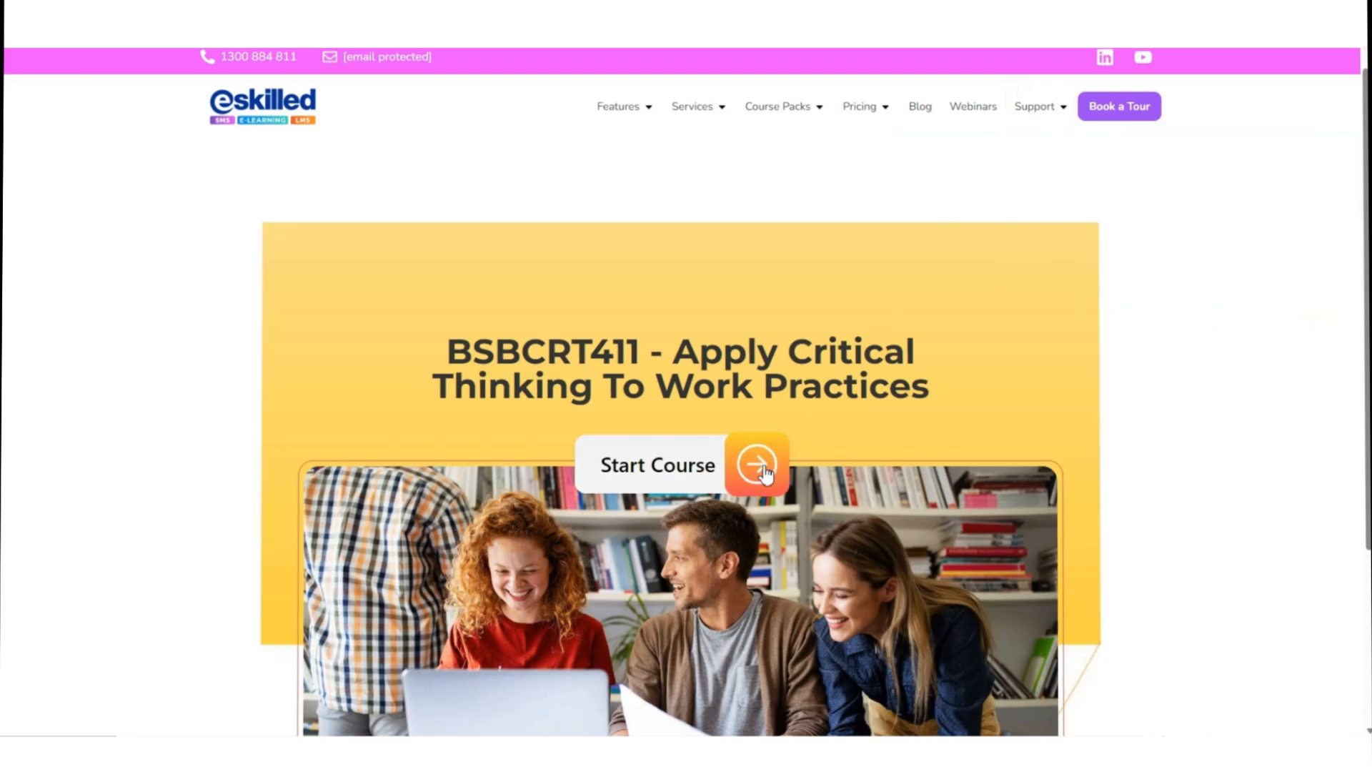
{"action": "left_click", "coordinate": [764, 470]}
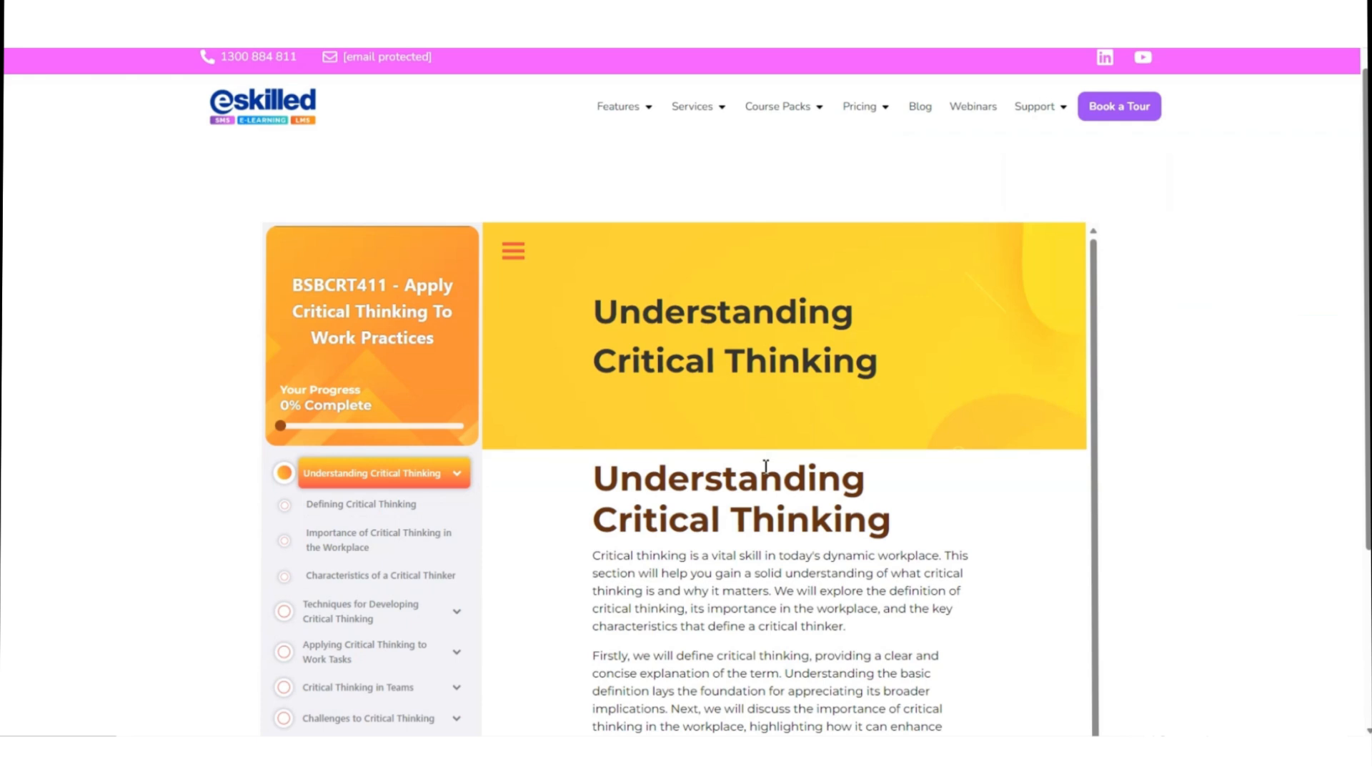
{"action": "scroll", "coordinate": [220, 388], "scroll_direction": "down", "scroll_amount": 4}
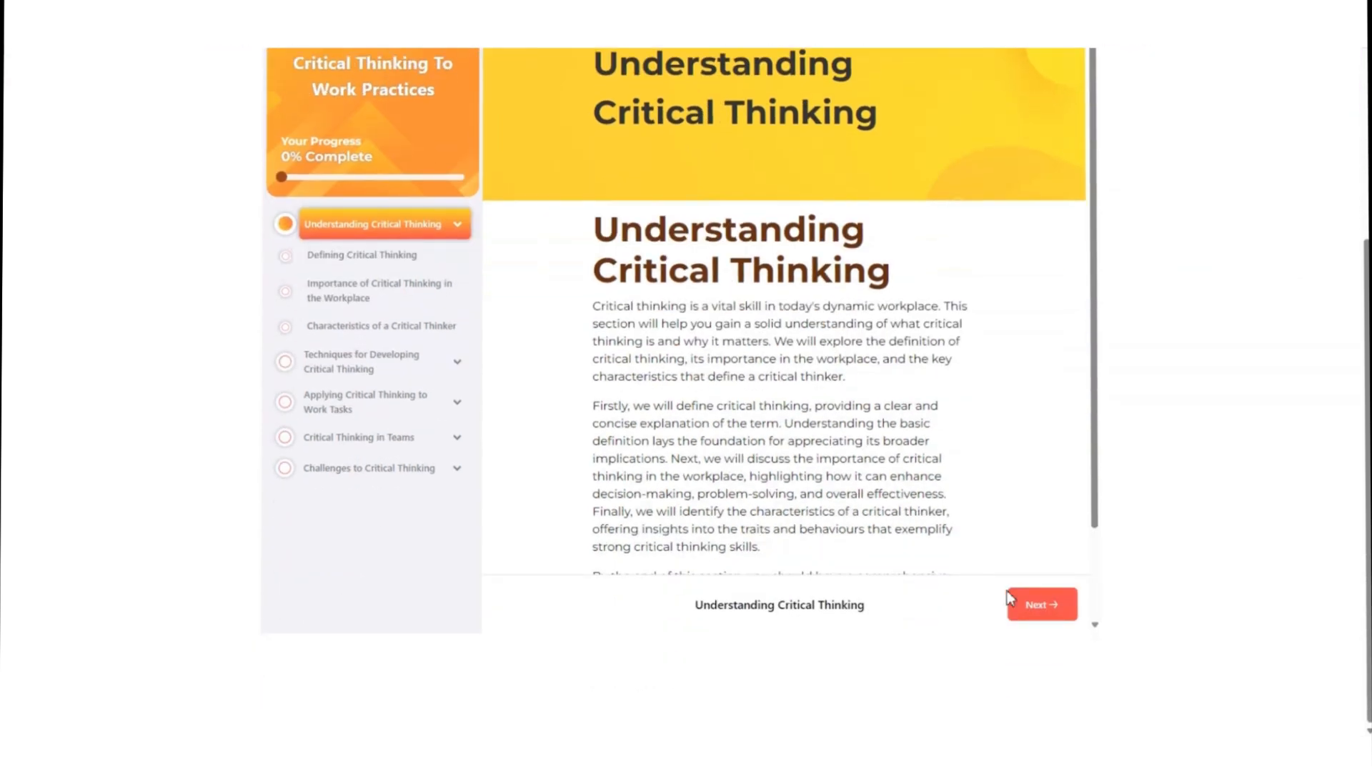
{"action": "left_click", "coordinate": [1036, 606]}
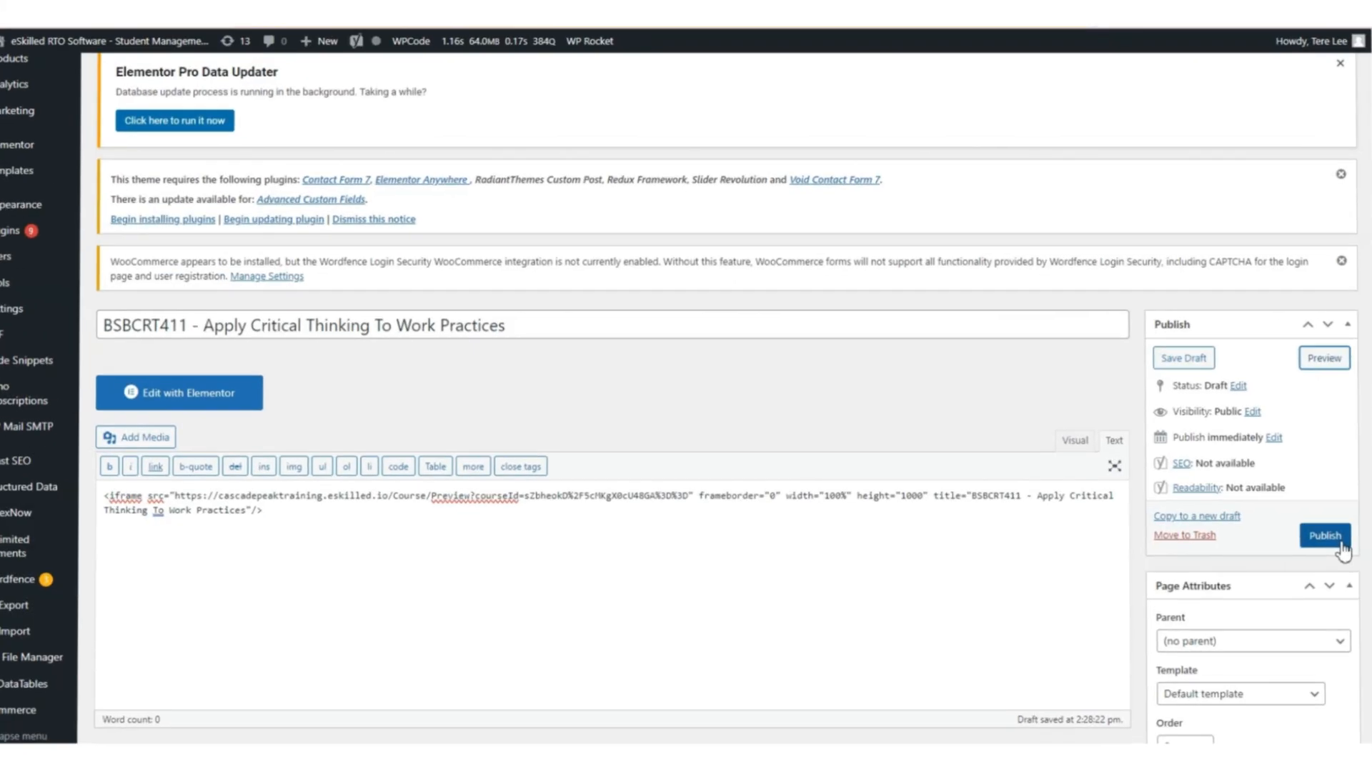
{"action": "left_click", "coordinate": [1330, 542]}
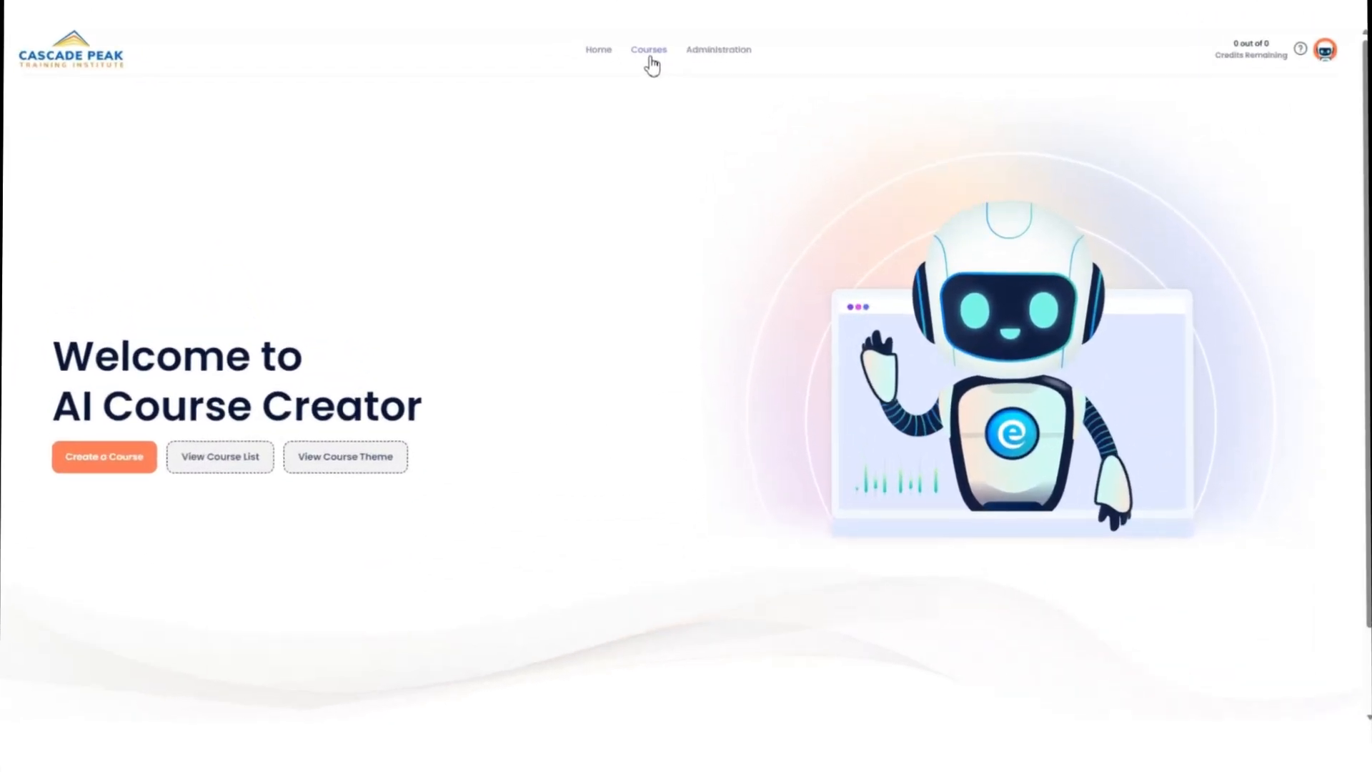
Step: In AI Course Creator, start a new course theme named Neutral in the Business category
{"action": "left_click", "coordinate": [651, 56]}
{"action": "left_click", "coordinate": [658, 105]}
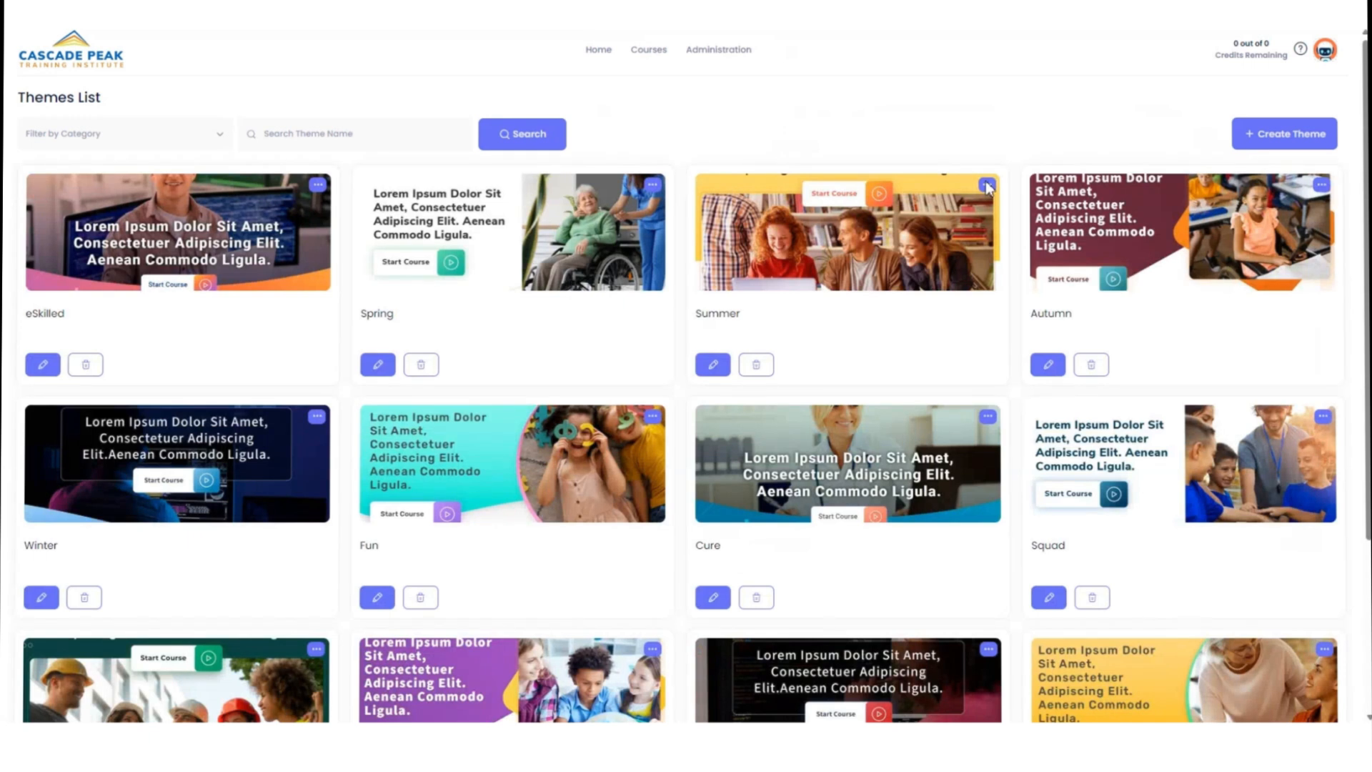
{"action": "left_click", "coordinate": [1305, 137]}
{"action": "type", "text": "New"}
{"action": "left_click", "coordinate": [353, 279]}
{"action": "type", "text": "Busine"}
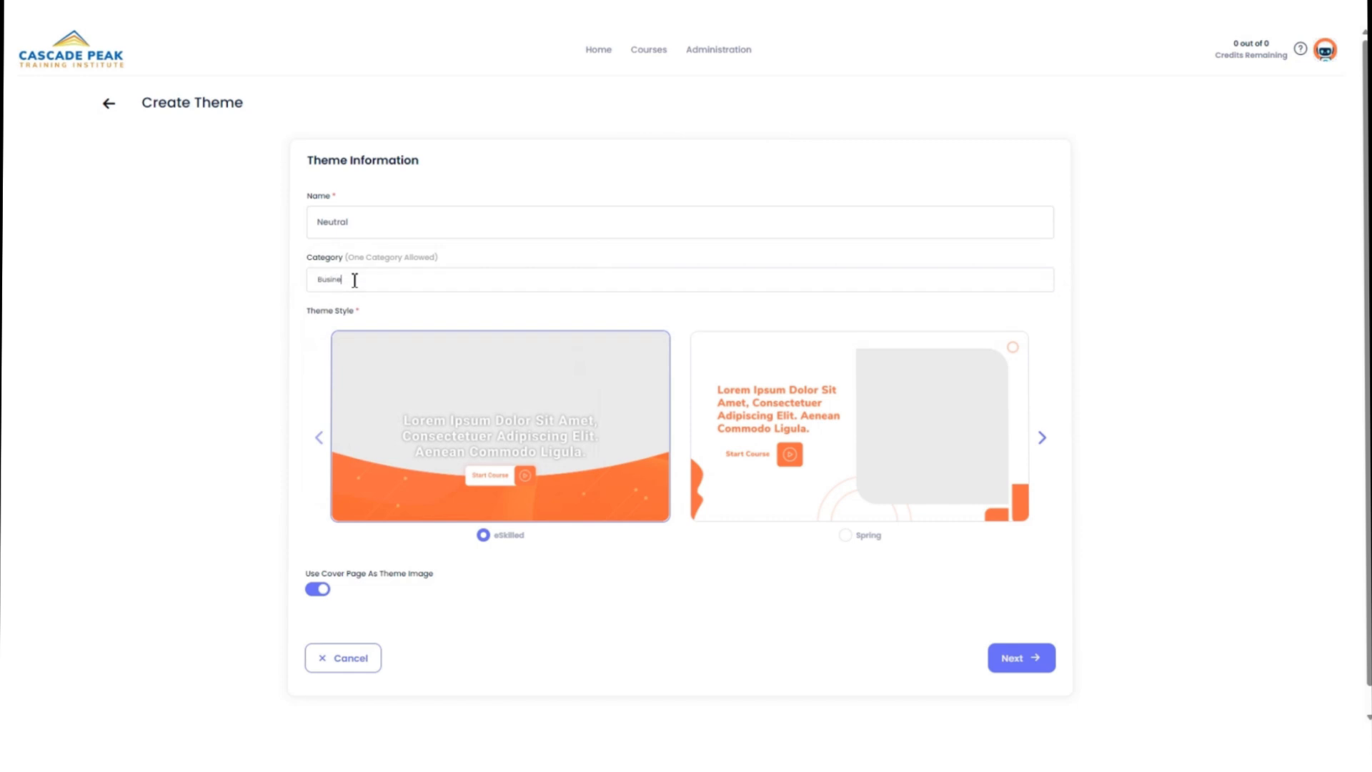
Step: Choose the Autumn theme style and turn off using the cover page as the theme image
{"action": "left_click", "coordinate": [1042, 439]}
{"action": "left_click", "coordinate": [844, 539]}
{"action": "left_click", "coordinate": [314, 594]}
{"action": "scroll", "coordinate": [474, 615], "scroll_direction": "down", "scroll_amount": 3}
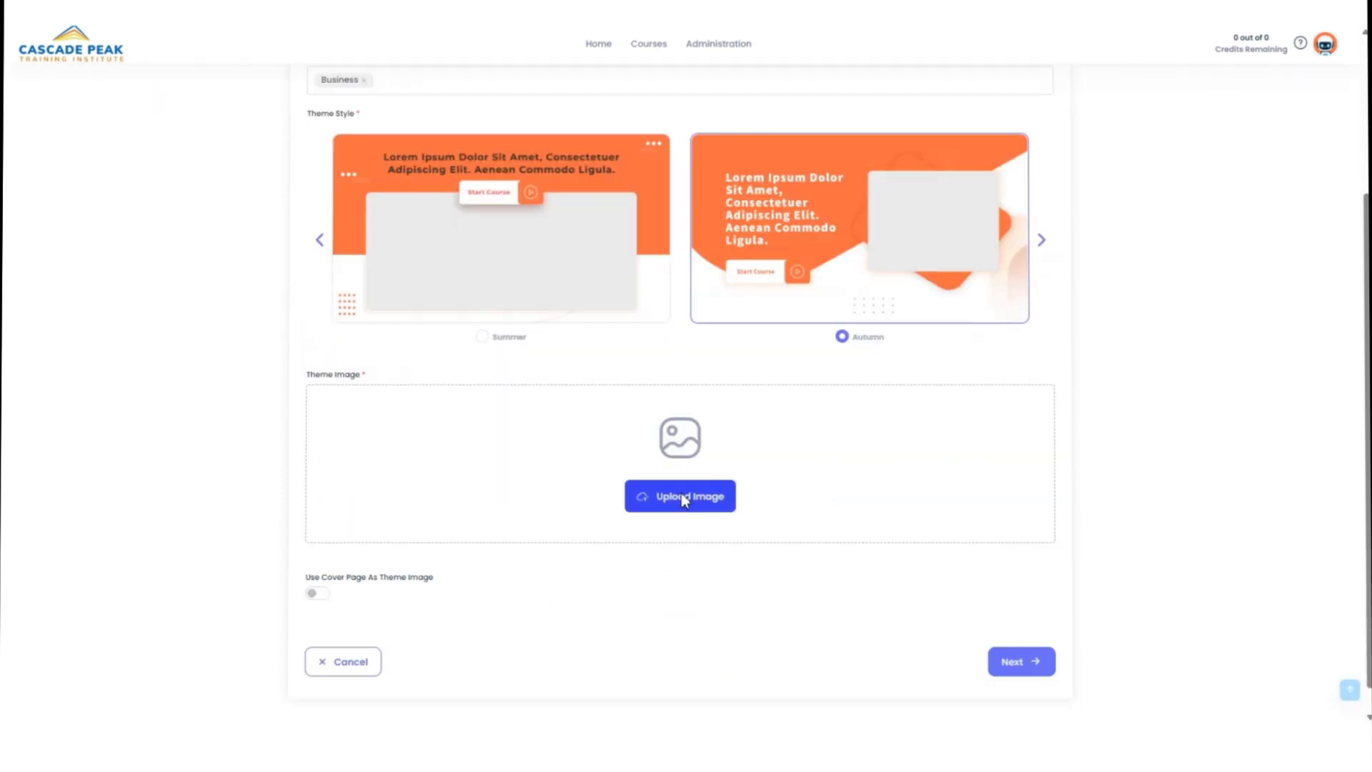
Step: Upload the photo of colleagues shaking hands as the theme image and continue to the cover page settings
{"action": "left_click", "coordinate": [679, 496]}
{"action": "left_click", "coordinate": [324, 111]}
{"action": "left_click", "coordinate": [600, 448]}
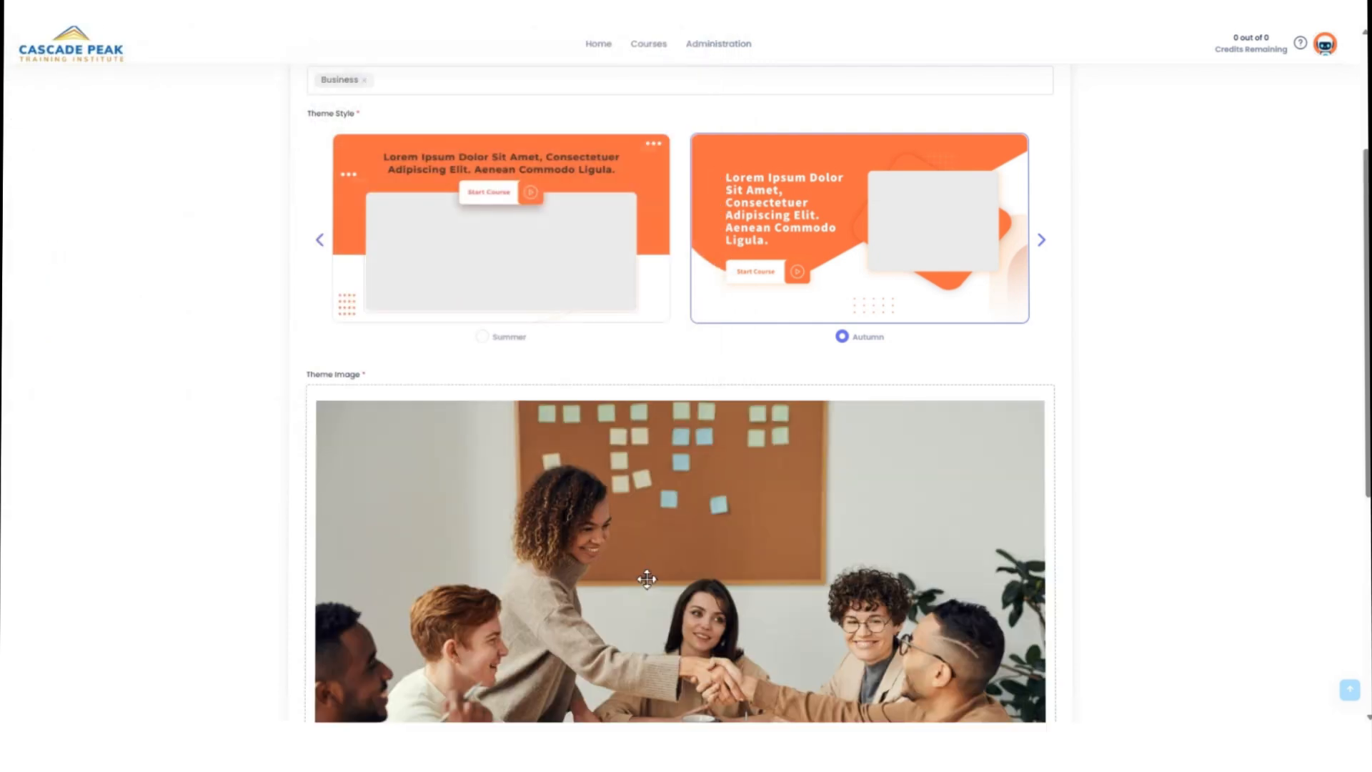
{"action": "scroll", "coordinate": [646, 576], "scroll_direction": "down", "scroll_amount": 1}
{"action": "left_click", "coordinate": [692, 499]}
{"action": "scroll", "coordinate": [786, 586], "scroll_direction": "up", "scroll_amount": 10}
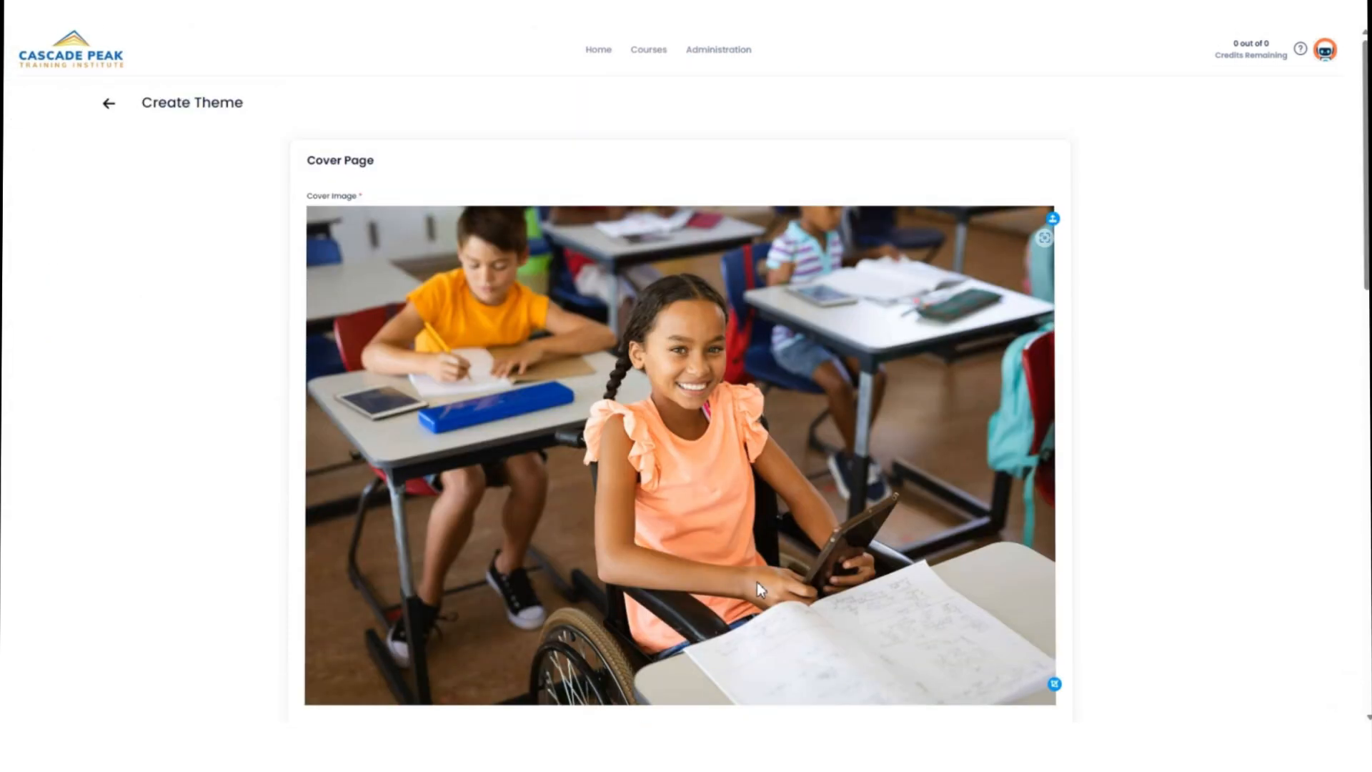
Step: Replace the cover image with the Business photo of colleagues shaking hands and accept the crop
{"action": "scroll", "coordinate": [745, 569], "scroll_direction": "down", "scroll_amount": 4}
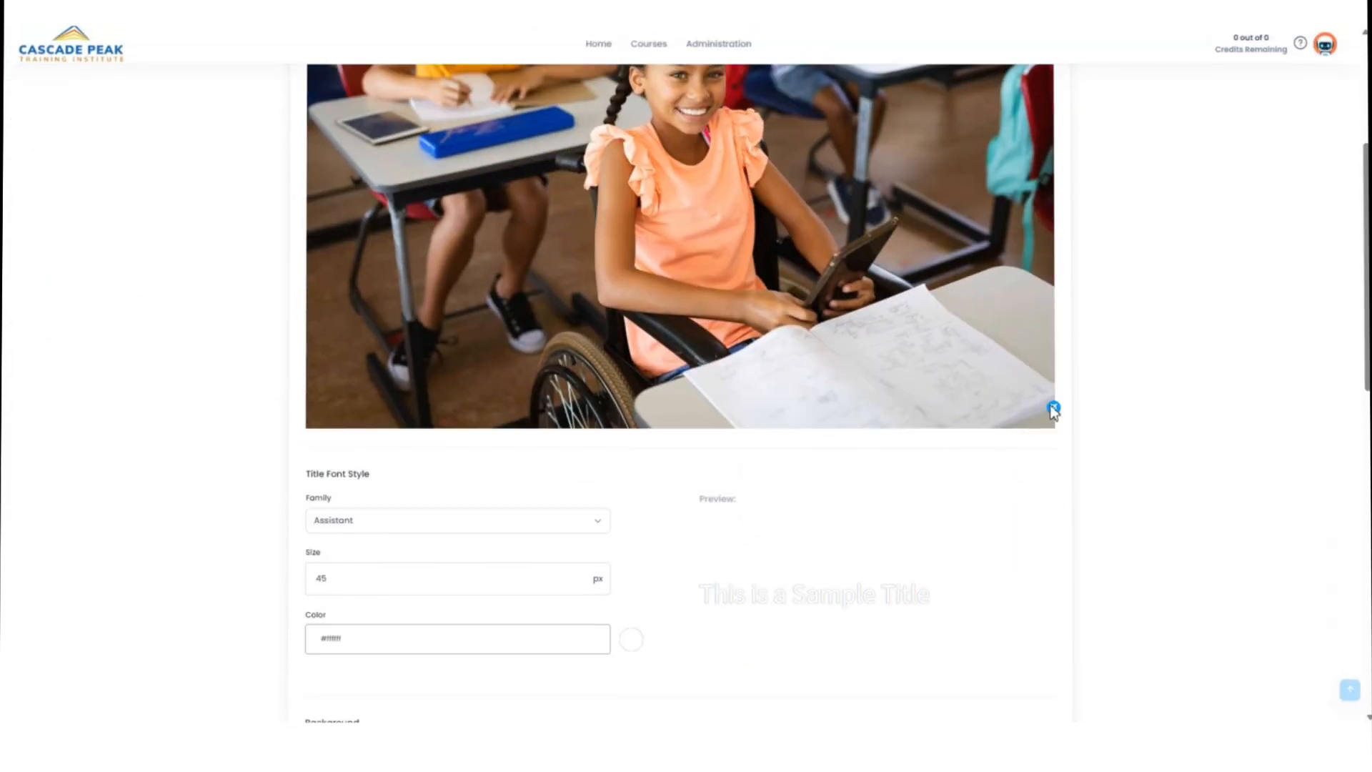
{"action": "scroll", "coordinate": [1074, 133], "scroll_direction": "up", "scroll_amount": 2}
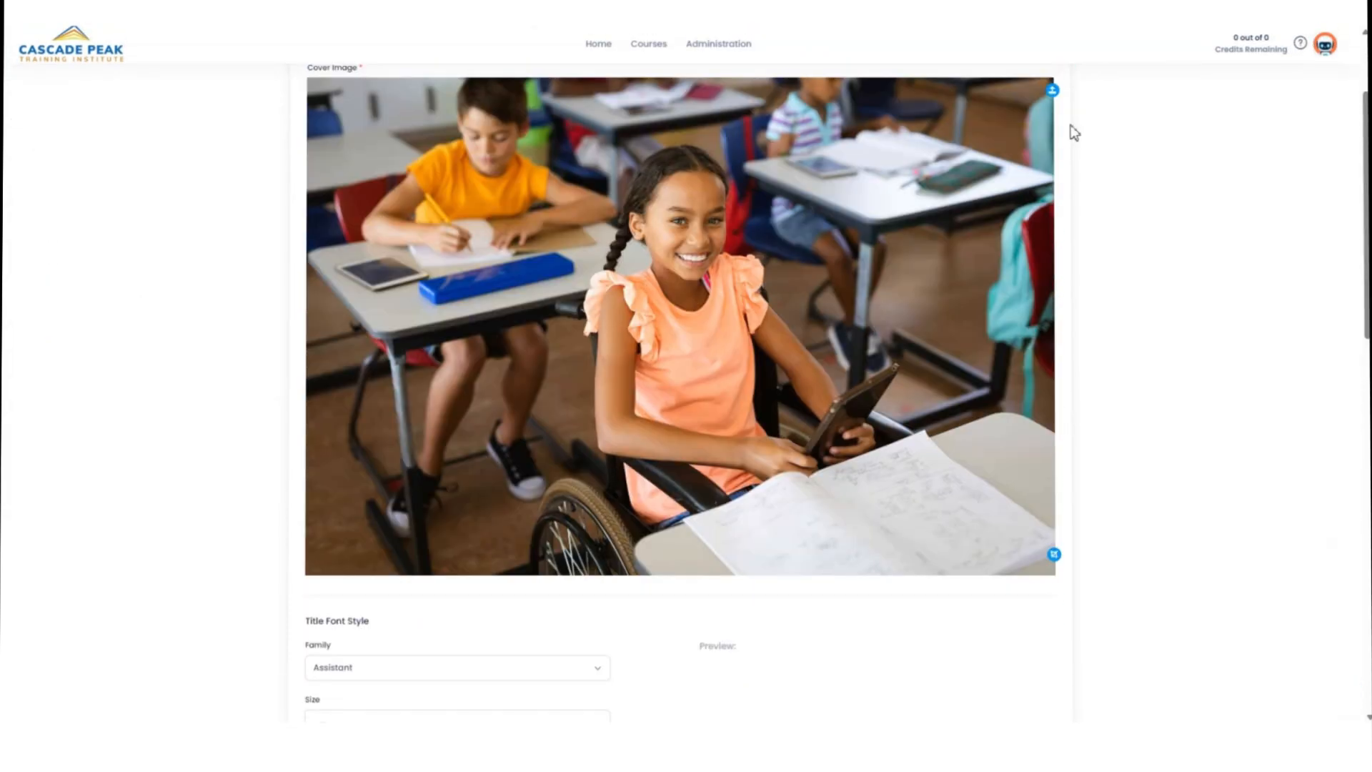
{"action": "left_click", "coordinate": [1053, 91]}
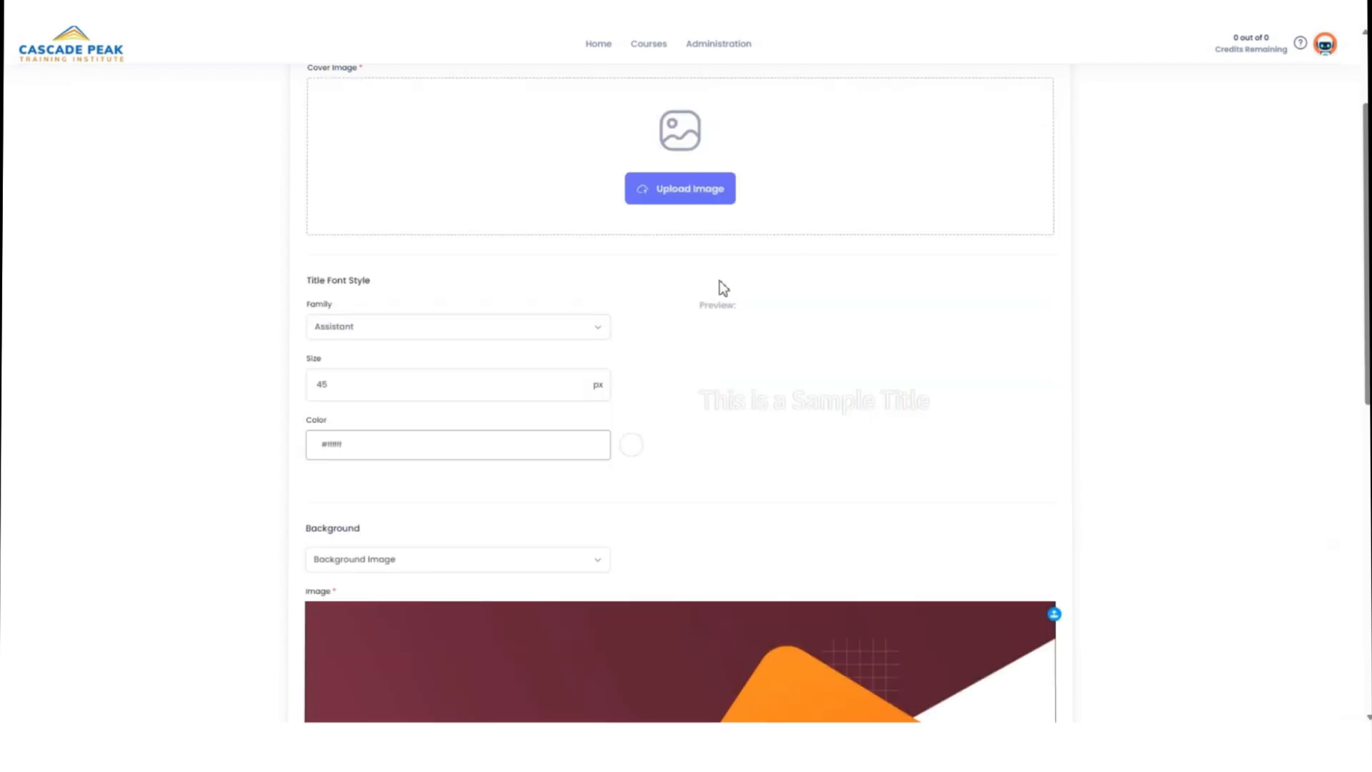
{"action": "left_click", "coordinate": [698, 208]}
{"action": "left_click", "coordinate": [322, 109]}
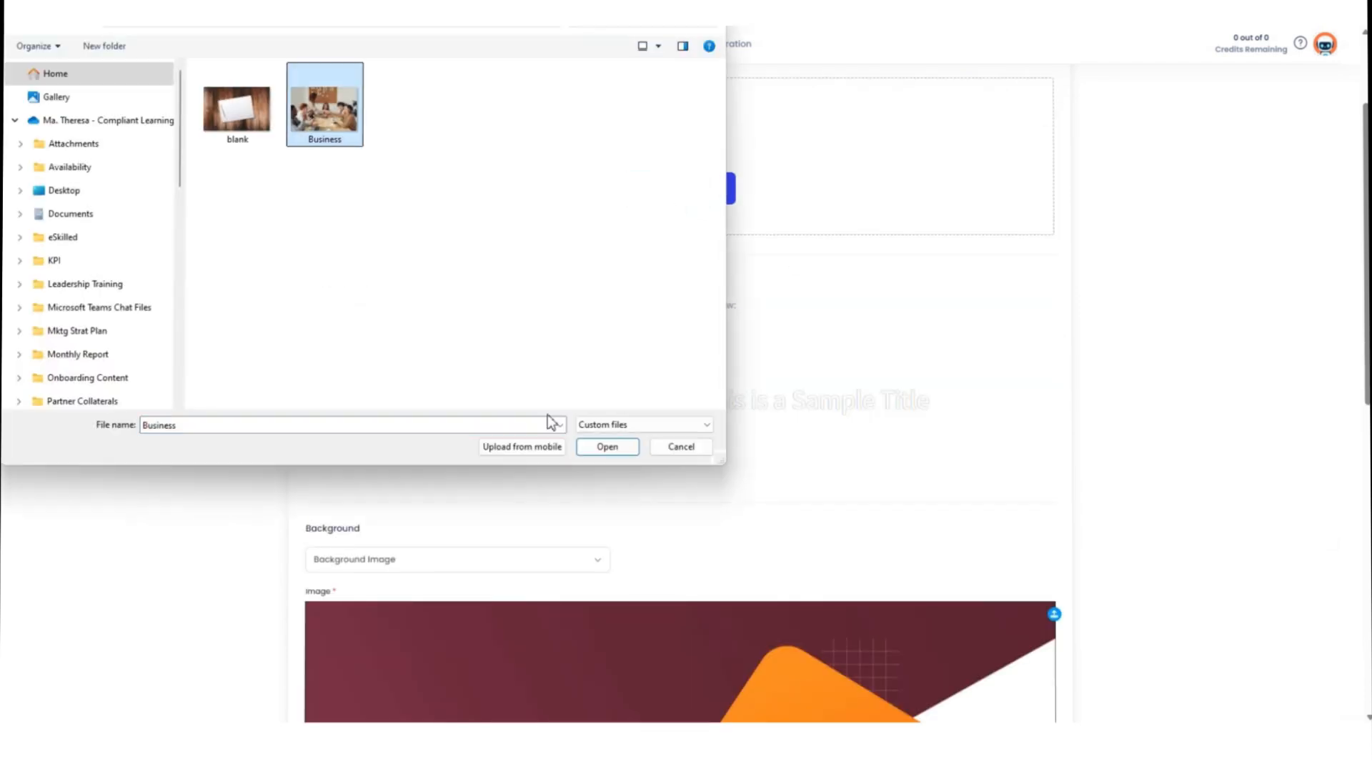
{"action": "left_click", "coordinate": [610, 445]}
{"action": "left_click", "coordinate": [677, 618]}
Step: Set the cover page's title font colour to a light orange
{"action": "scroll", "coordinate": [545, 598], "scroll_direction": "down", "scroll_amount": 3}
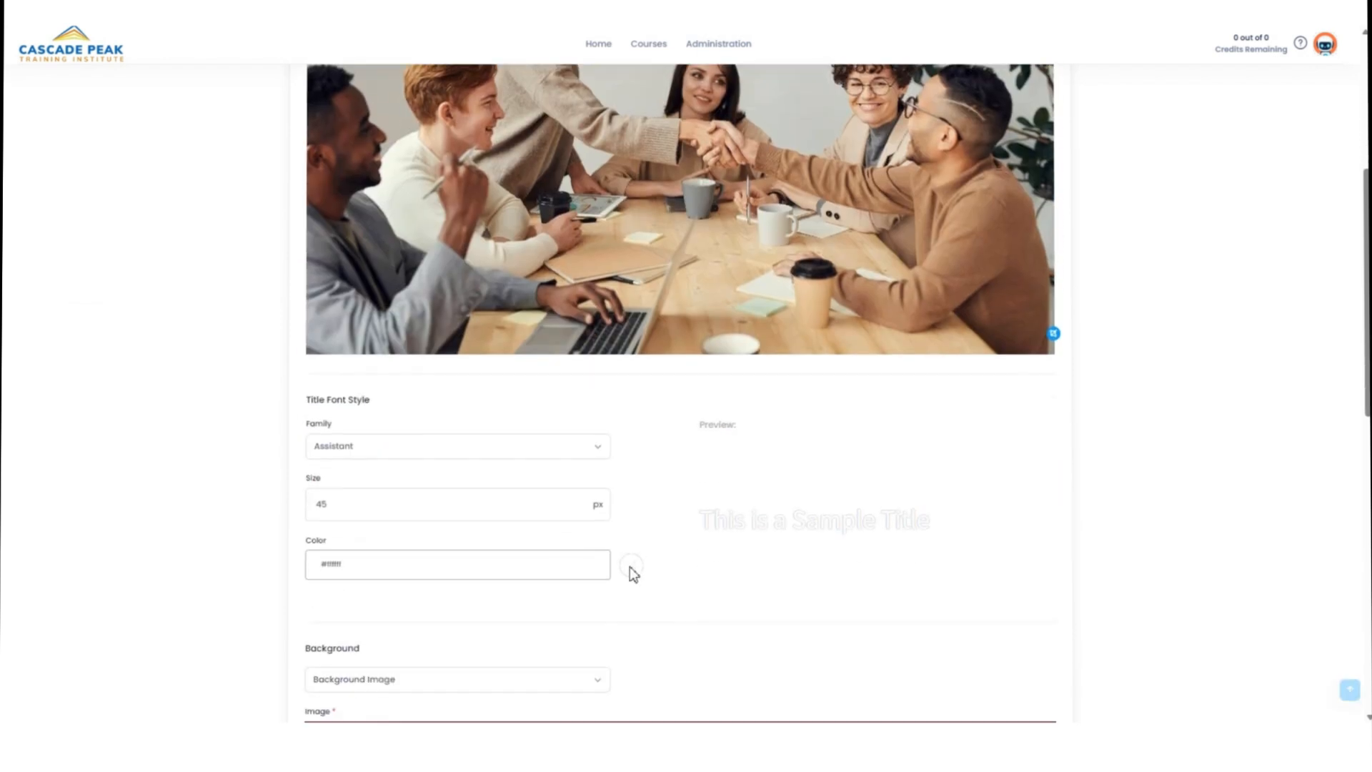
{"action": "left_click", "coordinate": [572, 565]}
{"action": "left_click", "coordinate": [348, 587]}
{"action": "left_click", "coordinate": [530, 613]}
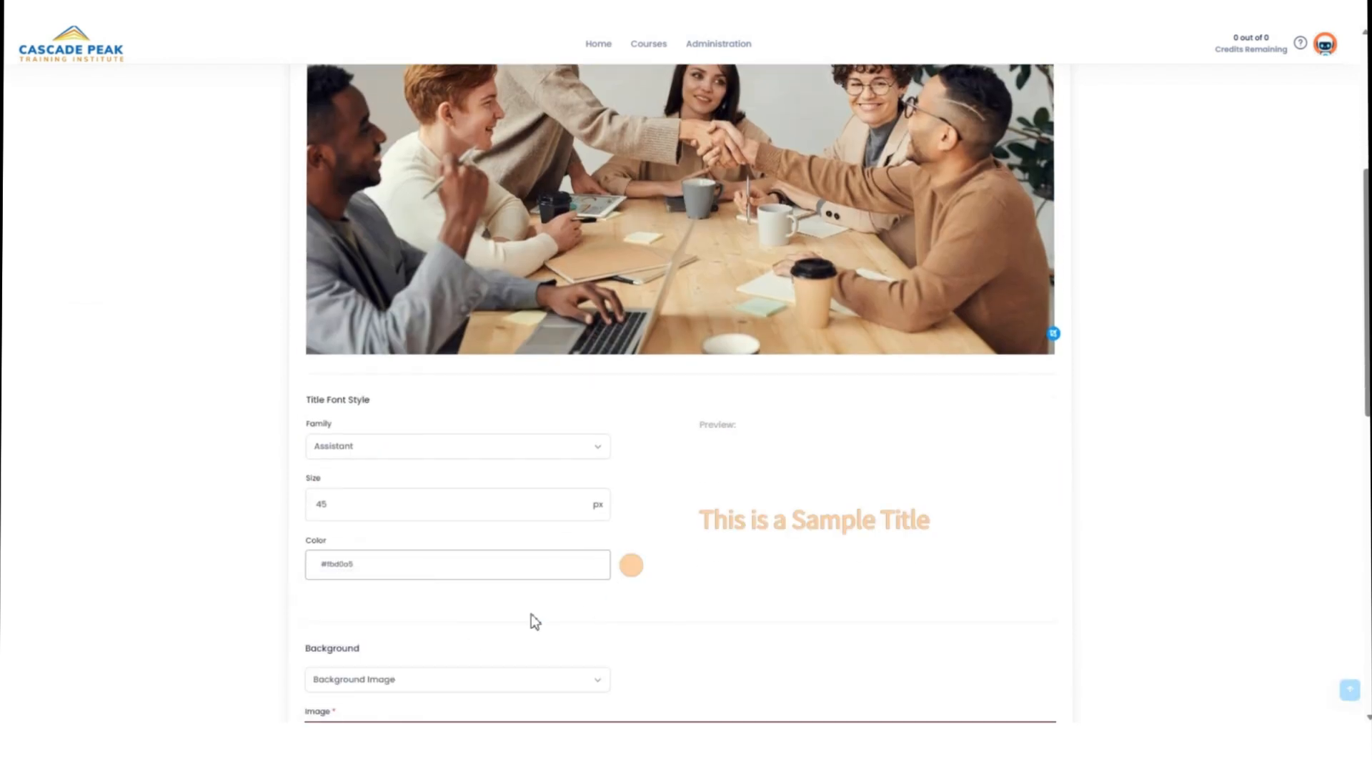
Step: Keep the default cover background, Start Course button and navigation menu settings, and continue to the course heading settings
{"action": "scroll", "coordinate": [530, 613], "scroll_direction": "down", "scroll_amount": 7}
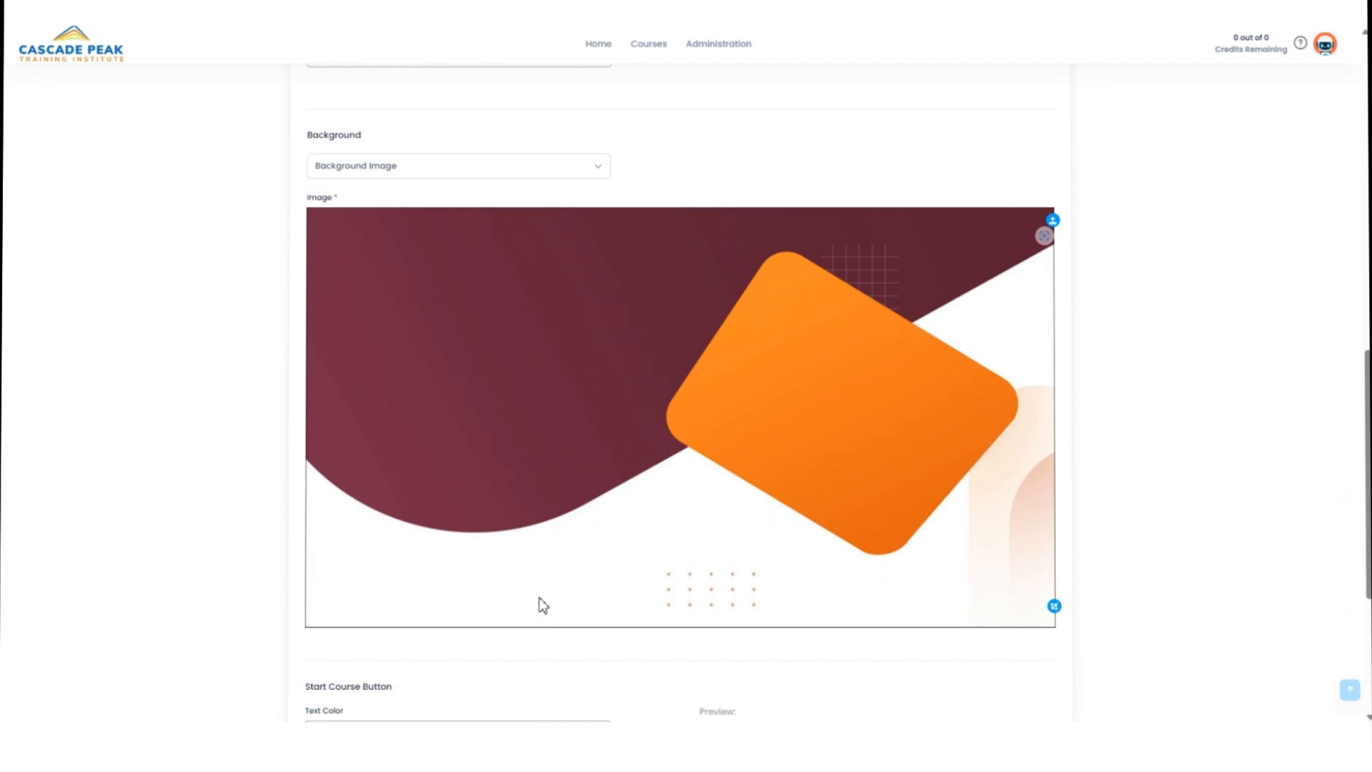
{"action": "scroll", "coordinate": [727, 549], "scroll_direction": "down", "scroll_amount": 5}
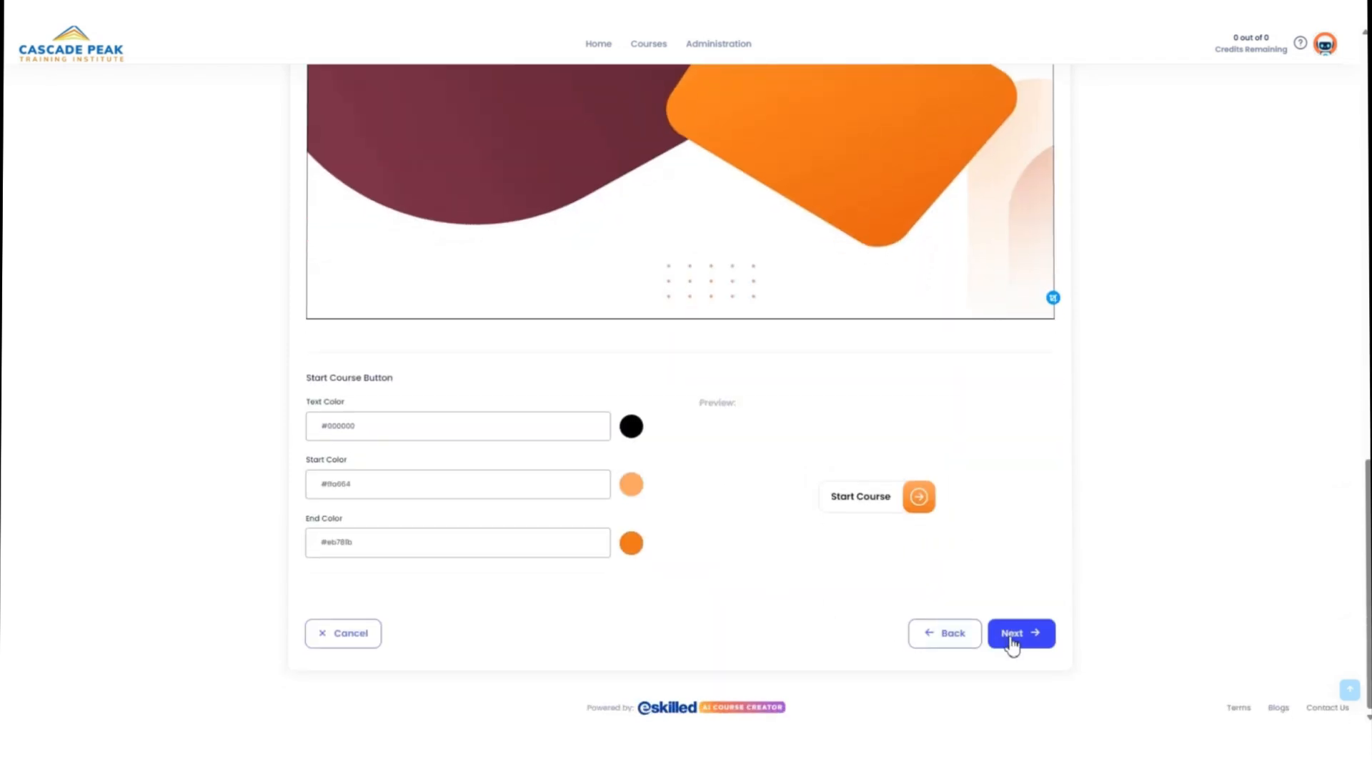
{"action": "left_click", "coordinate": [1011, 645]}
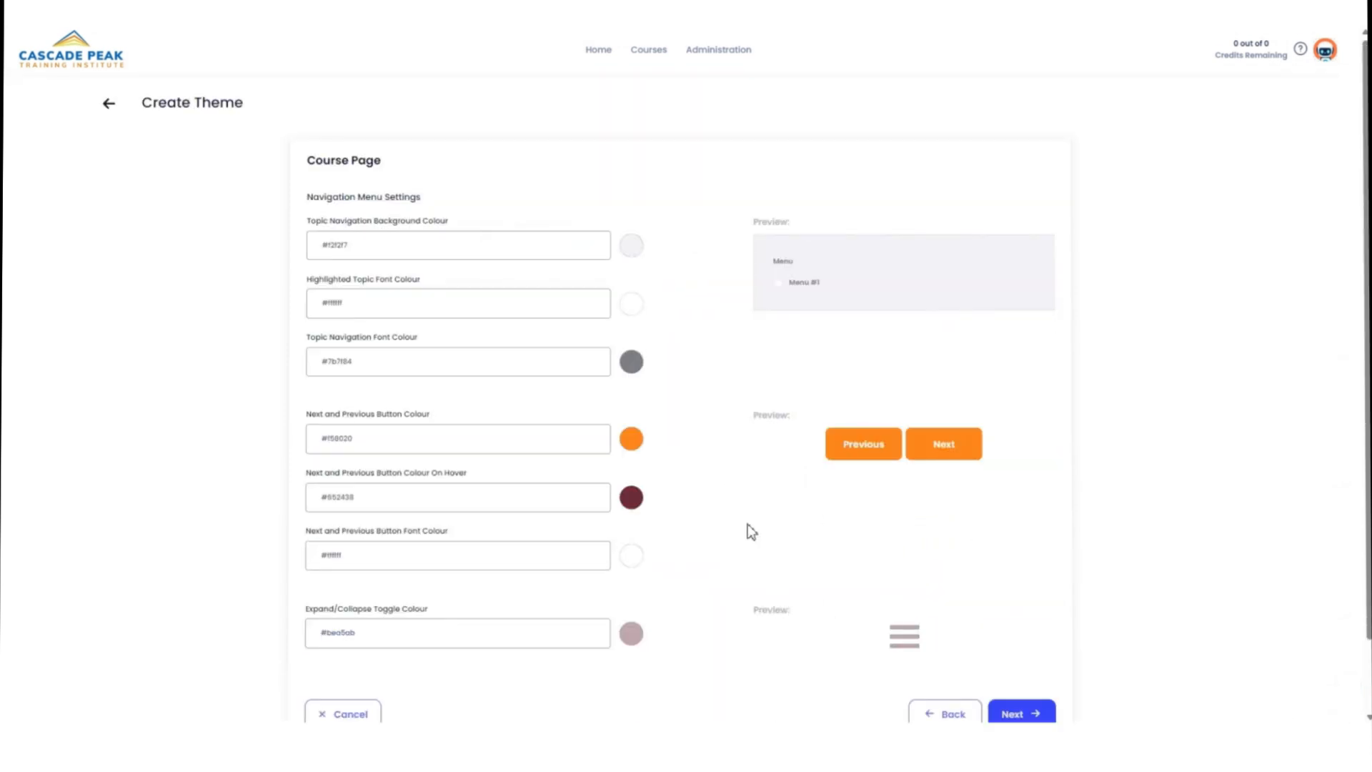
{"action": "scroll", "coordinate": [750, 530], "scroll_direction": "down", "scroll_amount": 2}
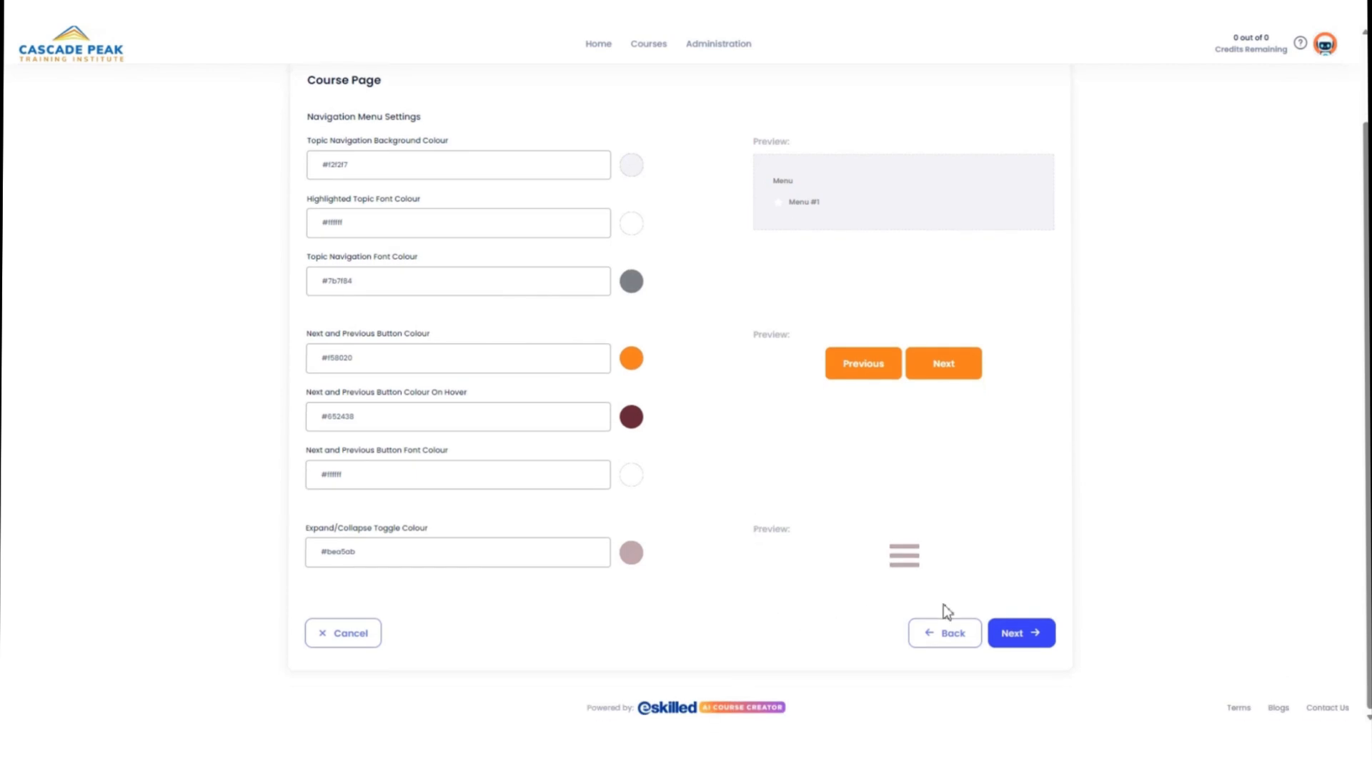
{"action": "left_click", "coordinate": [1010, 633]}
Step: Set the font colour of both progress status texts, N% Complete and Your Progress, to #141212
{"action": "scroll", "coordinate": [649, 500], "scroll_direction": "down", "scroll_amount": 3}
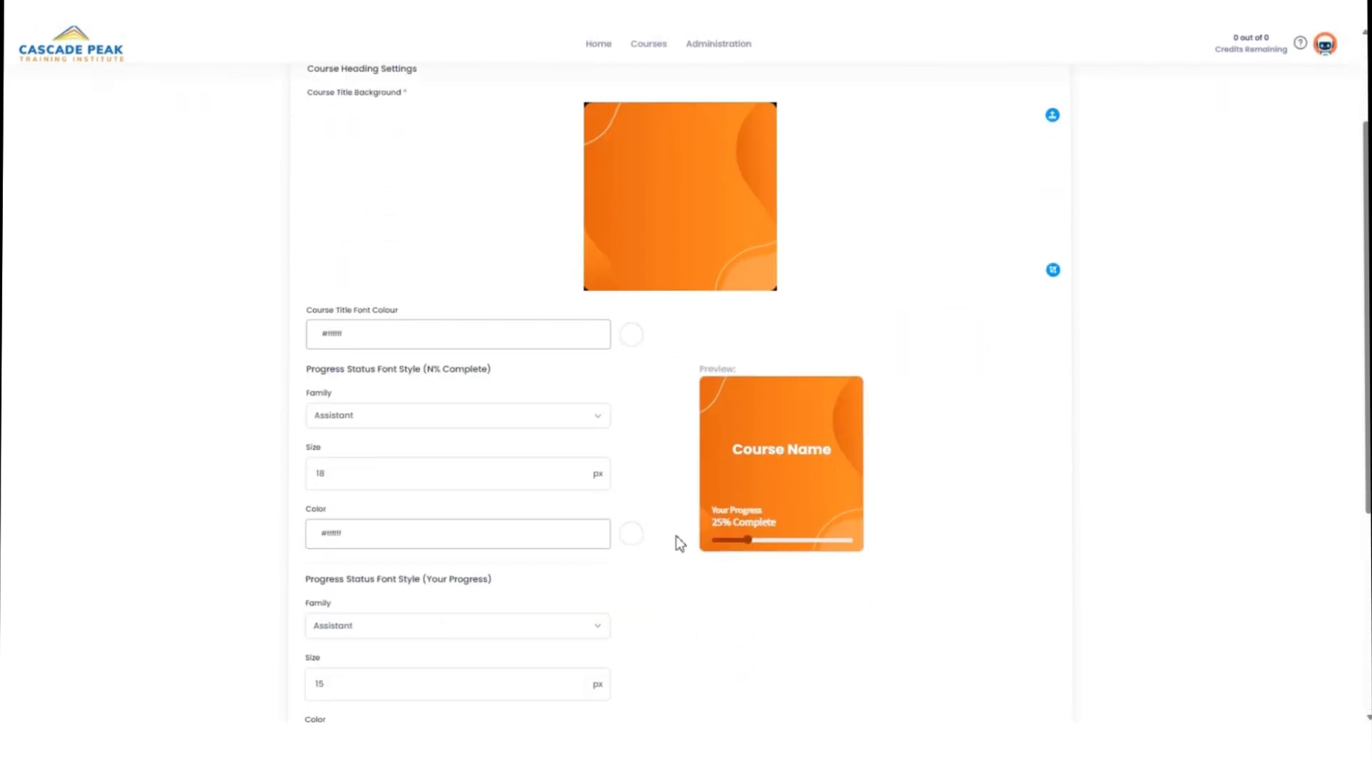
{"action": "left_click", "coordinate": [577, 545]}
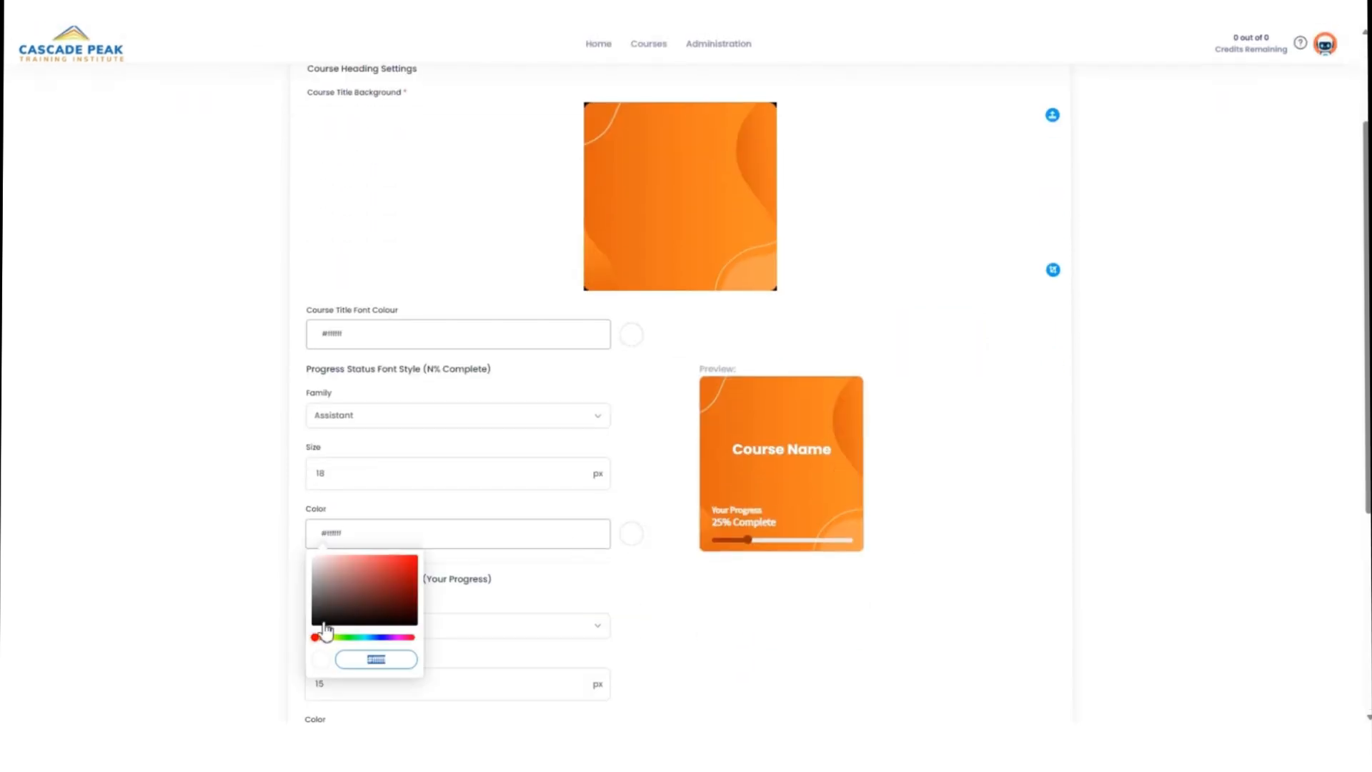
{"action": "left_click", "coordinate": [322, 621]}
{"action": "left_click", "coordinate": [627, 537]}
{"action": "scroll", "coordinate": [685, 598], "scroll_direction": "down", "scroll_amount": 3}
{"action": "left_click", "coordinate": [606, 532]}
{"action": "left_click", "coordinate": [326, 613]}
{"action": "left_click", "coordinate": [312, 319]}
{"action": "key", "text": "ctrl+c"}
{"action": "left_click", "coordinate": [372, 521]}
{"action": "left_click_drag", "start_coordinate": [373, 521], "coordinate": [286, 530]}
{"action": "key", "text": "ctrl+v"}
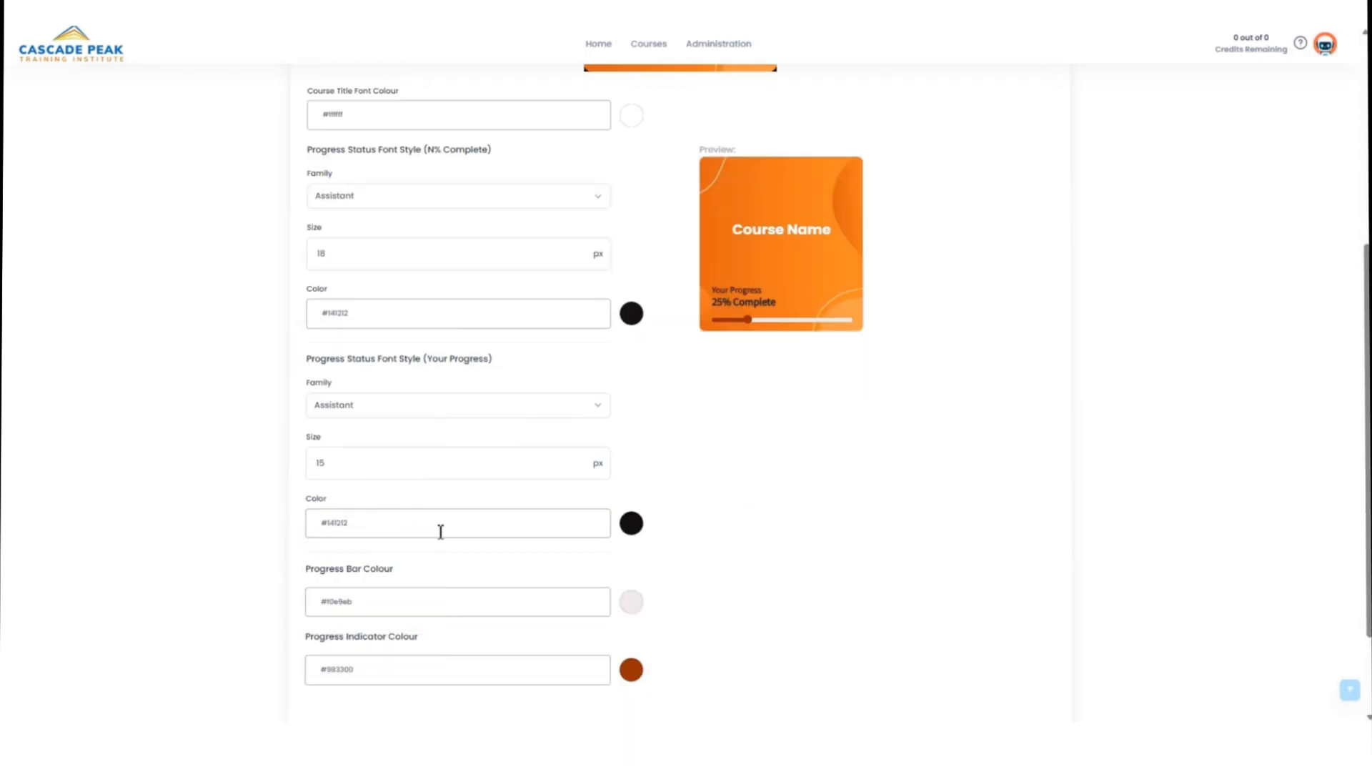
Step: Set the progress indicator colour to #141212 and continue to the topic heading settings
{"action": "scroll", "coordinate": [679, 551], "scroll_direction": "down", "scroll_amount": 2}
{"action": "left_click_drag", "start_coordinate": [380, 542], "coordinate": [290, 547]}
{"action": "key", "text": "ctrl+v"}
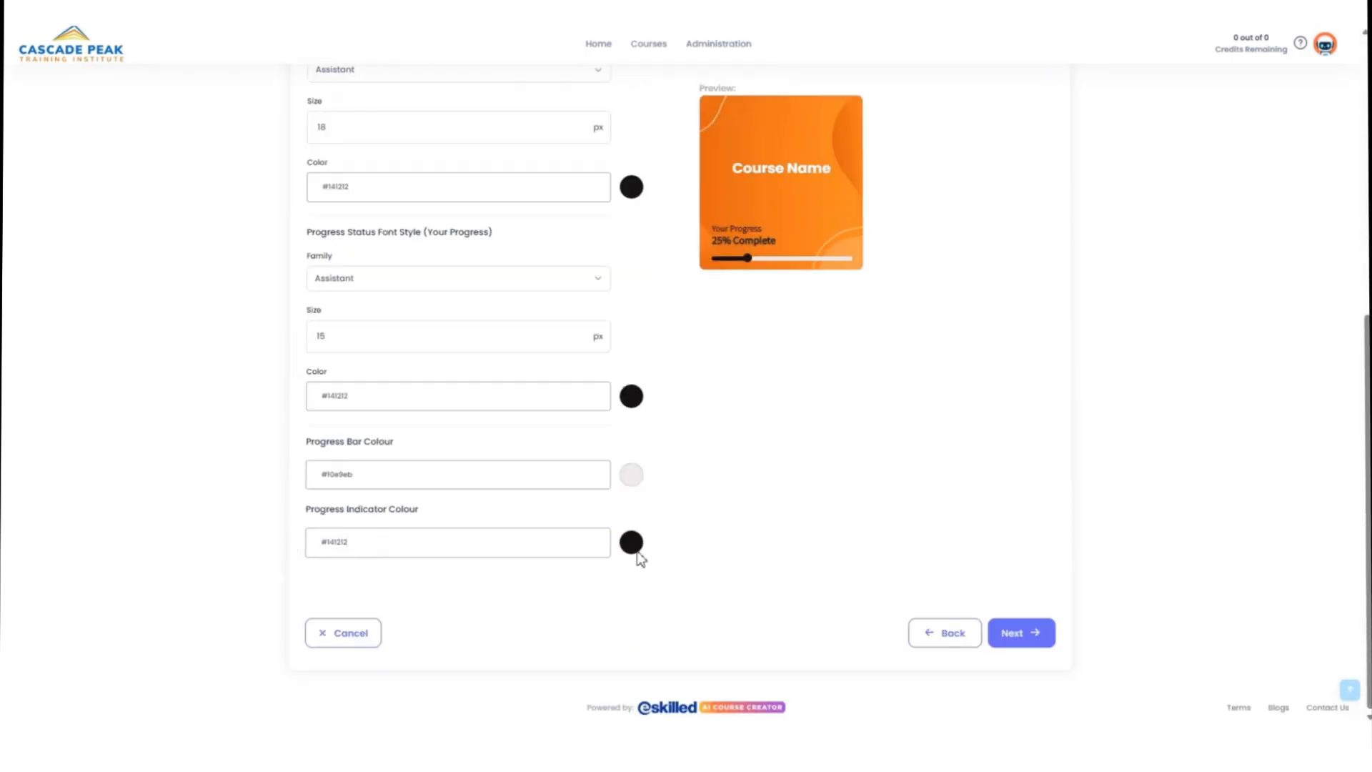
{"action": "left_click", "coordinate": [1012, 634]}
Step: Replace the topic heading banner with the image file named blank
{"action": "left_click", "coordinate": [1064, 243]}
{"action": "left_click", "coordinate": [690, 343]}
{"action": "left_click", "coordinate": [254, 141]}
{"action": "left_click", "coordinate": [603, 447]}
Step: Crop the banner image to its full-width middle strip around the notepad and apply the crop
{"action": "scroll", "coordinate": [680, 463], "scroll_direction": "down", "scroll_amount": 4}
{"action": "left_click_drag", "start_coordinate": [681, 454], "coordinate": [674, 268]}
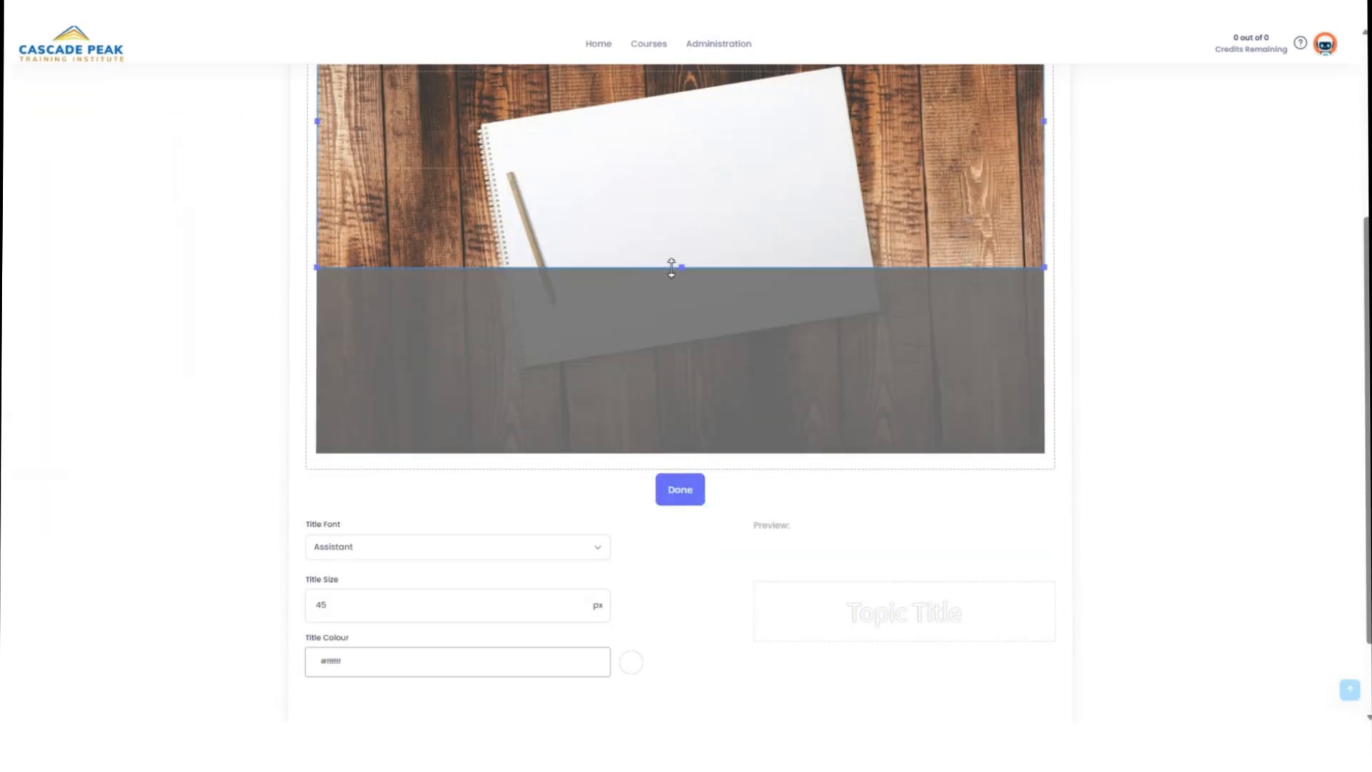
{"action": "scroll", "coordinate": [693, 314], "scroll_direction": "up", "scroll_amount": 3}
{"action": "left_click_drag", "start_coordinate": [681, 199], "coordinate": [679, 291]}
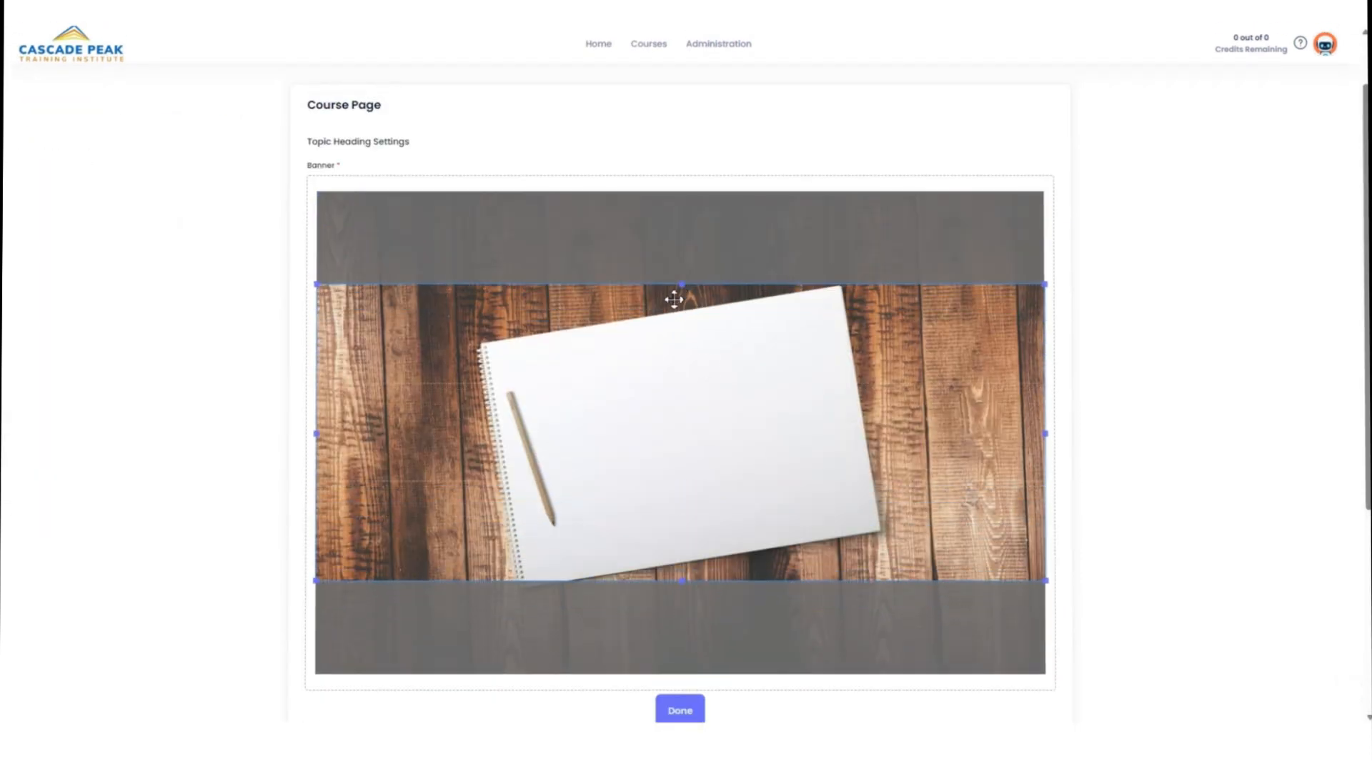
{"action": "scroll", "coordinate": [1069, 416], "scroll_direction": "down", "scroll_amount": 1}
{"action": "scroll", "coordinate": [1069, 415], "scroll_direction": "down", "scroll_amount": 2}
{"action": "left_click", "coordinate": [679, 486]}
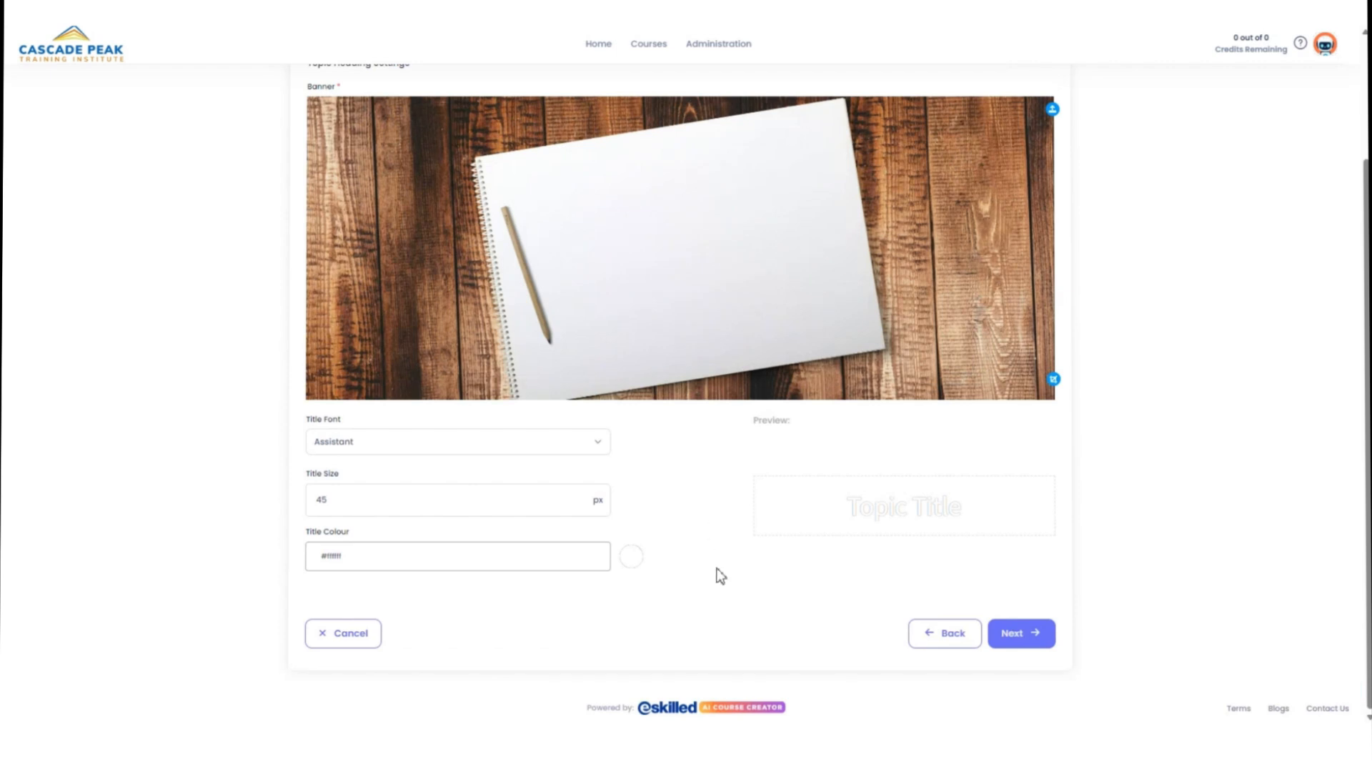
Step: Set the topic title colour to #141212 and continue to the Course Builder fonts
{"action": "left_click", "coordinate": [585, 559]}
{"action": "left_click", "coordinate": [322, 485]}
{"action": "left_click", "coordinate": [523, 592]}
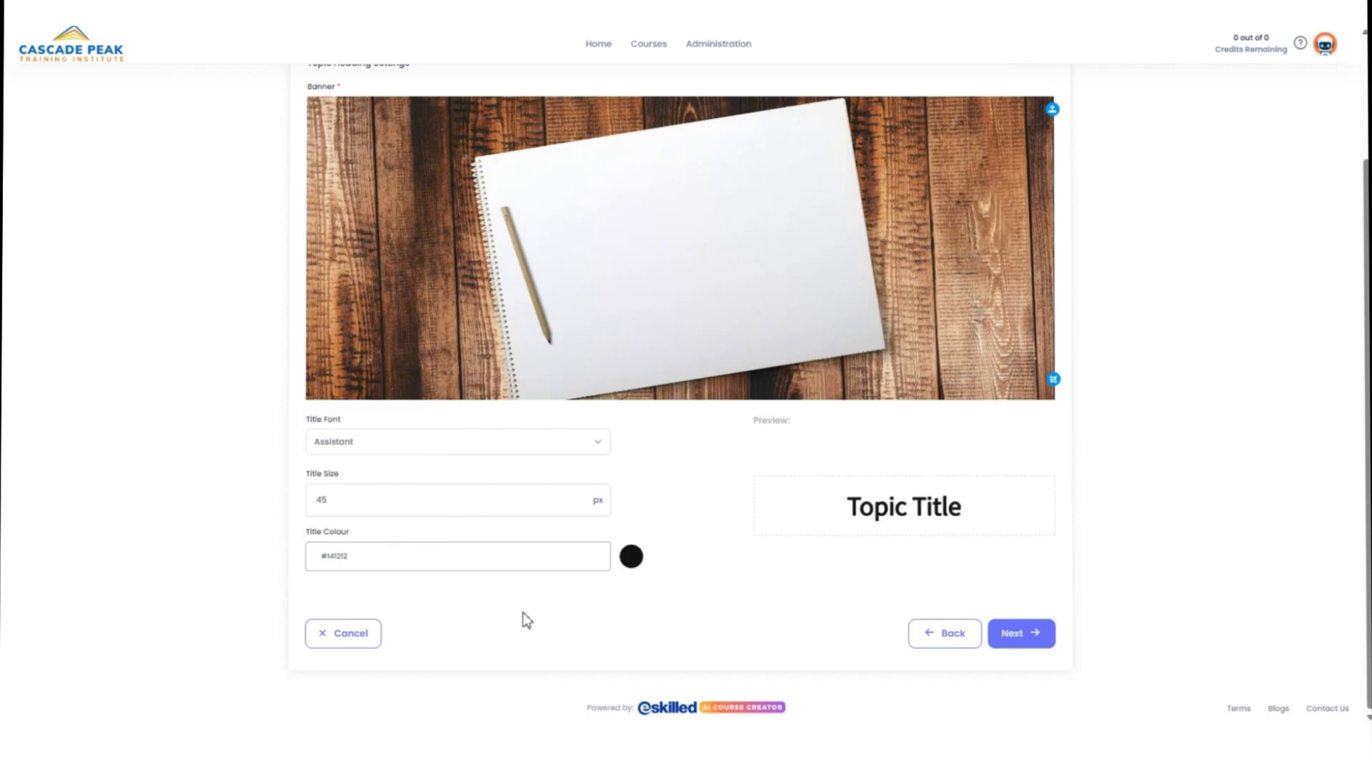
{"action": "left_click", "coordinate": [1020, 638]}
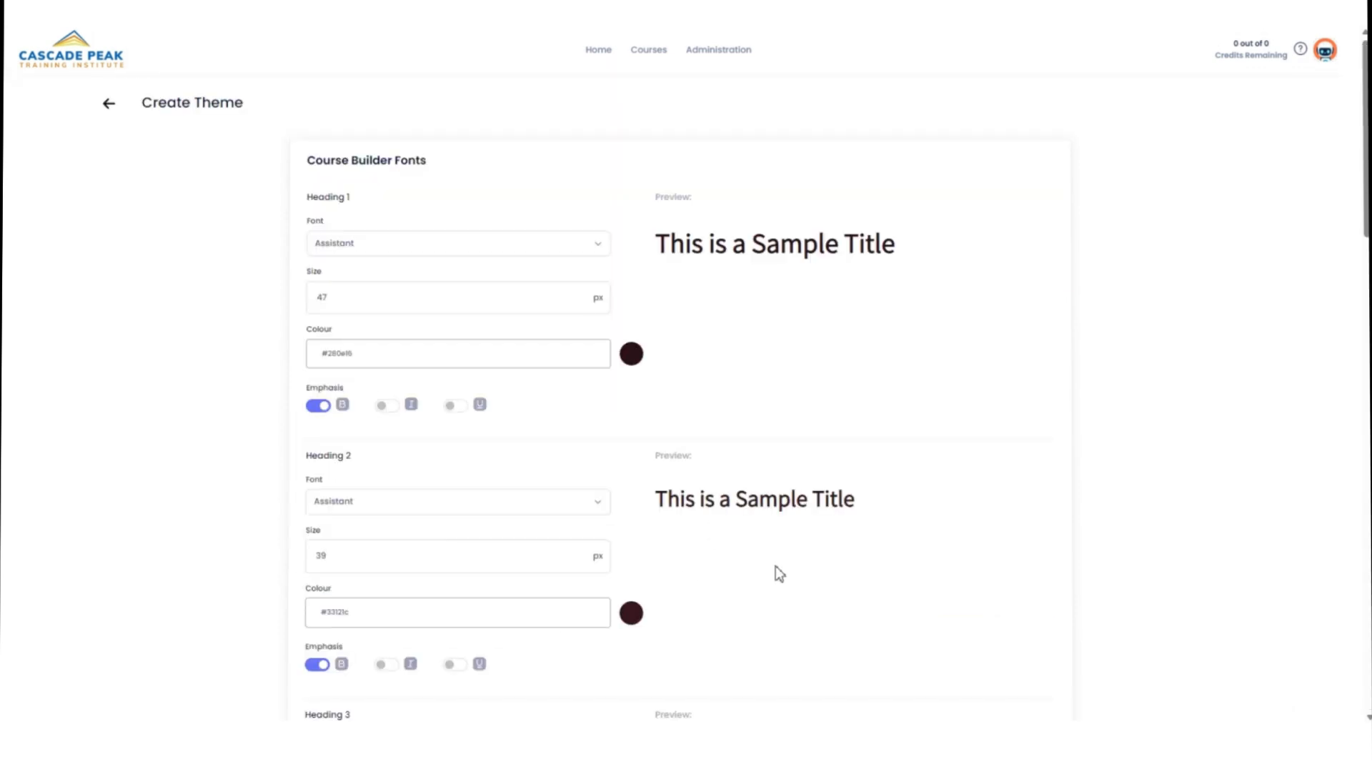
Step: Keep the default Course Builder fonts, save the new theme and acknowledge the confirmation
{"action": "scroll", "coordinate": [779, 574], "scroll_direction": "down", "scroll_amount": 10}
{"action": "scroll", "coordinate": [771, 583], "scroll_direction": "down", "scroll_amount": 11}
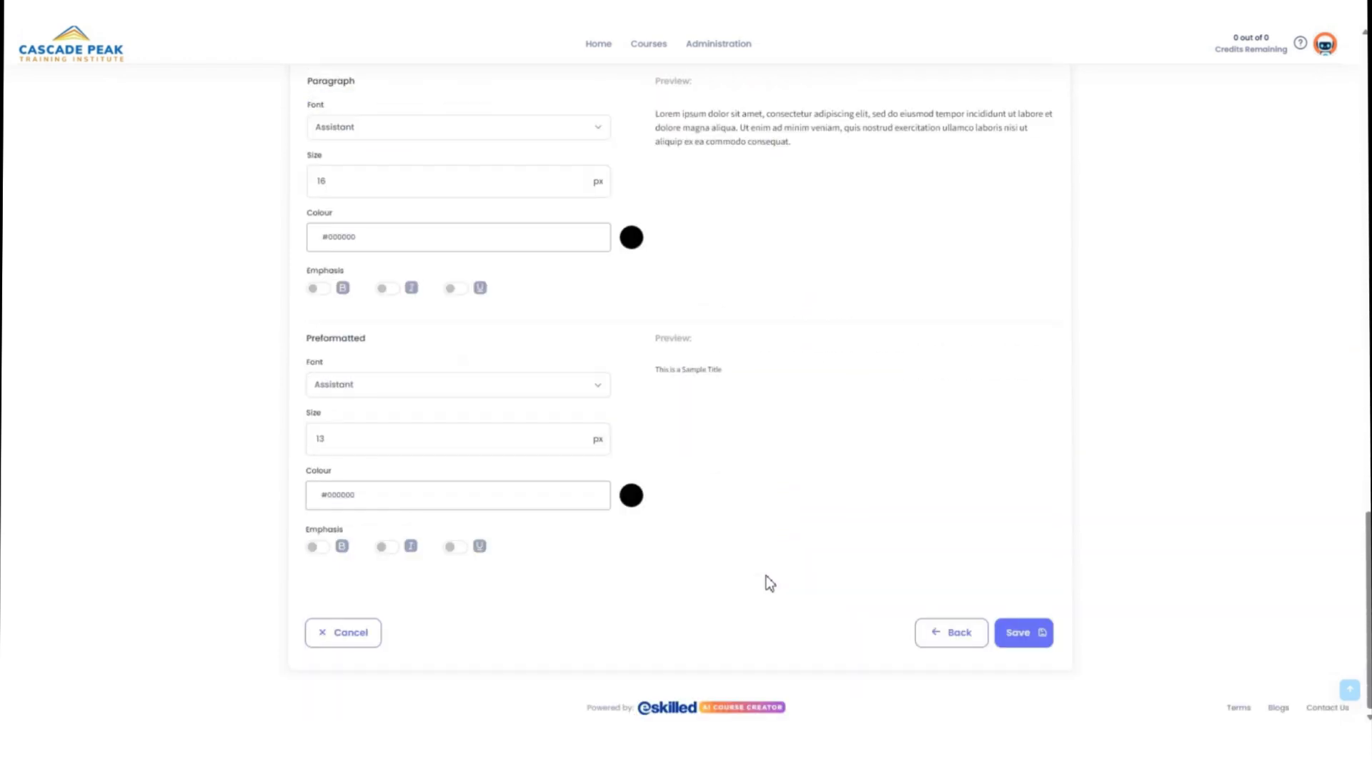
{"action": "left_click", "coordinate": [1035, 633]}
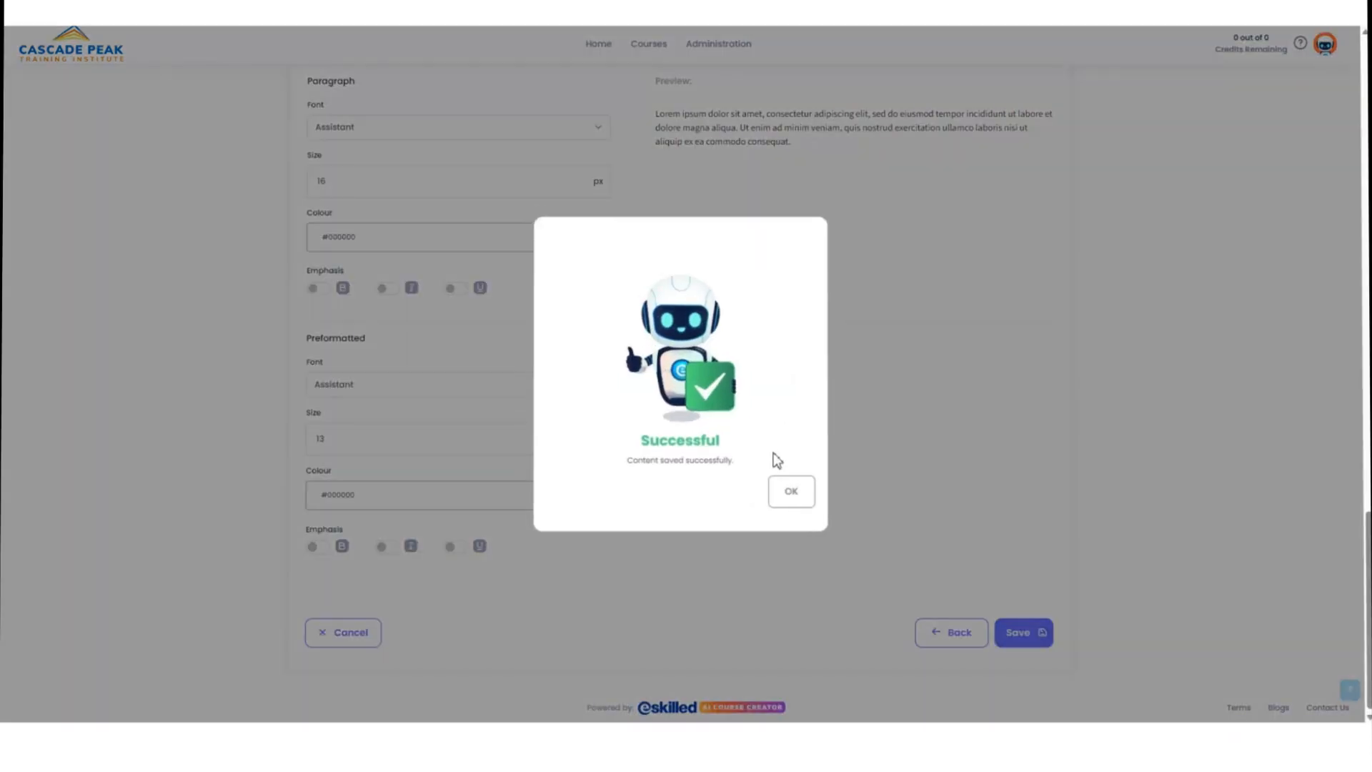
{"action": "left_click", "coordinate": [790, 490]}
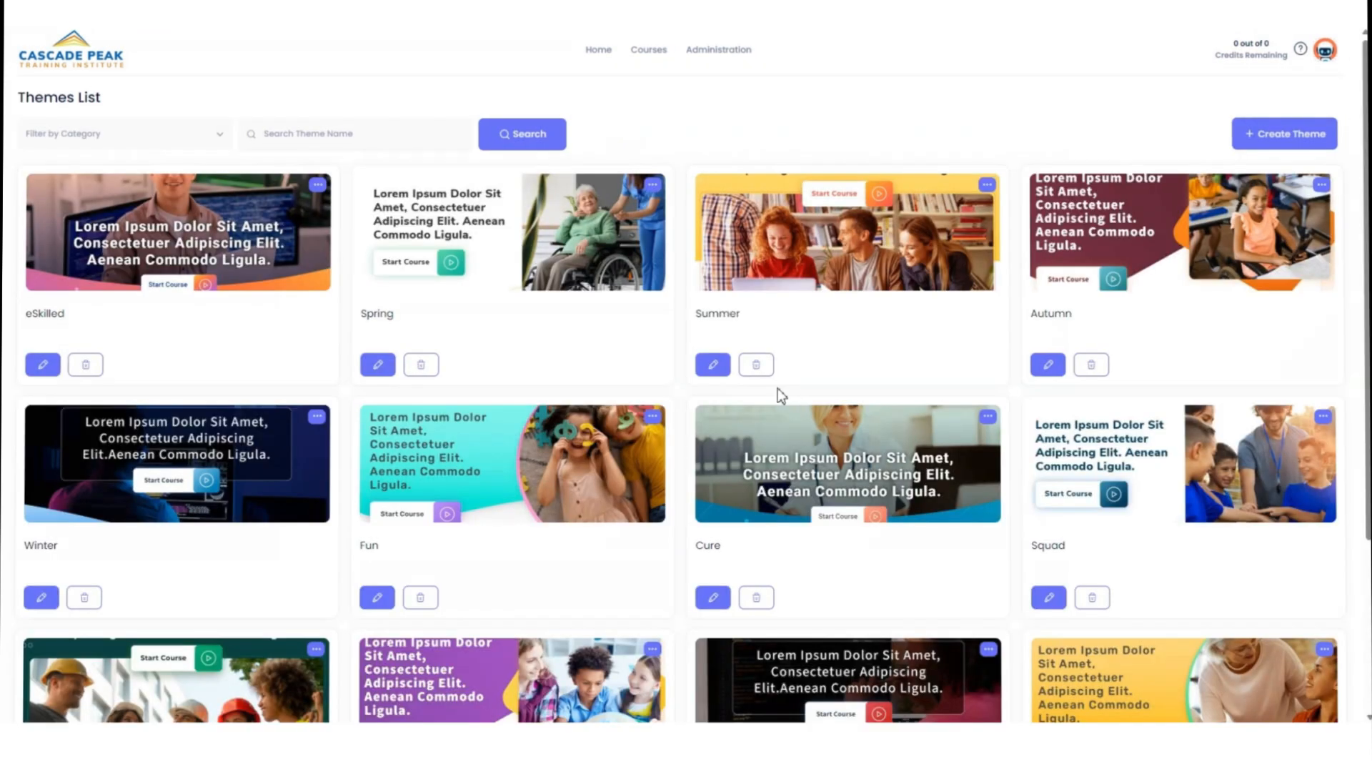
Step: From the course list, edit the BSBCRT411 course with the photo of people at a laptop and open its course settings
{"action": "mouse_move", "coordinate": [656, 53]}
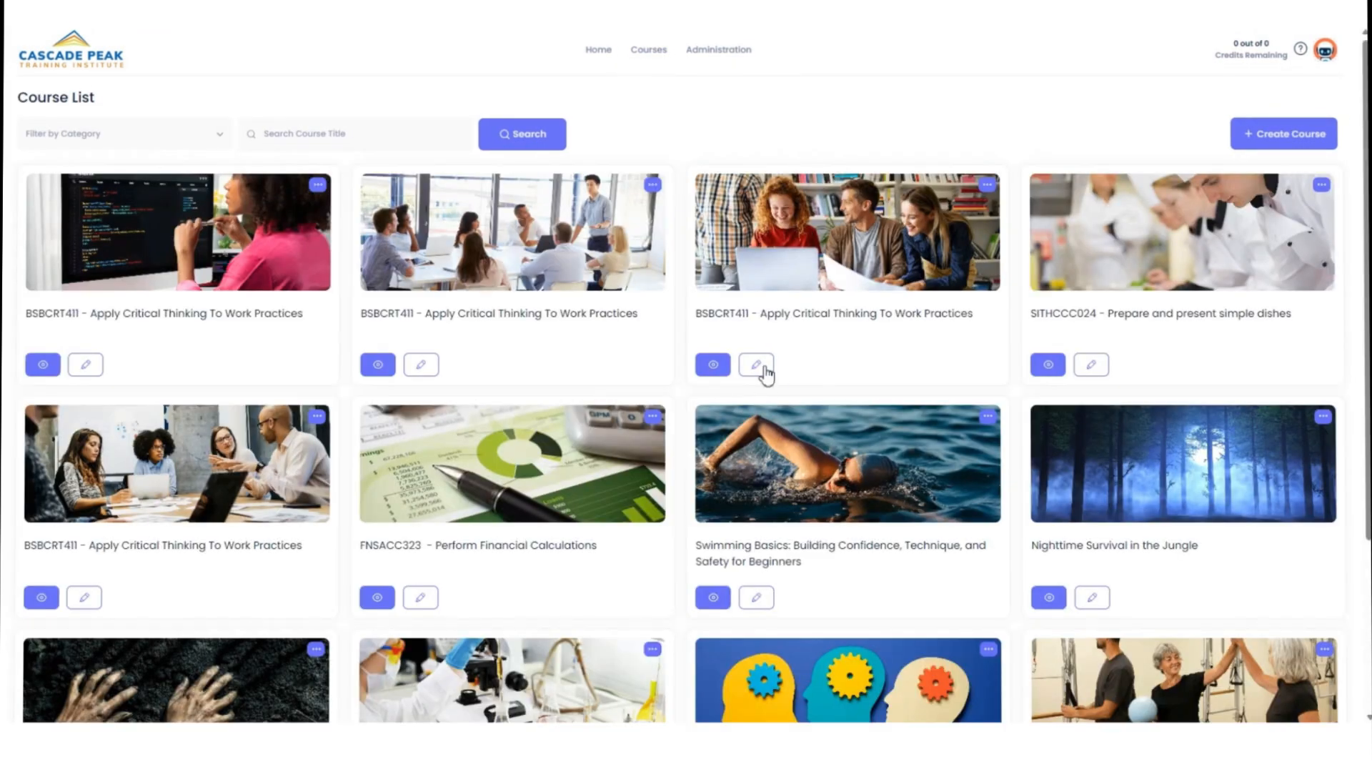
{"action": "left_click", "coordinate": [757, 365]}
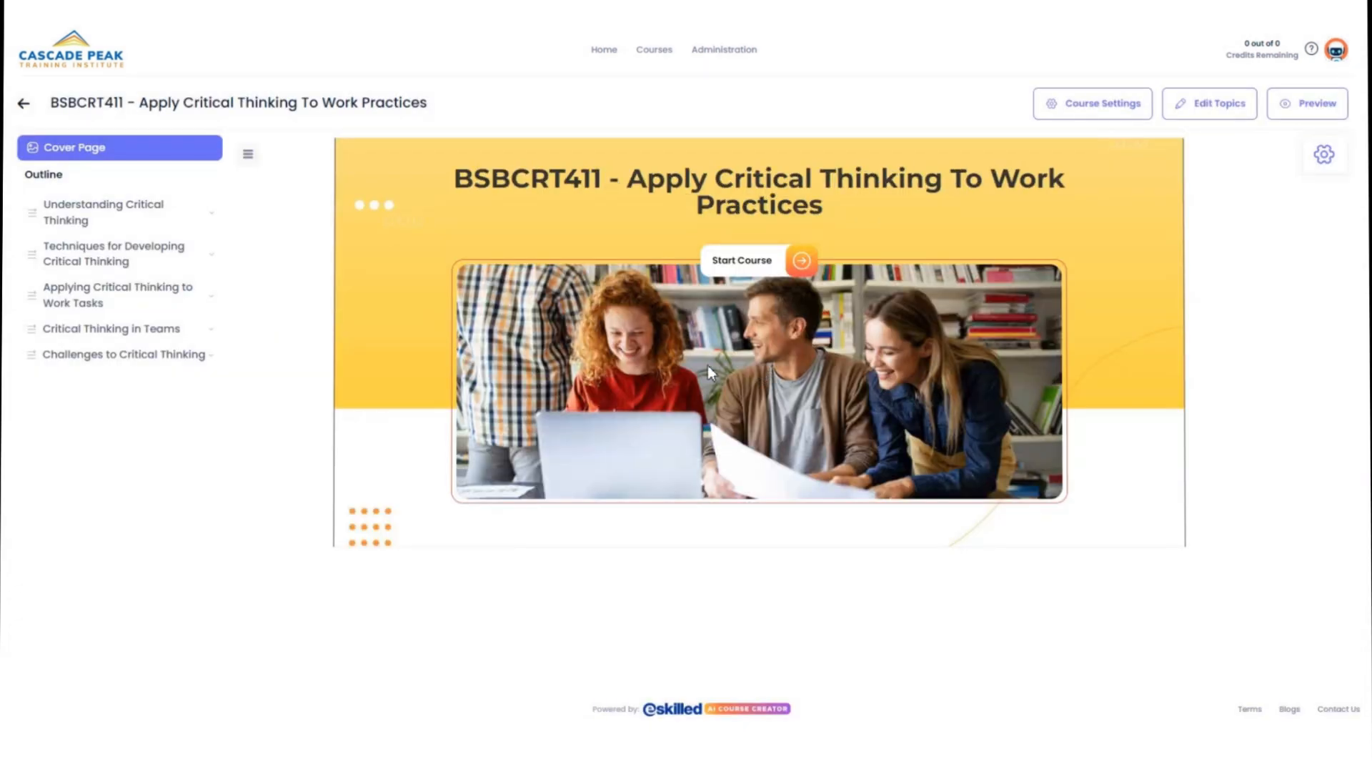
{"action": "left_click", "coordinate": [1094, 114]}
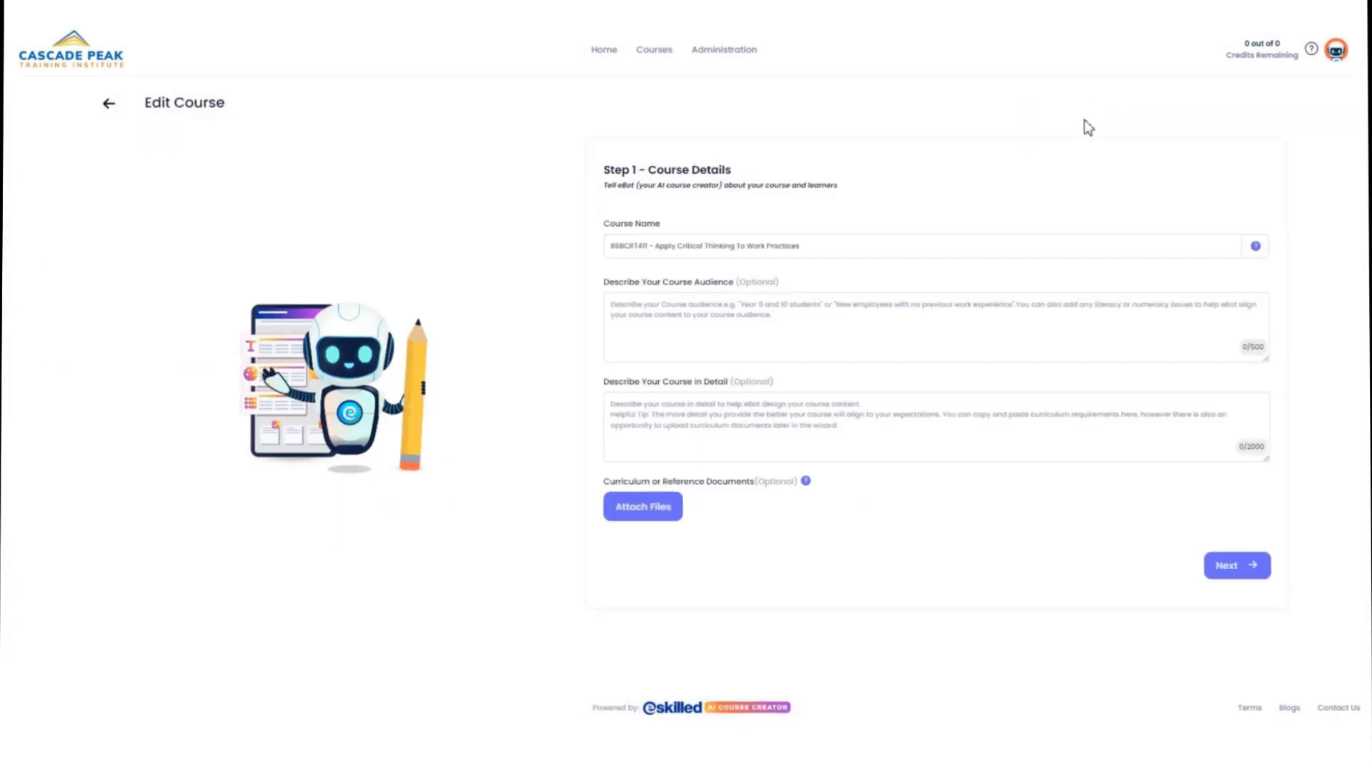
Step: Go through the course settings, apply the custom Neutral theme to the BSBCRT411 course, keep the quiz settings and save
{"action": "left_click", "coordinate": [1242, 566]}
{"action": "left_click", "coordinate": [1228, 643]}
{"action": "left_click", "coordinate": [1260, 411]}
{"action": "left_click", "coordinate": [1260, 411]}
{"action": "left_click", "coordinate": [1260, 411]}
{"action": "left_click", "coordinate": [1260, 410]}
{"action": "left_click", "coordinate": [1260, 411]}
{"action": "left_click", "coordinate": [1152, 446]}
{"action": "left_click", "coordinate": [1237, 531]}
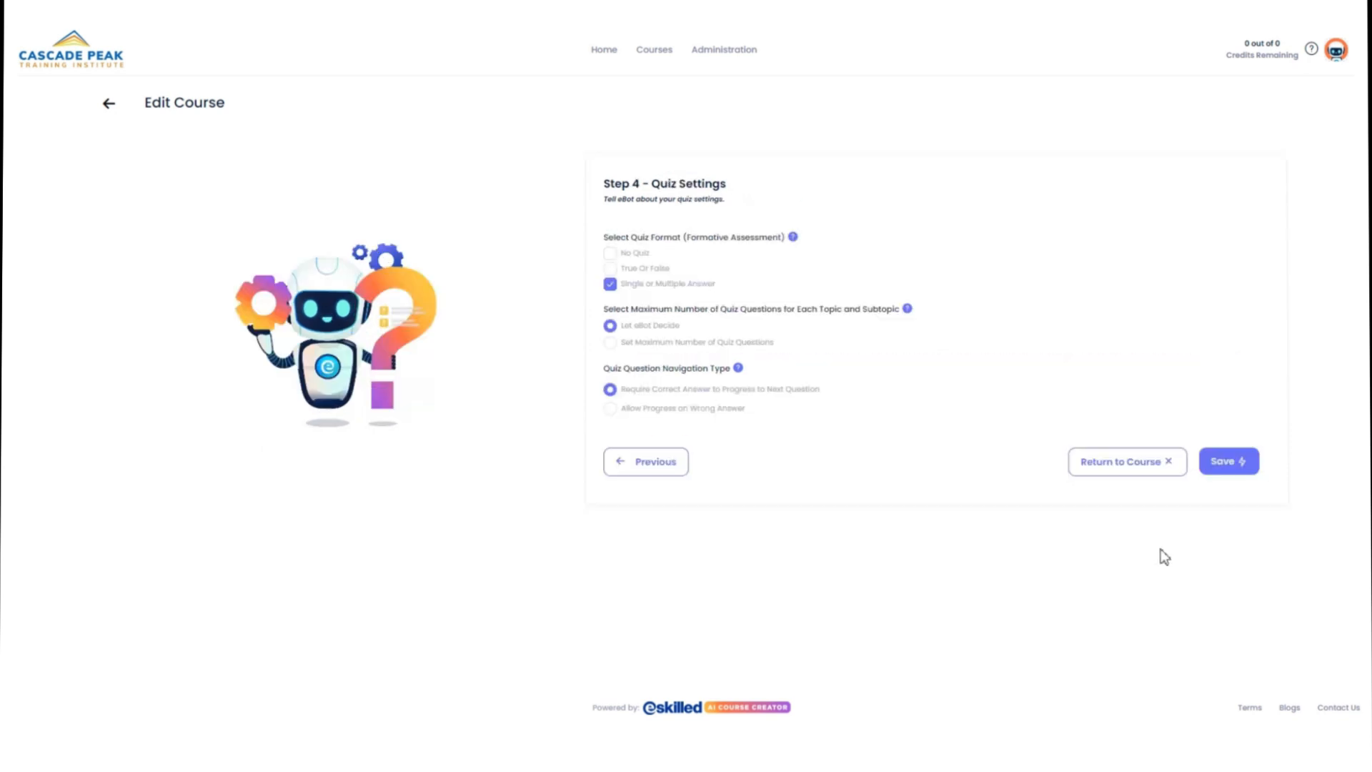
{"action": "left_click", "coordinate": [1215, 473]}
{"action": "left_click", "coordinate": [793, 495]}
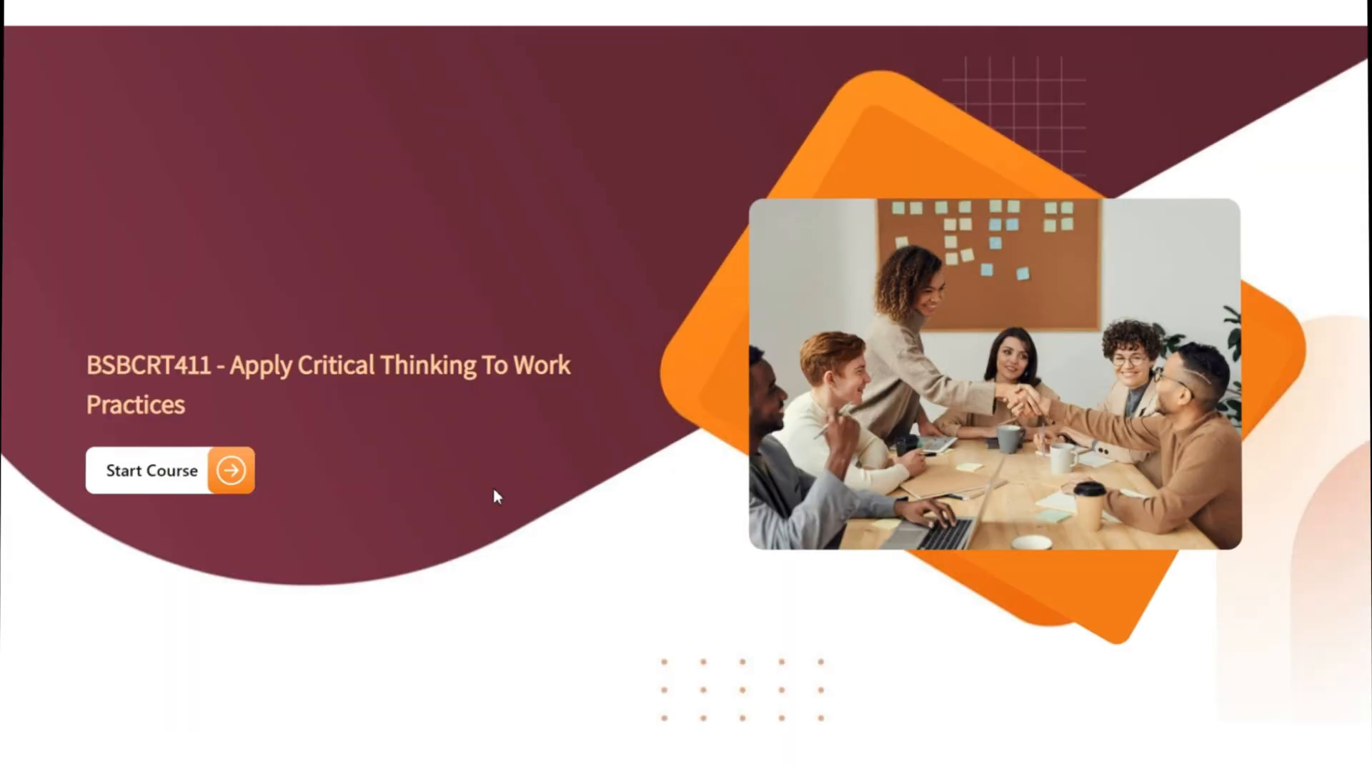
Step: Start the BSBCRT411 course in its preview and advance to examine the new theme on the course pages
{"action": "left_click", "coordinate": [232, 468]}
{"action": "left_click", "coordinate": [1327, 701]}
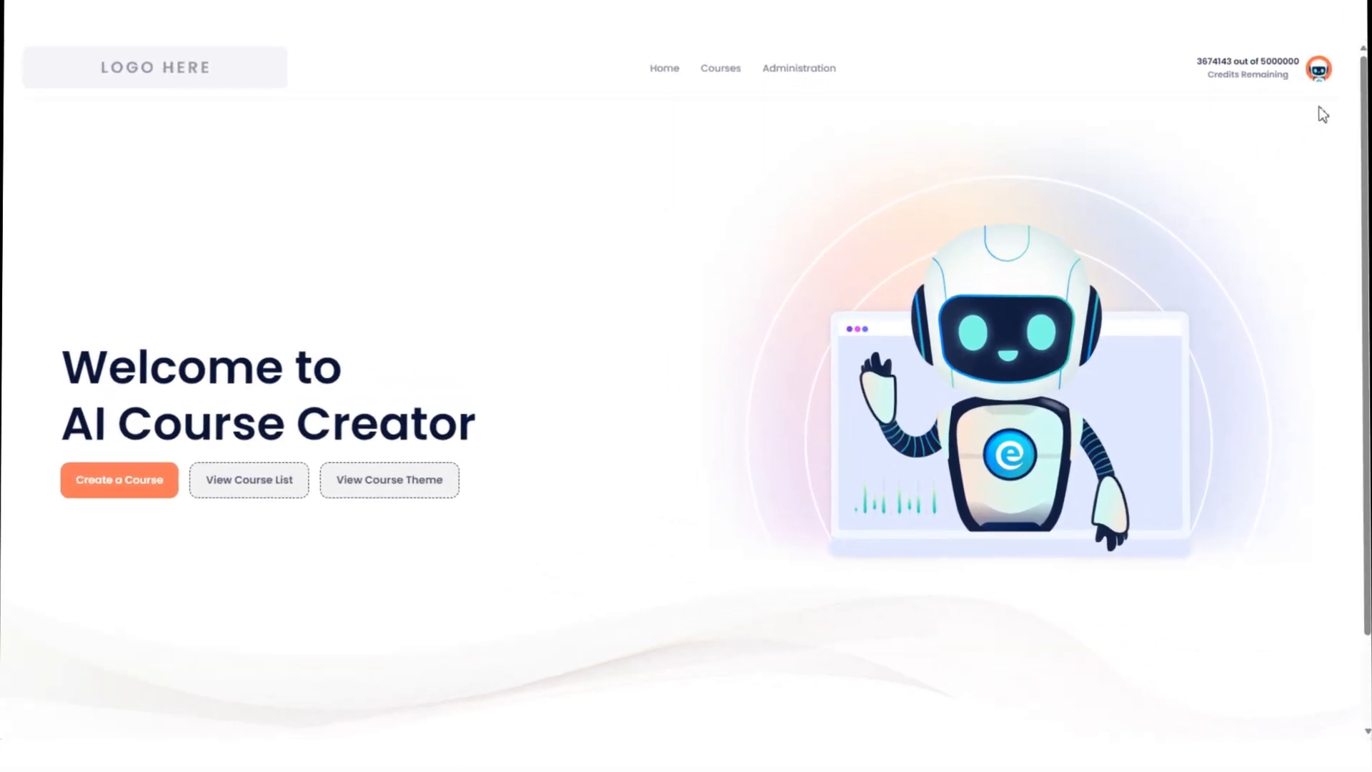
Step: From the account's subscription page, purchase 1 GB of extra storage and pay with the saved card
{"action": "left_click", "coordinate": [1324, 83]}
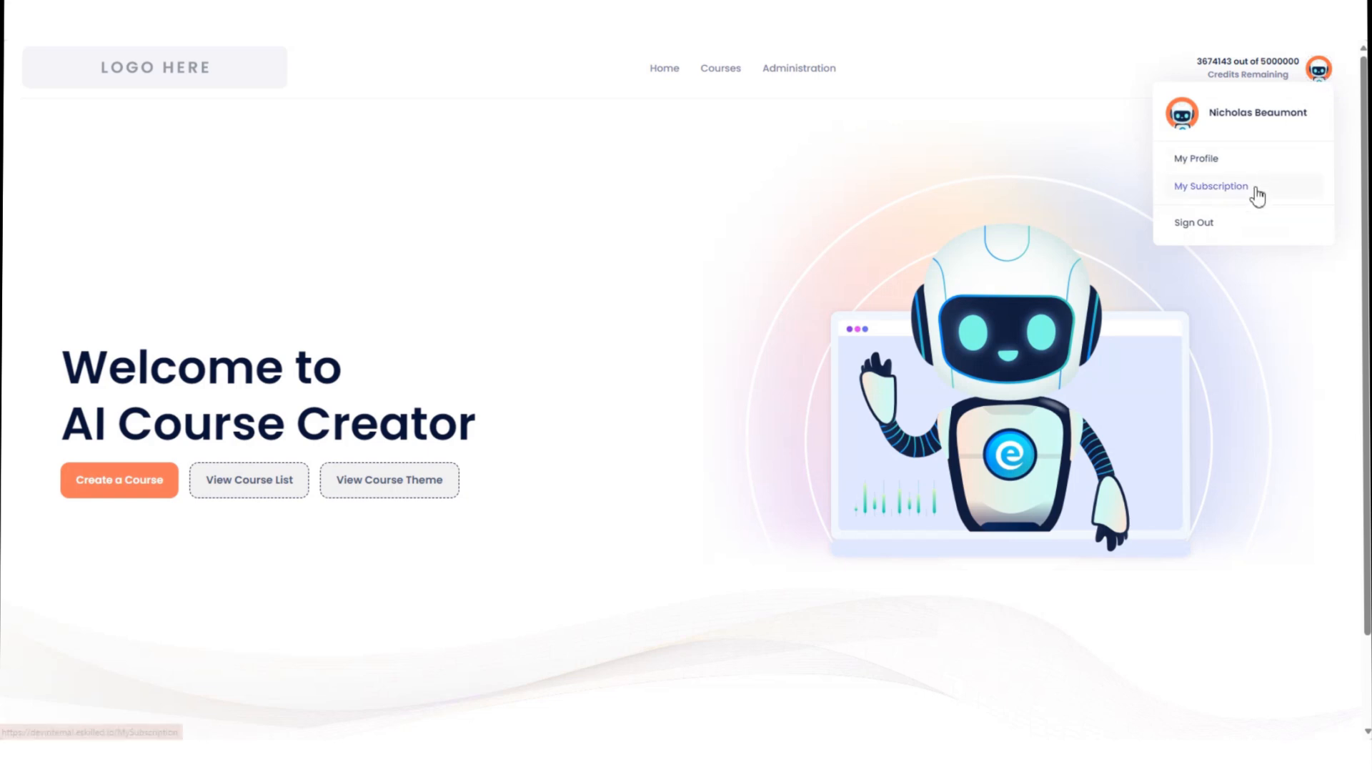
{"action": "left_click", "coordinate": [1256, 187]}
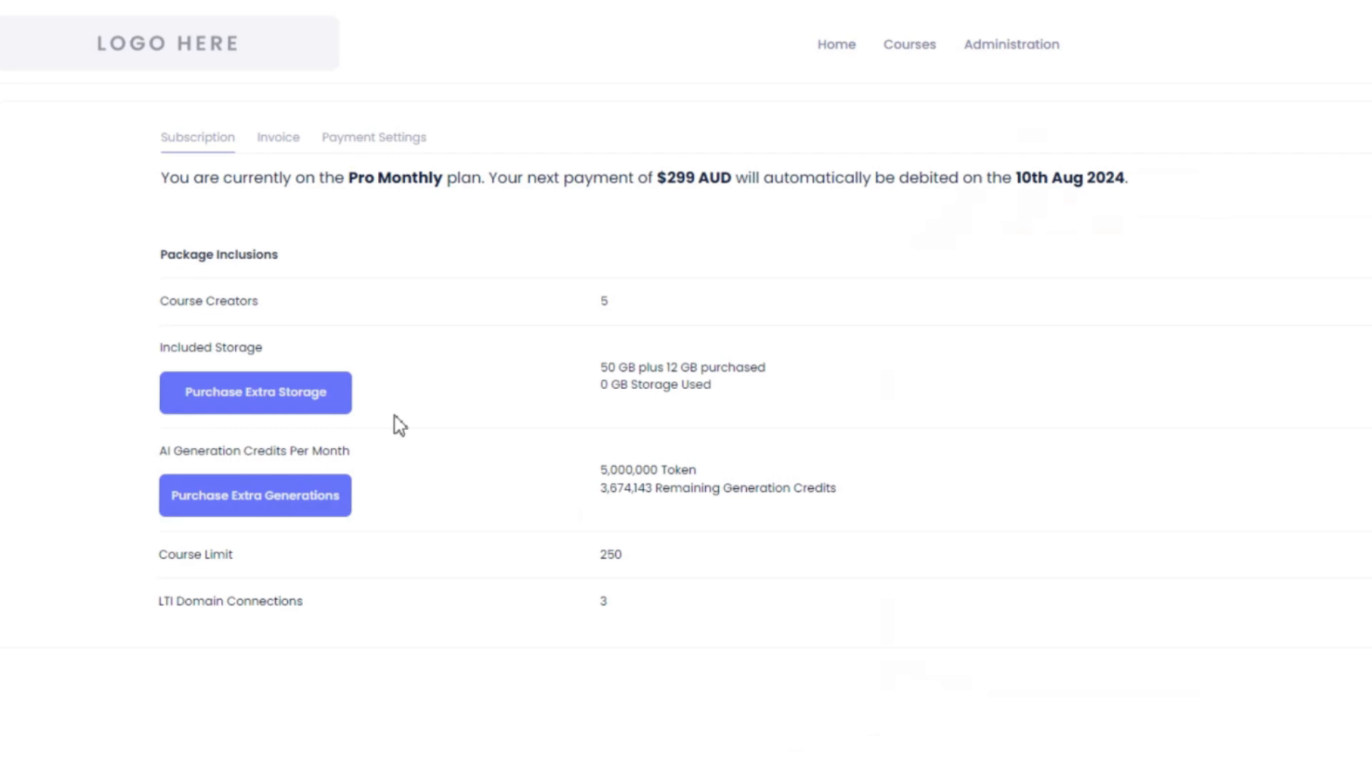
{"action": "left_click", "coordinate": [311, 409]}
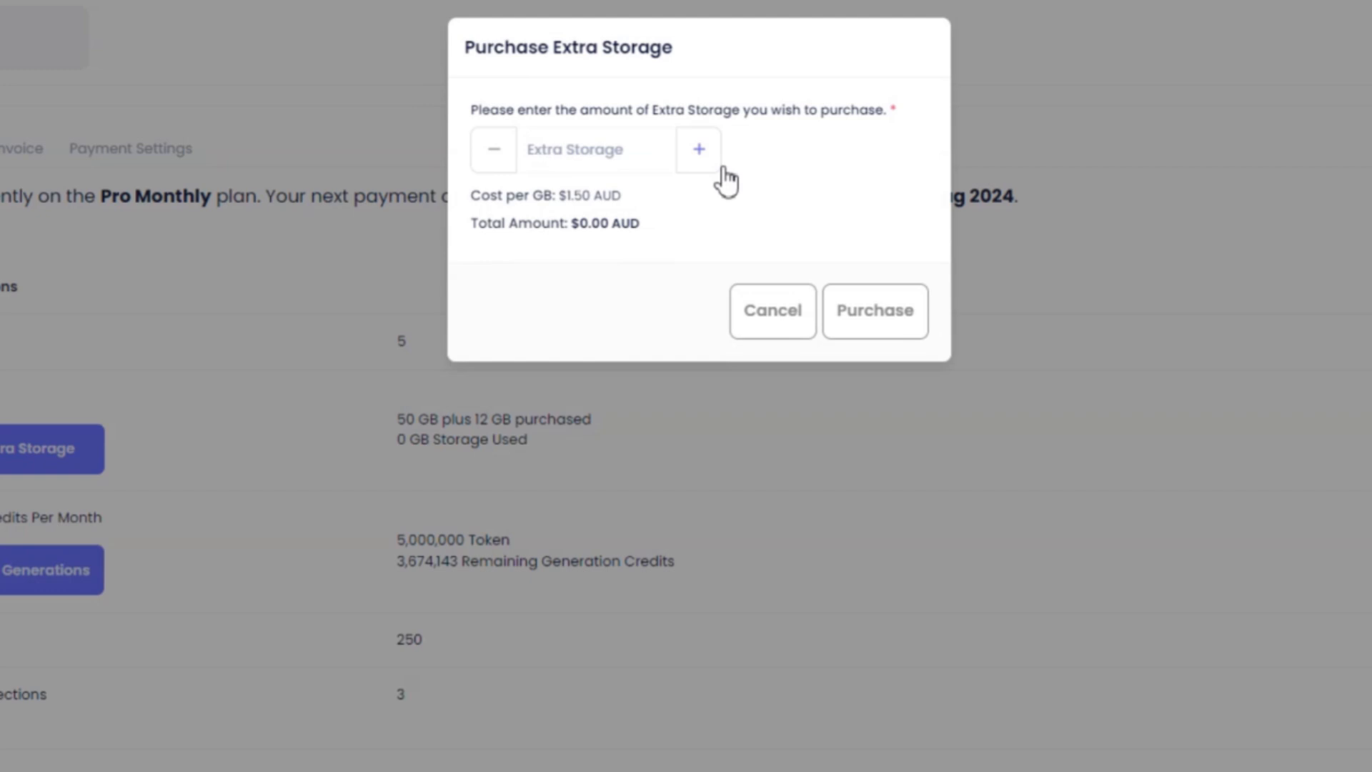
{"action": "left_click", "coordinate": [700, 164]}
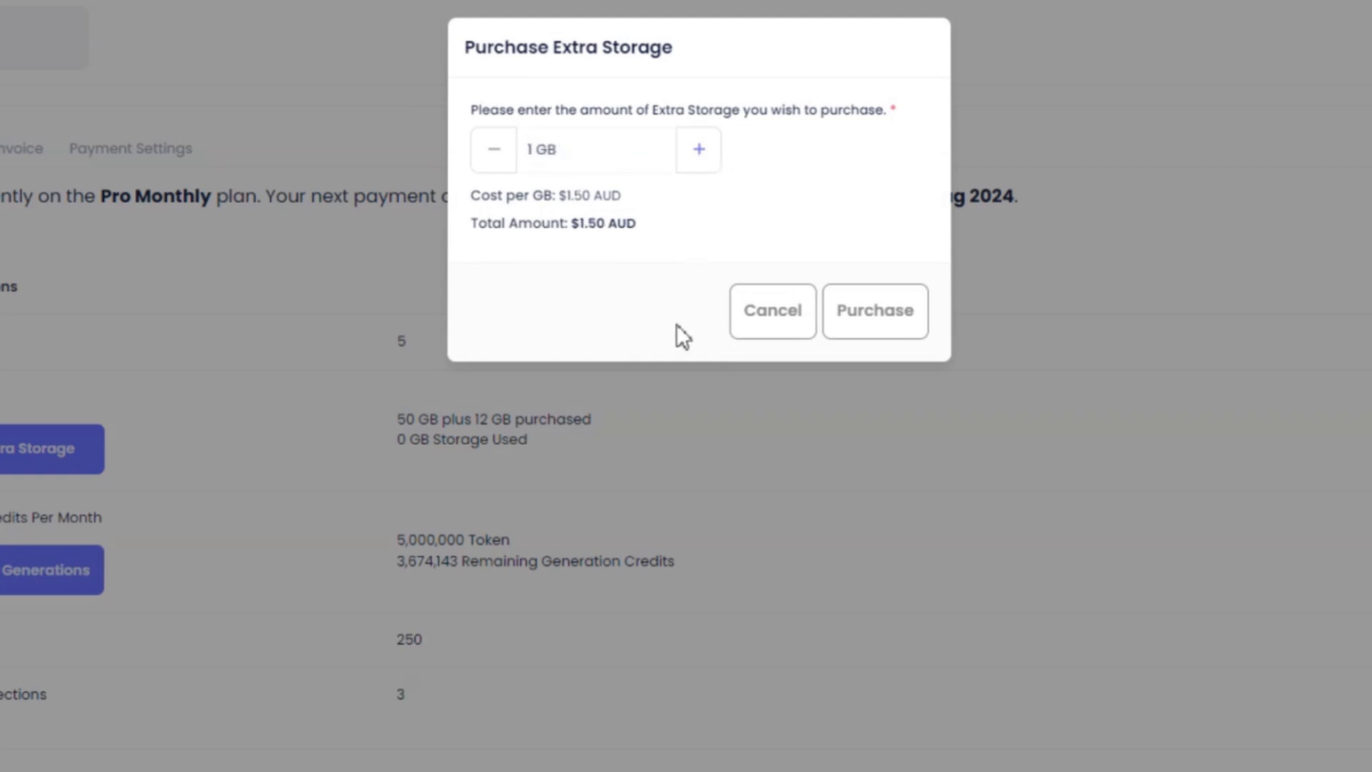
{"action": "left_click", "coordinate": [878, 313]}
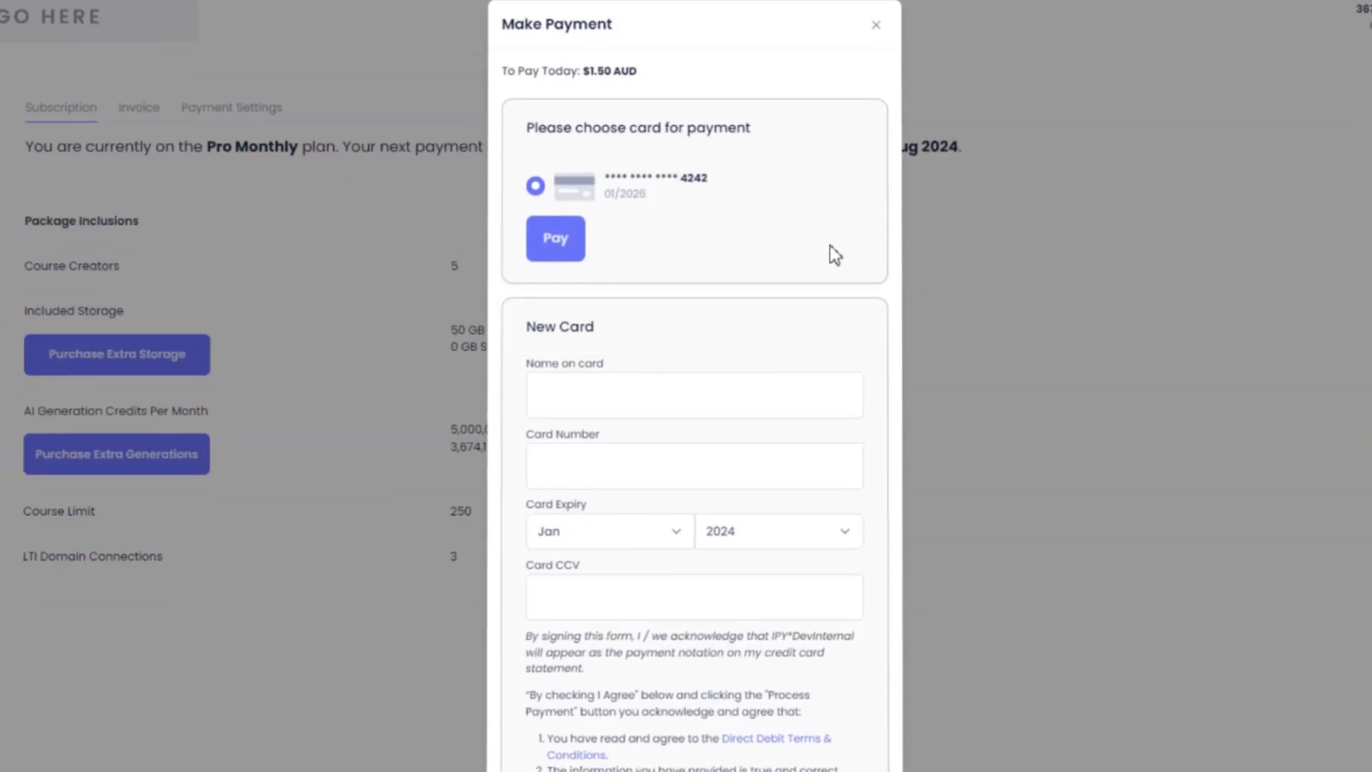
{"action": "scroll", "coordinate": [623, 250], "scroll_direction": "down", "scroll_amount": 1}
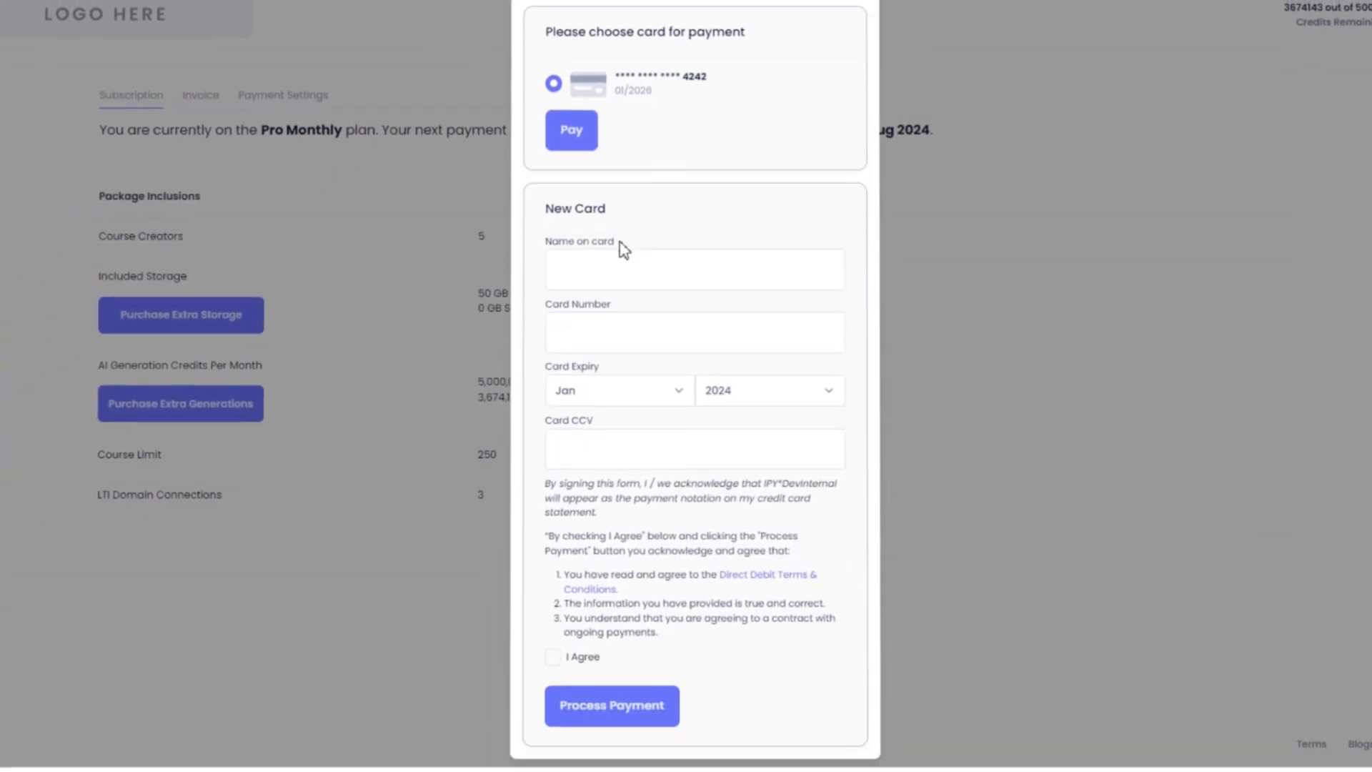
{"action": "left_click", "coordinate": [583, 136]}
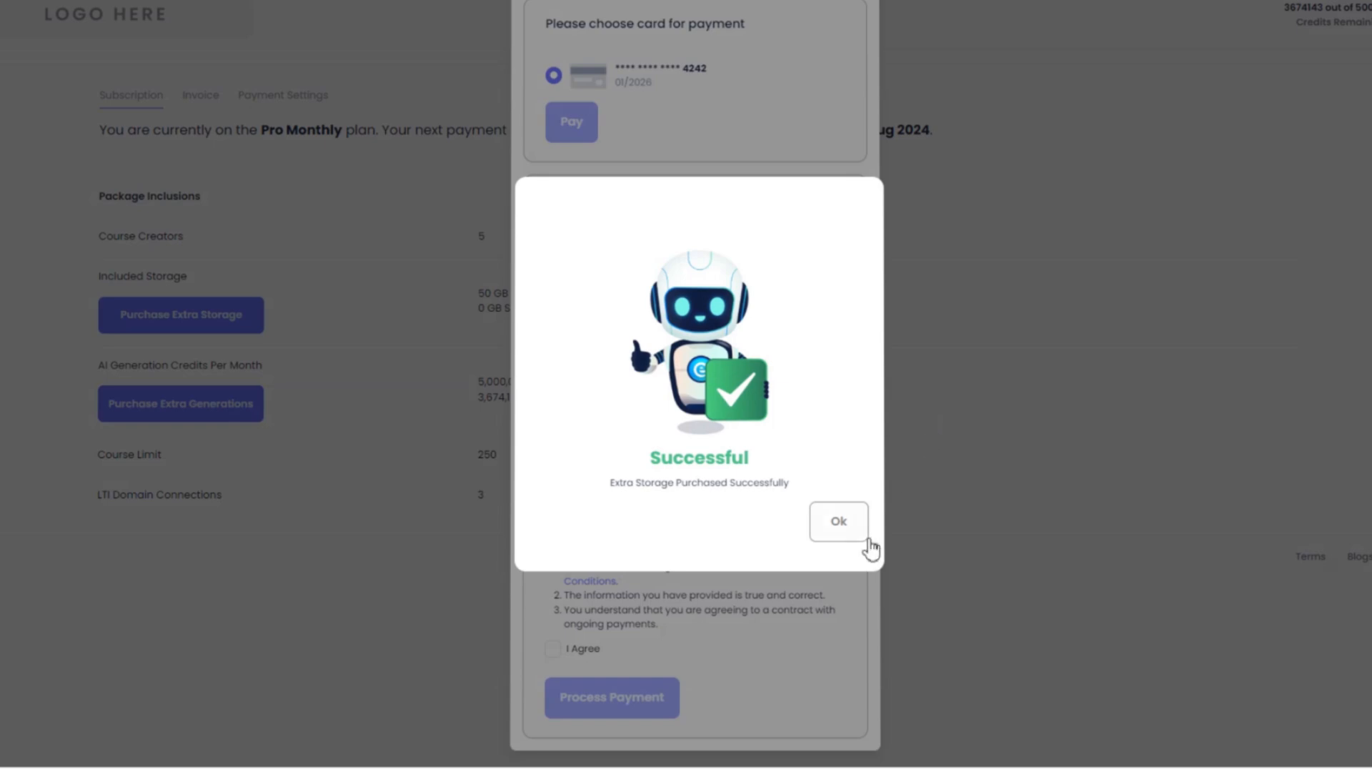
Step: Close the storage purchase confirmation, then purchase 250,000 extra generation credits for $22.50 AUD and pay with the saved card
{"action": "left_click", "coordinate": [854, 531]}
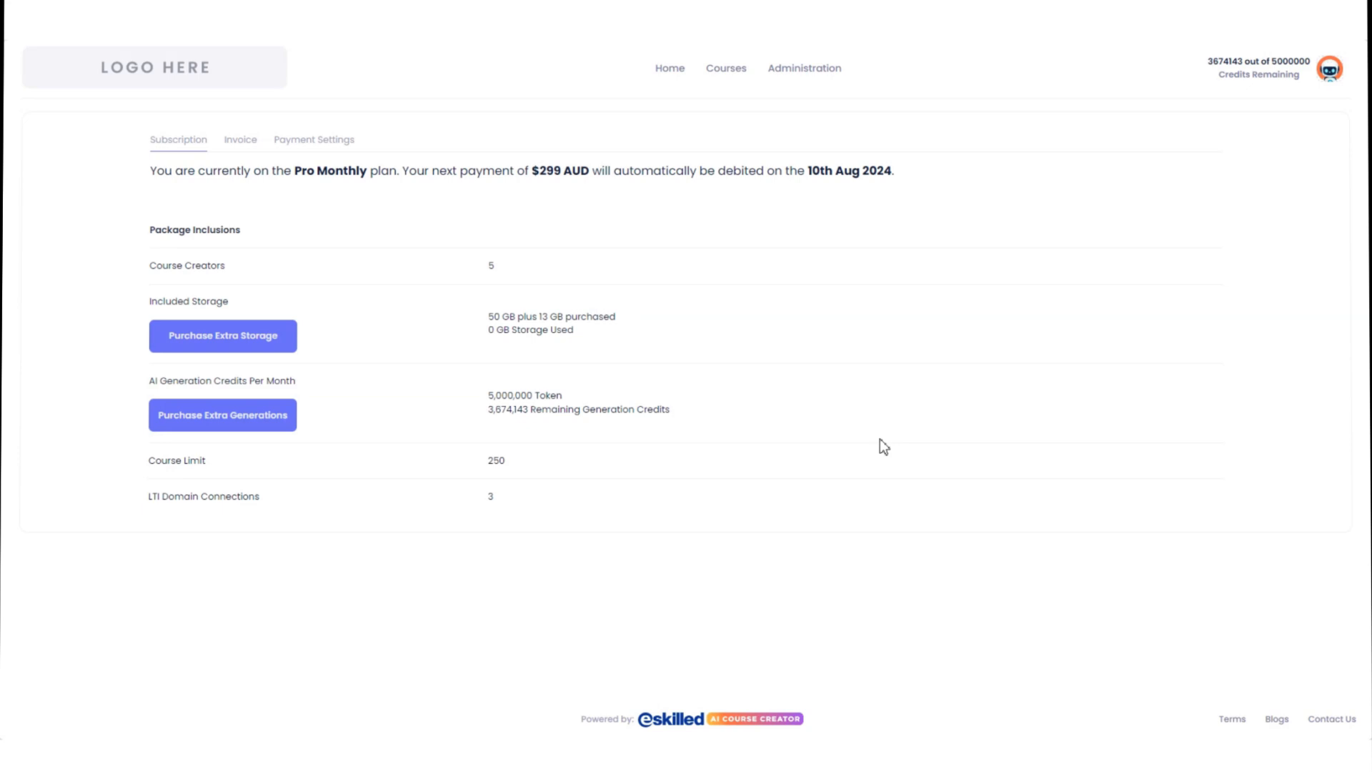
{"action": "left_click", "coordinate": [240, 425]}
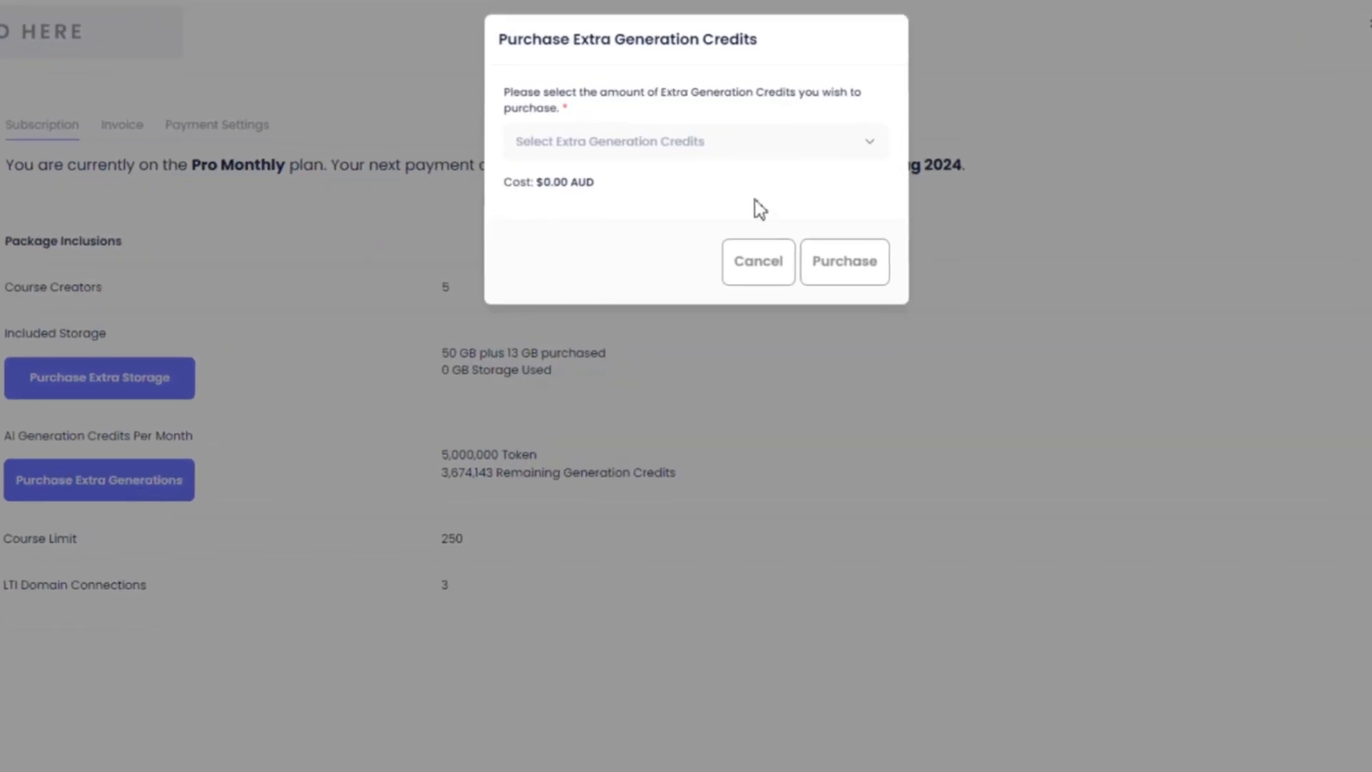
{"action": "left_click", "coordinate": [862, 148]}
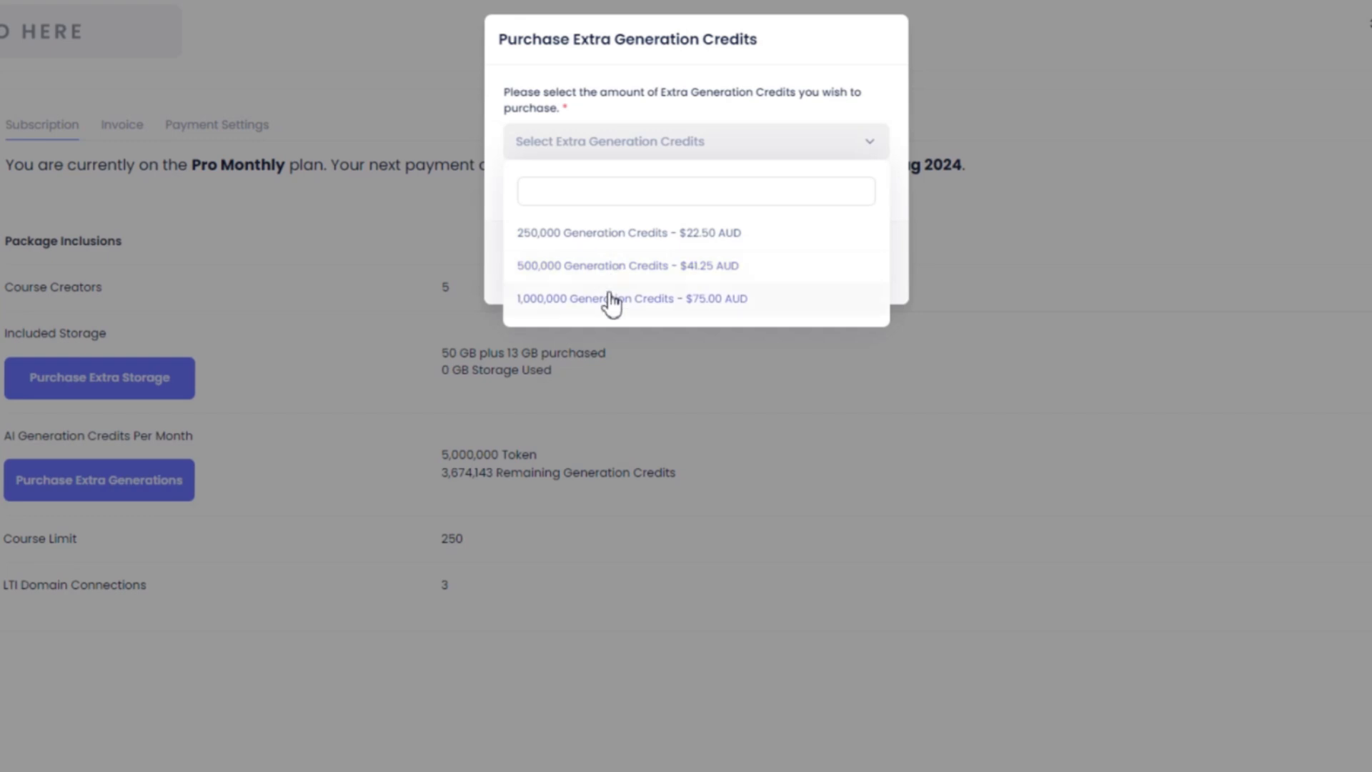
{"action": "left_click", "coordinate": [619, 234]}
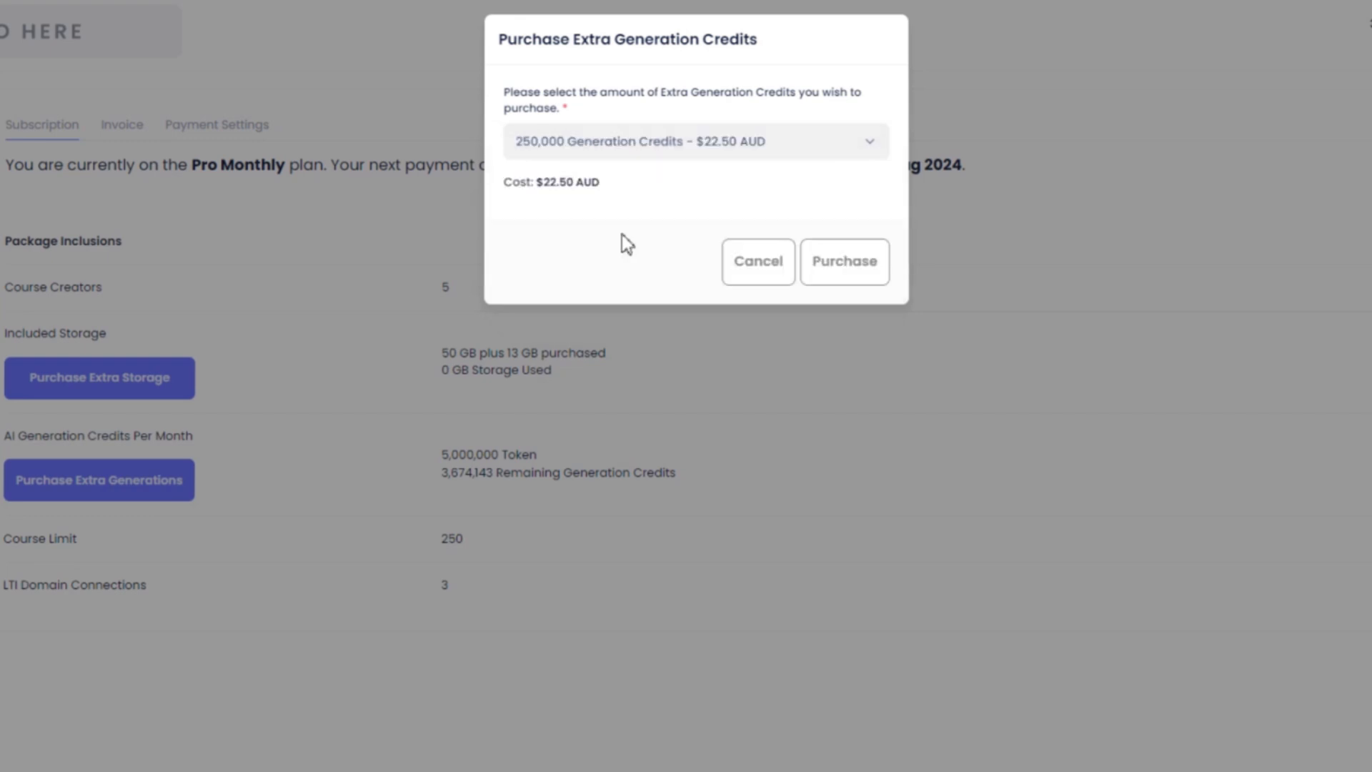
{"action": "left_click", "coordinate": [842, 263]}
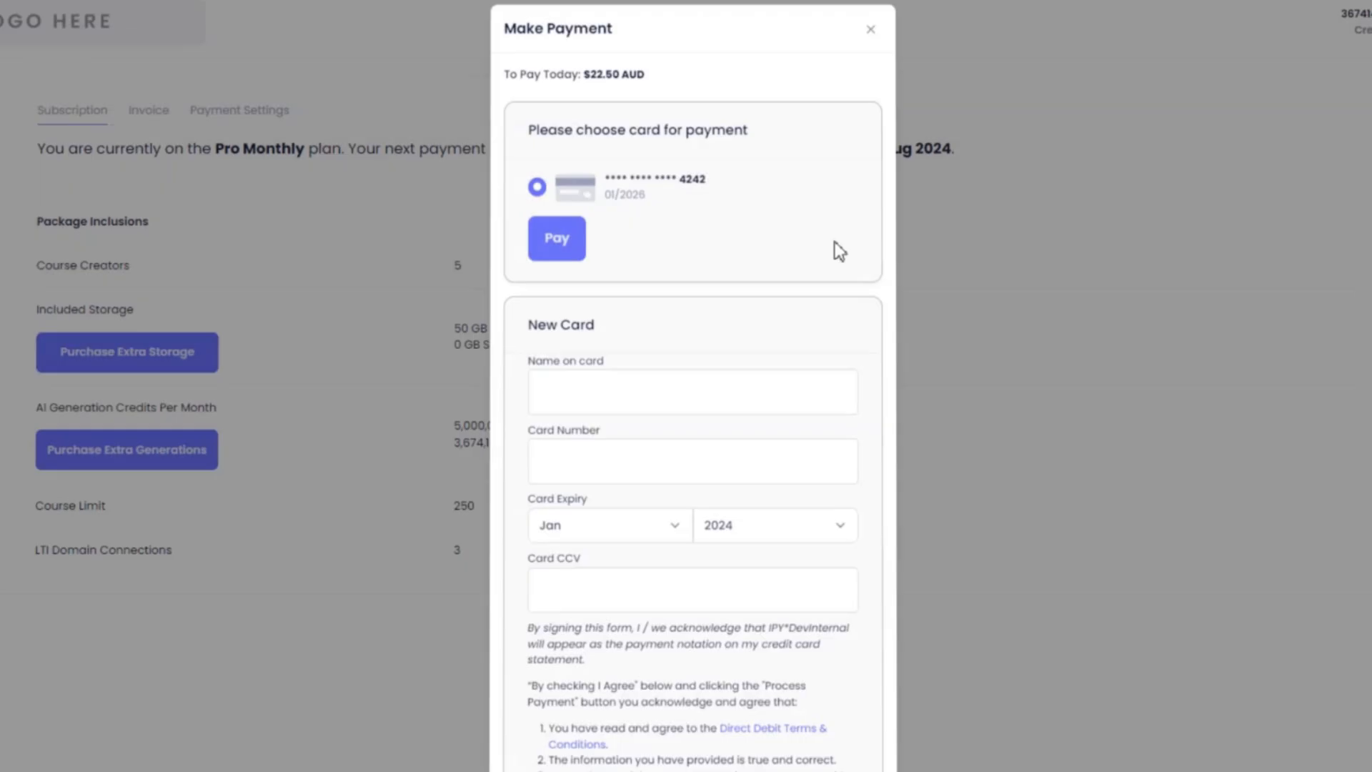
{"action": "scroll", "coordinate": [700, 240], "scroll_direction": "down", "scroll_amount": 1}
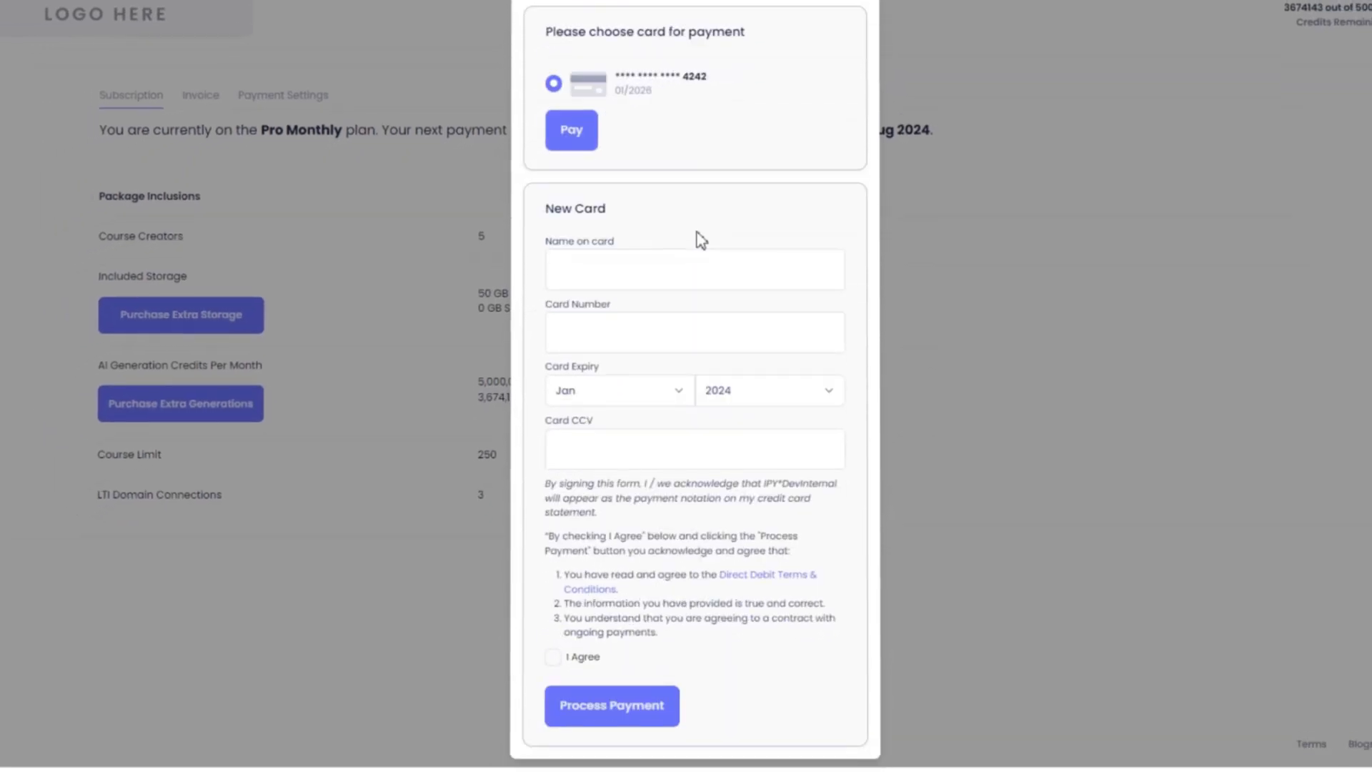
{"action": "scroll", "coordinate": [700, 239], "scroll_direction": "up", "scroll_amount": 1}
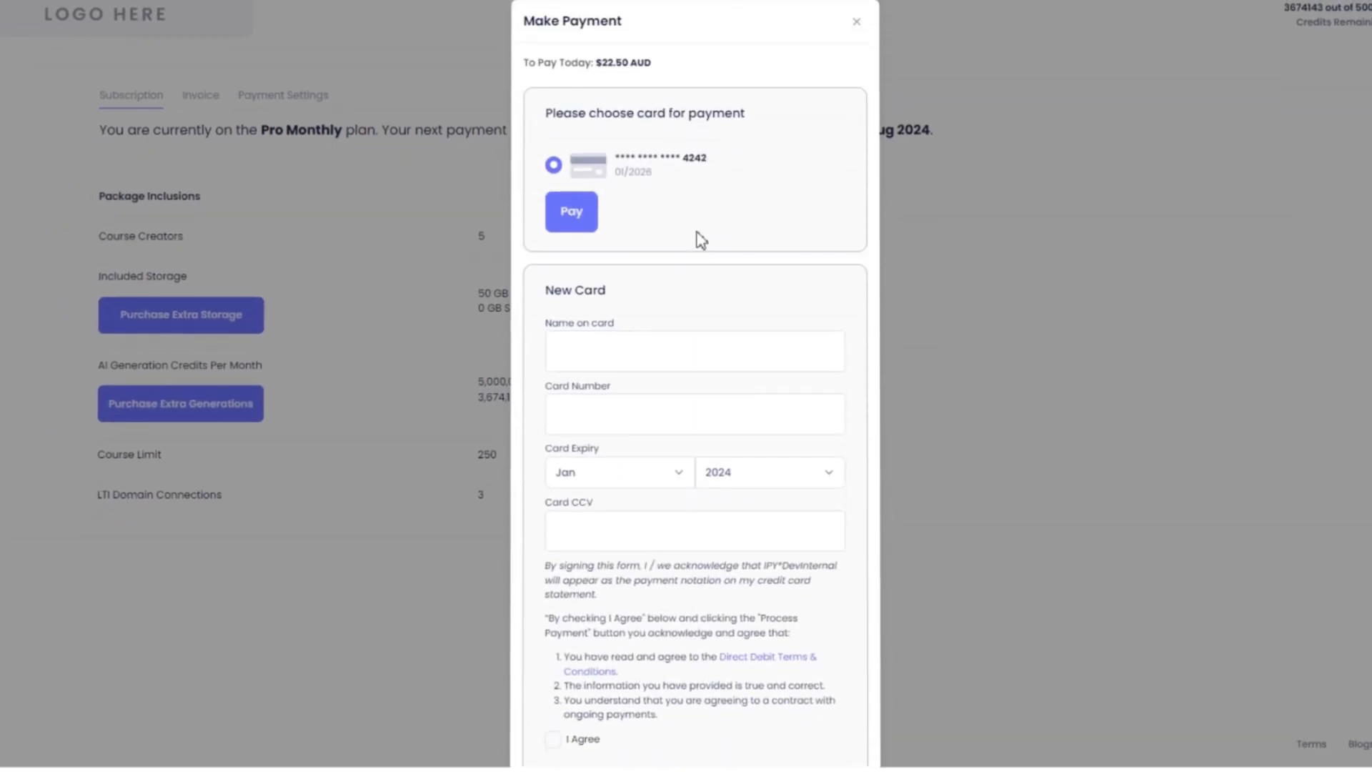
{"action": "left_click", "coordinate": [588, 227]}
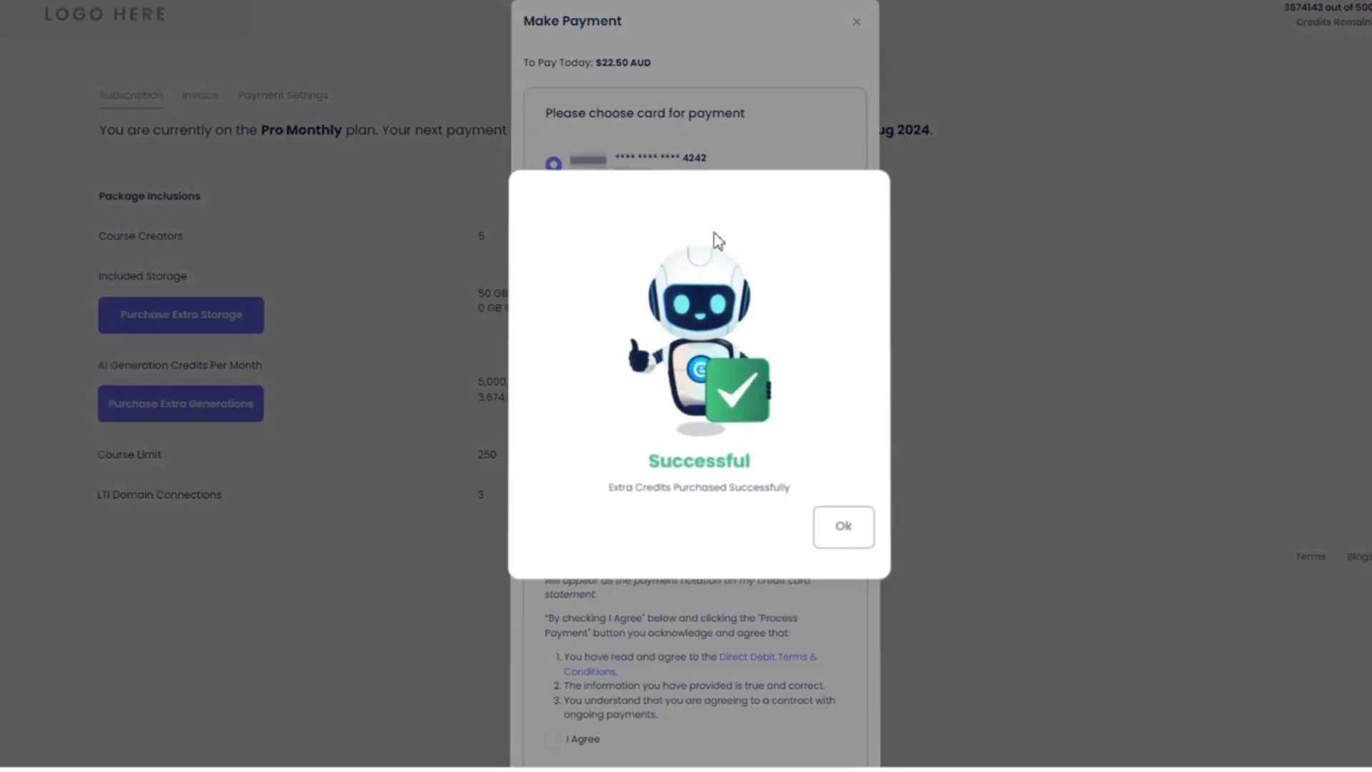
{"action": "left_click", "coordinate": [841, 526]}
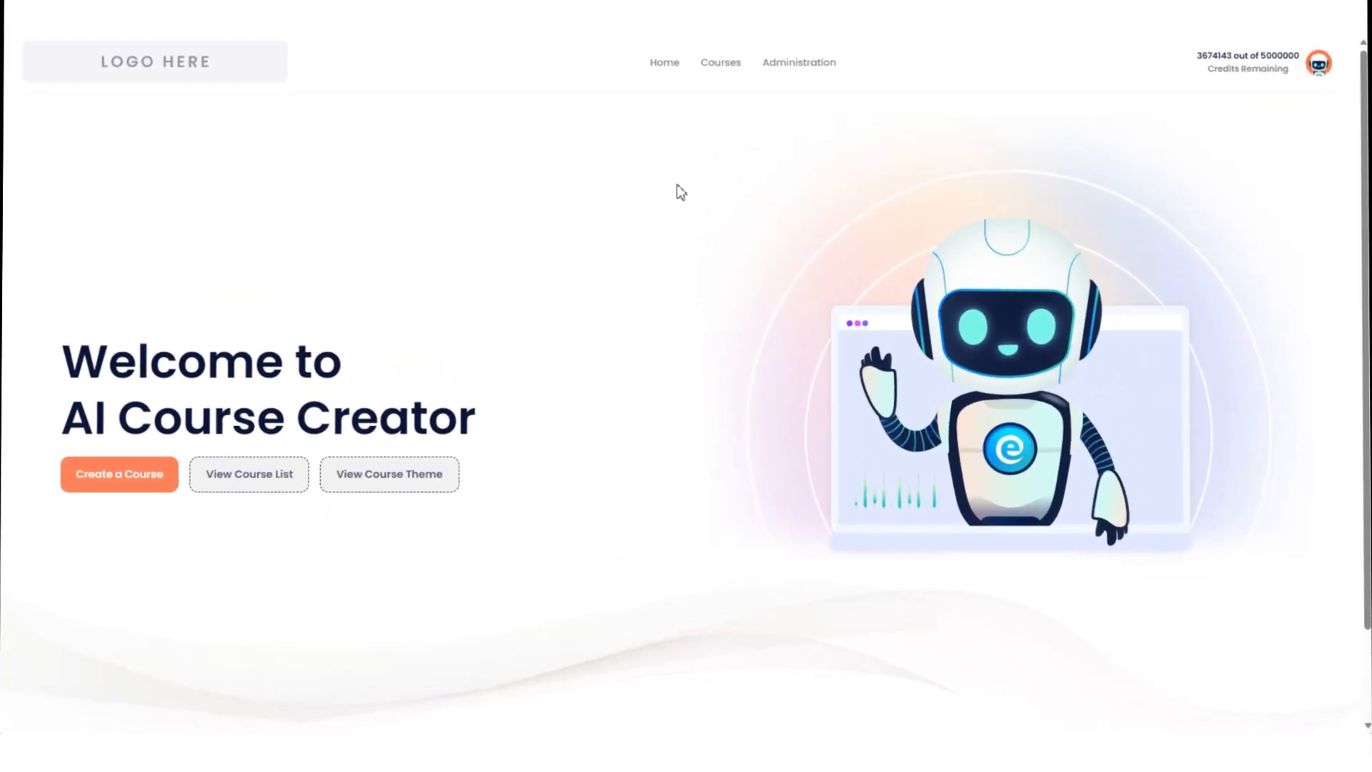
Step: Reopen the account's subscription page from the home page, check the package inclusions and open the payment settings
{"action": "left_click", "coordinate": [1324, 80]}
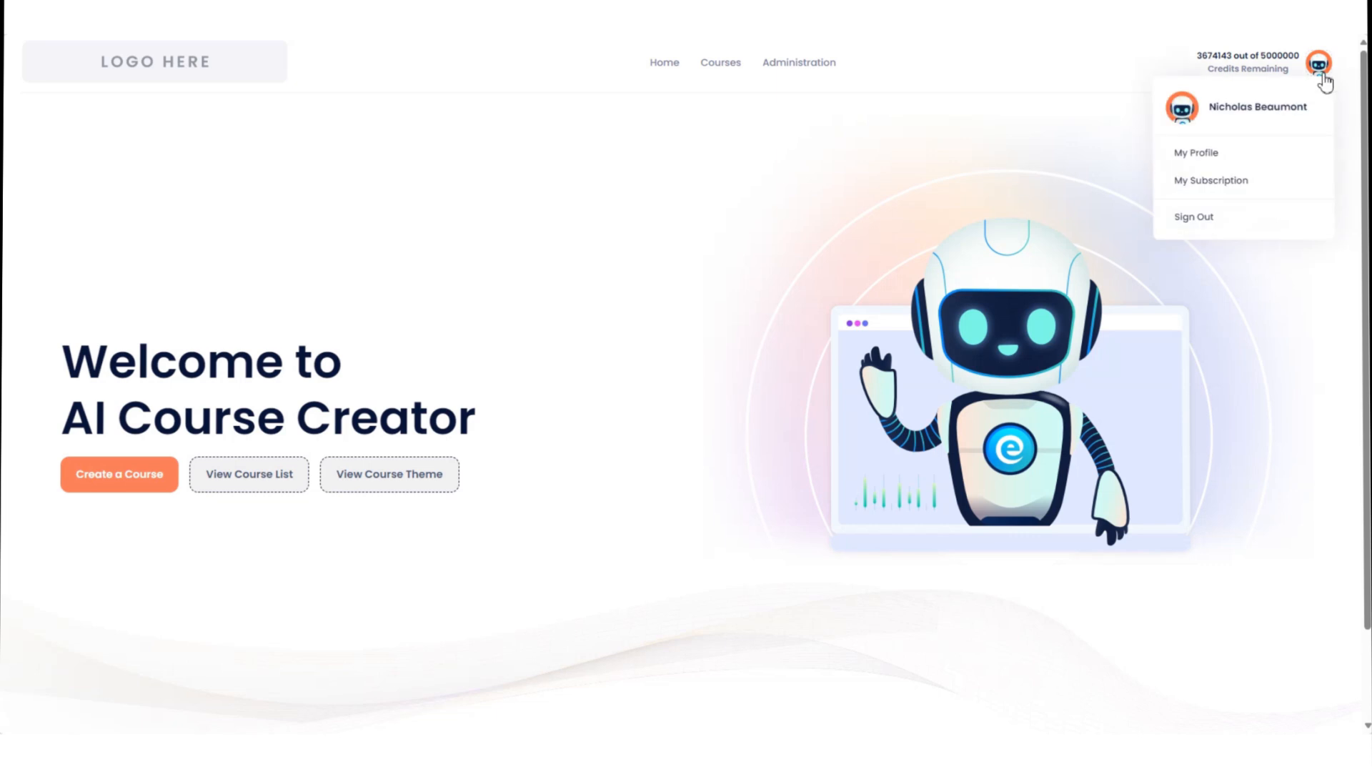
{"action": "left_click", "coordinate": [1229, 180]}
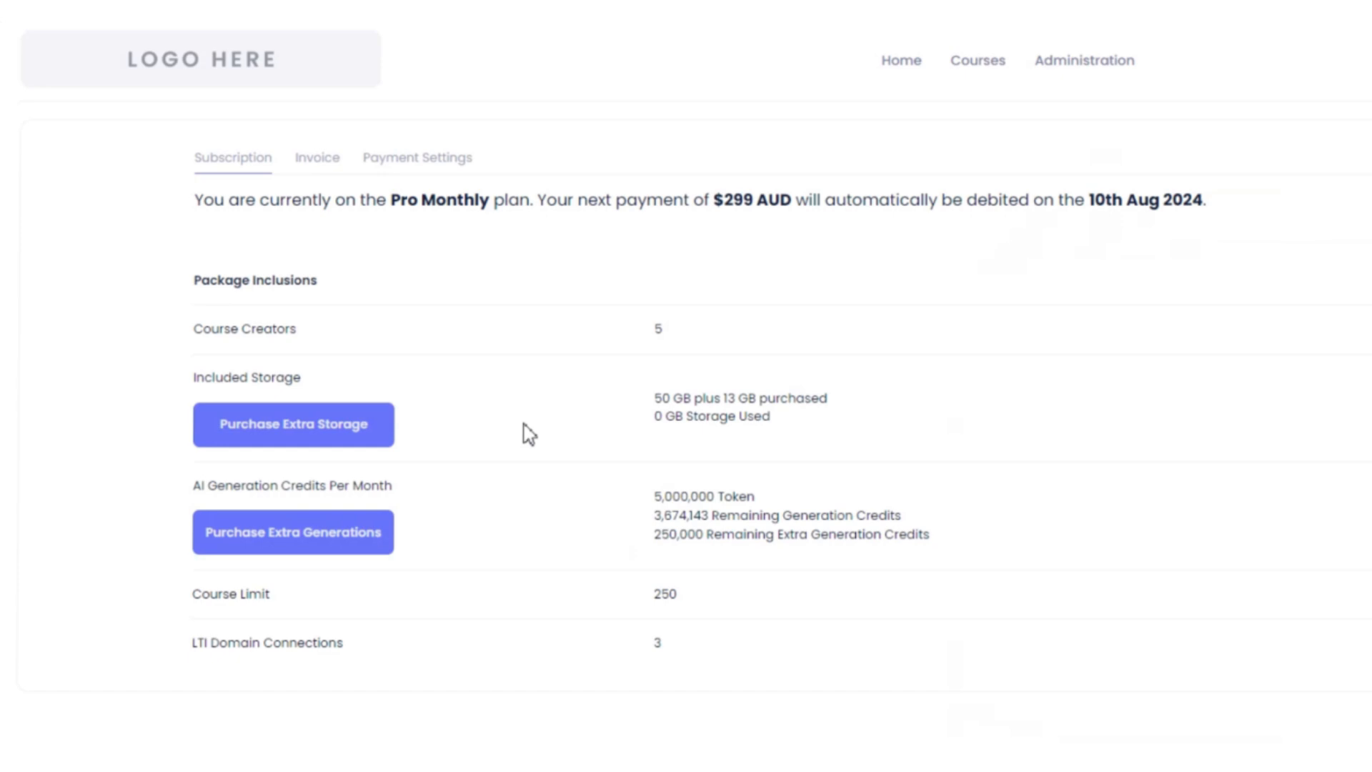
{"action": "left_click", "coordinate": [421, 158]}
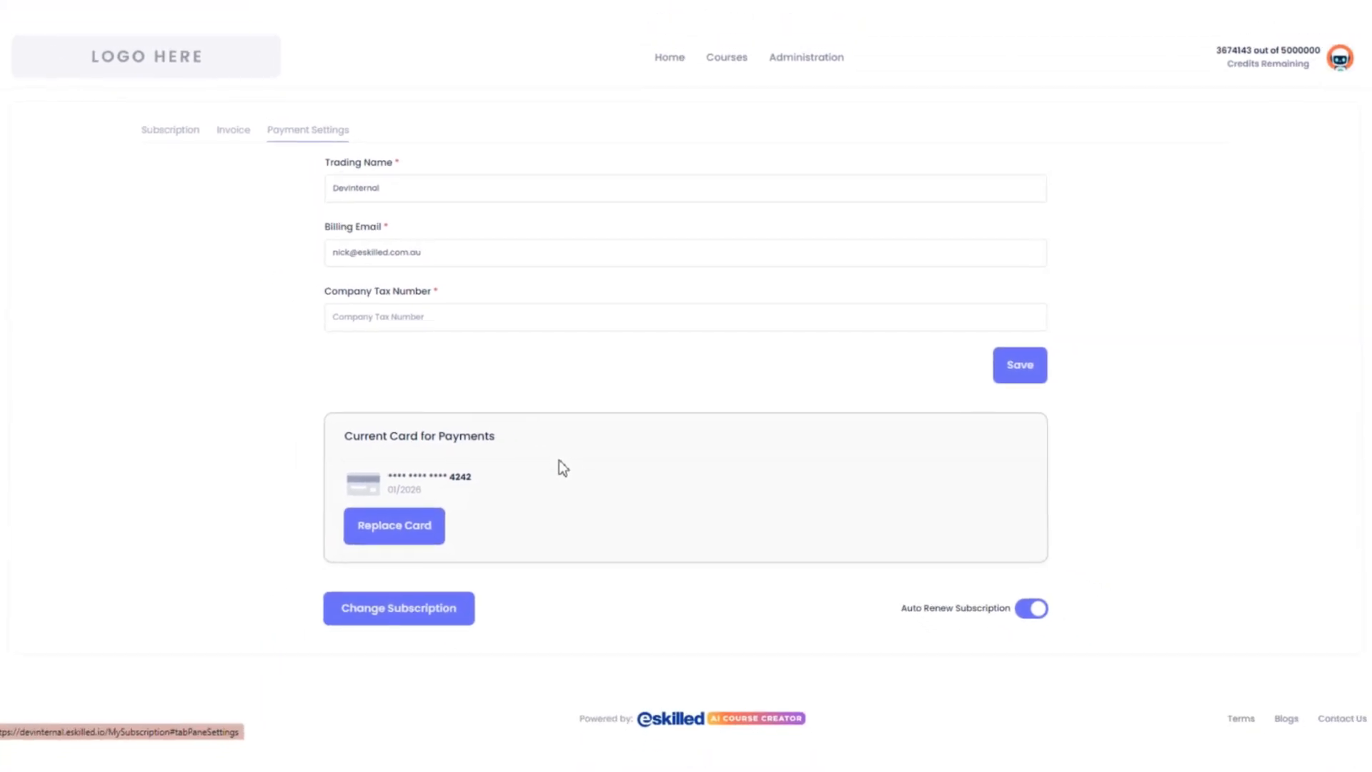
Step: Open the subscription change, compare the monthly plans and their features, and choose the Ultimate plan at $599 AUD
{"action": "left_click", "coordinate": [436, 611]}
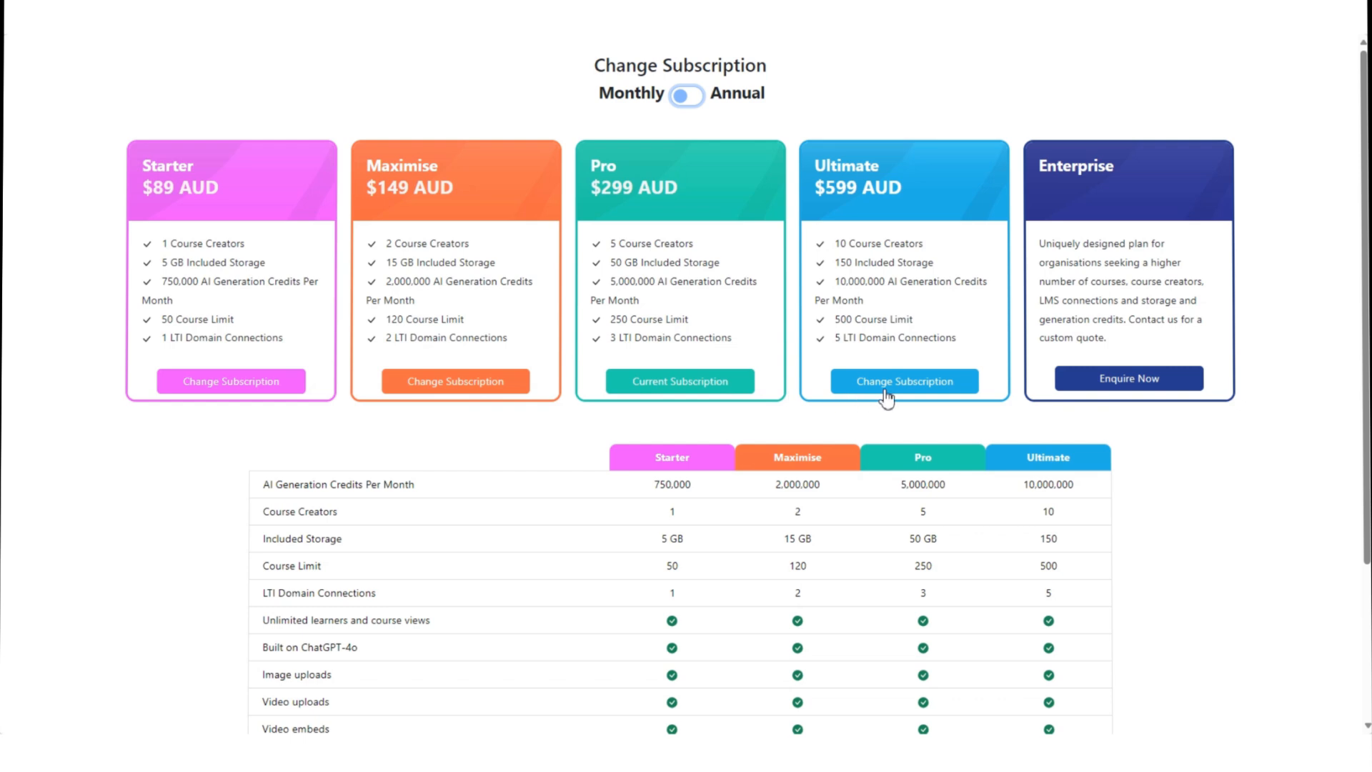
{"action": "scroll", "coordinate": [1146, 484], "scroll_direction": "down", "scroll_amount": 3}
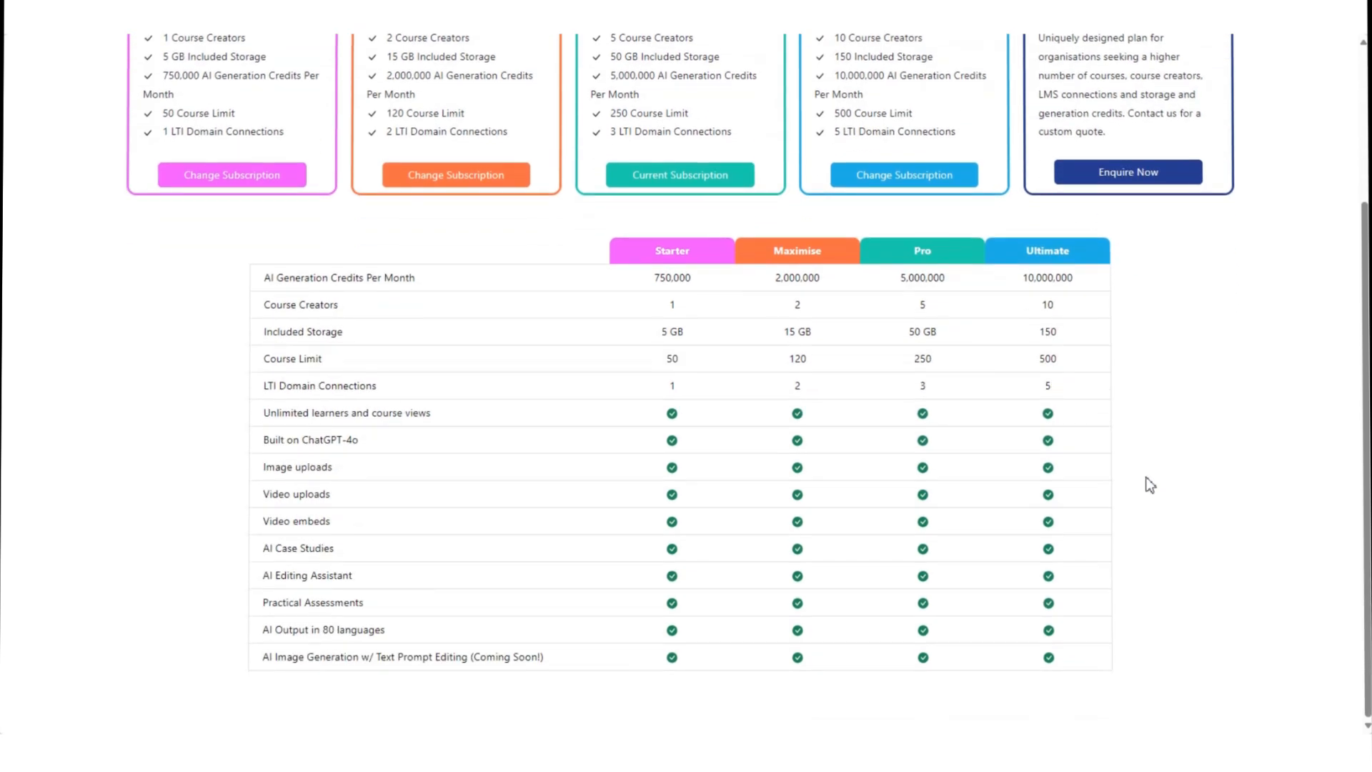
{"action": "scroll", "coordinate": [1150, 484], "scroll_direction": "up", "scroll_amount": 3}
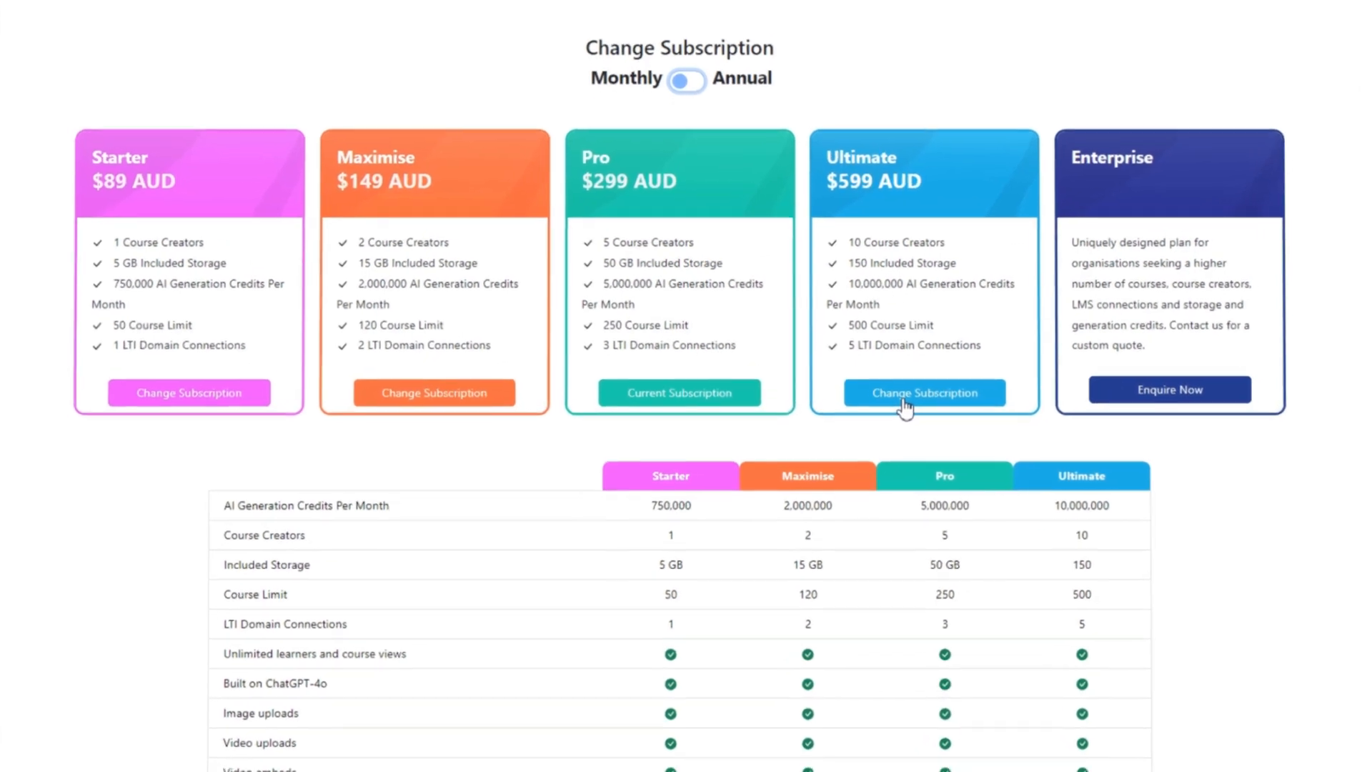
{"action": "left_click", "coordinate": [904, 404]}
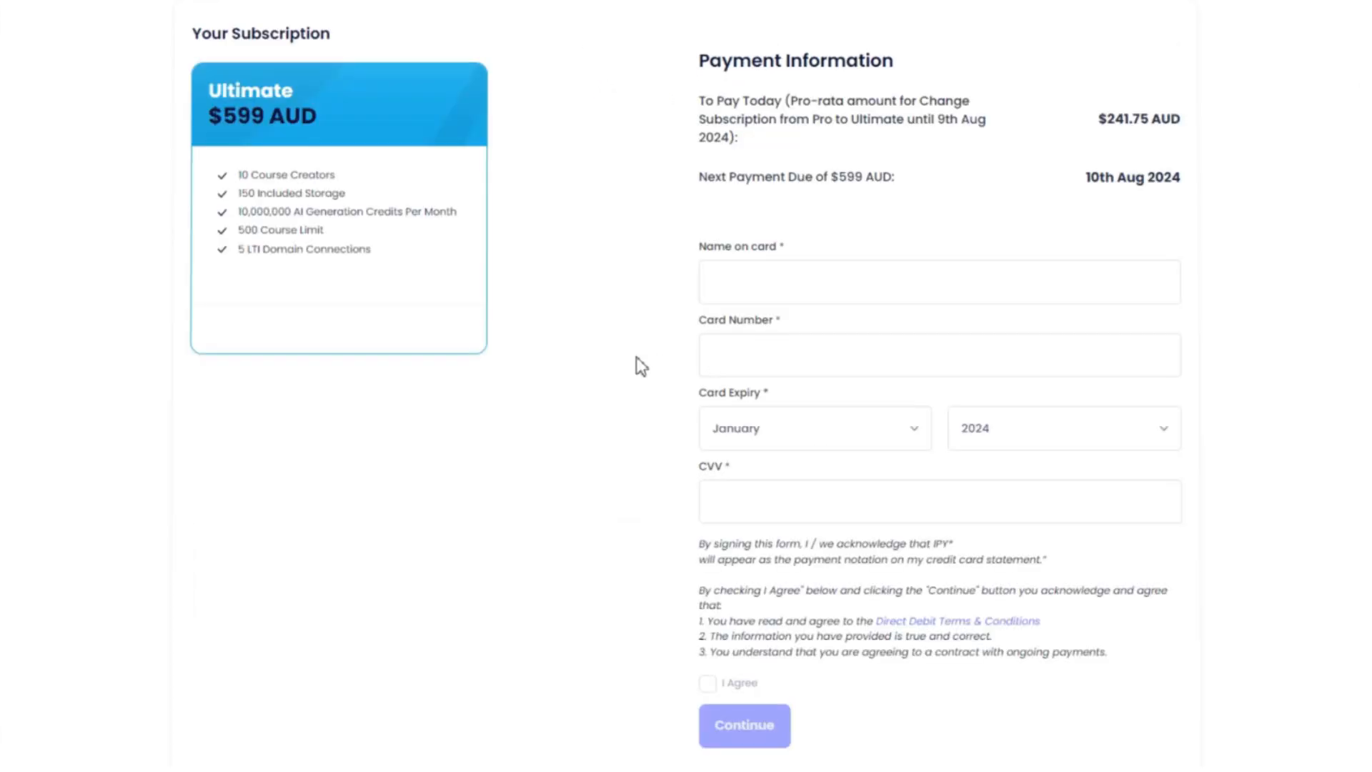